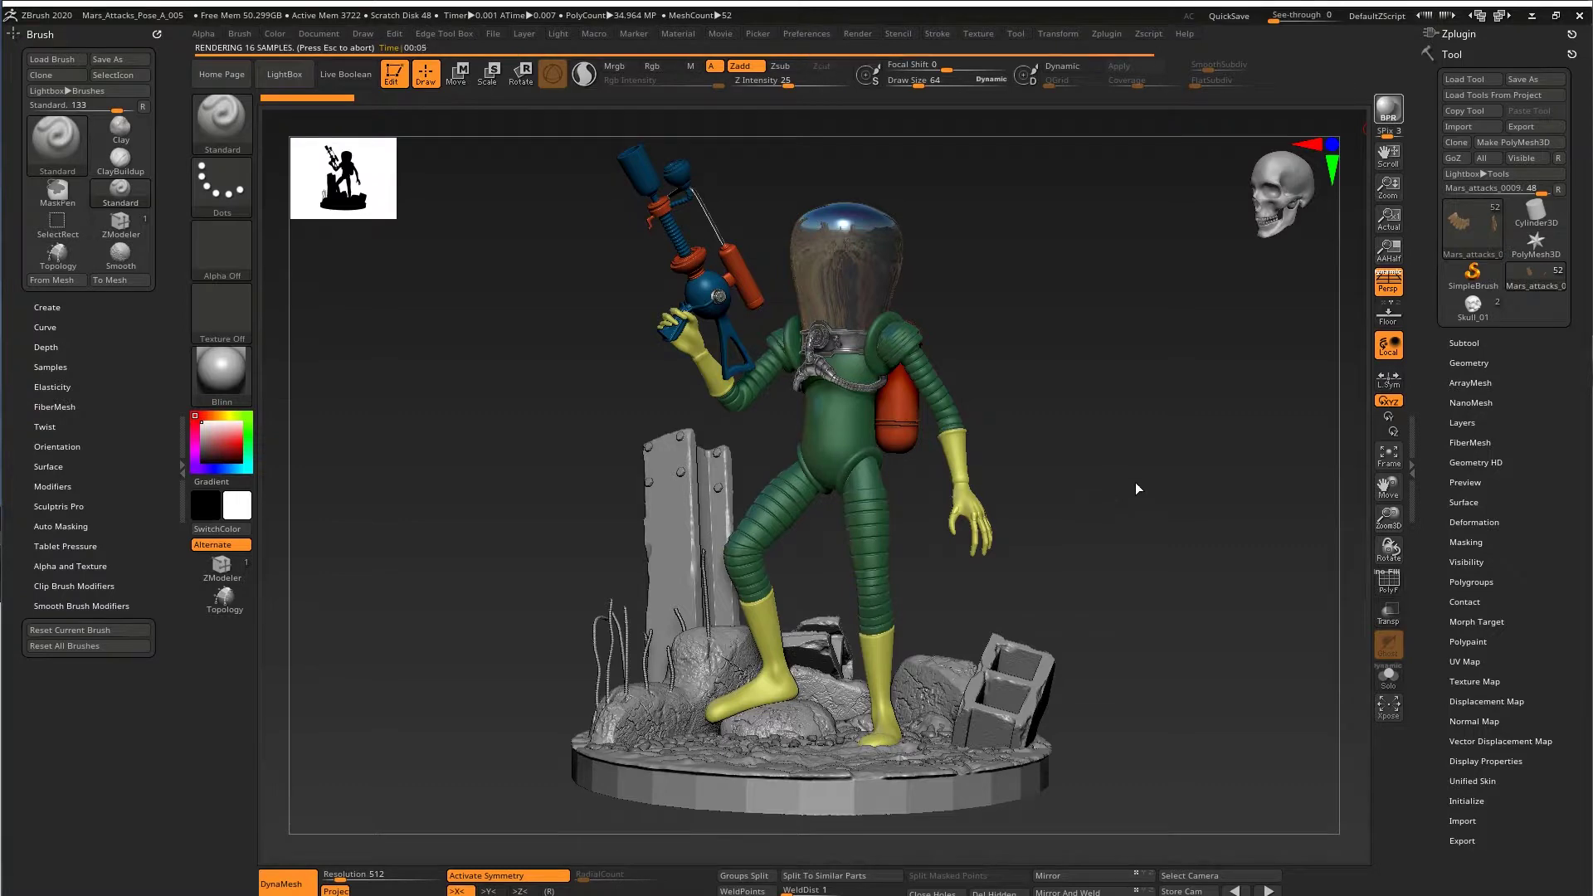
- Append the two-part skull tool to the diorama as a new subtool
{"action": "left_click_drag", "start_coordinate": [1126, 481], "coordinate": [1086, 472]}
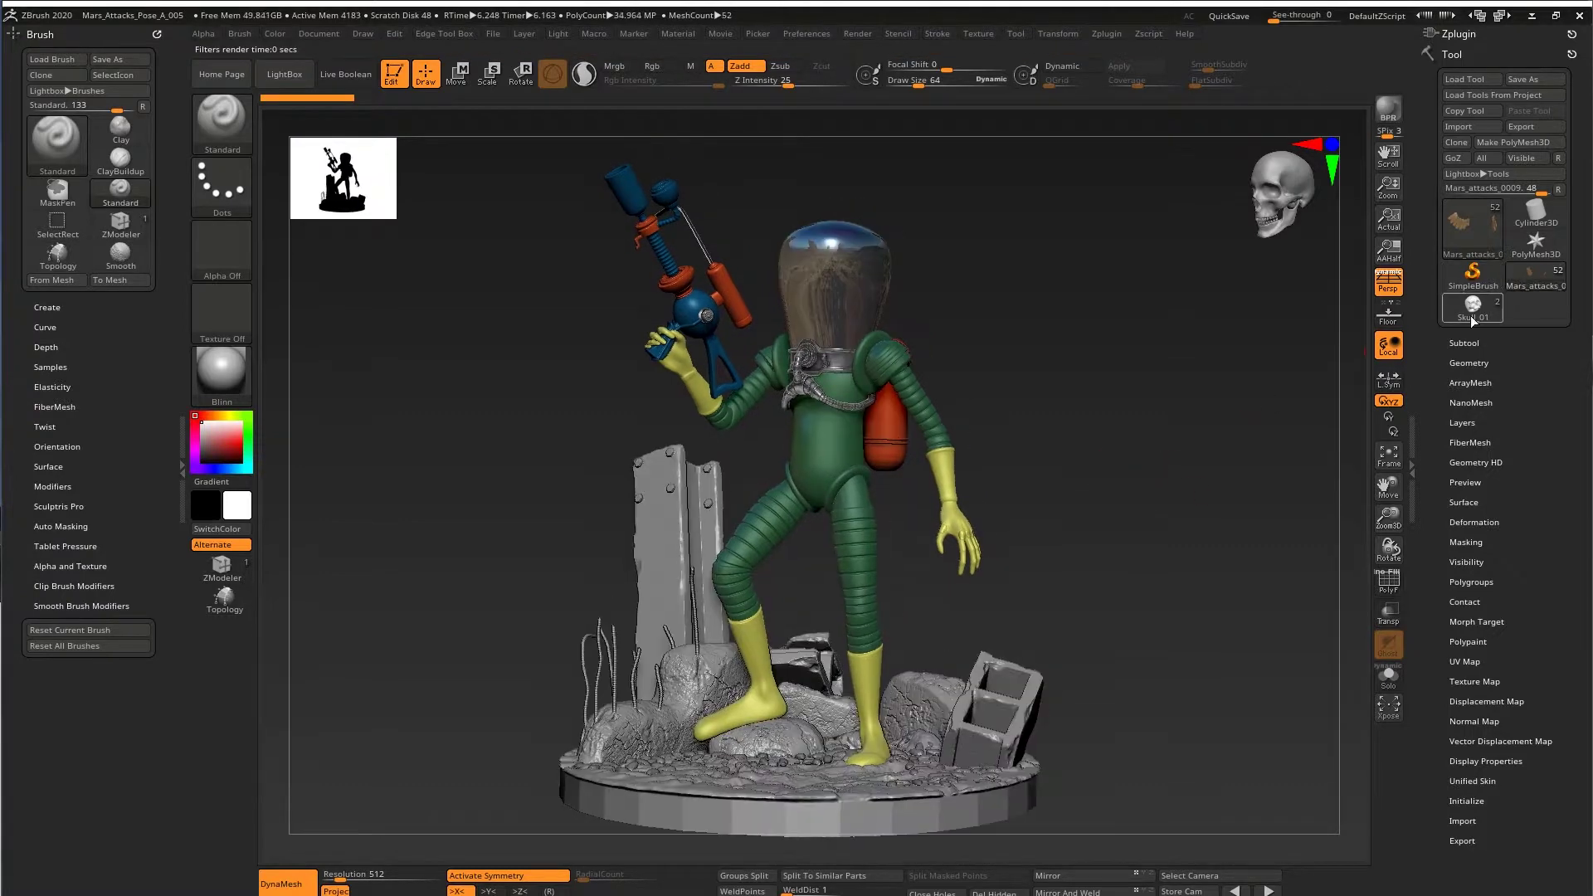
{"action": "left_click", "coordinate": [1464, 343]}
{"action": "mouse_move", "coordinate": [1480, 440]}
{"action": "left_click_drag", "start_coordinate": [1445, 374], "coordinate": [1445, 411]}
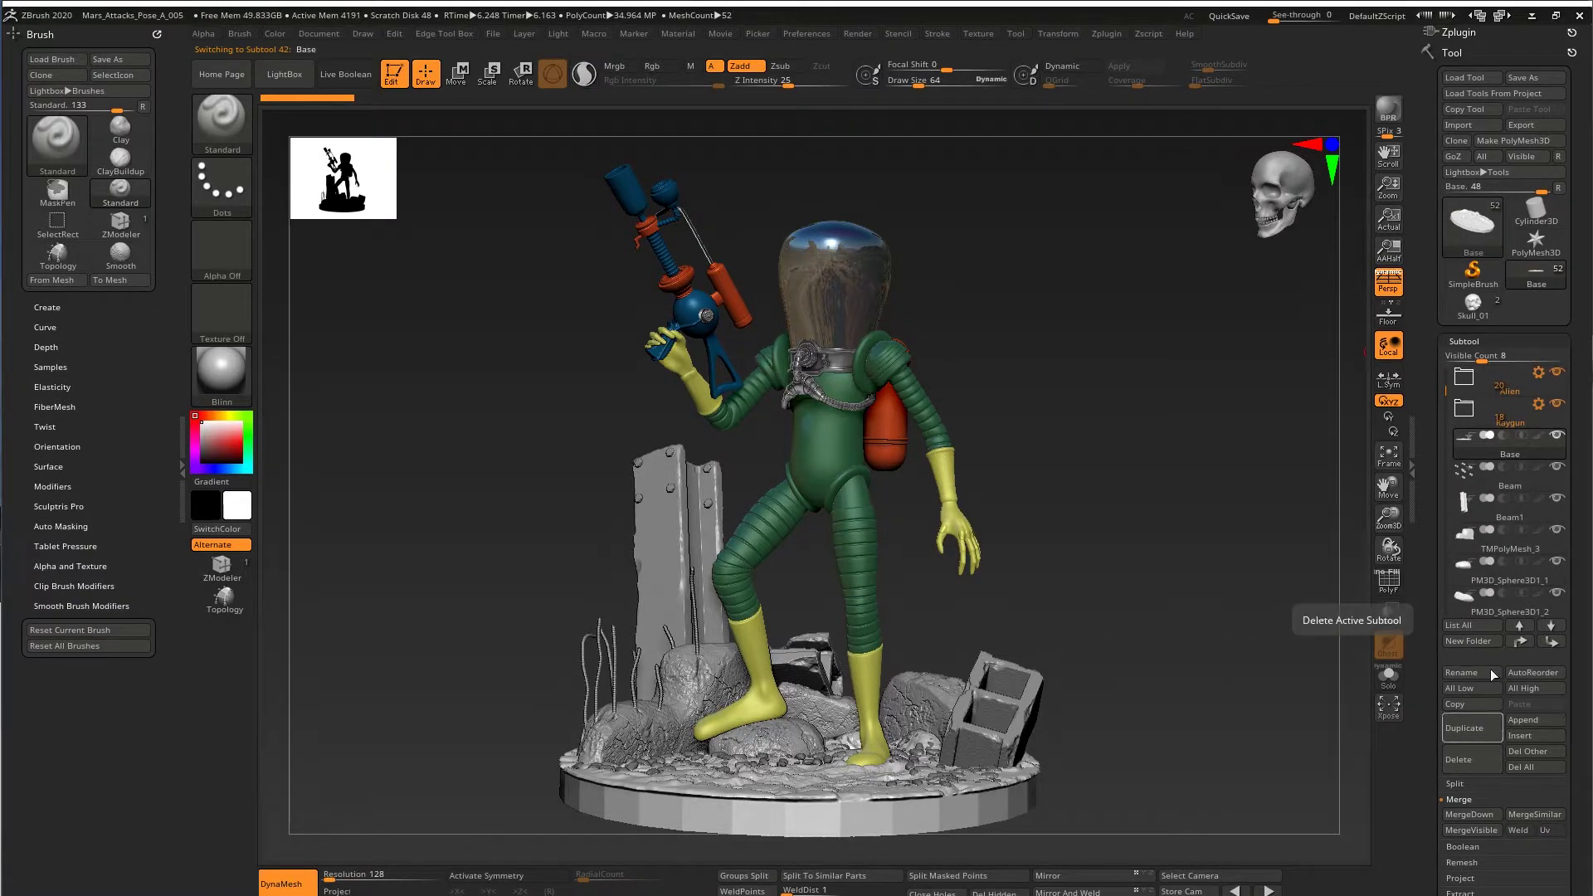
{"action": "left_click", "coordinate": [1523, 719]}
{"action": "left_click", "coordinate": [1215, 621]}
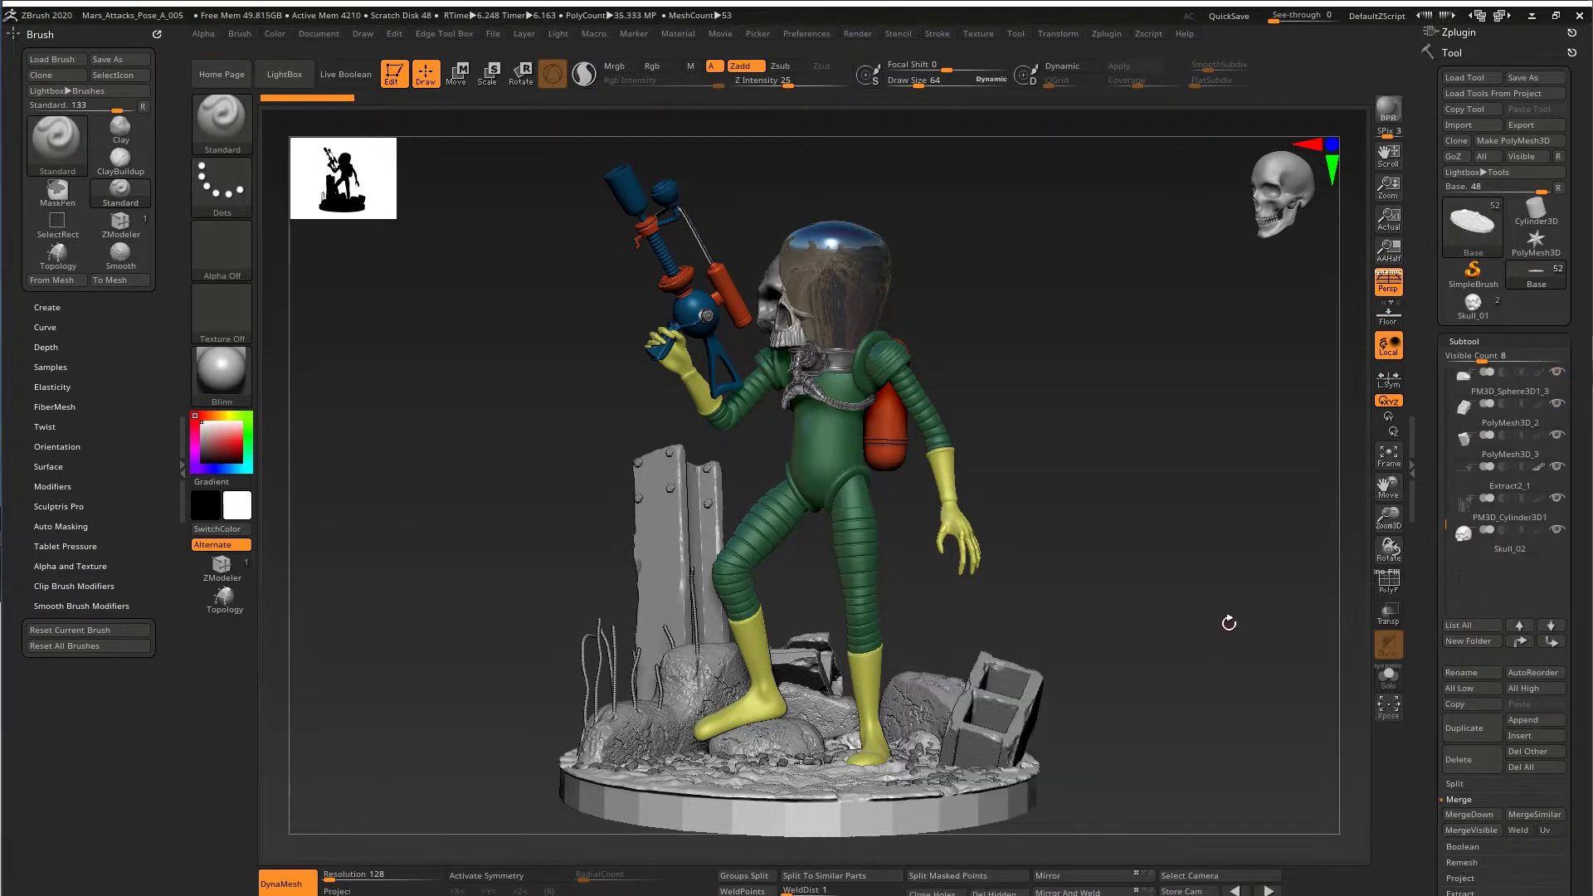
{"action": "left_click_drag", "start_coordinate": [1103, 419], "coordinate": [1180, 428]}
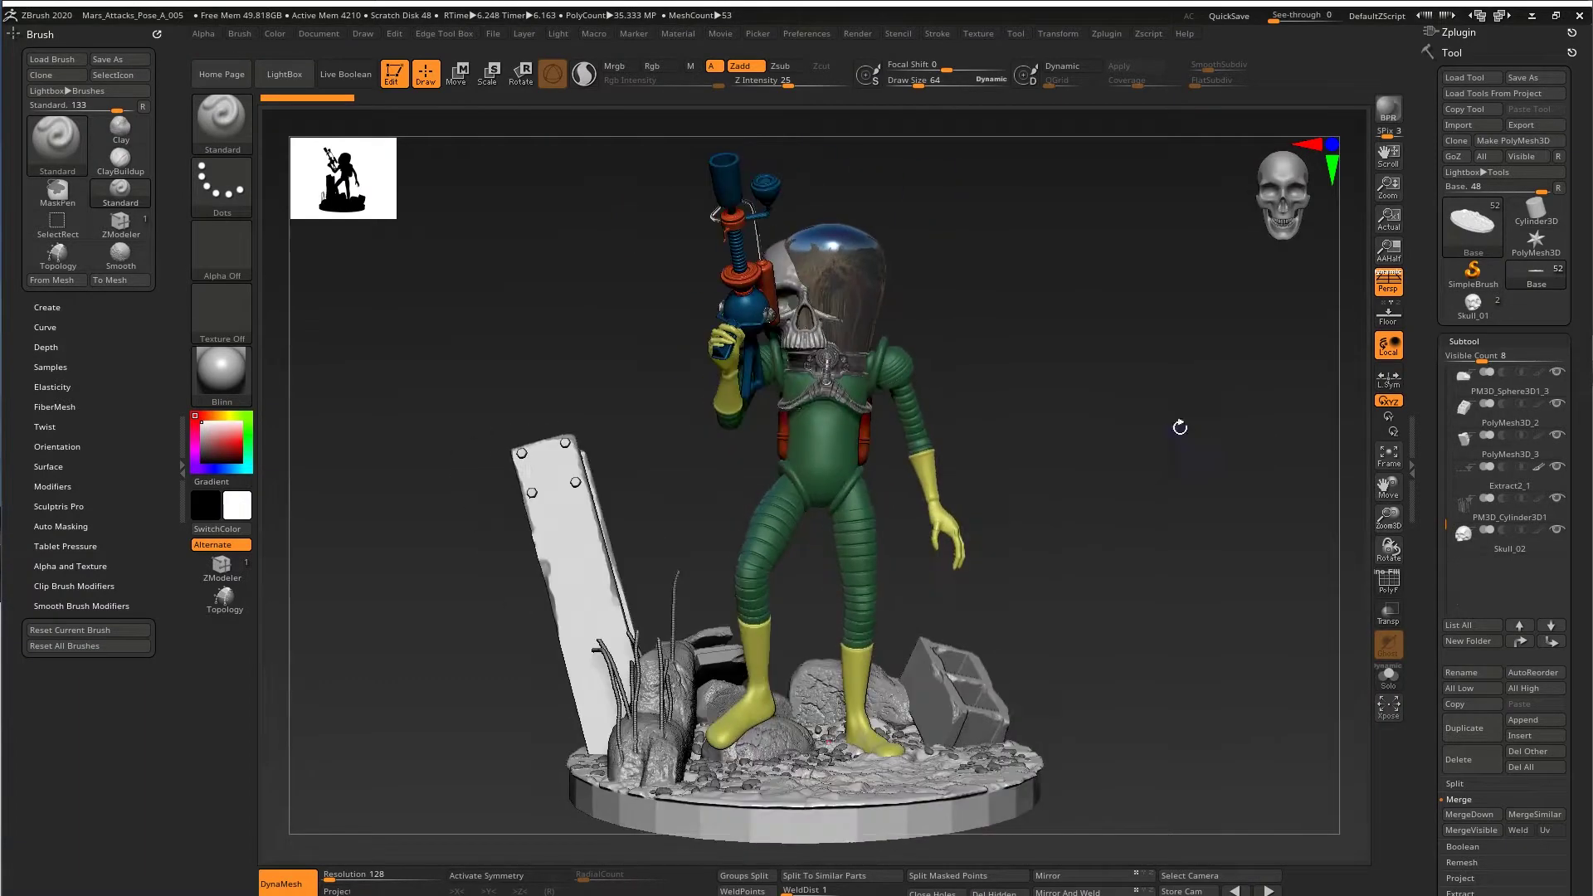
- Move the skull out beside the alien's head and hide the glass helmet
{"action": "key", "text": "w"}
{"action": "left_click_drag", "start_coordinate": [806, 667], "coordinate": [795, 648], "text": "alt"}
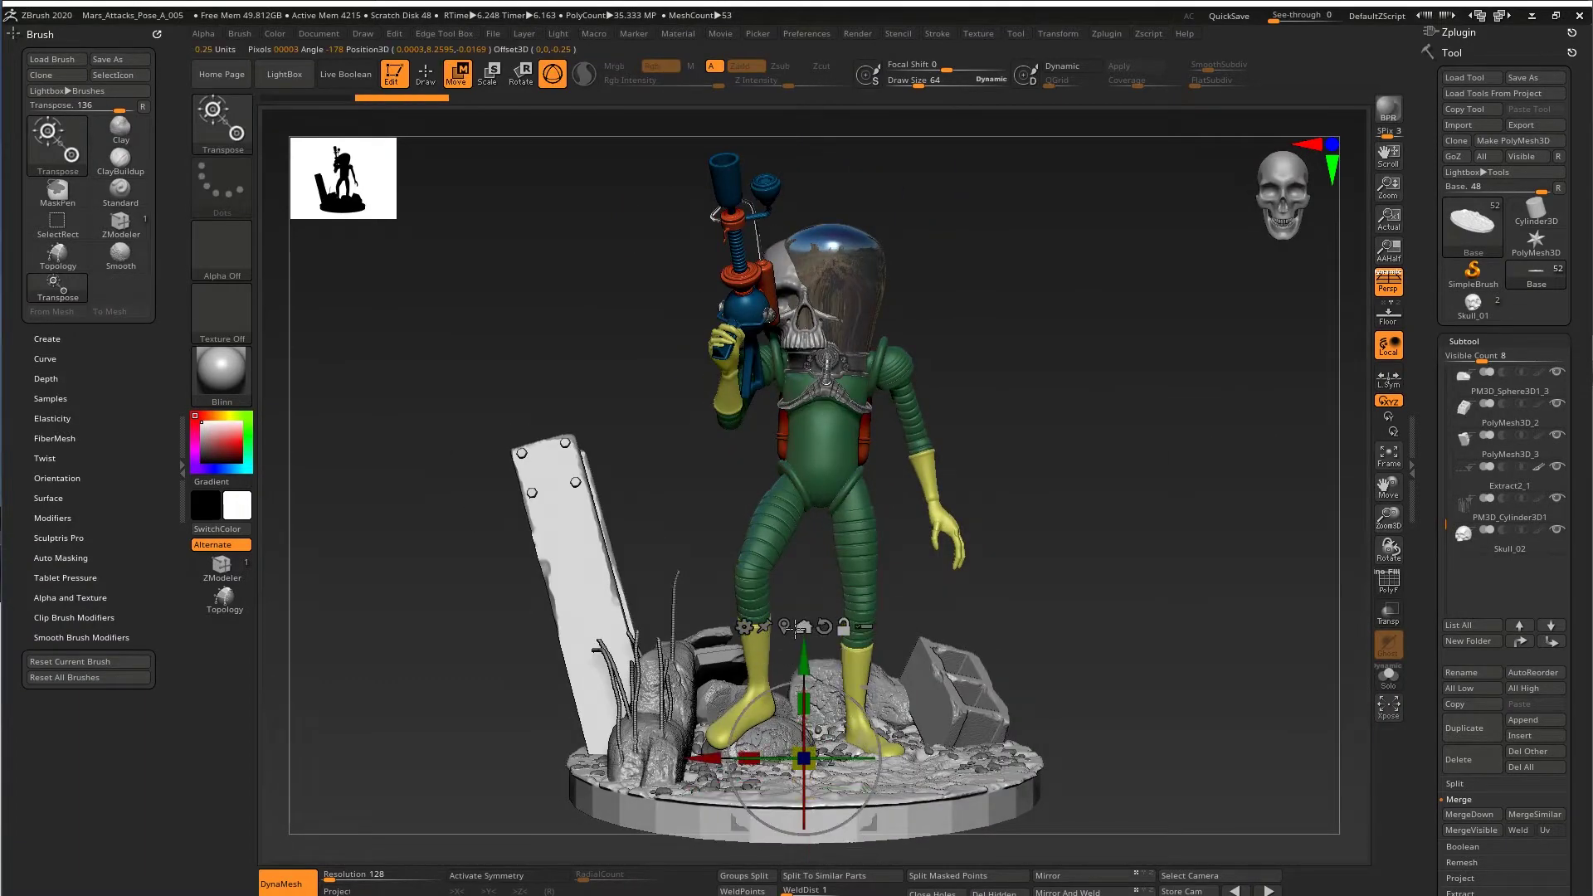
{"action": "key", "text": "ctrl+z"}
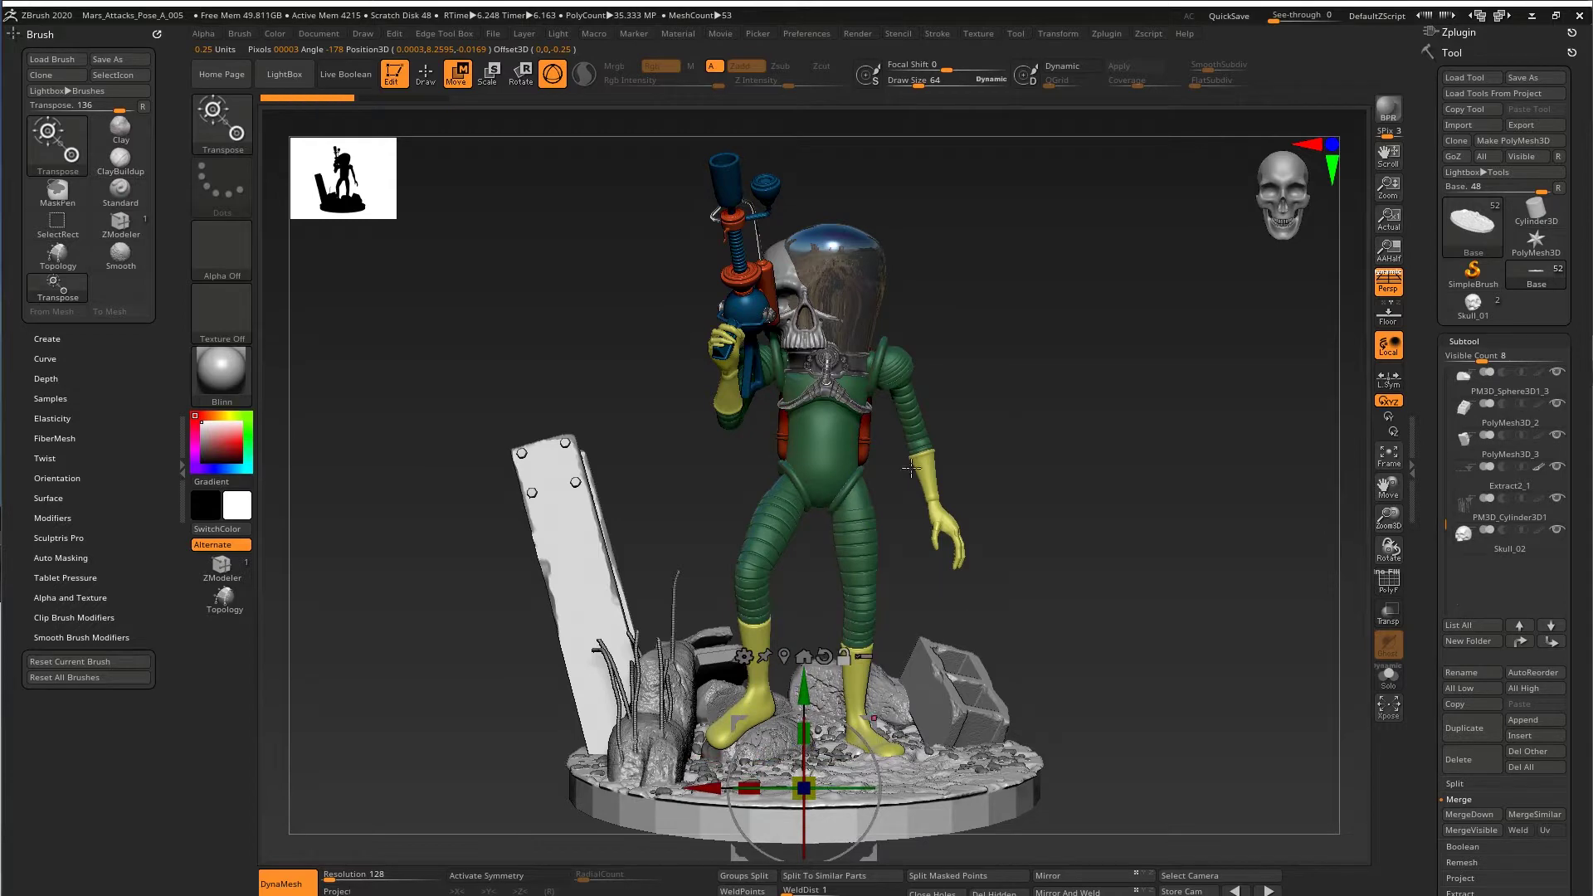
{"action": "left_click", "coordinate": [799, 299], "text": "alt"}
{"action": "left_click_drag", "start_coordinate": [866, 241], "coordinate": [893, 125]}
{"action": "left_click_drag", "start_coordinate": [1145, 336], "coordinate": [893, 446]}
{"action": "left_click_drag", "start_coordinate": [782, 223], "coordinate": [871, 334]}
{"action": "key", "text": "ctrl+z"}
{"action": "key", "text": "x"}
{"action": "left_click", "coordinate": [726, 366], "text": "alt"}
{"action": "left_click", "coordinate": [1465, 410]}
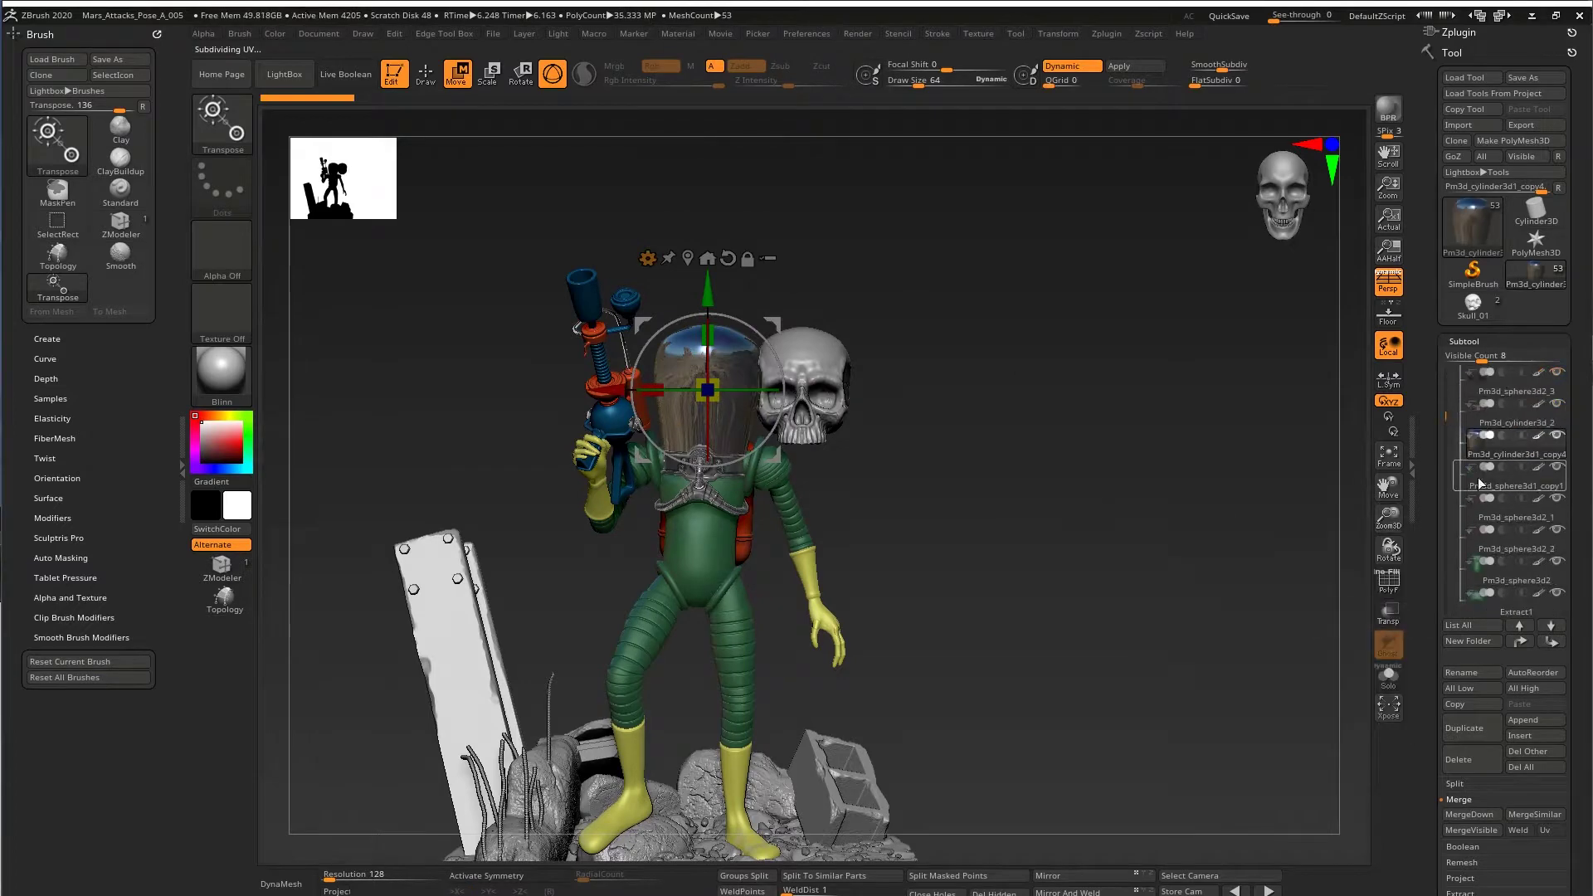
- Scale the skull down and place it beside the alien's face to match human proportions
{"action": "left_click", "coordinate": [831, 371], "text": "alt"}
{"action": "left_click_drag", "start_coordinate": [925, 357], "coordinate": [912, 440], "text": "alt"}
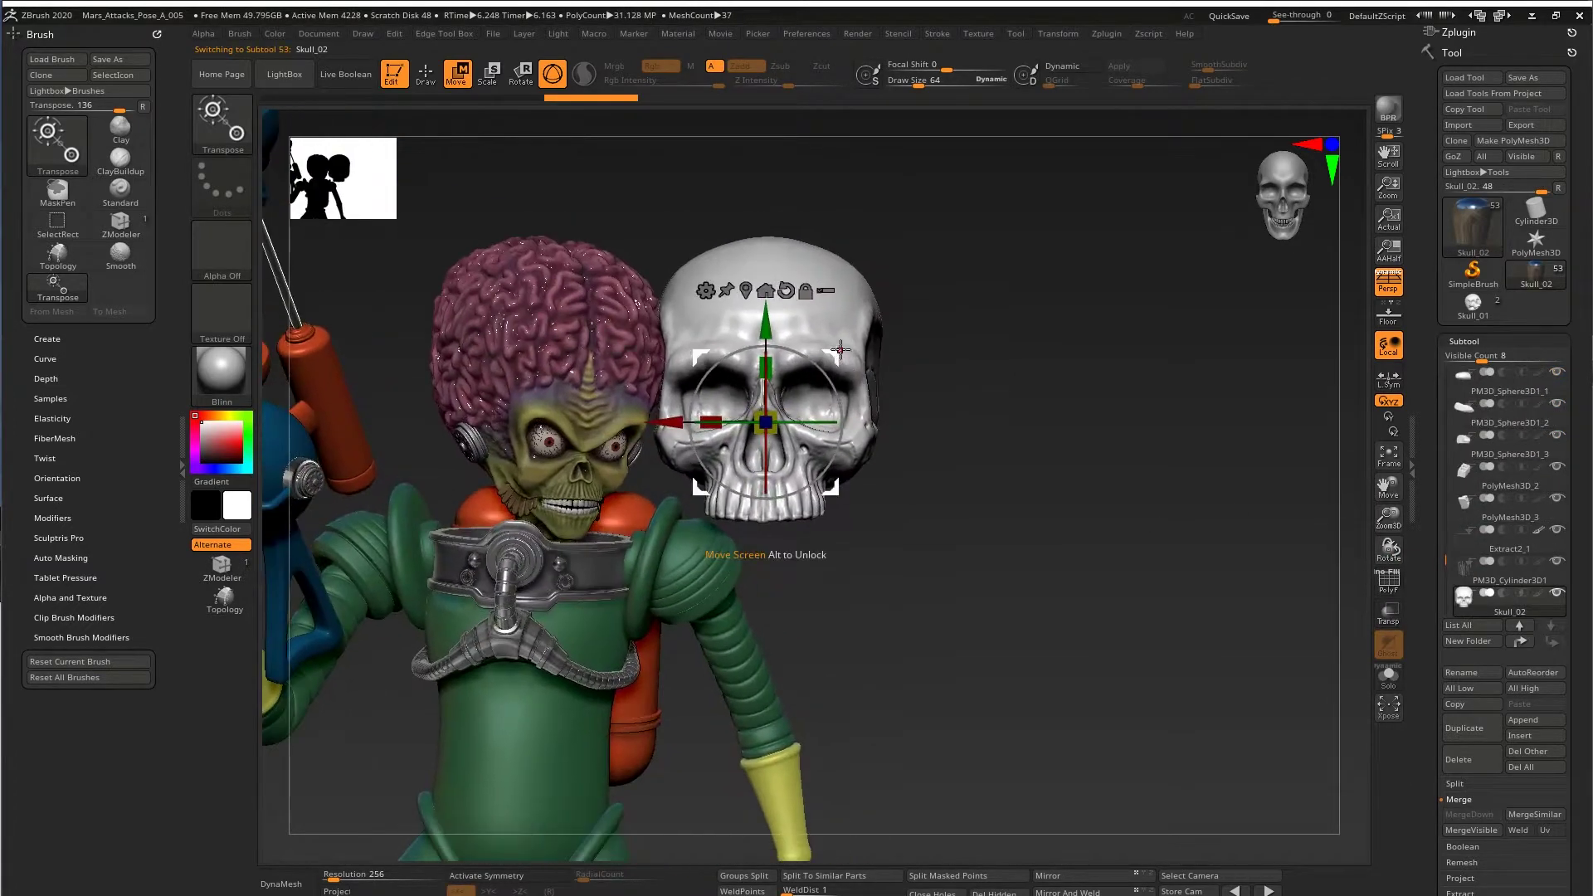
{"action": "left_click_drag", "start_coordinate": [831, 353], "coordinate": [843, 405]}
{"action": "left_click_drag", "start_coordinate": [776, 472], "coordinate": [781, 537]}
{"action": "left_click_drag", "start_coordinate": [789, 451], "coordinate": [732, 455]}
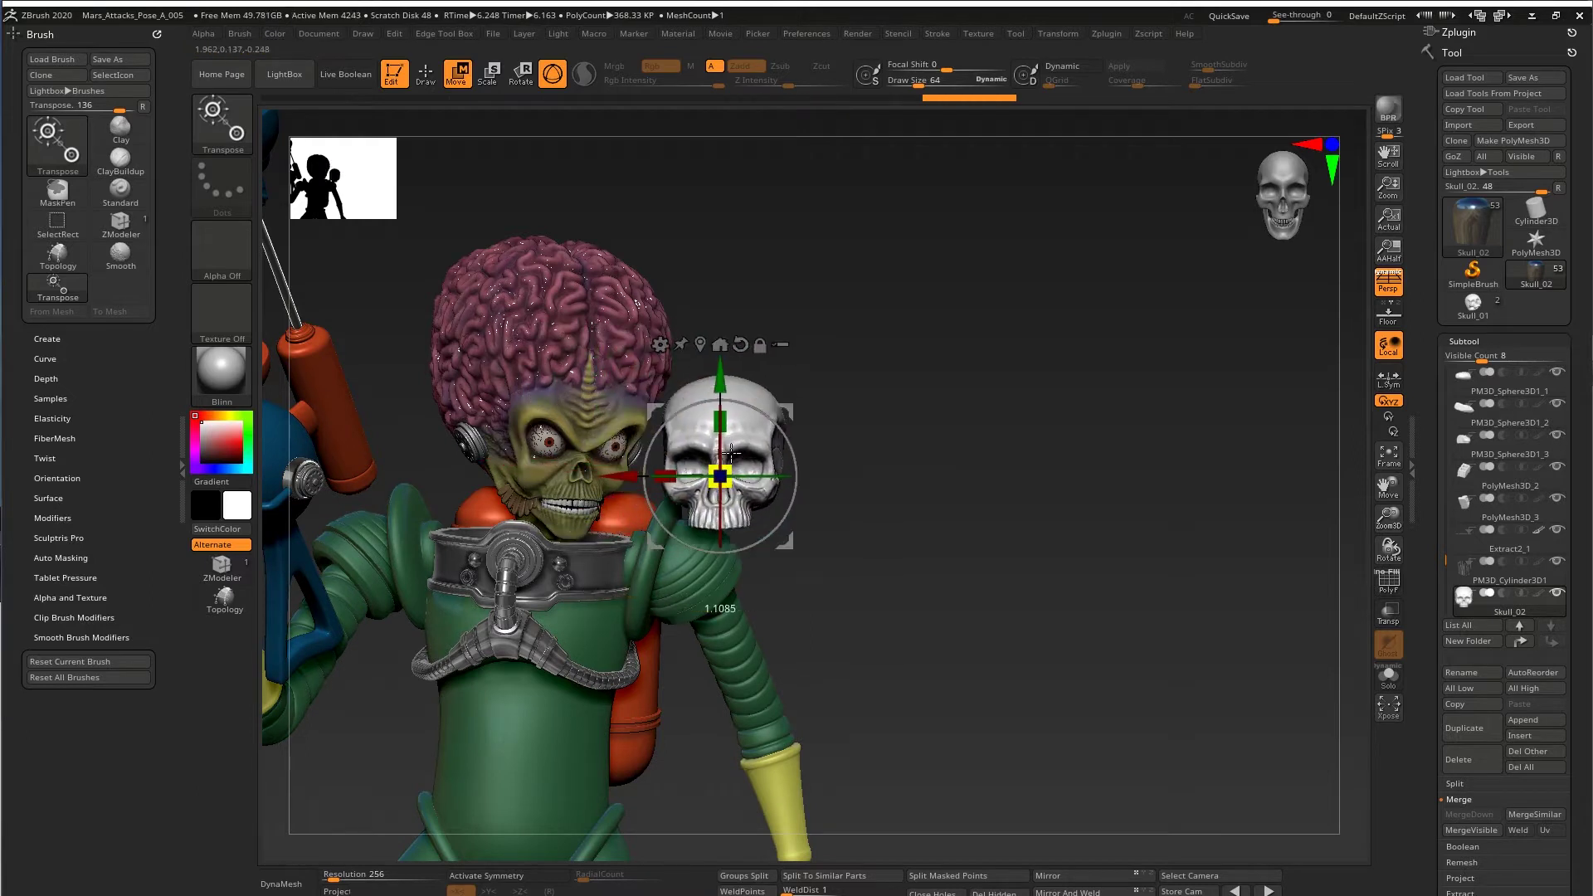
{"action": "left_click_drag", "start_coordinate": [738, 365], "coordinate": [815, 251]}
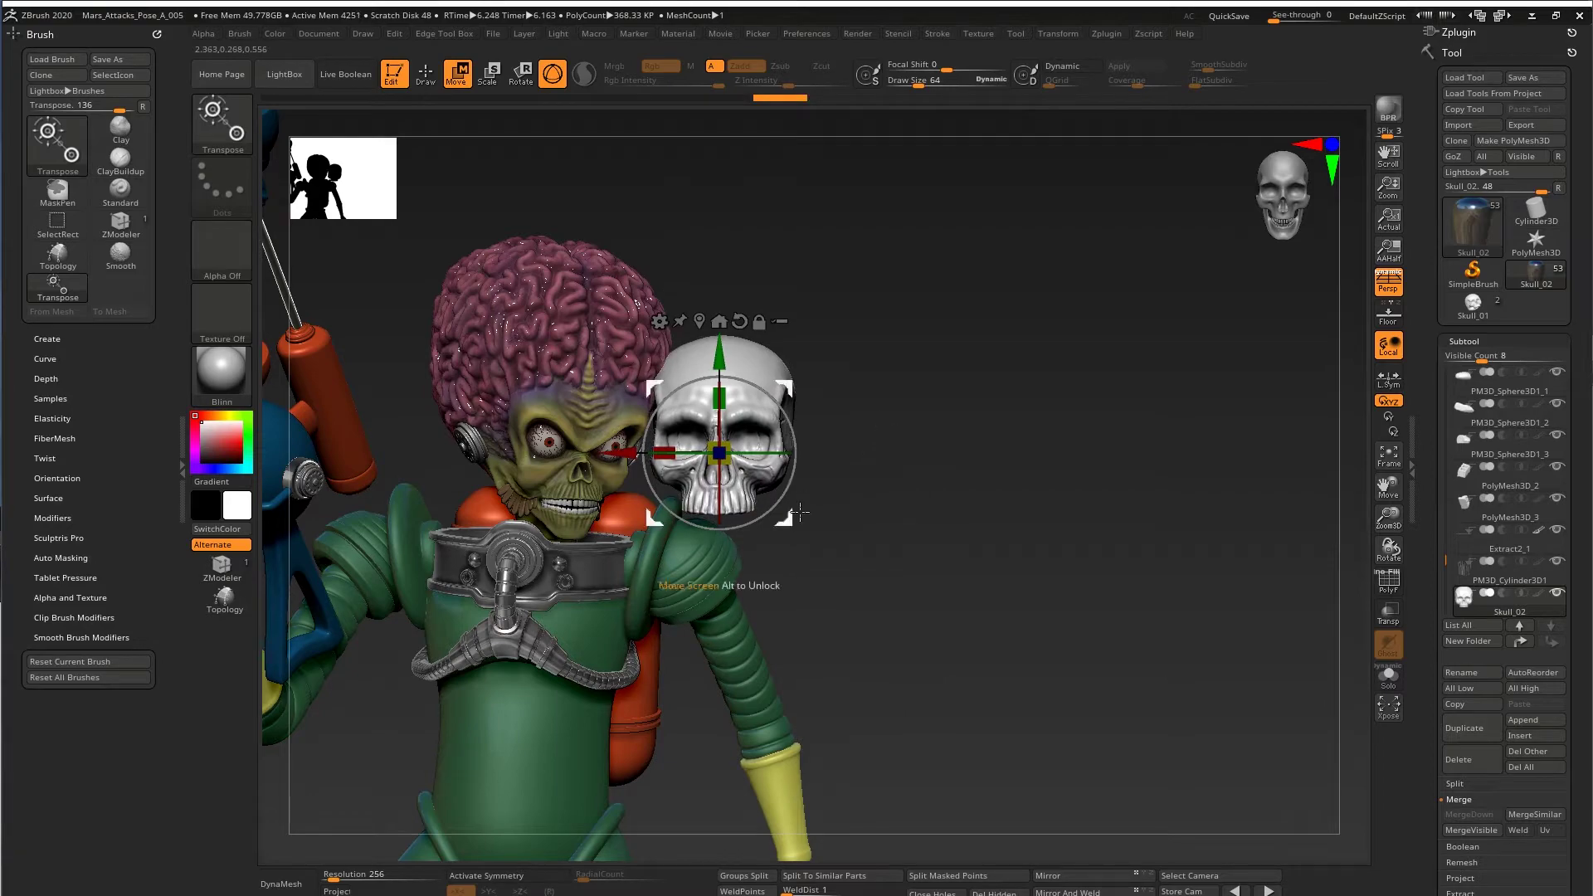
{"action": "left_click_drag", "start_coordinate": [809, 510], "coordinate": [764, 354], "text": "alt"}
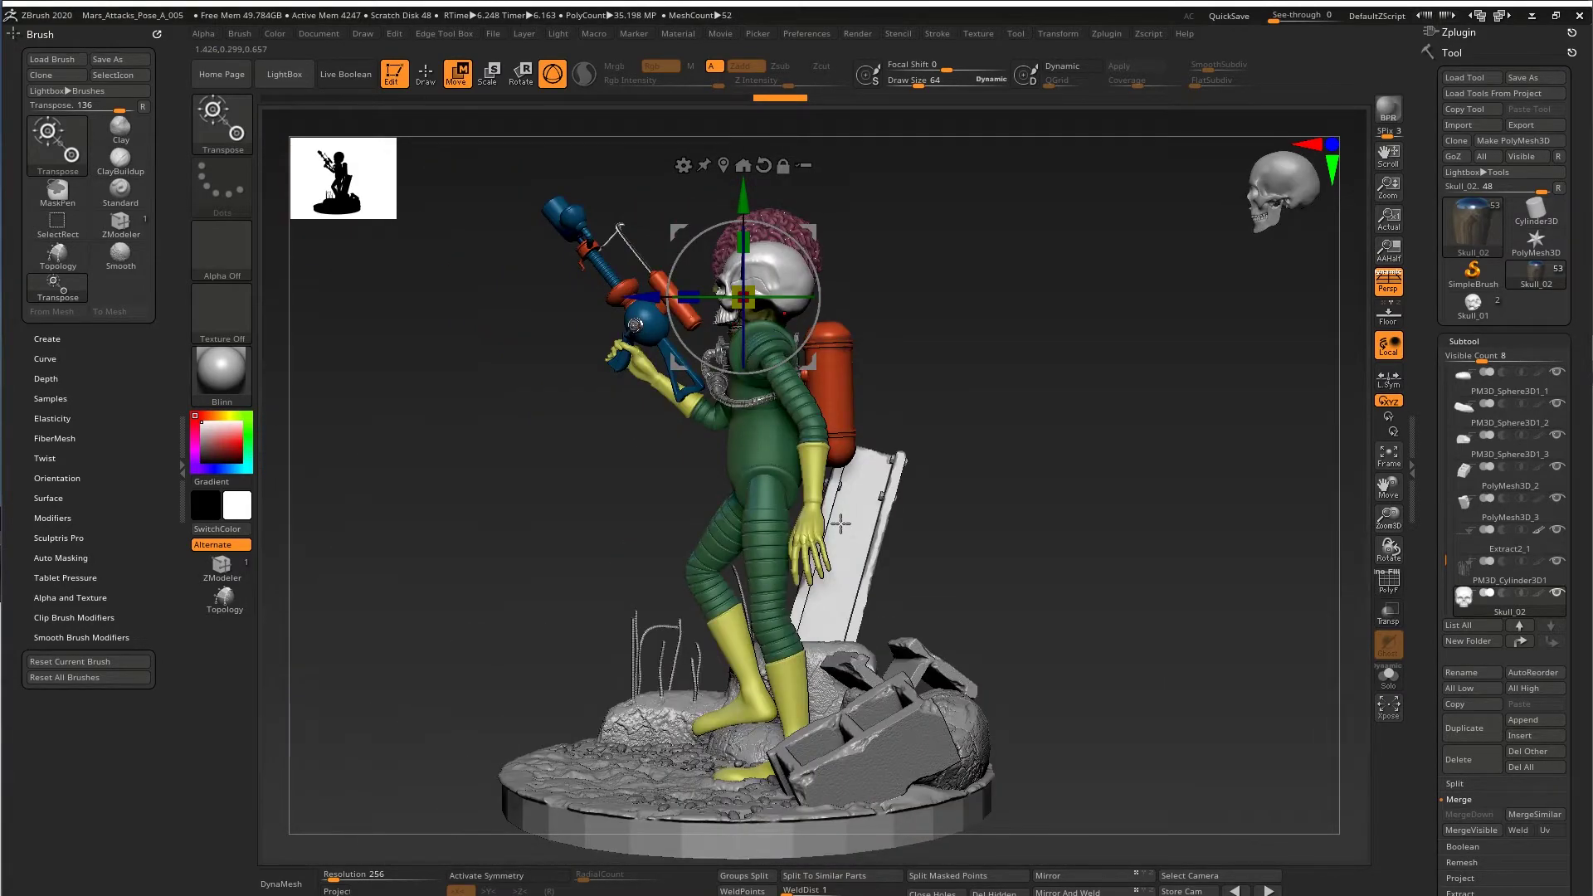
- Lower the skull to the ground and rotate it onto its side next to the alien's raised foot
{"action": "mouse_move", "coordinate": [926, 339]}
{"action": "left_mouse_down"}
{"action": "mouse_move", "coordinate": [967, 427]}
{"action": "mouse_move", "coordinate": [928, 349]}
{"action": "left_mouse_up"}
{"action": "left_click_drag", "start_coordinate": [810, 363], "coordinate": [710, 838]}
{"action": "left_click_drag", "start_coordinate": [498, 730], "coordinate": [671, 688]}
{"action": "left_click_drag", "start_coordinate": [670, 688], "coordinate": [796, 643], "text": "alt"}
{"action": "left_click_drag", "start_coordinate": [803, 498], "coordinate": [878, 475]}
{"action": "left_click_drag", "start_coordinate": [711, 636], "coordinate": [669, 540]}
{"action": "left_click_drag", "start_coordinate": [705, 480], "coordinate": [775, 541]}
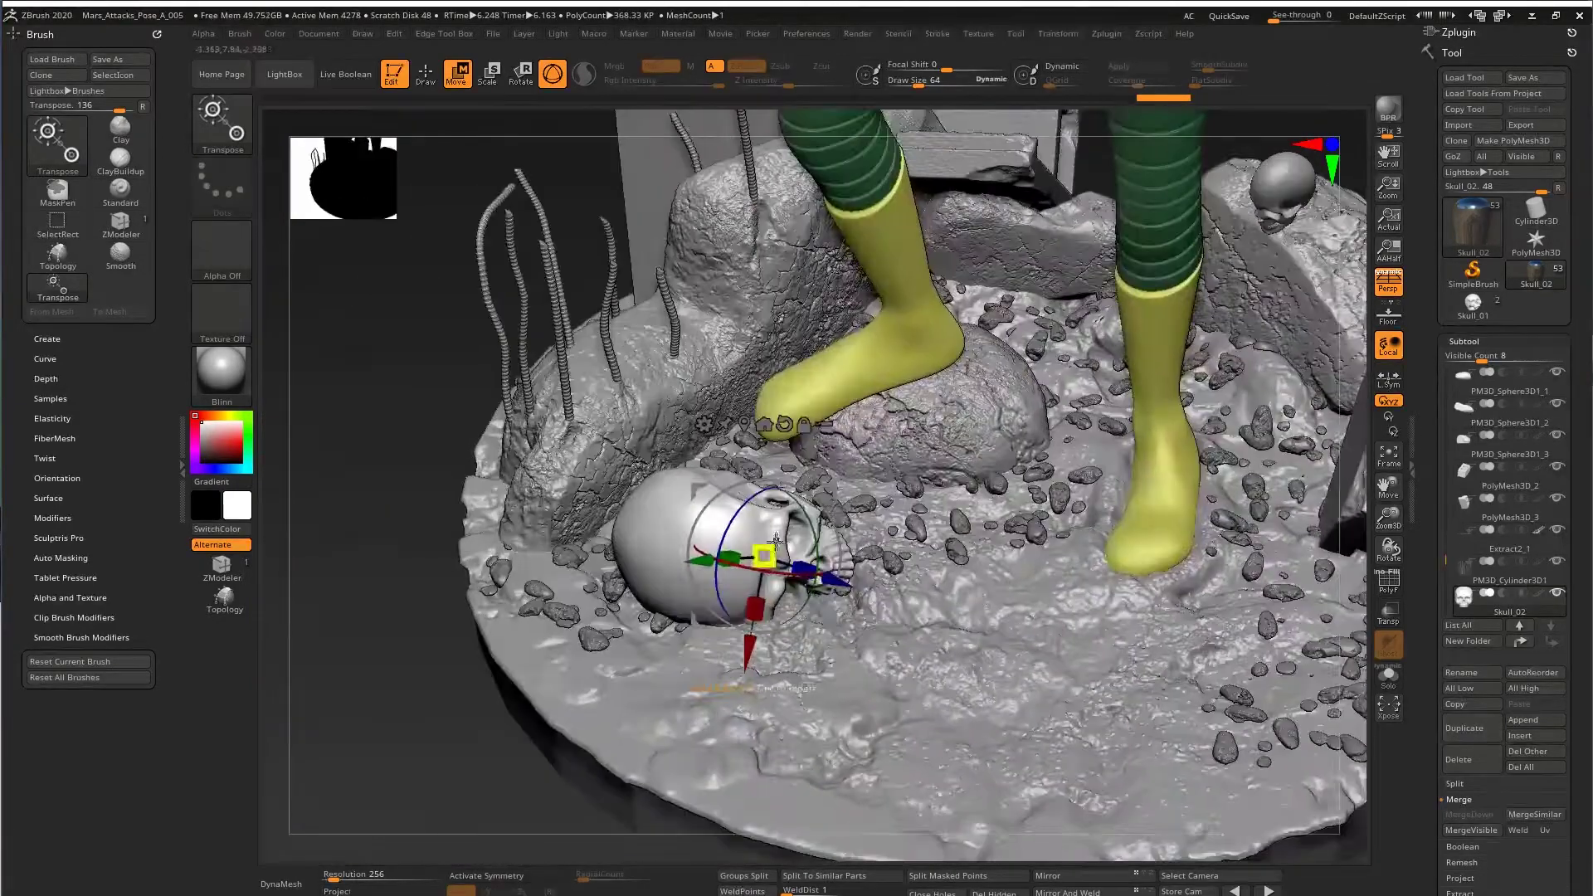
{"action": "left_click_drag", "start_coordinate": [751, 645], "coordinate": [839, 521]}
{"action": "mouse_move", "coordinate": [833, 458]}
{"action": "left_mouse_down"}
{"action": "mouse_move", "coordinate": [820, 487]}
{"action": "mouse_move", "coordinate": [803, 312]}
{"action": "mouse_move", "coordinate": [960, 431]}
{"action": "mouse_move", "coordinate": [988, 398]}
{"action": "mouse_move", "coordinate": [1013, 441]}
{"action": "mouse_move", "coordinate": [1053, 419]}
{"action": "mouse_move", "coordinate": [544, 440]}
{"action": "mouse_move", "coordinate": [802, 467]}
{"action": "mouse_move", "coordinate": [804, 486]}
{"action": "left_mouse_up"}
{"action": "key", "text": "q"}
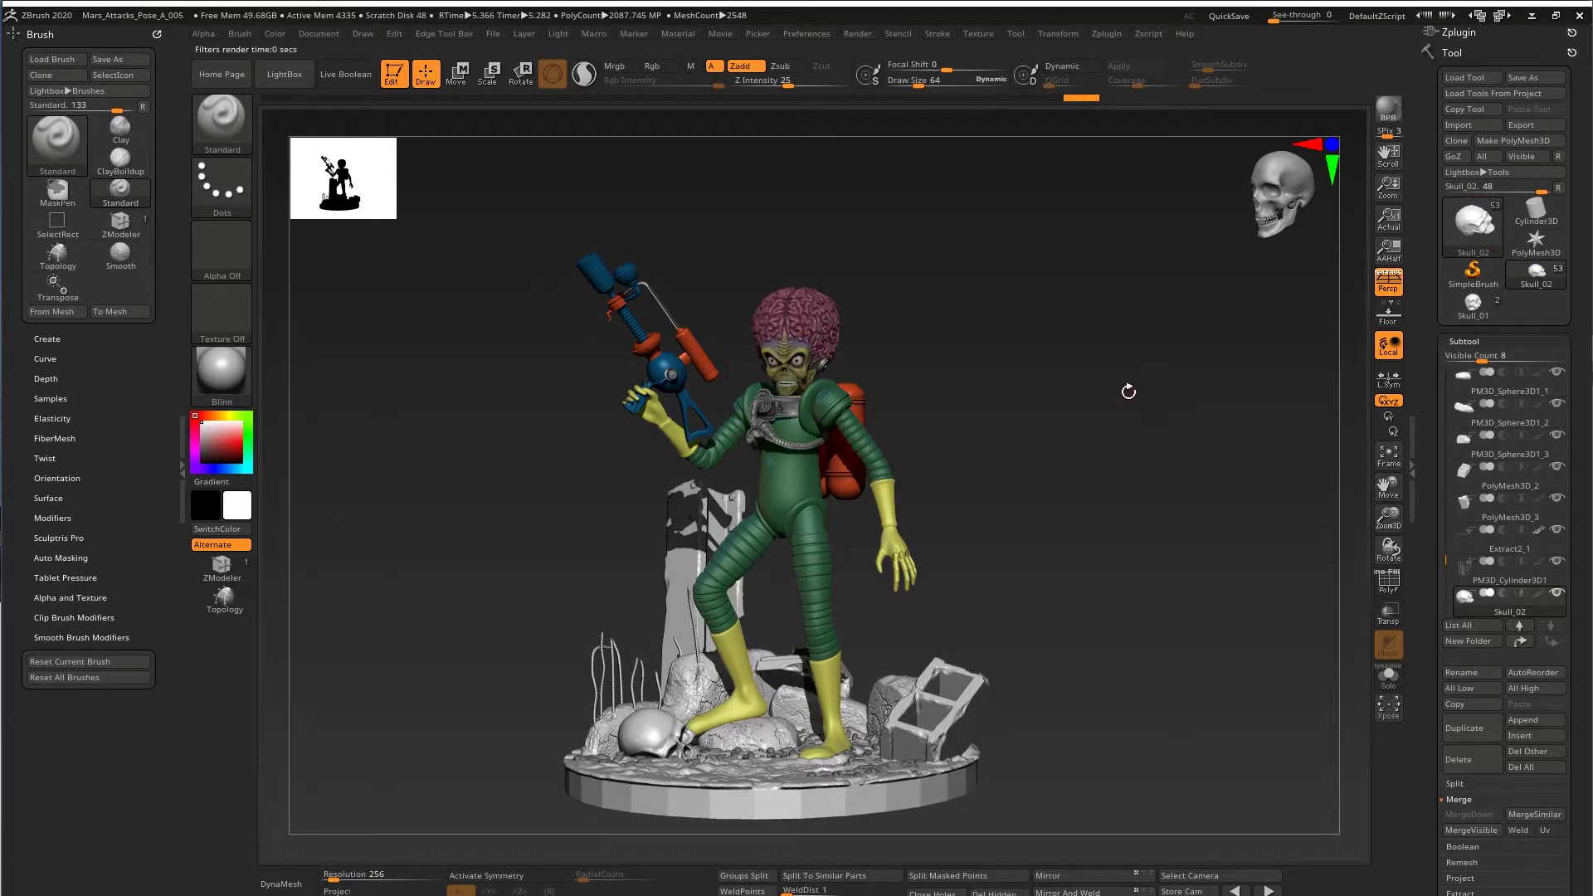
- Try the ReflectedPlastic and DoubleShade1 materials on the uncoloured base and props
{"action": "key", "text": "m"}
{"action": "left_click", "coordinate": [369, 728]}
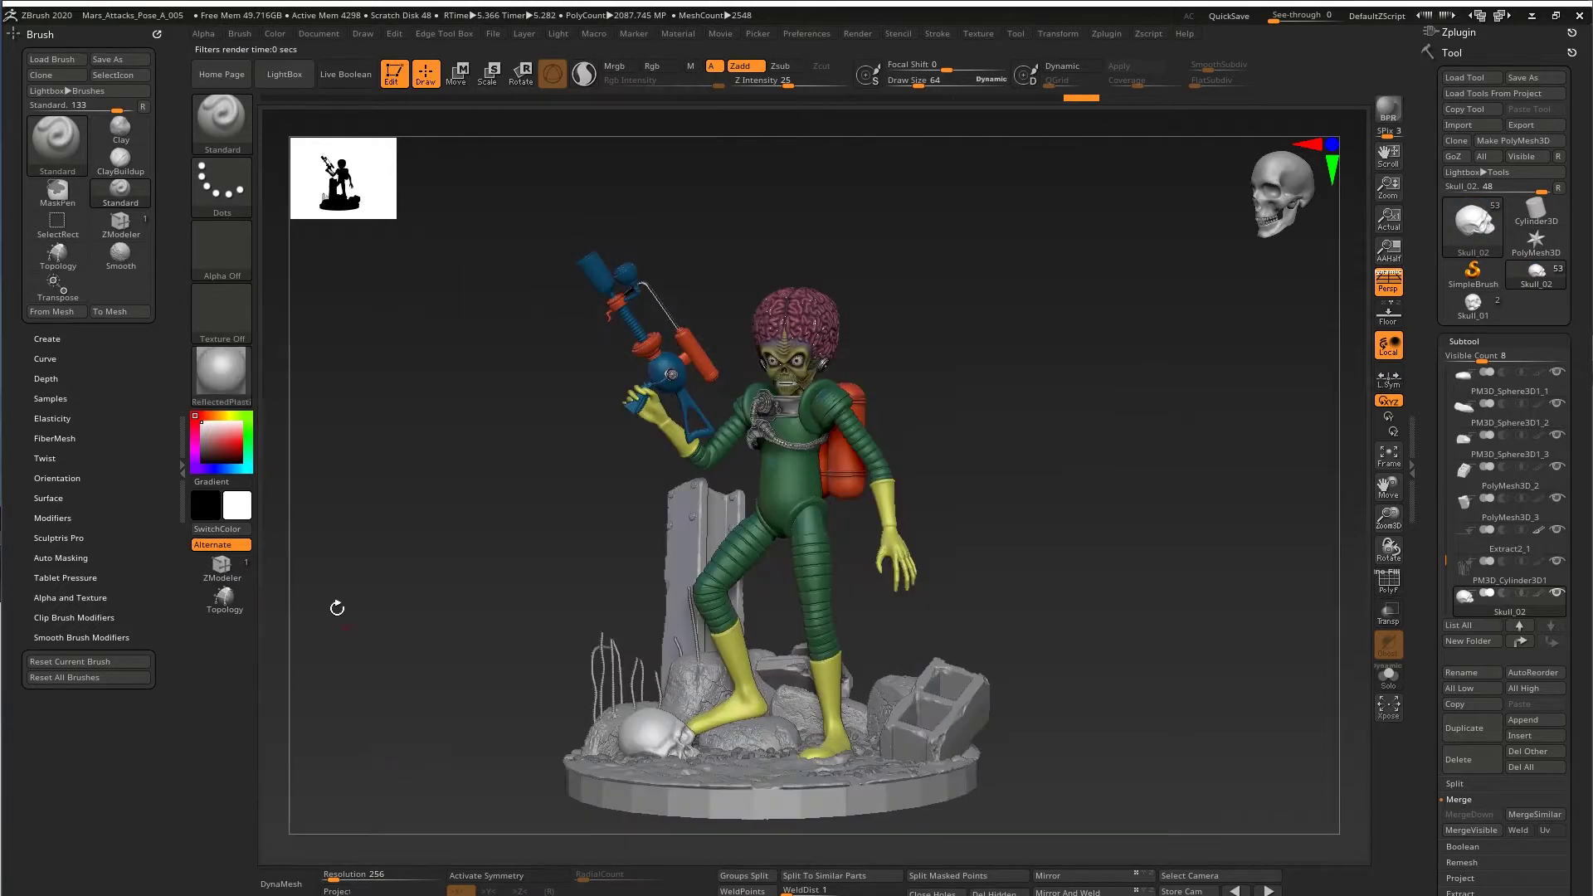
{"action": "key", "text": "m"}
{"action": "left_click", "coordinate": [622, 758]}
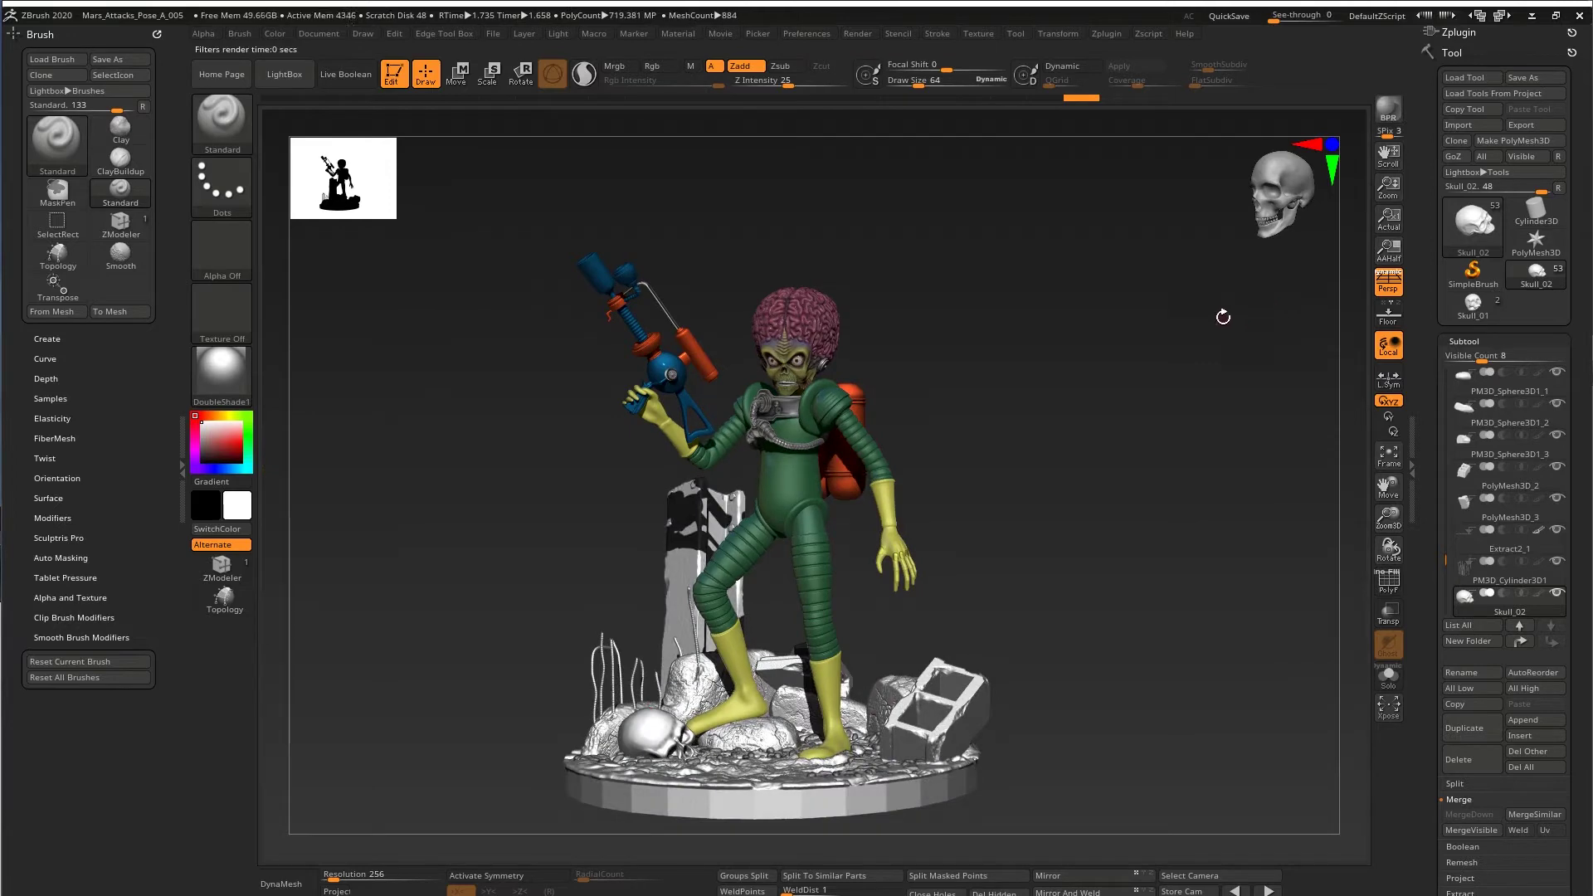
{"action": "key", "text": "m"}
{"action": "left_click", "coordinate": [811, 665]}
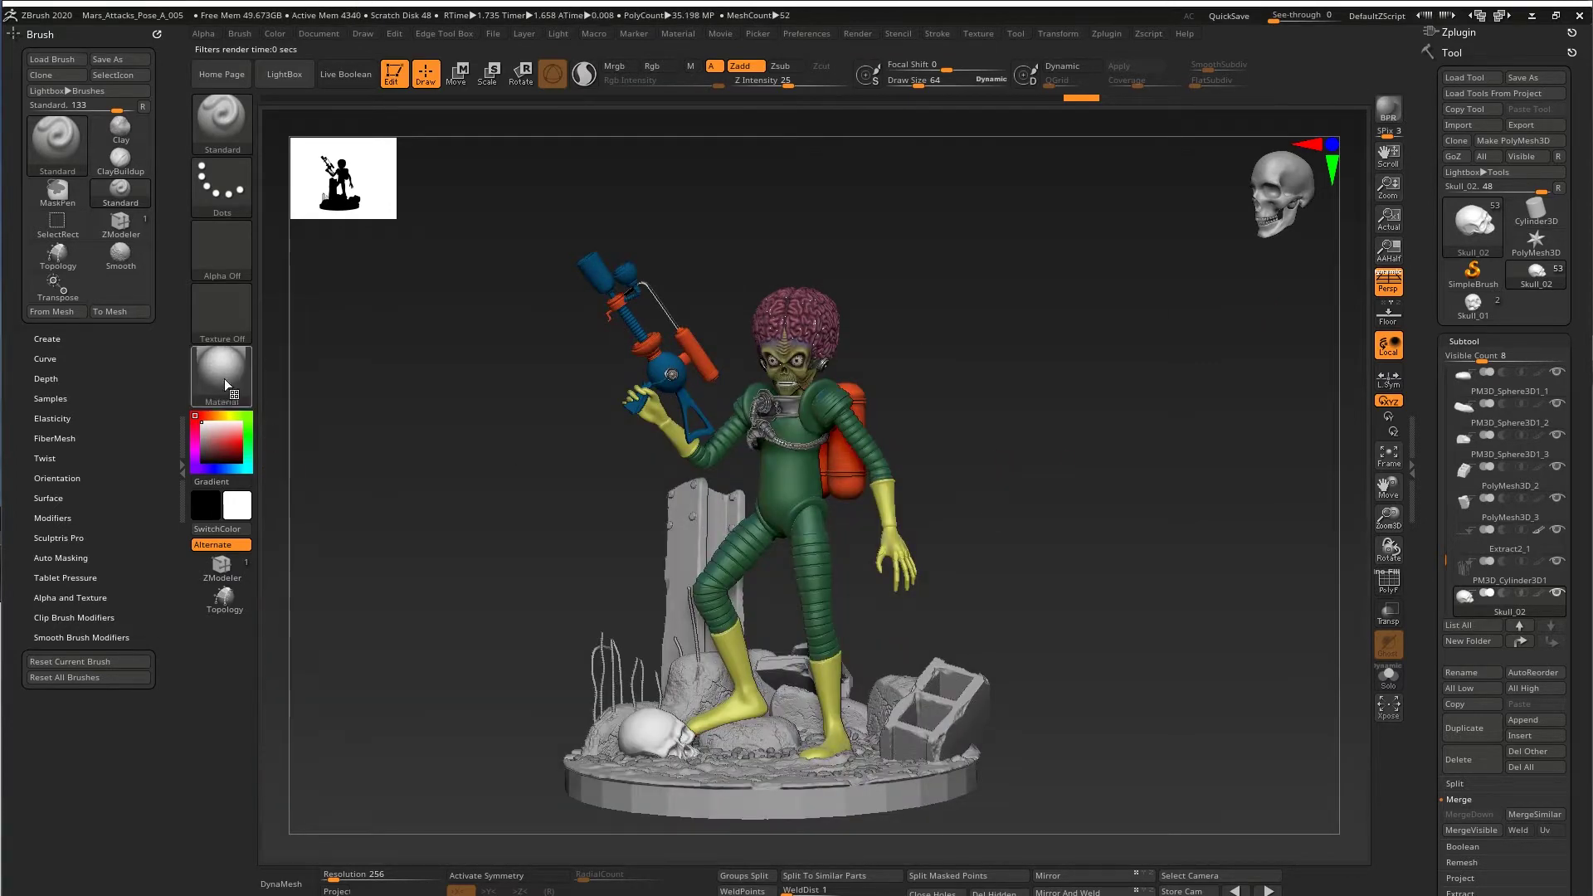
- Set the material to PolySkin and switch off the painted colours so it covers the whole figure
{"action": "left_click", "coordinate": [224, 384]}
{"action": "left_click", "coordinate": [234, 380]}
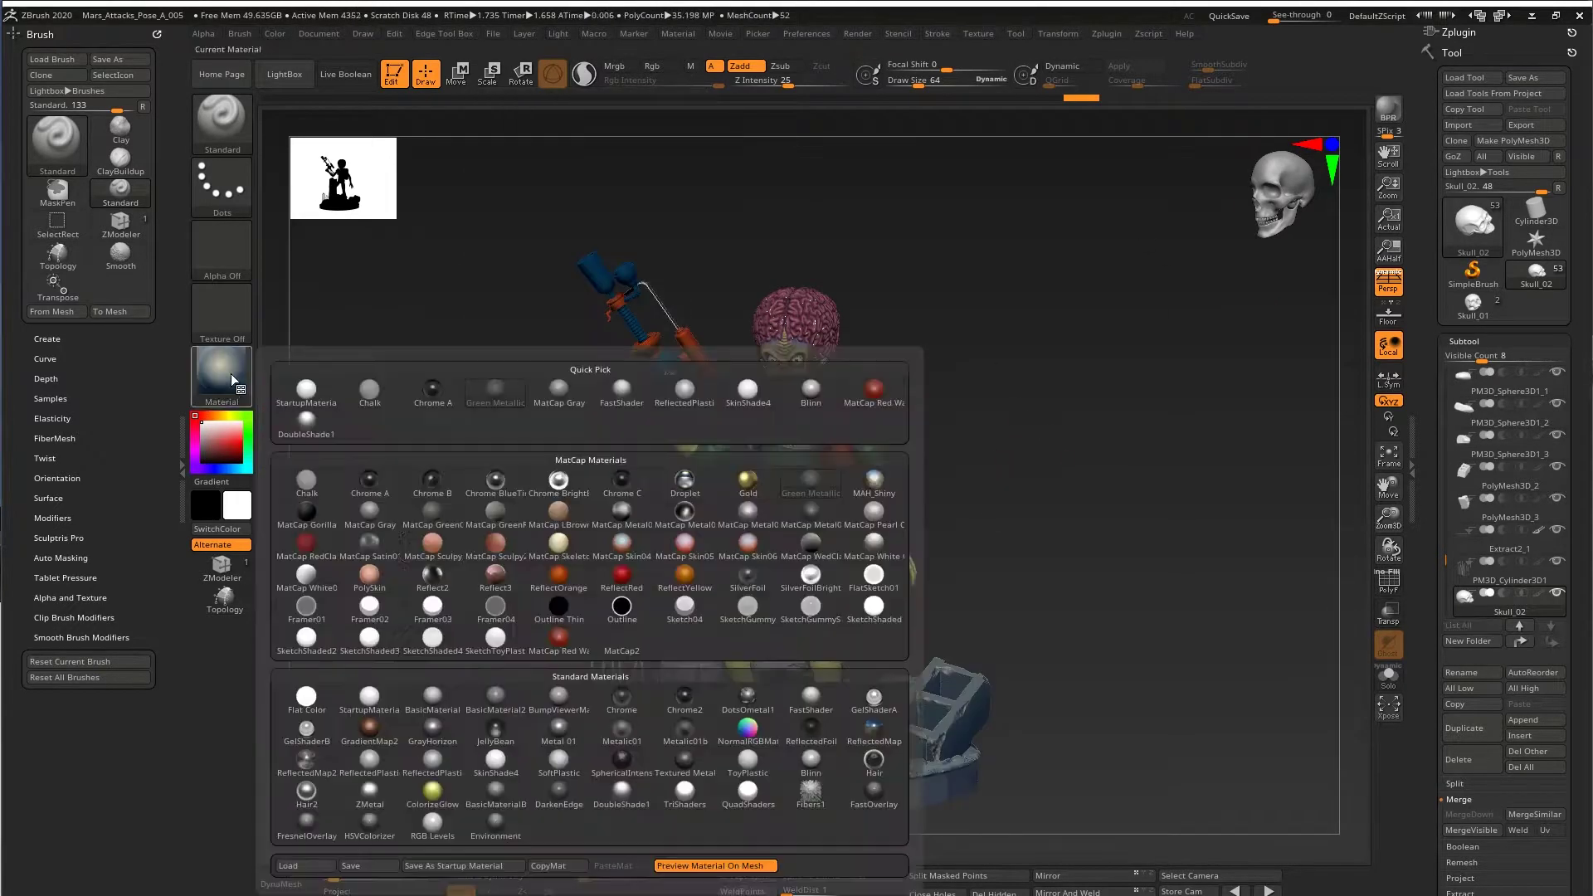
{"action": "left_click", "coordinate": [389, 577]}
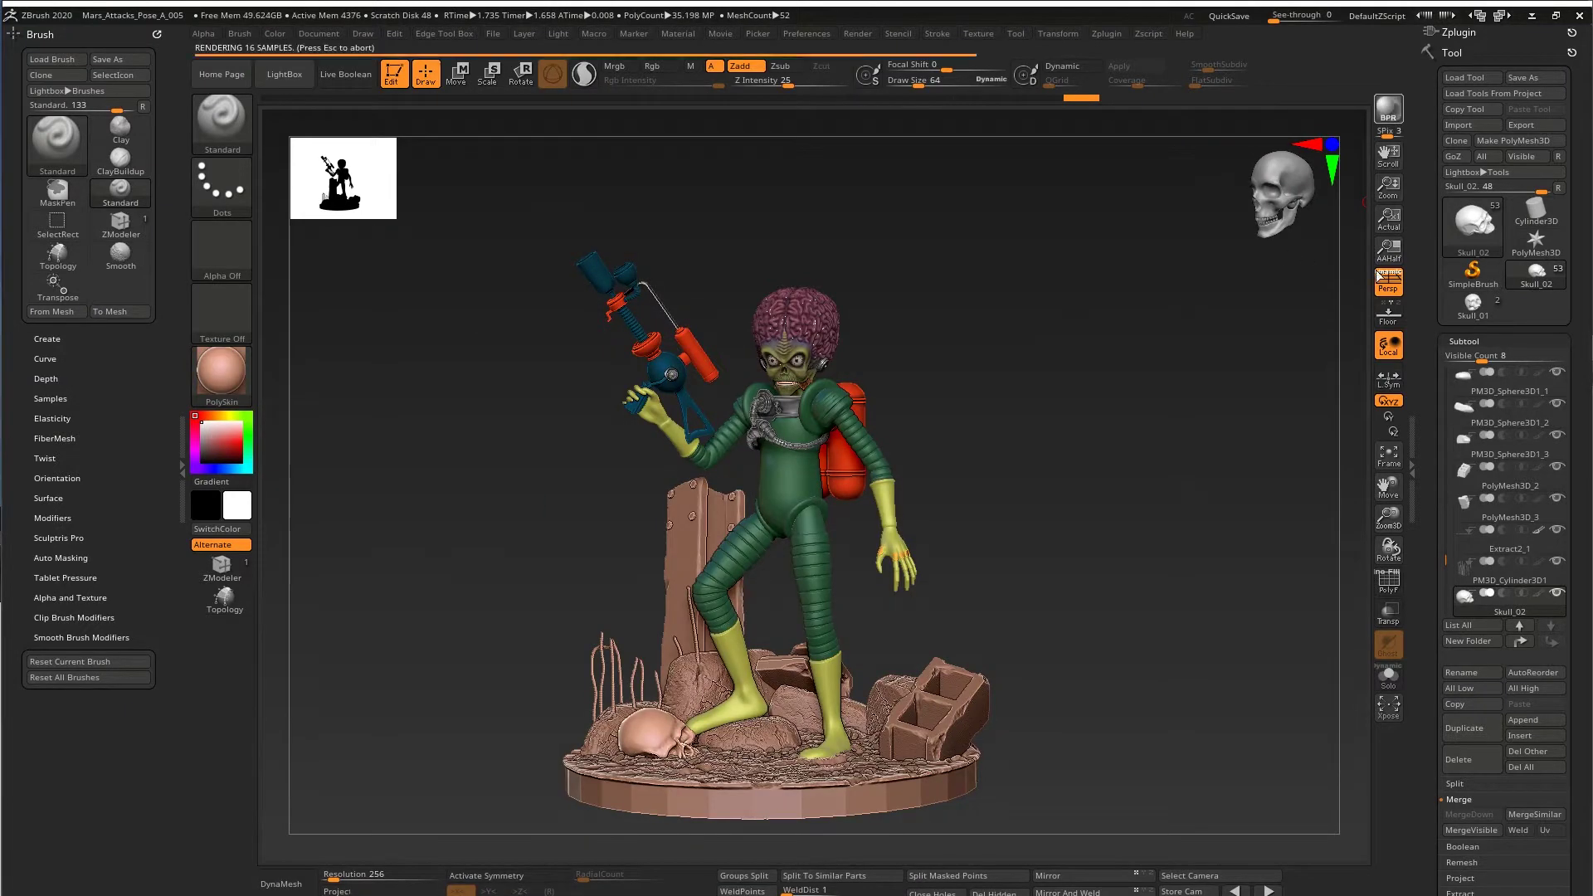
{"action": "mouse_move", "coordinate": [1540, 376]}
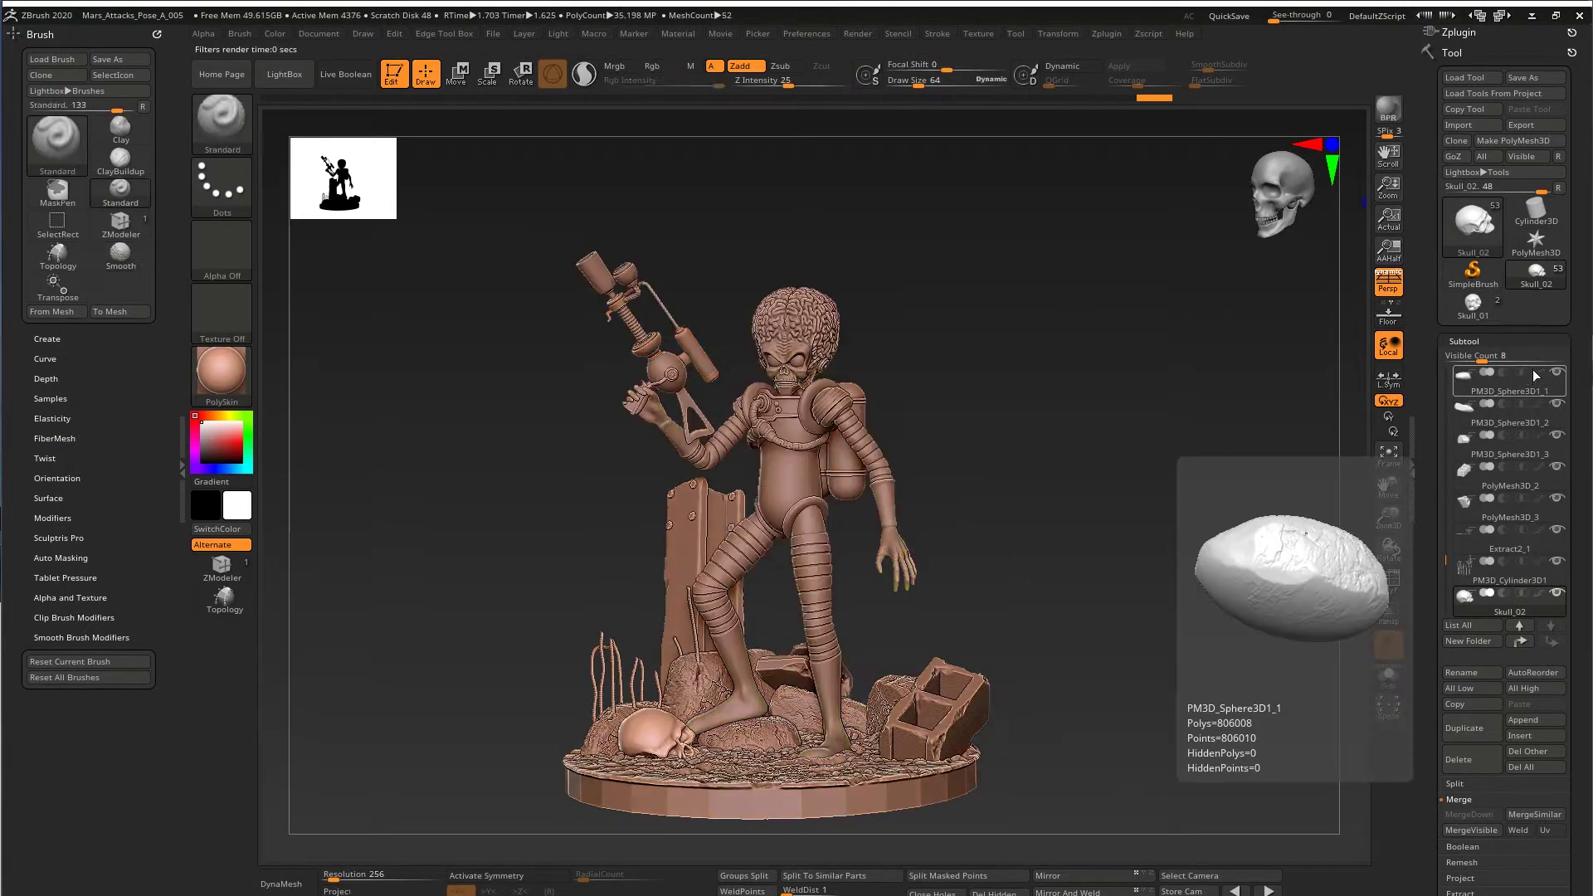
- Render the diorama with BPR both without and with the glass helmet visible
{"action": "left_click", "coordinate": [1388, 108]}
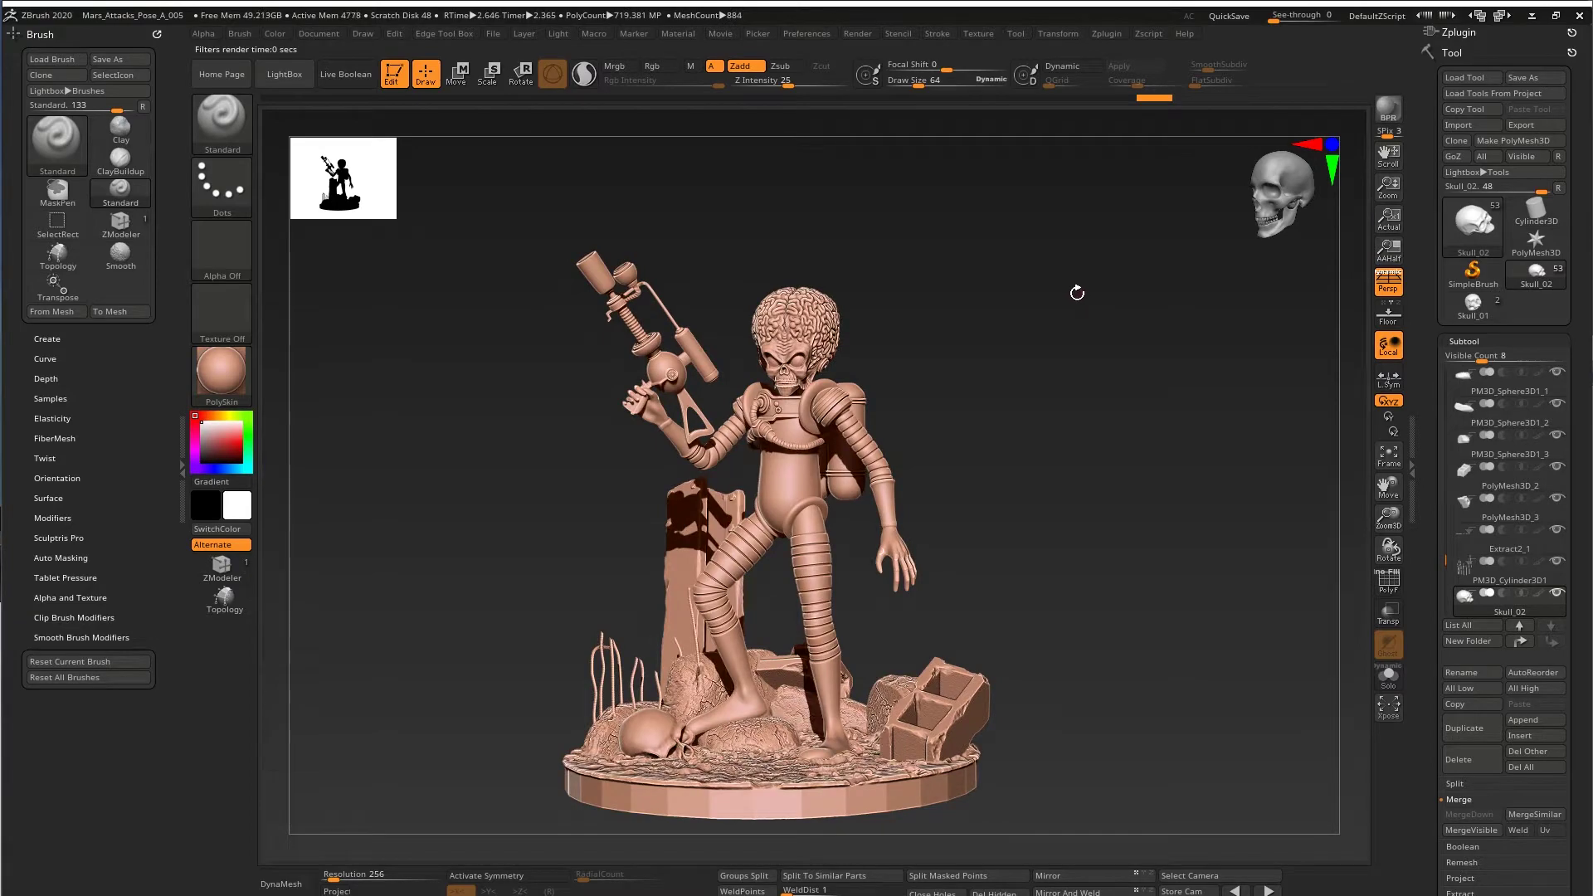
{"action": "mouse_move", "coordinate": [965, 316]}
{"action": "left_mouse_down"}
{"action": "mouse_move", "coordinate": [1145, 285]}
{"action": "mouse_move", "coordinate": [993, 330]}
{"action": "left_mouse_up"}
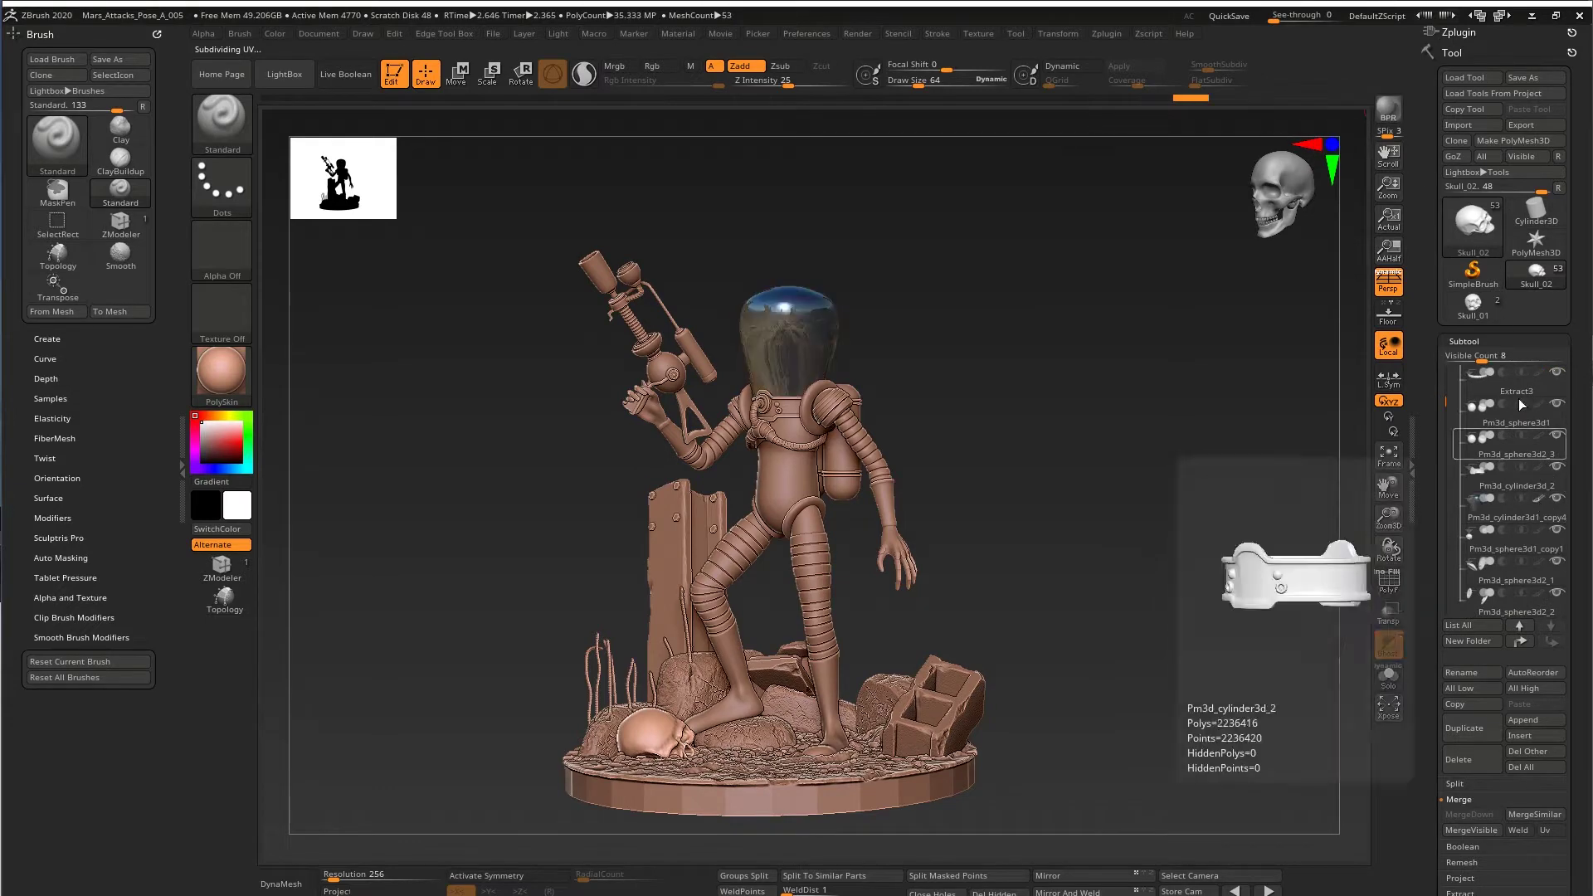
{"action": "left_click", "coordinate": [1388, 110]}
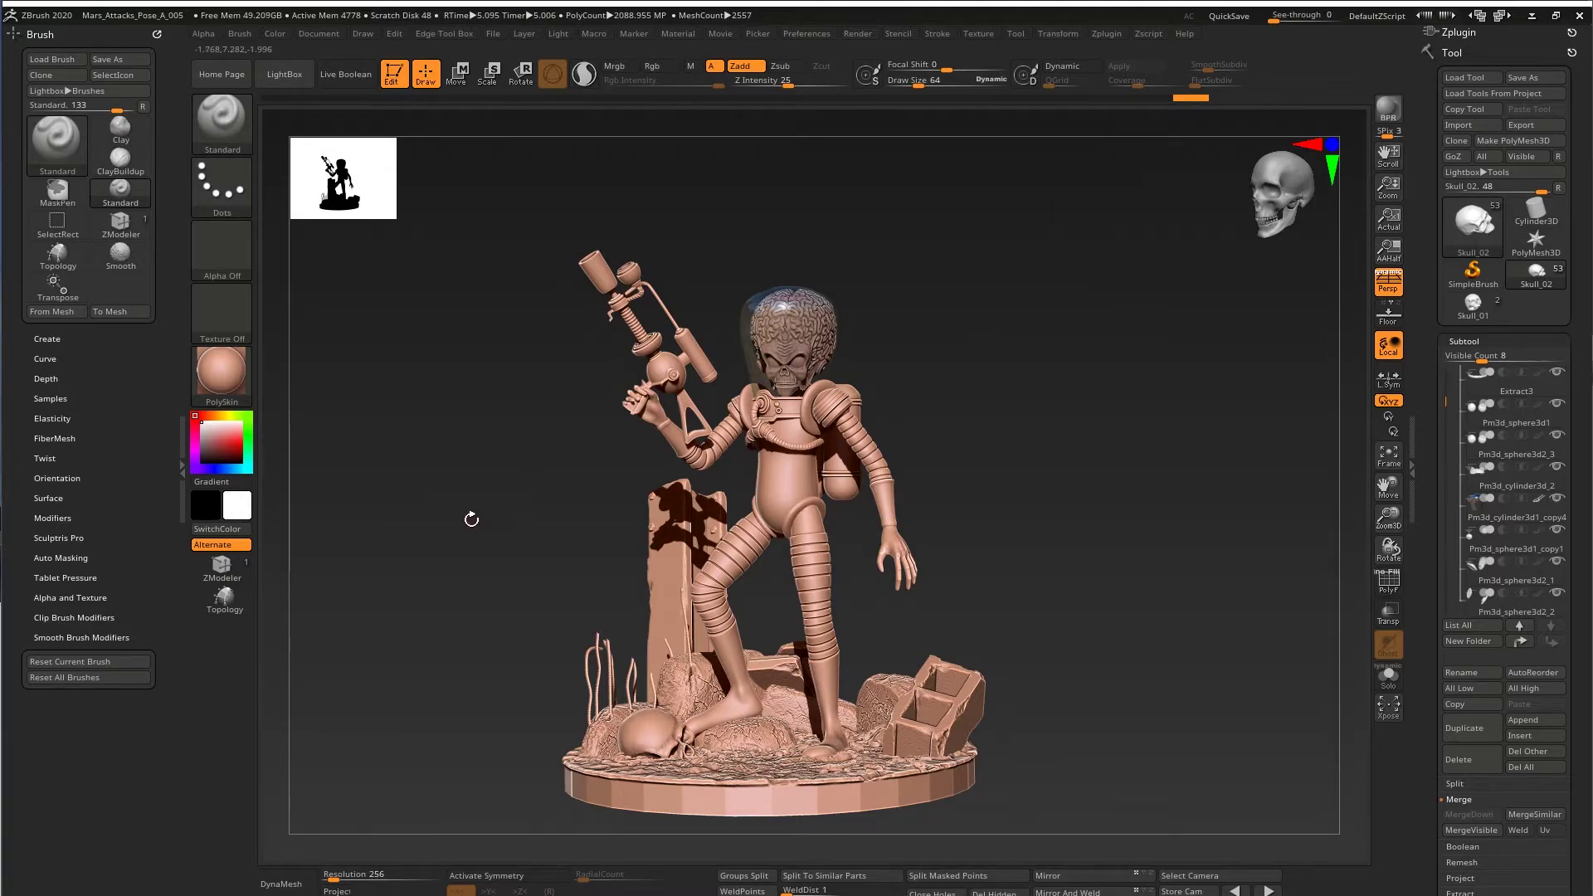
- Select the large cracked rock at the back of the base and subdivide its geometry to SDiv 2
{"action": "left_click_drag", "start_coordinate": [471, 519], "coordinate": [701, 564]}
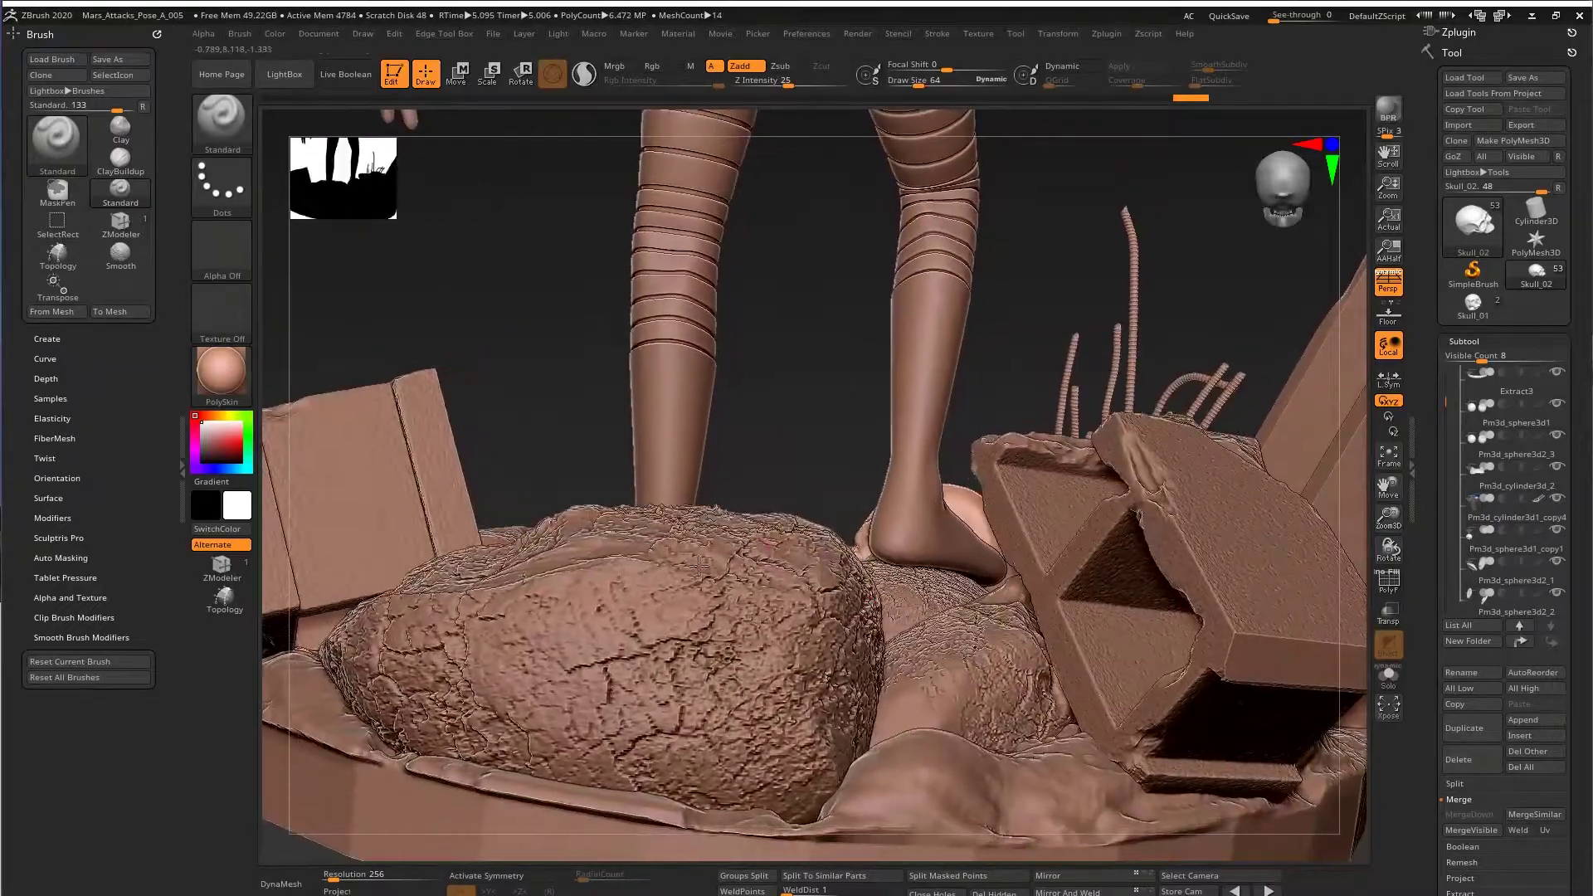
{"action": "left_click", "coordinate": [730, 547], "text": "alt"}
{"action": "right_click_drag", "start_coordinate": [699, 566], "coordinate": [747, 552]}
{"action": "left_click_drag", "start_coordinate": [1424, 454], "coordinate": [1428, 386]}
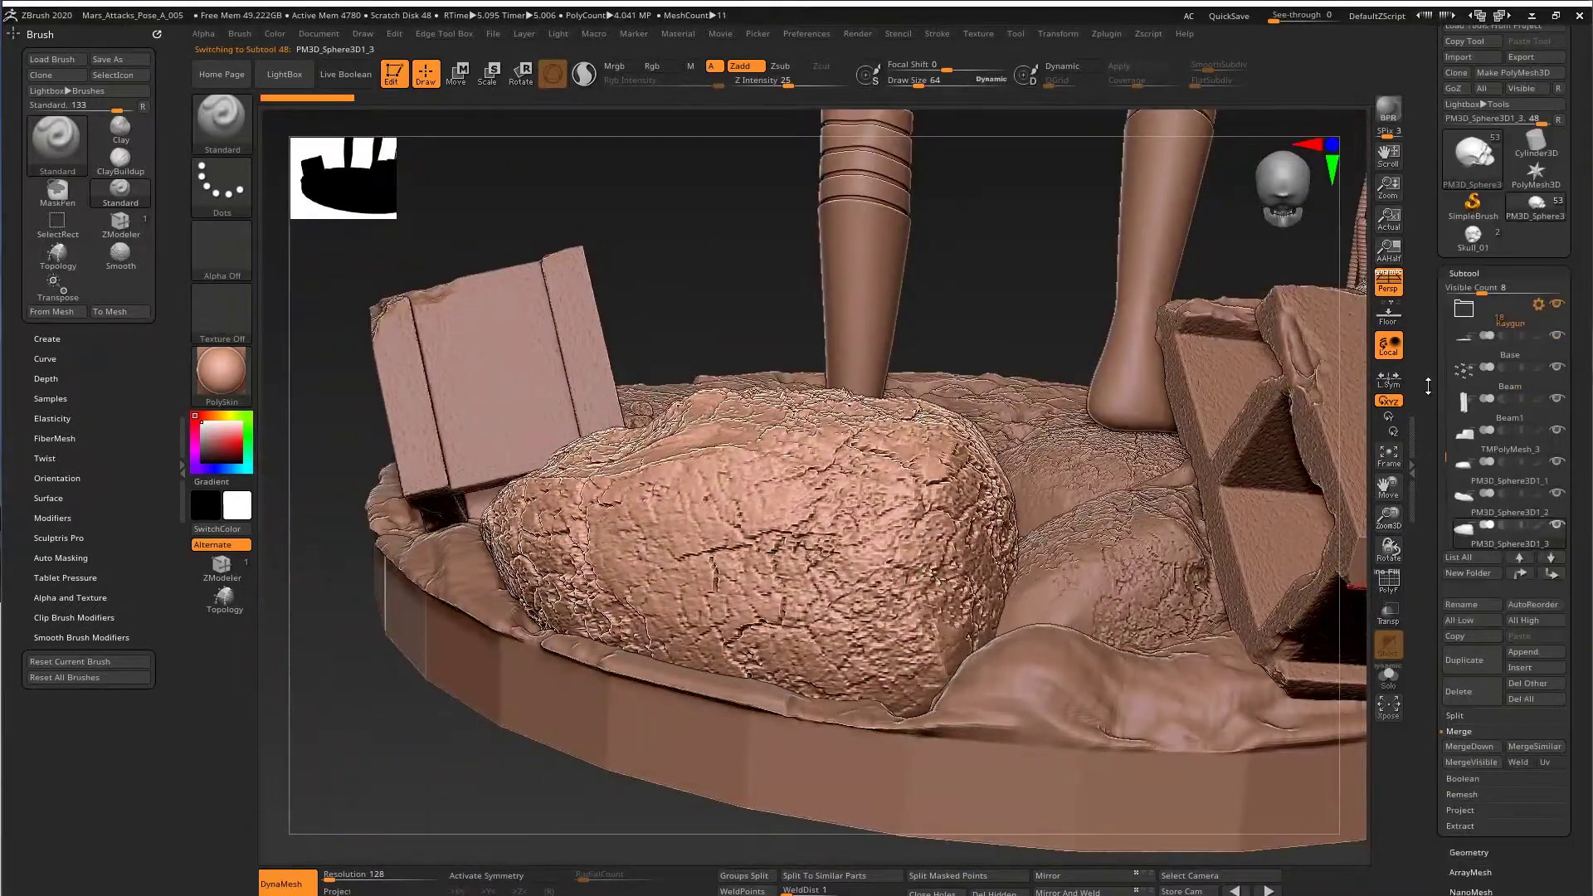
{"action": "left_click", "coordinate": [1469, 852]}
{"action": "left_click", "coordinate": [1481, 282]}
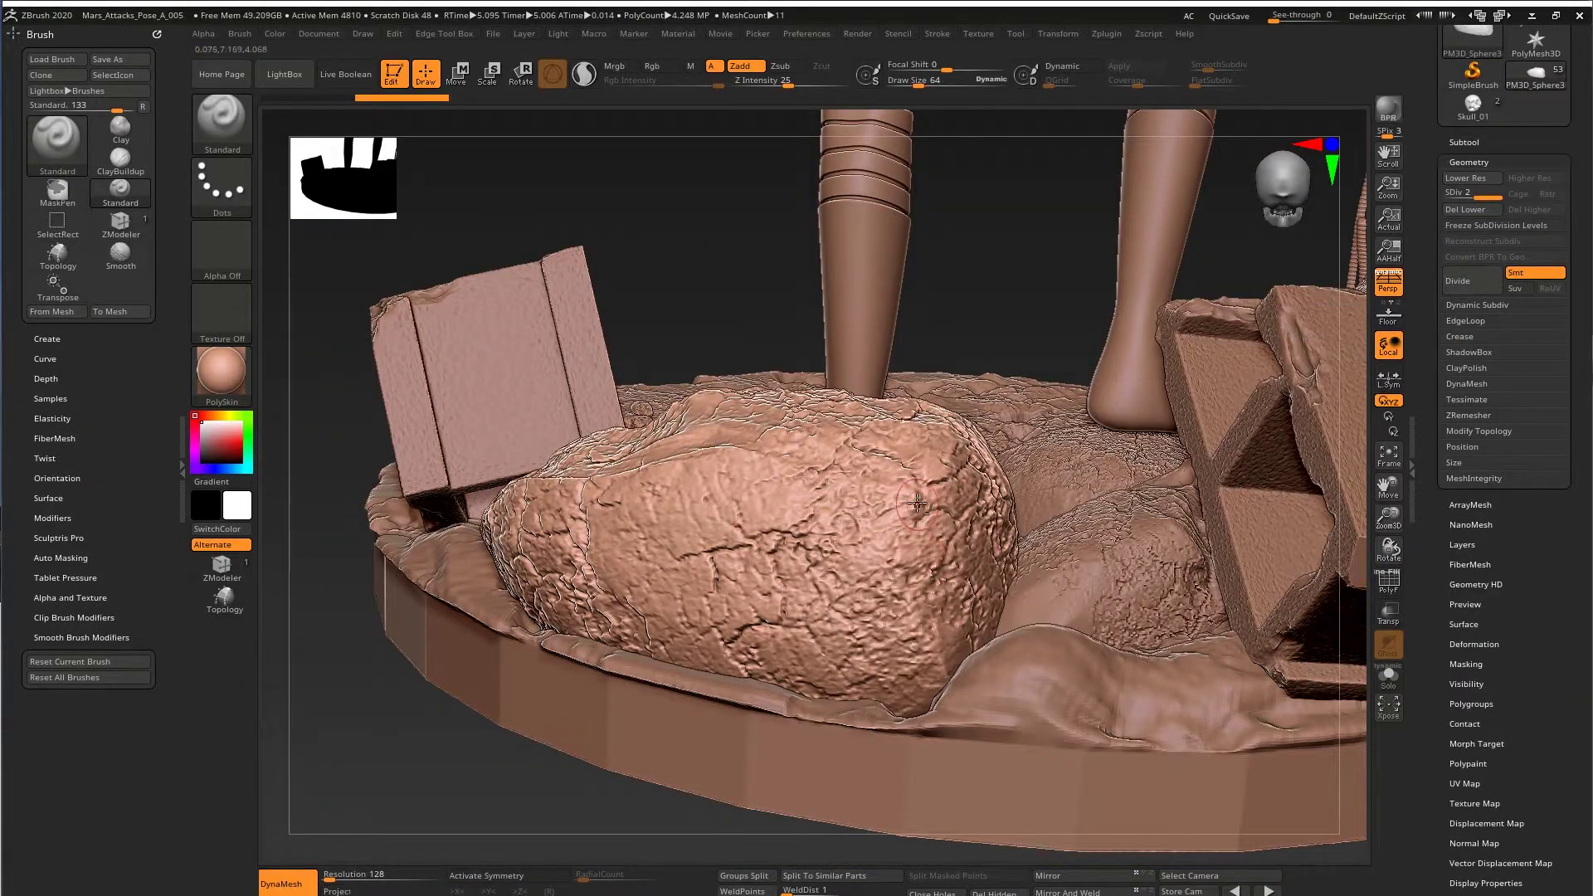
- Switch to the TrimDynamic brush for working on the surface of the large rear rock
{"action": "mouse_move", "coordinate": [917, 504]}
{"action": "right_mouse_down", "text": "alt"}
{"action": "mouse_move", "coordinate": [963, 539]}
{"action": "mouse_move", "coordinate": [996, 494]}
{"action": "right_mouse_up", "text": "alt"}
{"action": "key", "text": "b"}
{"action": "key", "text": "t"}
{"action": "key", "text": "d"}
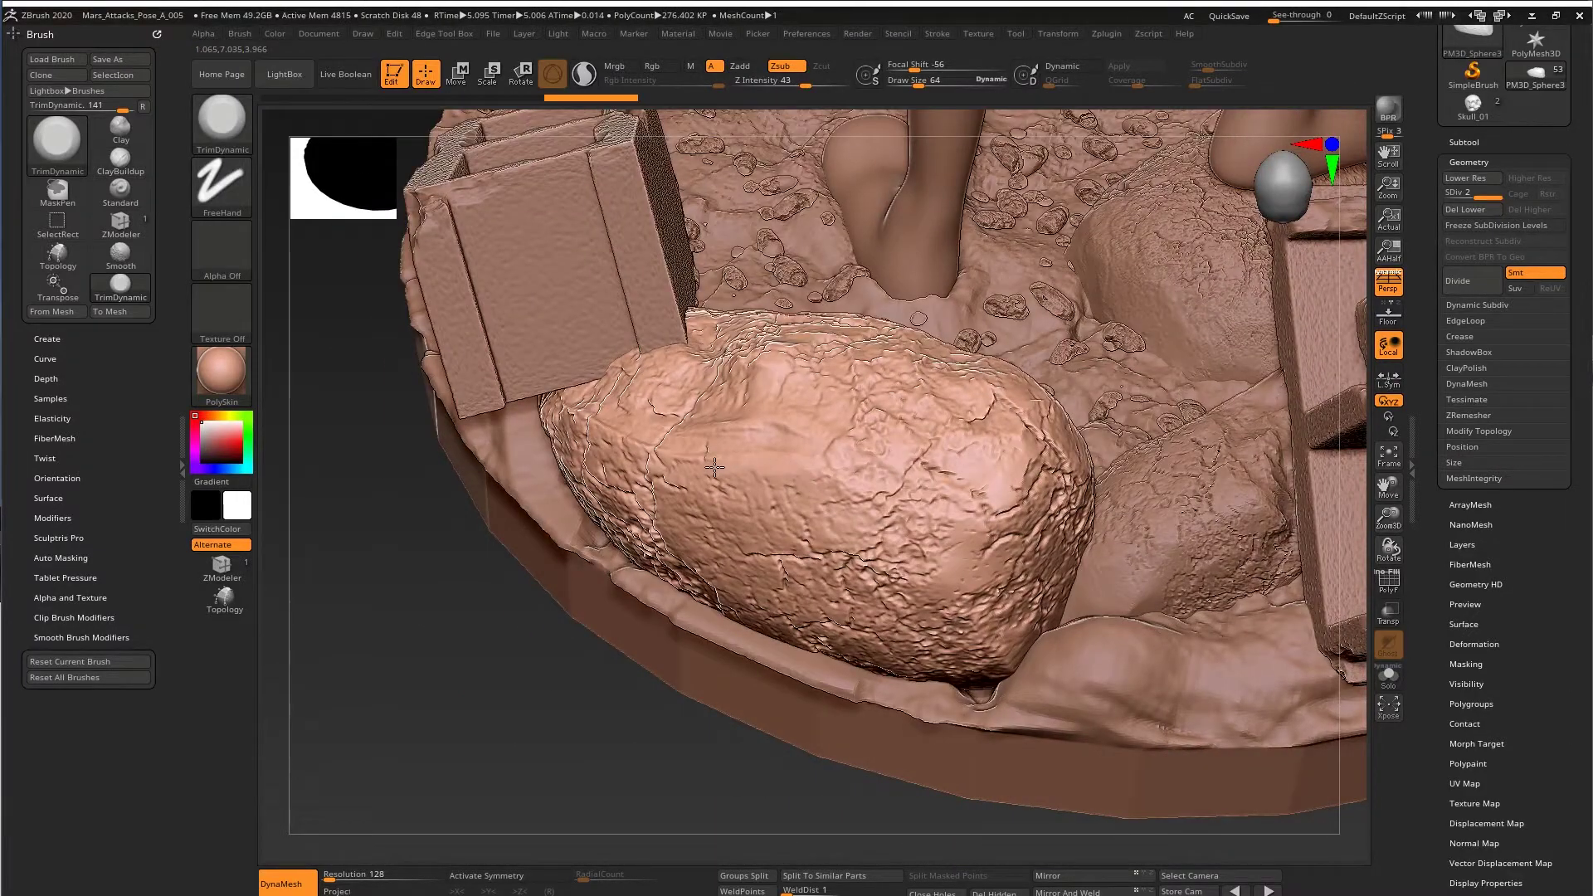
{"action": "right_click_drag", "start_coordinate": [713, 467], "coordinate": [863, 448]}
{"action": "key", "text": "shift"}
- Subdivide the rock under the alien's raised foot to SDiv 4 and set the brush's draw size to 119
{"action": "left_click", "coordinate": [957, 240], "text": "alt"}
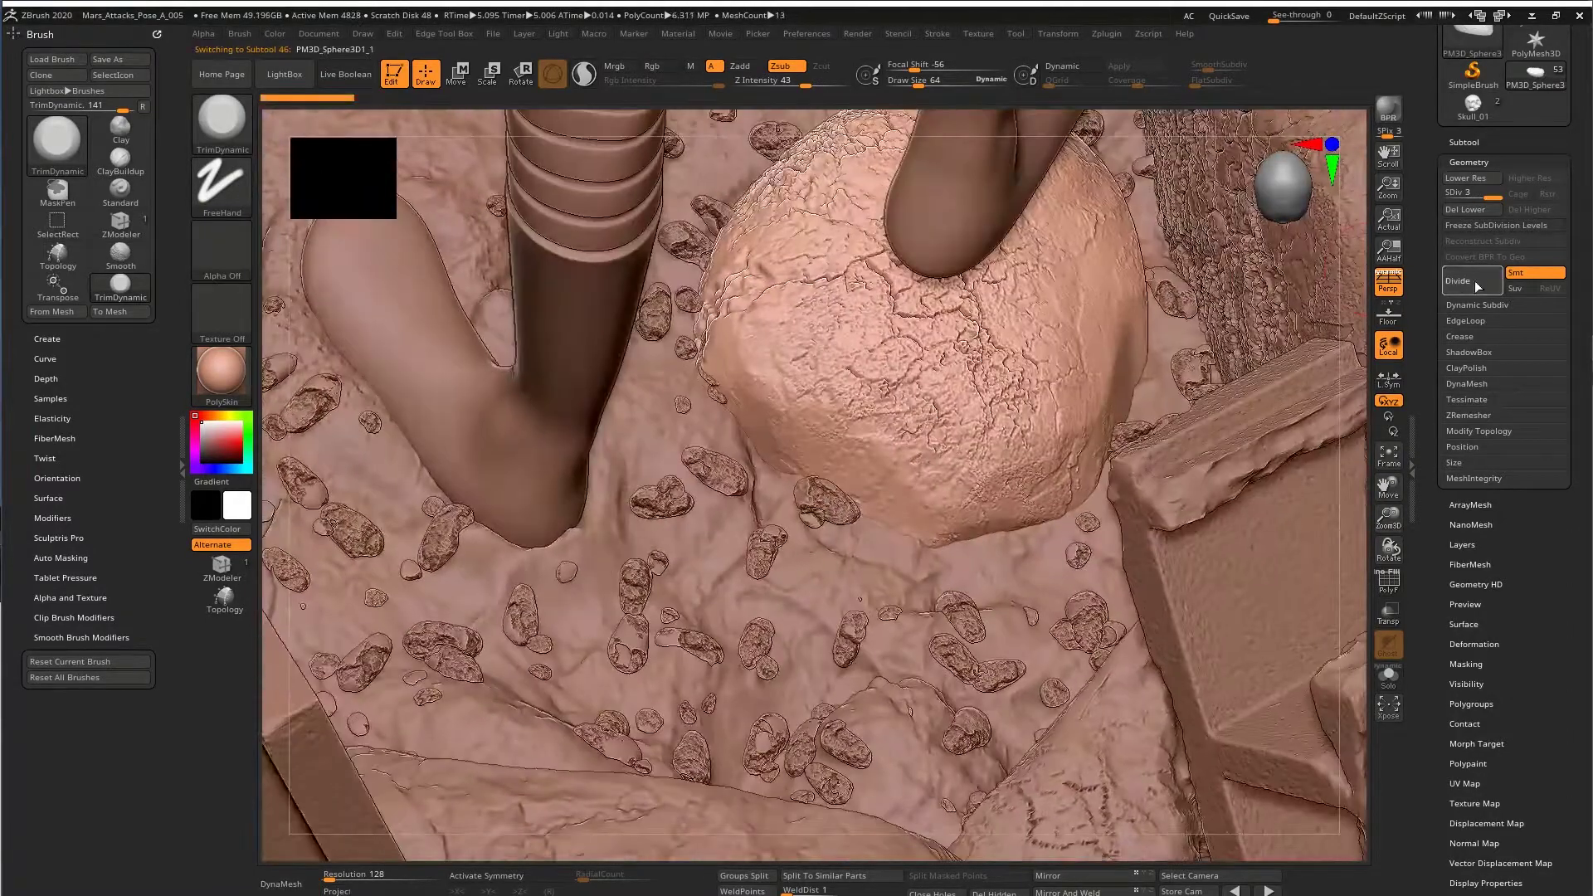
{"action": "key", "text": "ctrl+d"}
{"action": "key", "text": "shift"}
{"action": "key", "text": "t"}
{"action": "key", "text": "space"}
{"action": "left_click_drag", "start_coordinate": [988, 300], "coordinate": [1006, 300]}
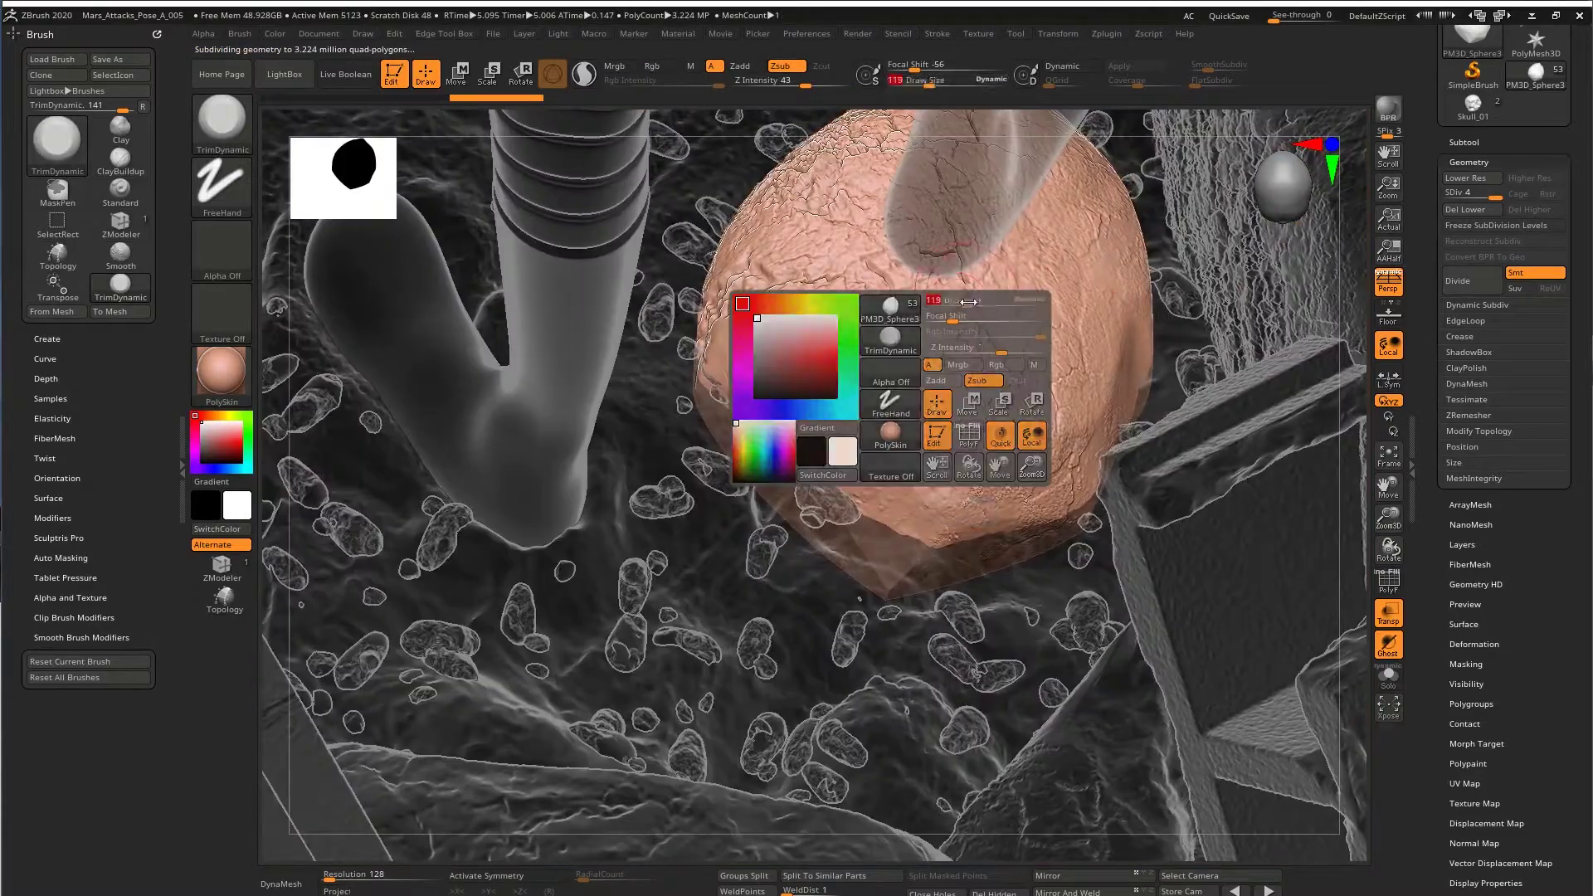
{"action": "key", "text": "shift"}
{"action": "right_click_drag", "start_coordinate": [1009, 212], "coordinate": [1000, 125]}
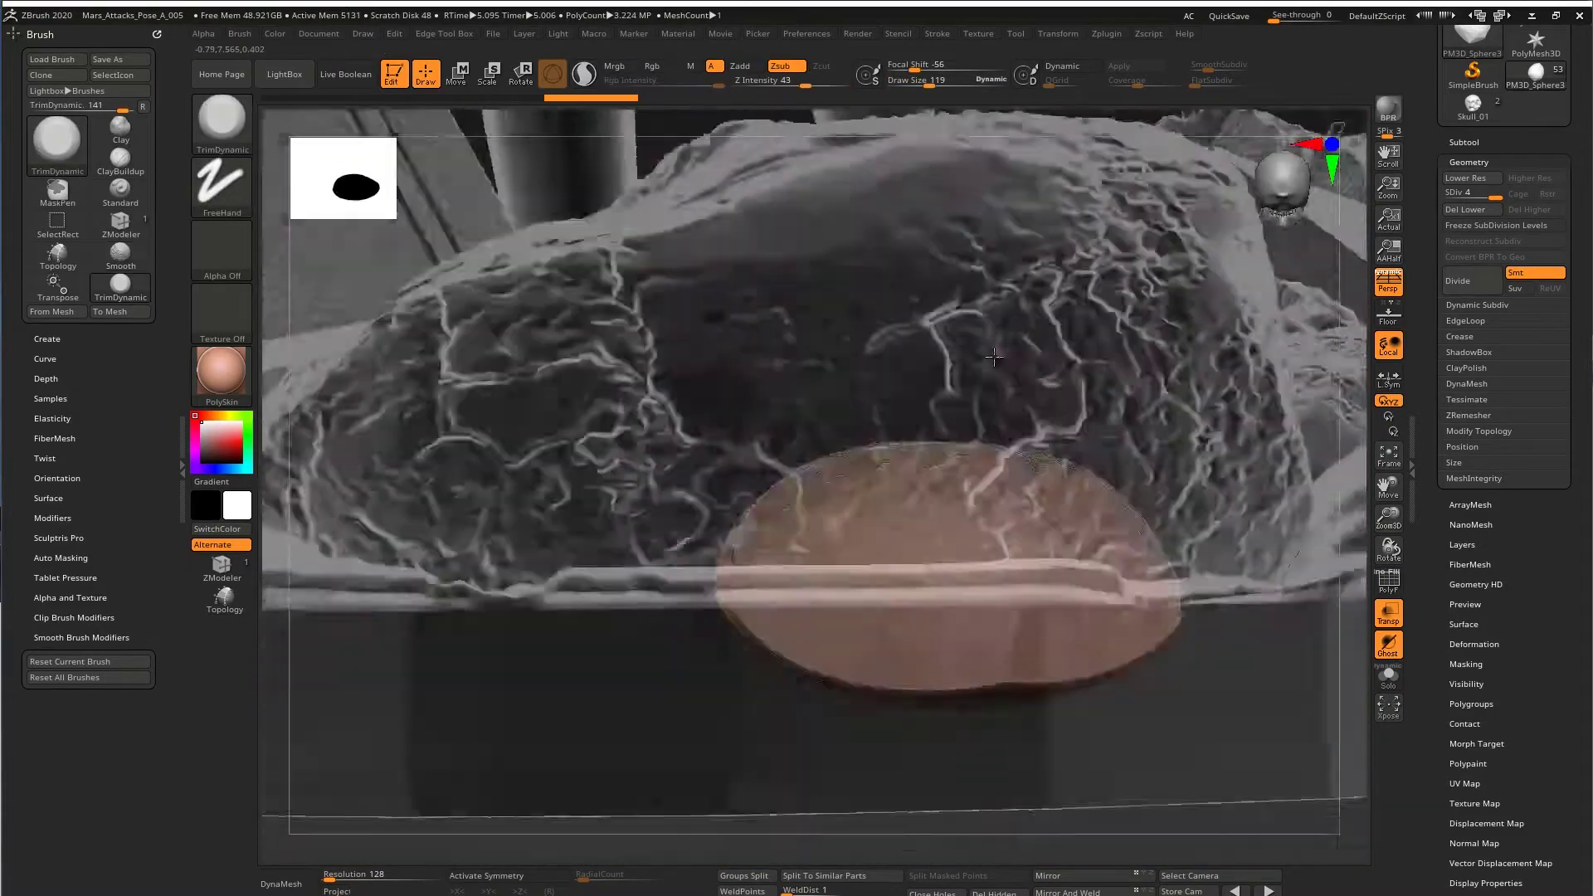
{"action": "right_click_drag", "start_coordinate": [1000, 249], "coordinate": [1000, 199], "text": "ctrl"}
{"action": "mouse_move", "coordinate": [1042, 362]}
{"action": "right_mouse_down"}
{"action": "mouse_move", "coordinate": [989, 334]}
{"action": "mouse_move", "coordinate": [967, 406]}
{"action": "right_mouse_up"}
- Select another part of the base, subdivide it, and turn transparency off
{"action": "left_click", "coordinate": [771, 486], "text": "alt"}
{"action": "right_click_drag", "start_coordinate": [772, 485], "coordinate": [788, 581], "text": "ctrl"}
{"action": "left_click", "coordinate": [1396, 589]}
{"action": "left_click", "coordinate": [1400, 595]}
{"action": "right_click_drag", "start_coordinate": [1071, 307], "coordinate": [1026, 332]}
{"action": "left_click", "coordinate": [1477, 286]}
{"action": "right_click_drag", "start_coordinate": [1026, 332], "coordinate": [979, 327]}
{"action": "right_click_drag", "start_coordinate": [979, 328], "coordinate": [1042, 370], "text": "ctrl"}
{"action": "left_click", "coordinate": [1389, 615]}
- Subdivide the skull on the ground and add a layer named Damage 1 to it
{"action": "mouse_move", "coordinate": [663, 349]}
{"action": "right_mouse_down"}
{"action": "mouse_move", "coordinate": [639, 415]}
{"action": "mouse_move", "coordinate": [643, 348]}
{"action": "right_mouse_up"}
{"action": "right_click_drag", "start_coordinate": [643, 349], "coordinate": [592, 340], "text": "ctrl"}
{"action": "right_click_drag", "start_coordinate": [592, 340], "coordinate": [697, 464], "text": "ctrl"}
{"action": "right_click_drag", "start_coordinate": [697, 464], "coordinate": [436, 199], "text": "alt"}
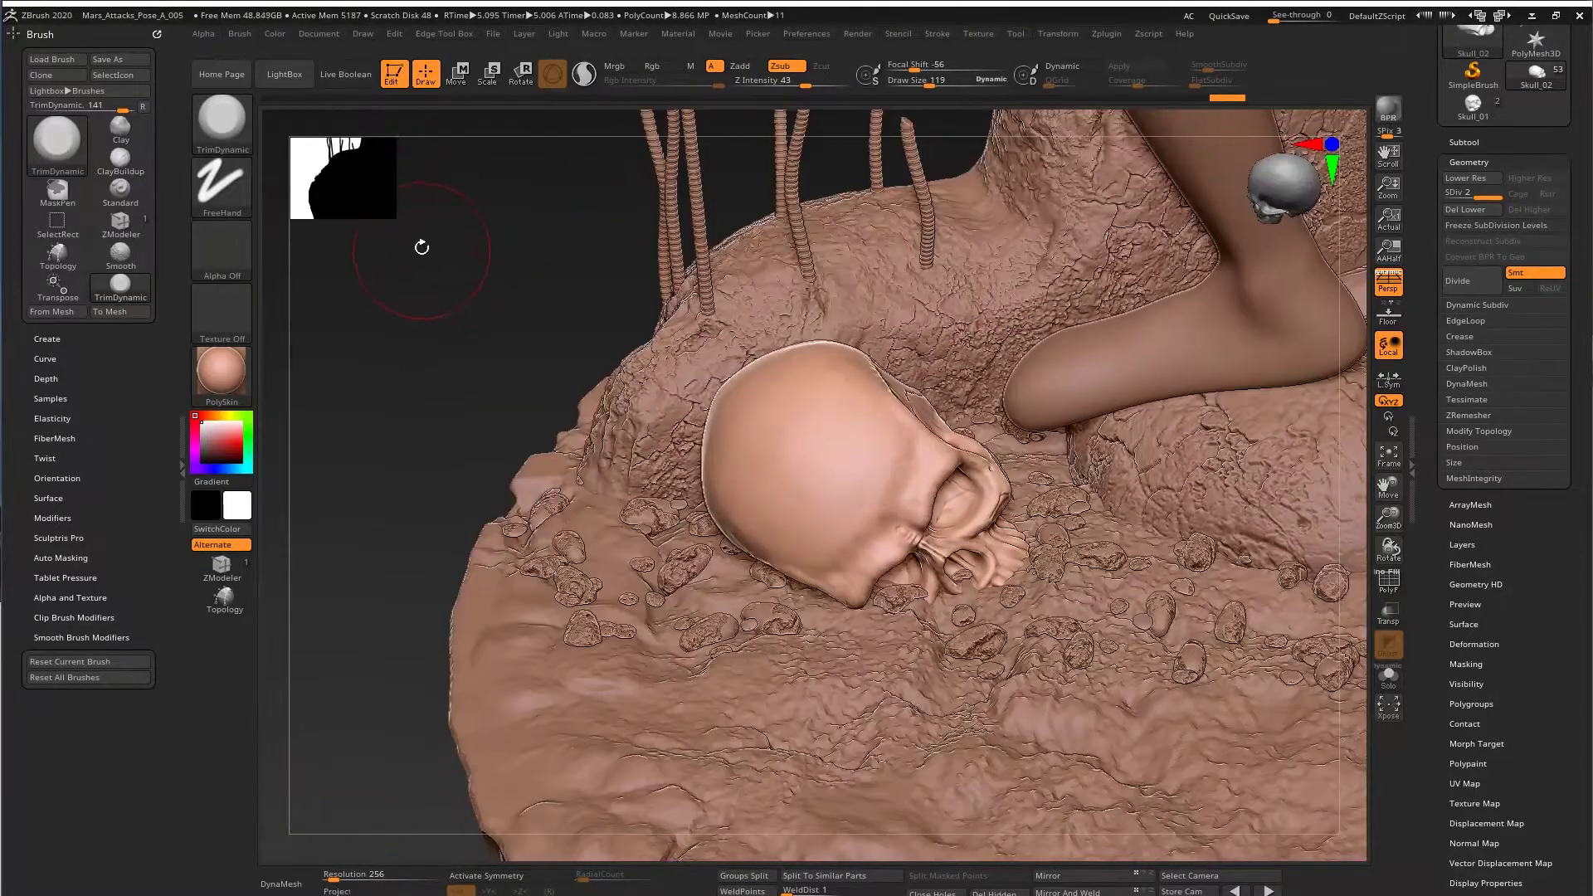
{"action": "key", "text": "comma"}
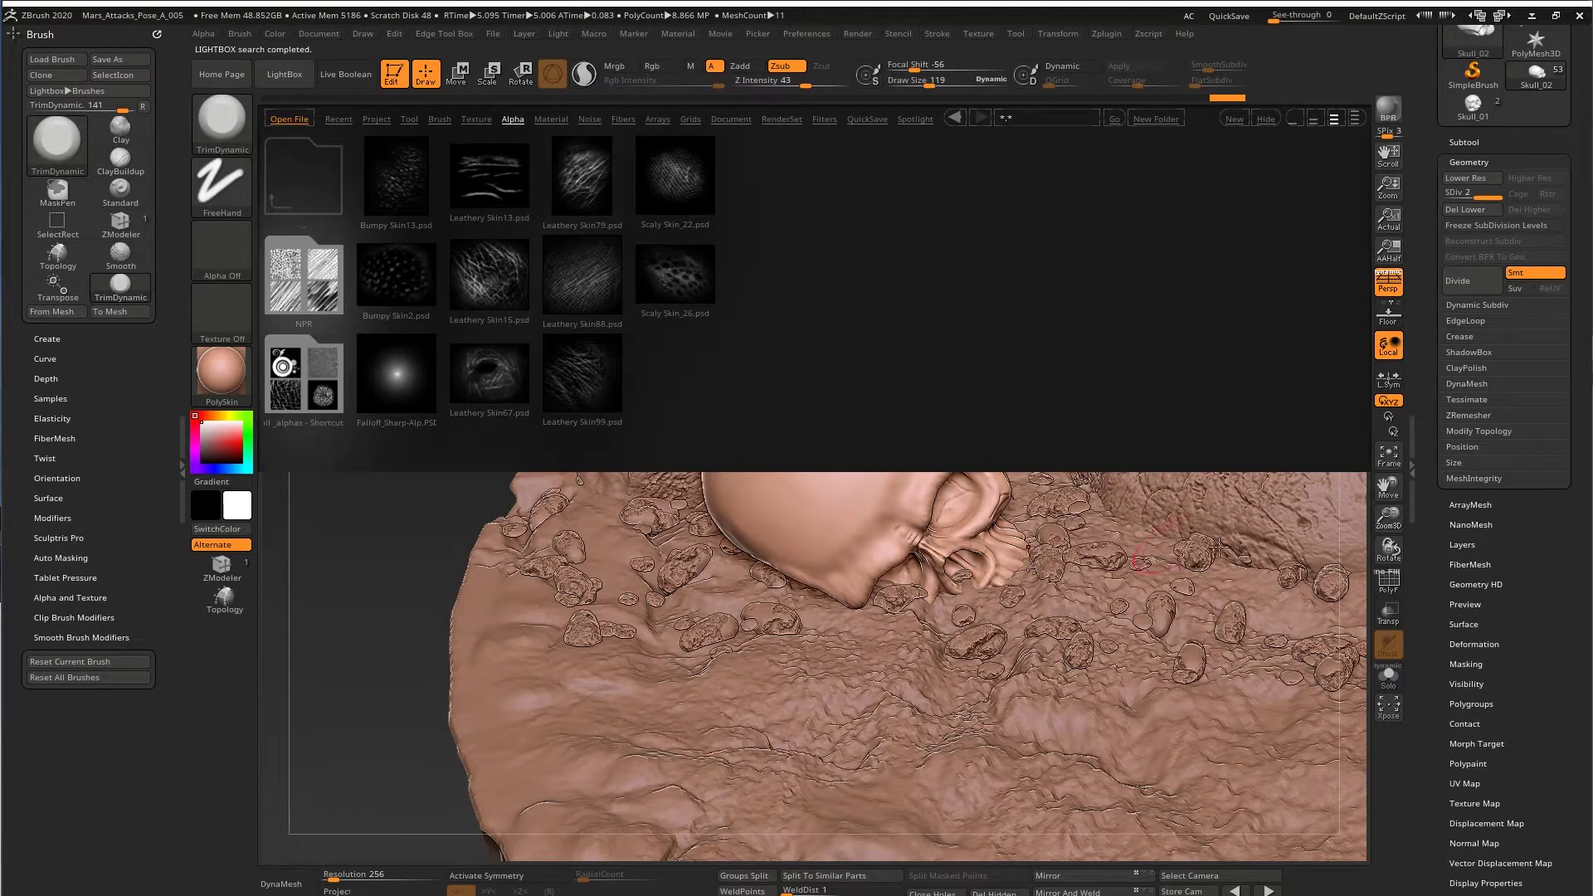
{"action": "left_click", "coordinate": [1467, 546]}
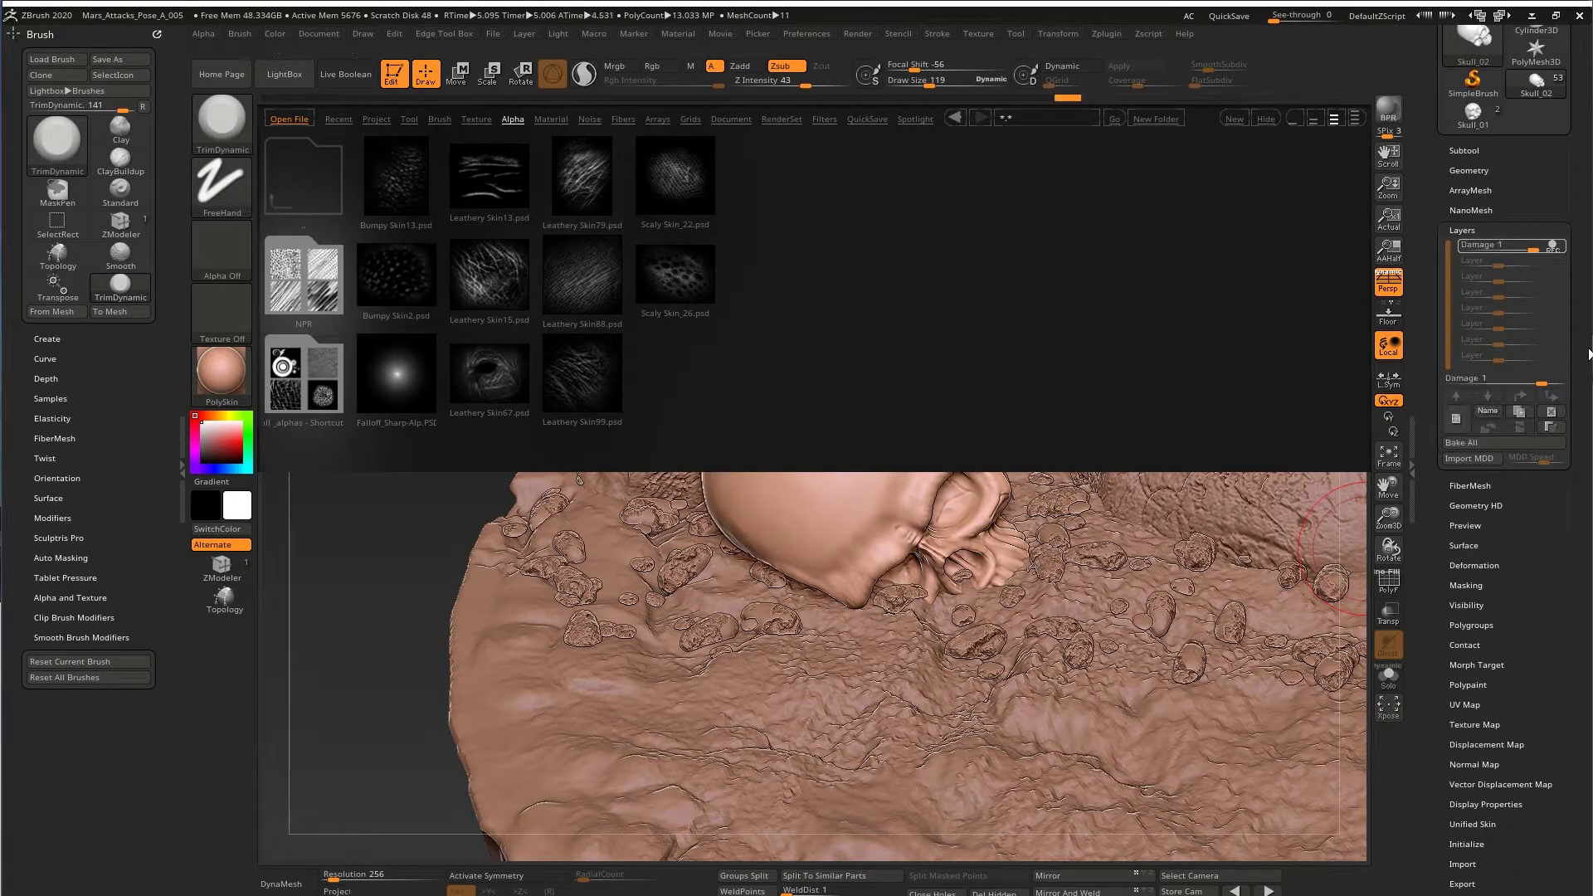
- Load the branching crack alpha from the alphas shortcut folder into the brush and shrink the LightBox to two rows
{"action": "left_click", "coordinate": [311, 372]}
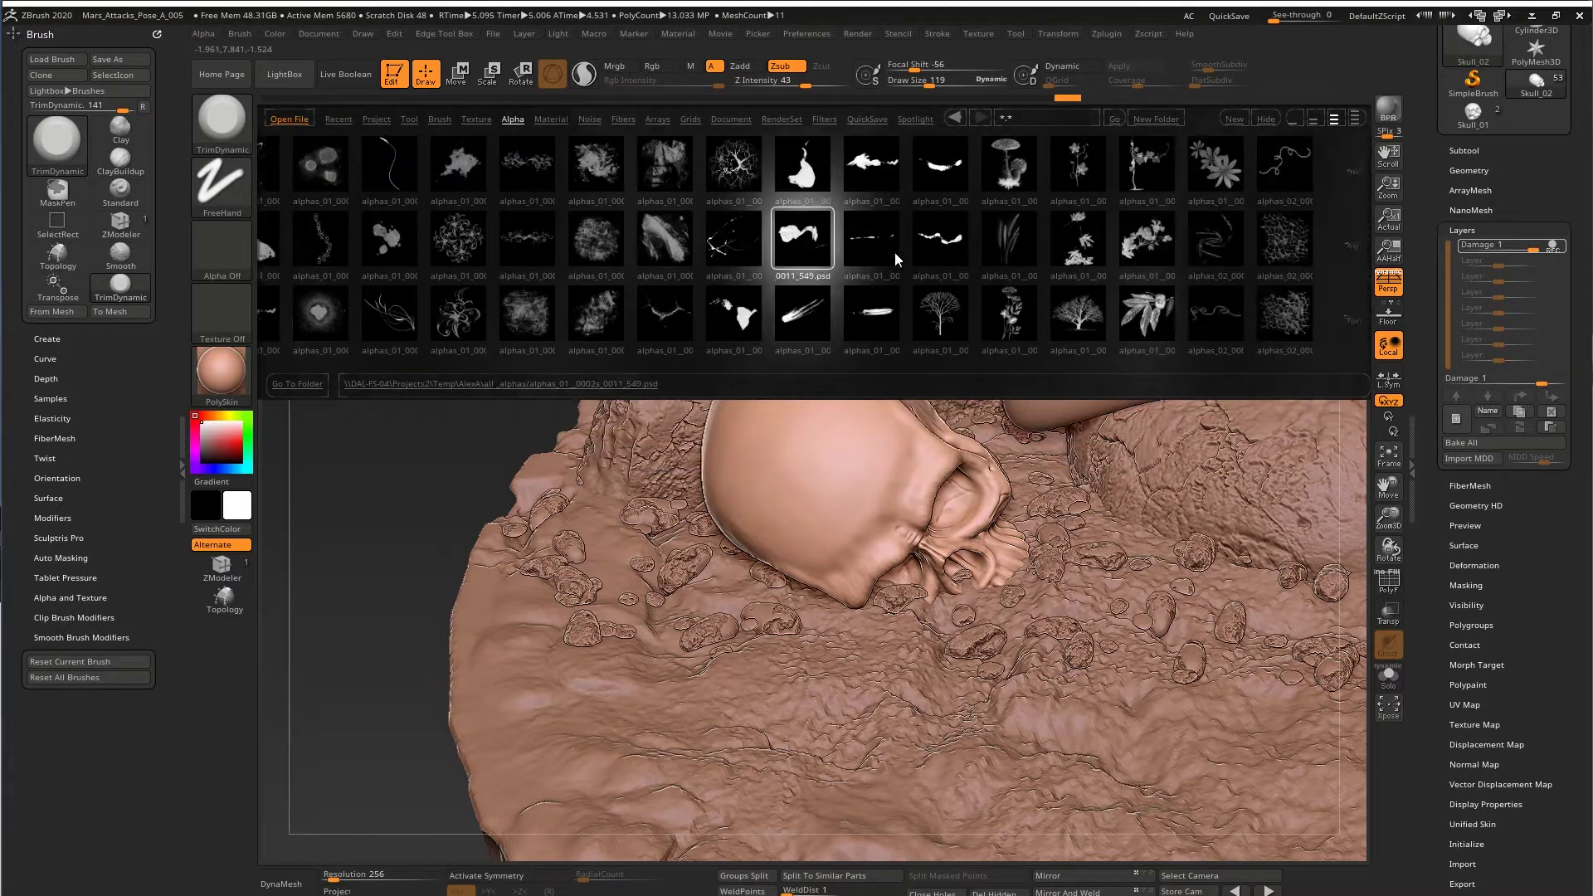
{"action": "double_click", "coordinate": [570, 174]}
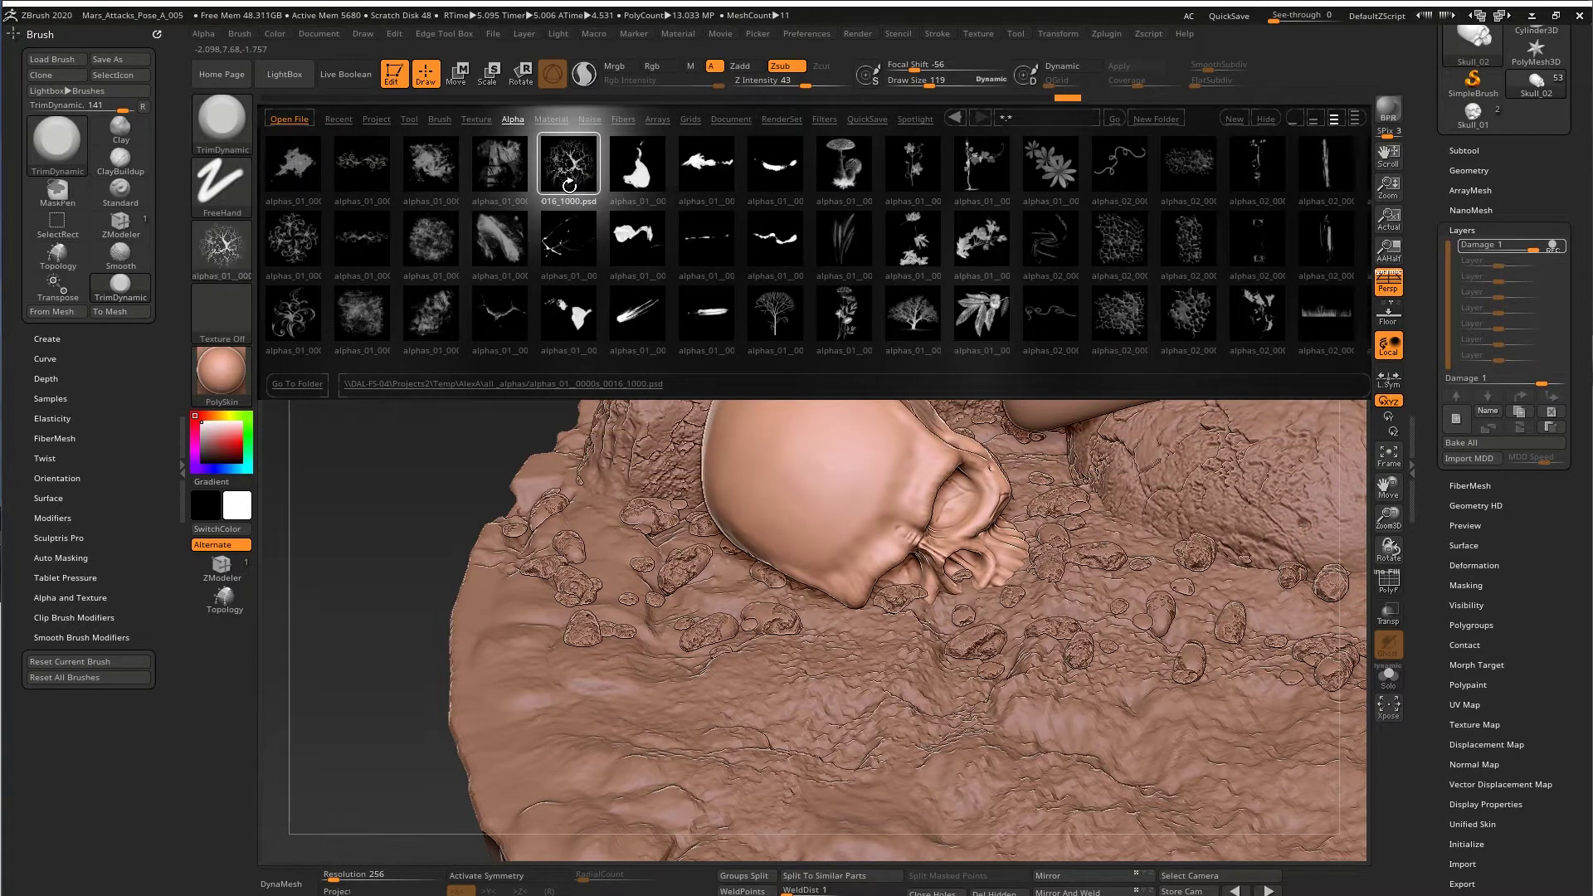
{"action": "left_click", "coordinate": [1314, 119]}
{"action": "left_click_drag", "start_coordinate": [707, 239], "coordinate": [663, 241]}
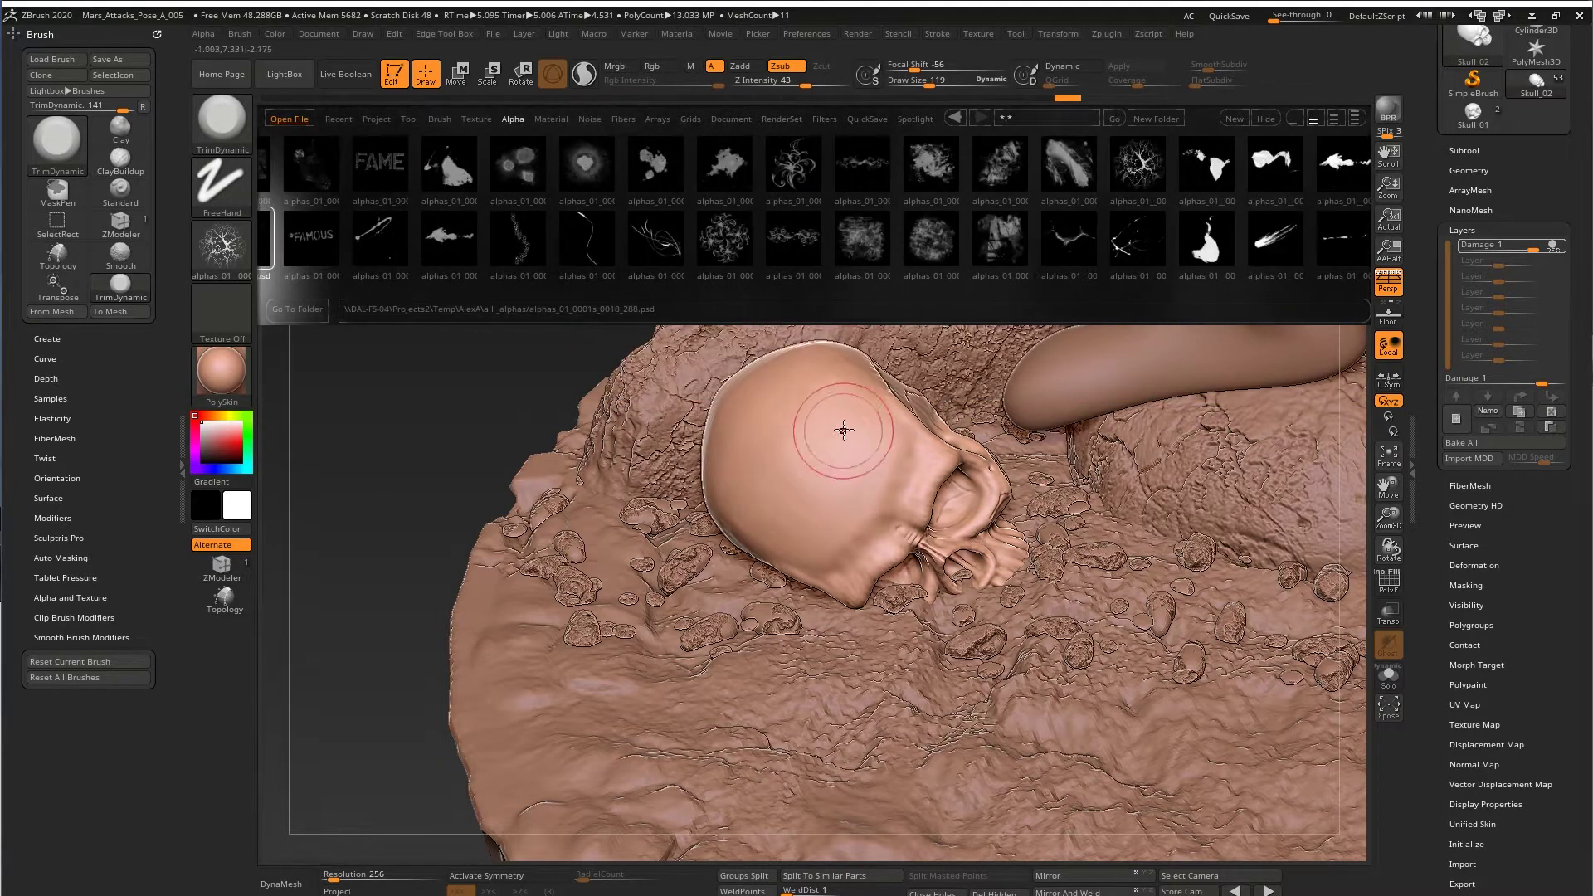
- Stamp the branching crack alpha onto the skull's cranium using the Standard brush with the DragRect stroke
{"action": "left_click", "coordinate": [222, 249]}
{"action": "left_click", "coordinate": [121, 187]}
{"action": "left_click", "coordinate": [221, 249]}
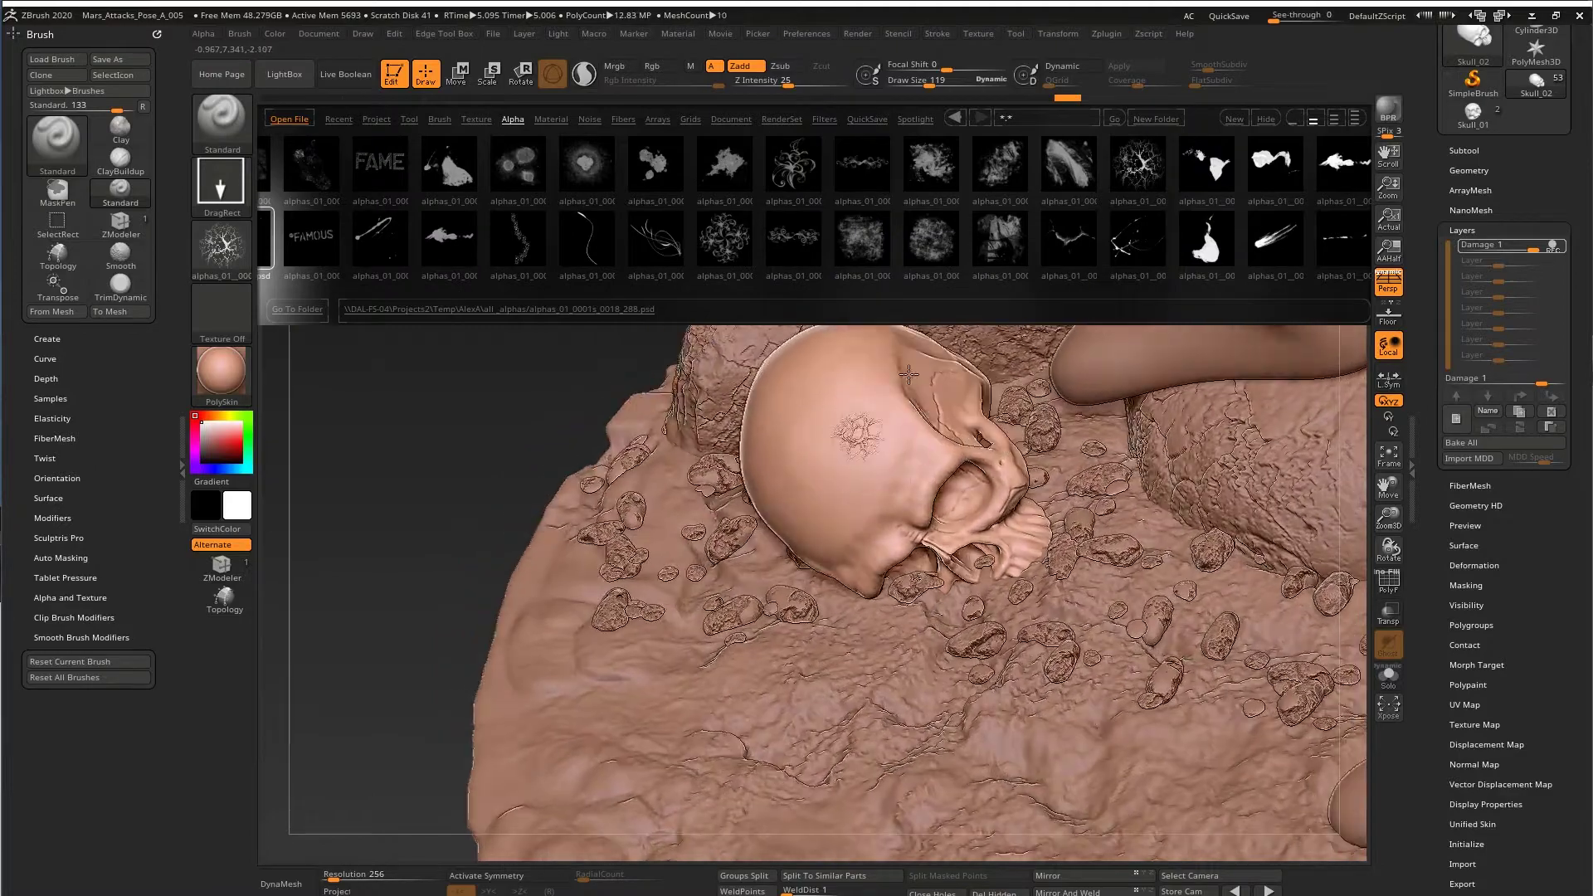
{"action": "left_click_drag", "start_coordinate": [864, 463], "coordinate": [903, 404]}
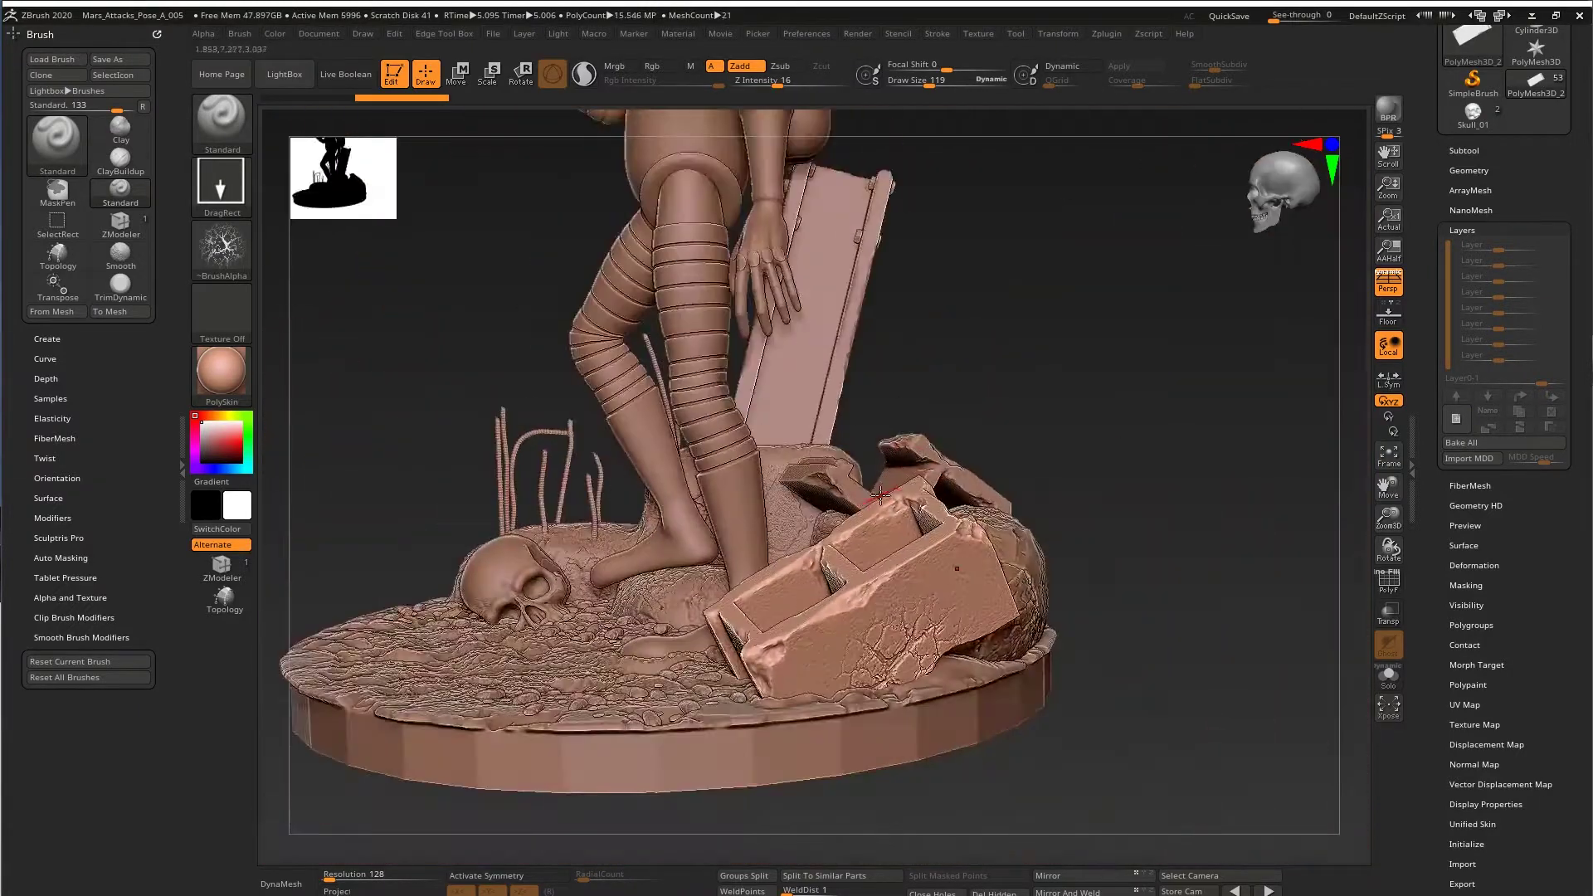
- Stamp branching cracks across the lower faces and broad outer side of the cinder block at the base's edge
{"action": "right_click_drag", "start_coordinate": [880, 496], "coordinate": [719, 675]}
{"action": "right_click_drag", "start_coordinate": [719, 581], "coordinate": [741, 668]}
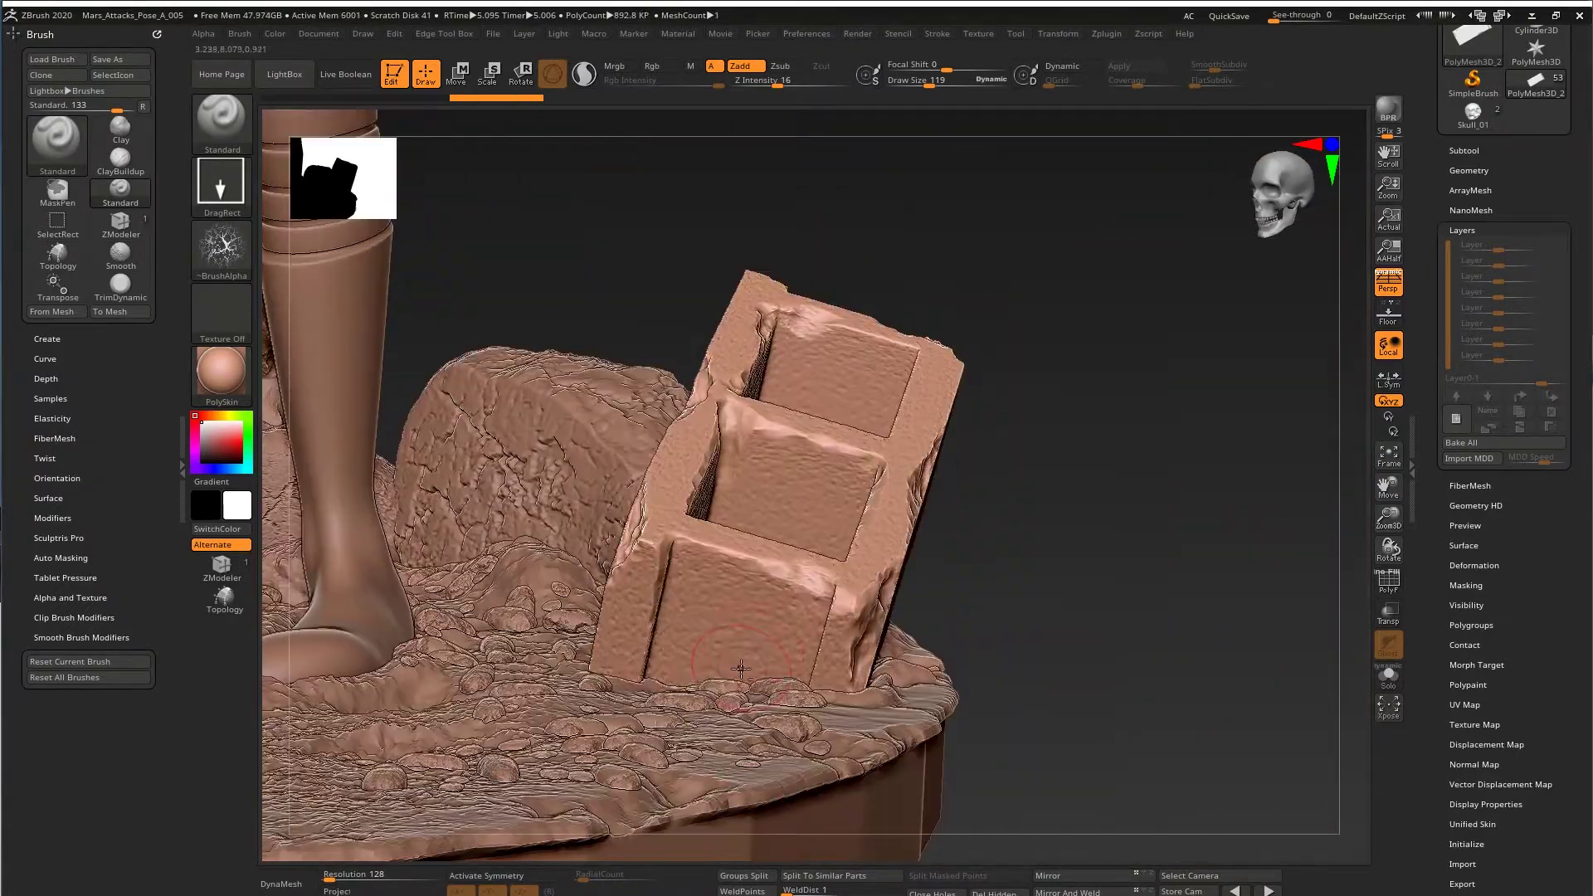
{"action": "right_click_drag", "start_coordinate": [661, 560], "coordinate": [636, 532]}
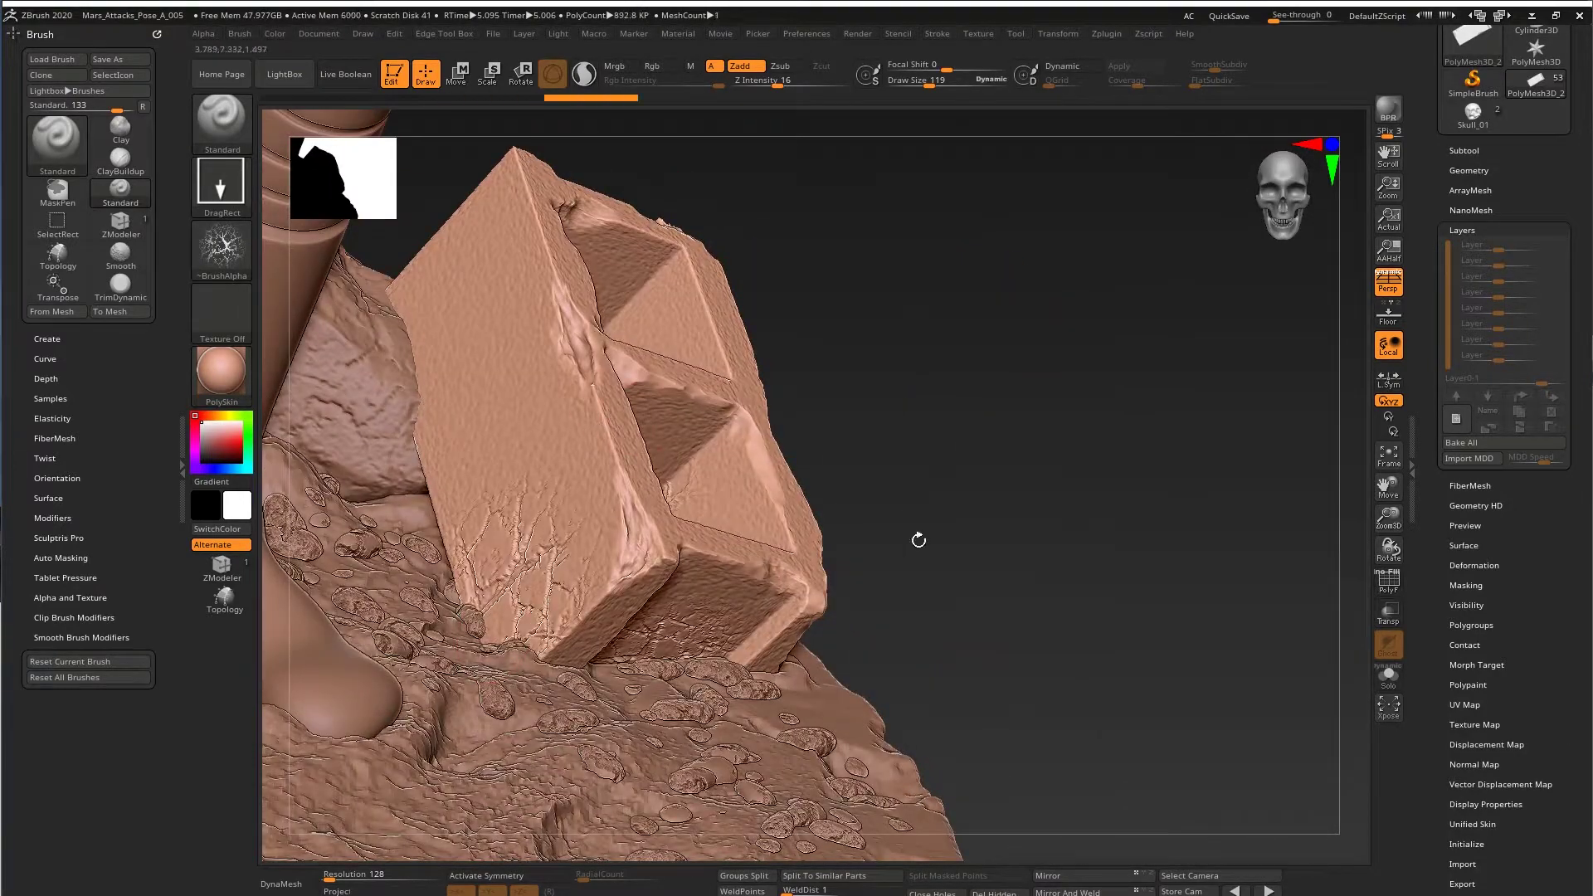
{"action": "right_click_drag", "start_coordinate": [919, 540], "coordinate": [672, 481]}
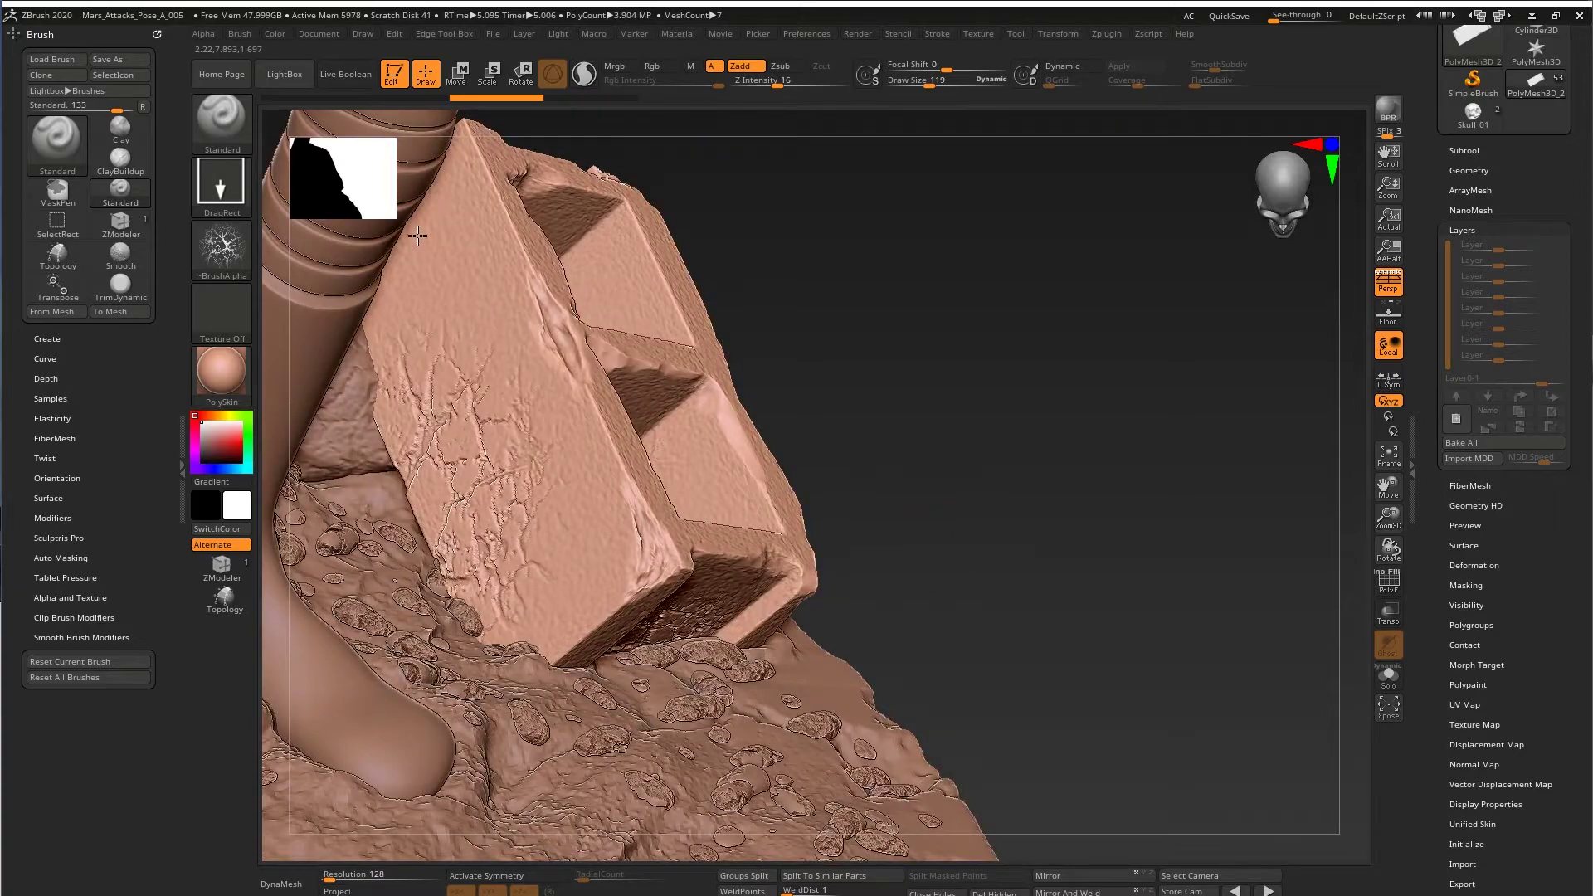
- Select the broken cinder block behind the alien's leg and subdivide it to SDiv 2
{"action": "right_click_drag", "start_coordinate": [417, 235], "coordinate": [1022, 727]}
{"action": "left_click", "coordinate": [1469, 171]}
{"action": "left_click", "coordinate": [1454, 289]}
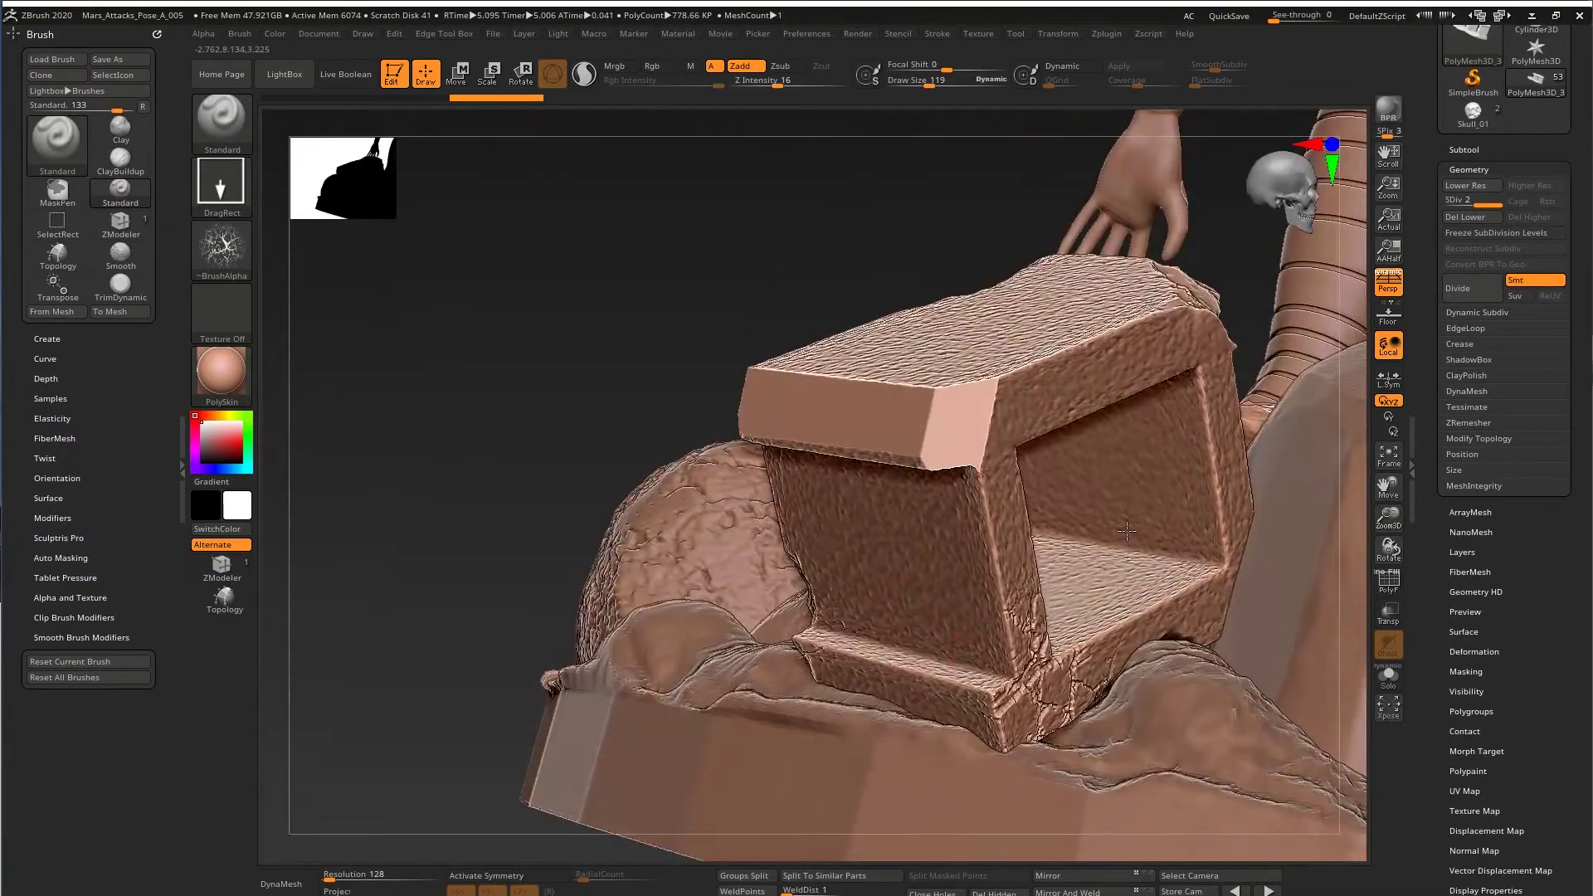
- Stamp crack details onto the corners and broken edges of the cinder block behind the alien's leg
{"action": "right_click_drag", "start_coordinate": [1087, 631], "coordinate": [1113, 575]}
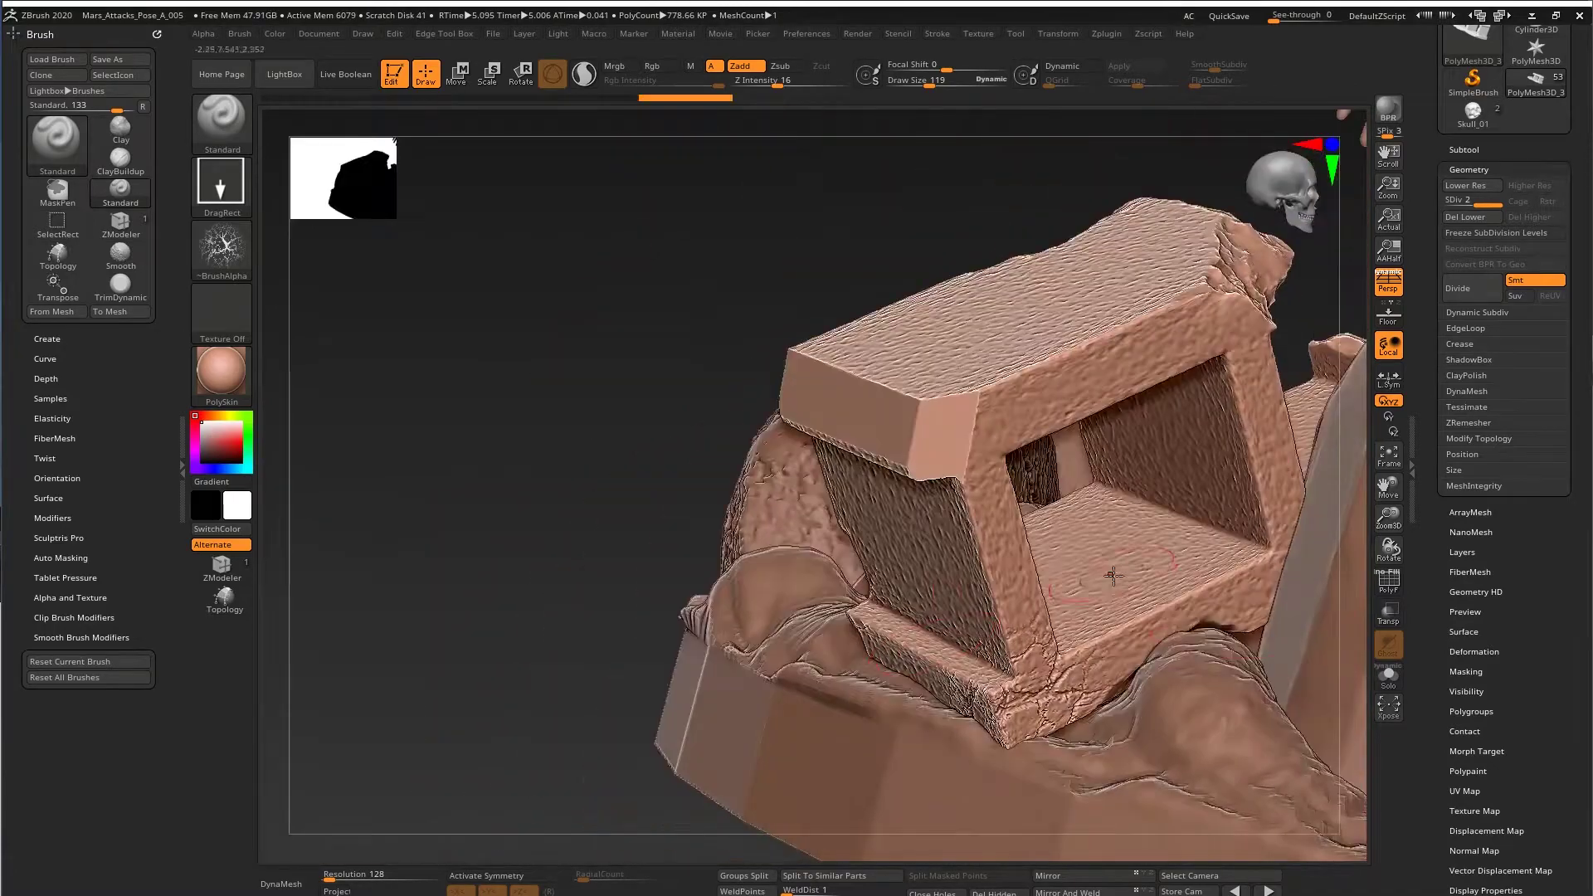
{"action": "right_click_drag", "start_coordinate": [1262, 563], "coordinate": [936, 832]}
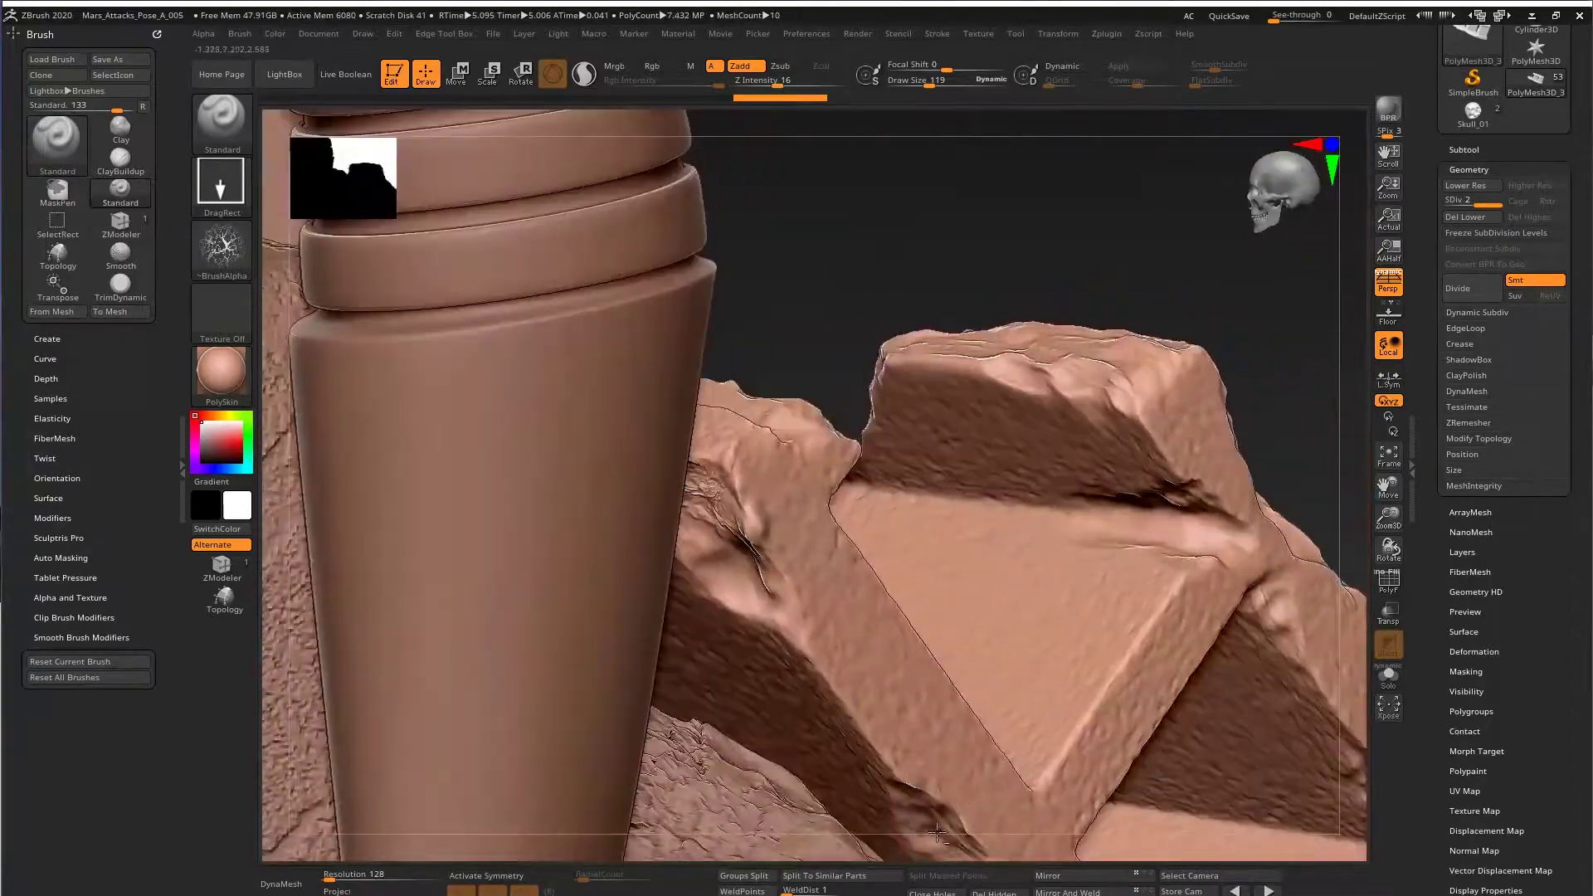
{"action": "right_click_drag", "start_coordinate": [993, 697], "coordinate": [792, 644]}
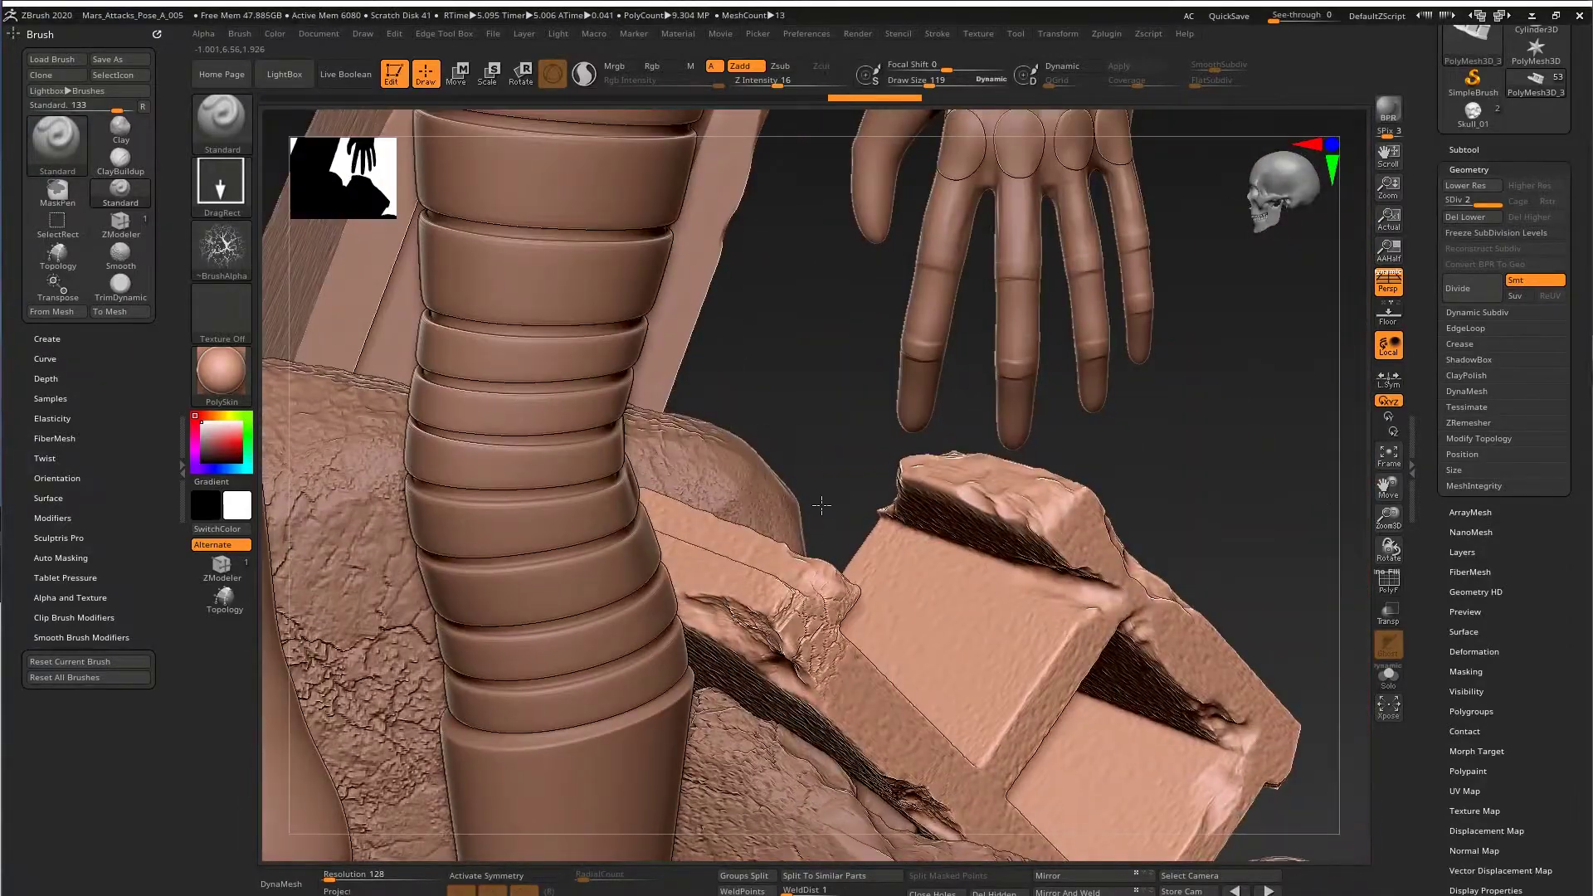
{"action": "right_click_drag", "start_coordinate": [821, 504], "coordinate": [892, 515]}
{"action": "right_click_drag", "start_coordinate": [938, 575], "coordinate": [883, 642]}
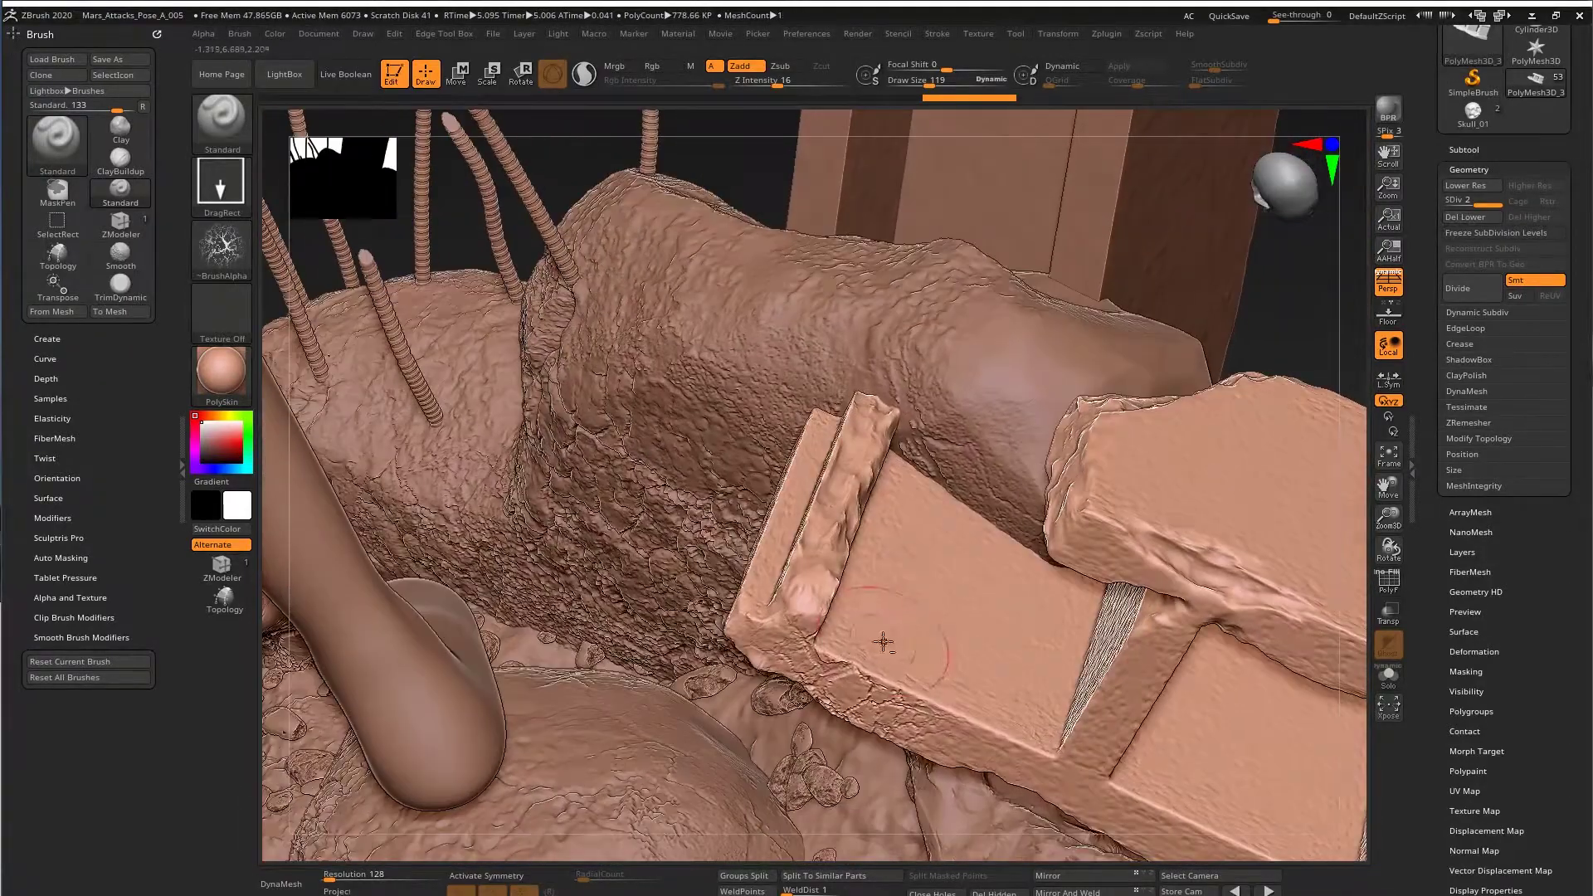
{"action": "right_click_drag", "start_coordinate": [850, 459], "coordinate": [825, 436]}
{"action": "right_click_drag", "start_coordinate": [790, 561], "coordinate": [647, 232], "text": "ctrl"}
- Select the front cinder block again and add cracks to its rim, corners and inner walls
{"action": "left_click", "coordinate": [1162, 573], "text": "alt"}
{"action": "right_click_drag", "start_coordinate": [1162, 573], "coordinate": [901, 587], "text": "alt"}
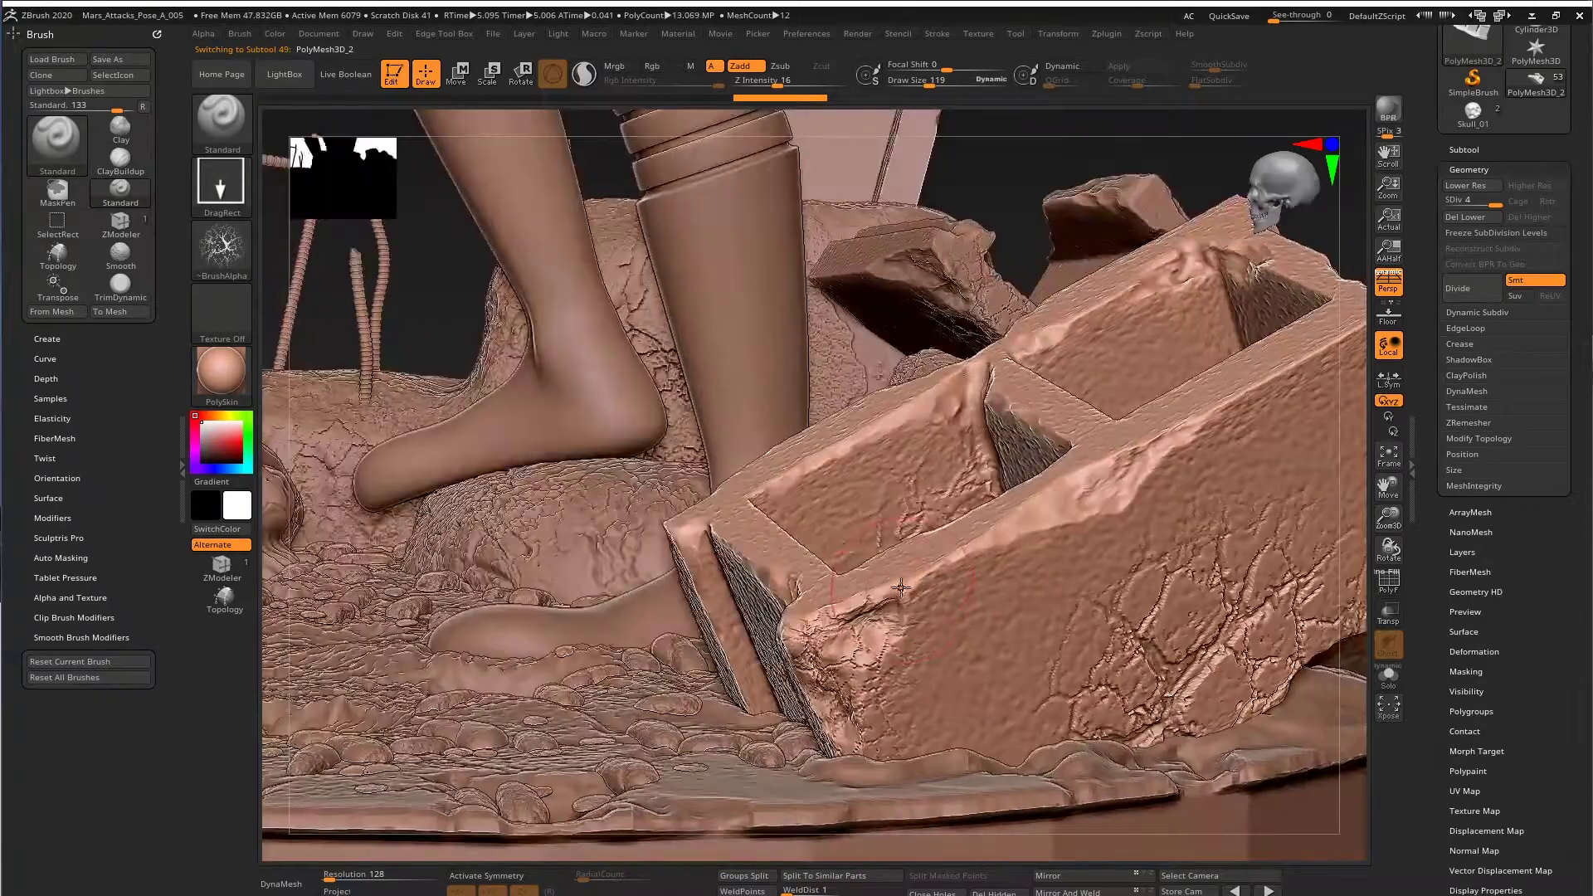
{"action": "right_click_drag", "start_coordinate": [863, 463], "coordinate": [1042, 609]}
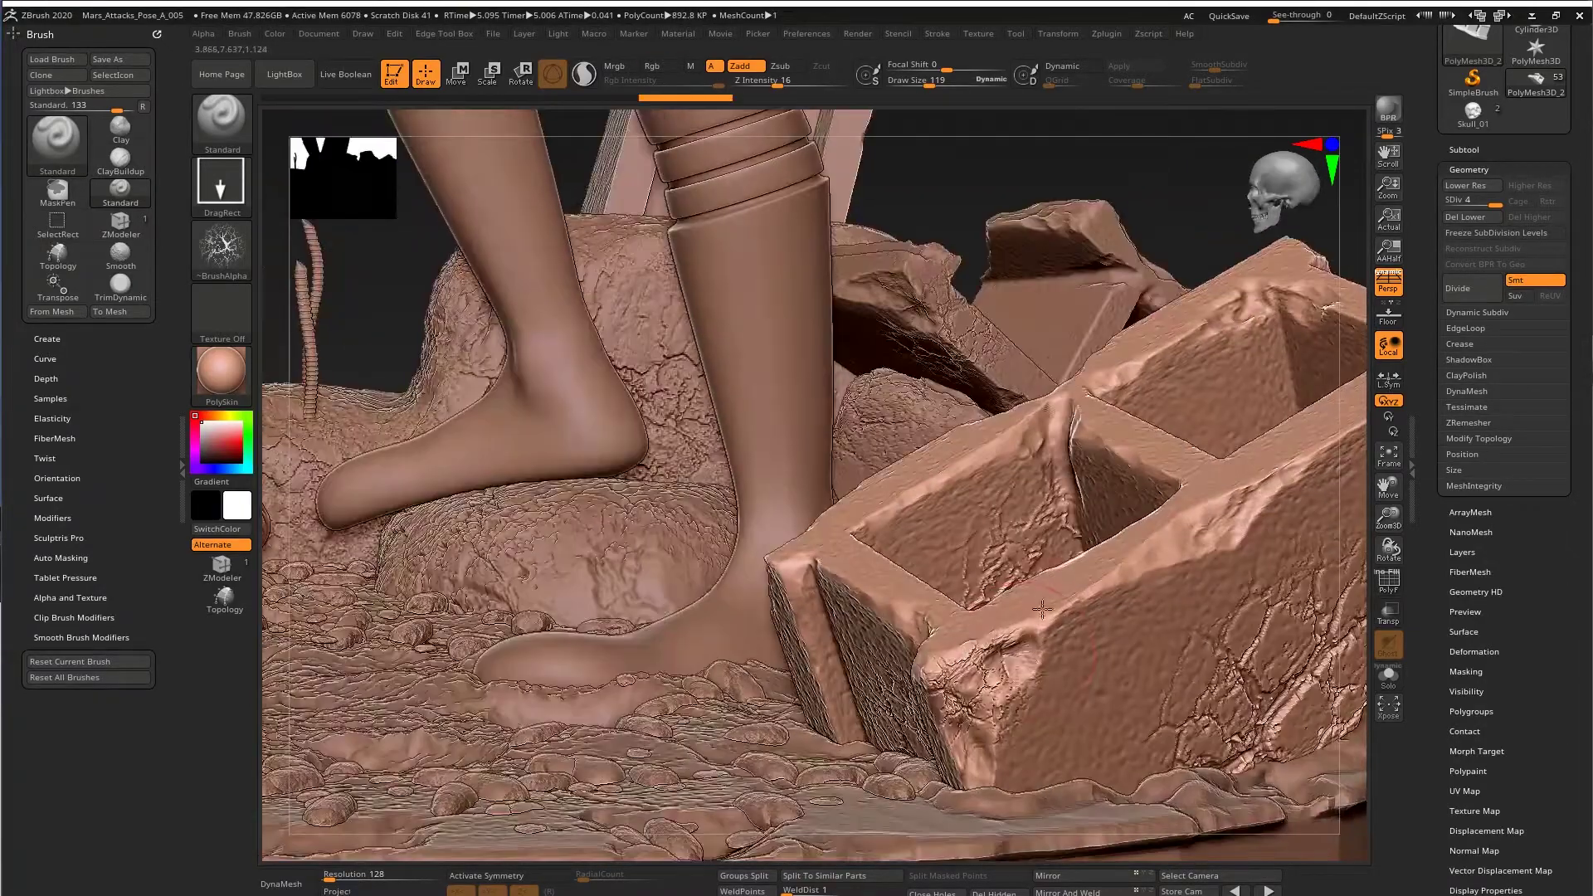
{"action": "right_click_drag", "start_coordinate": [1017, 679], "coordinate": [1090, 591]}
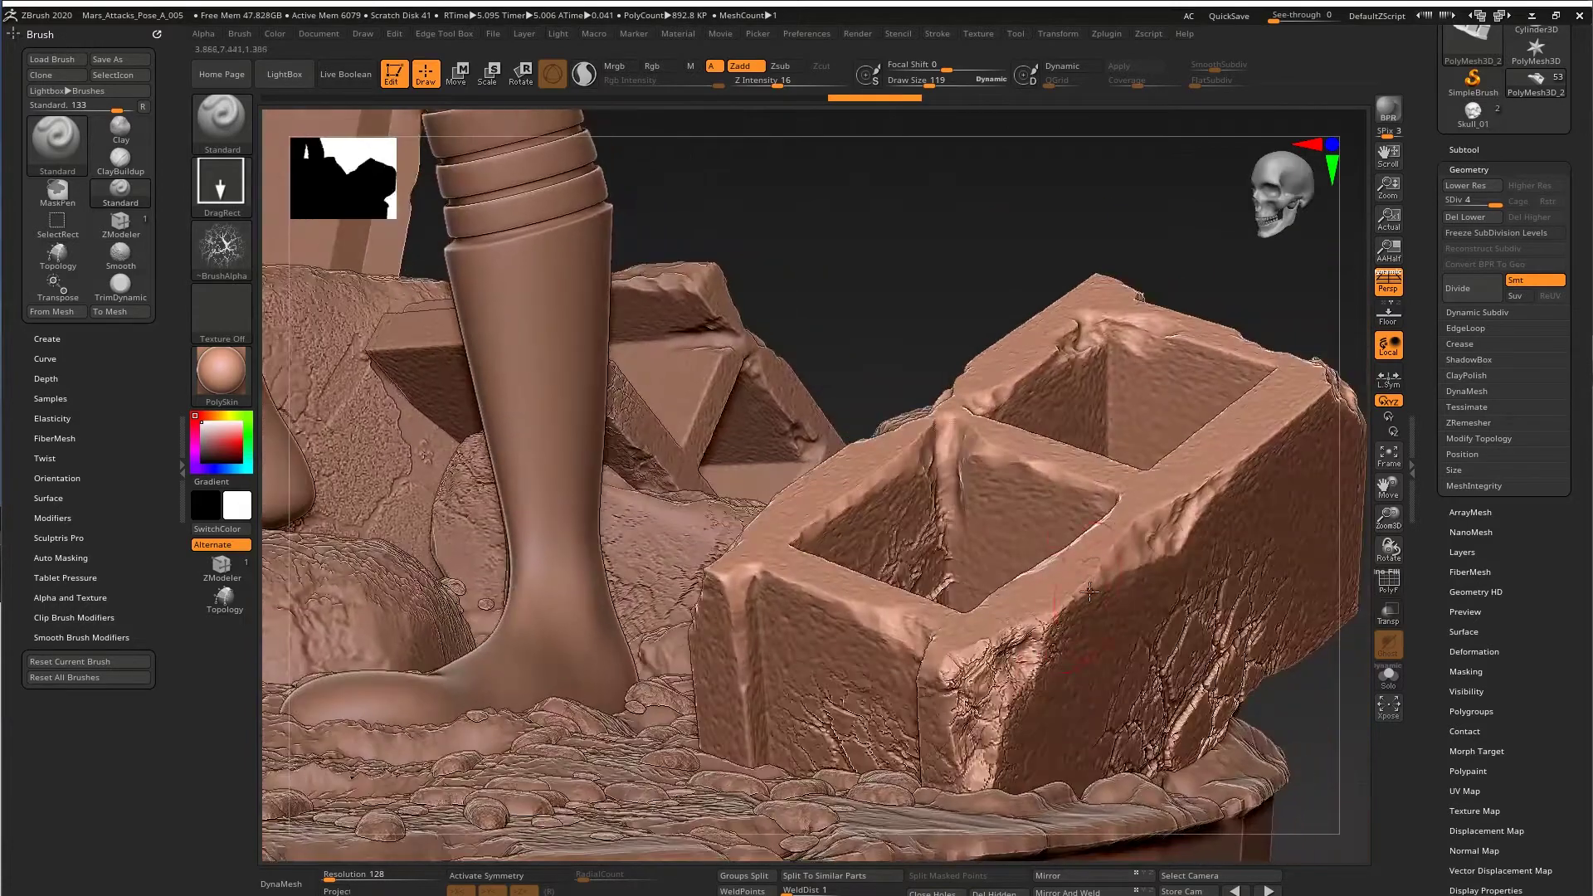
{"action": "right_click_drag", "start_coordinate": [1188, 491], "coordinate": [1126, 555]}
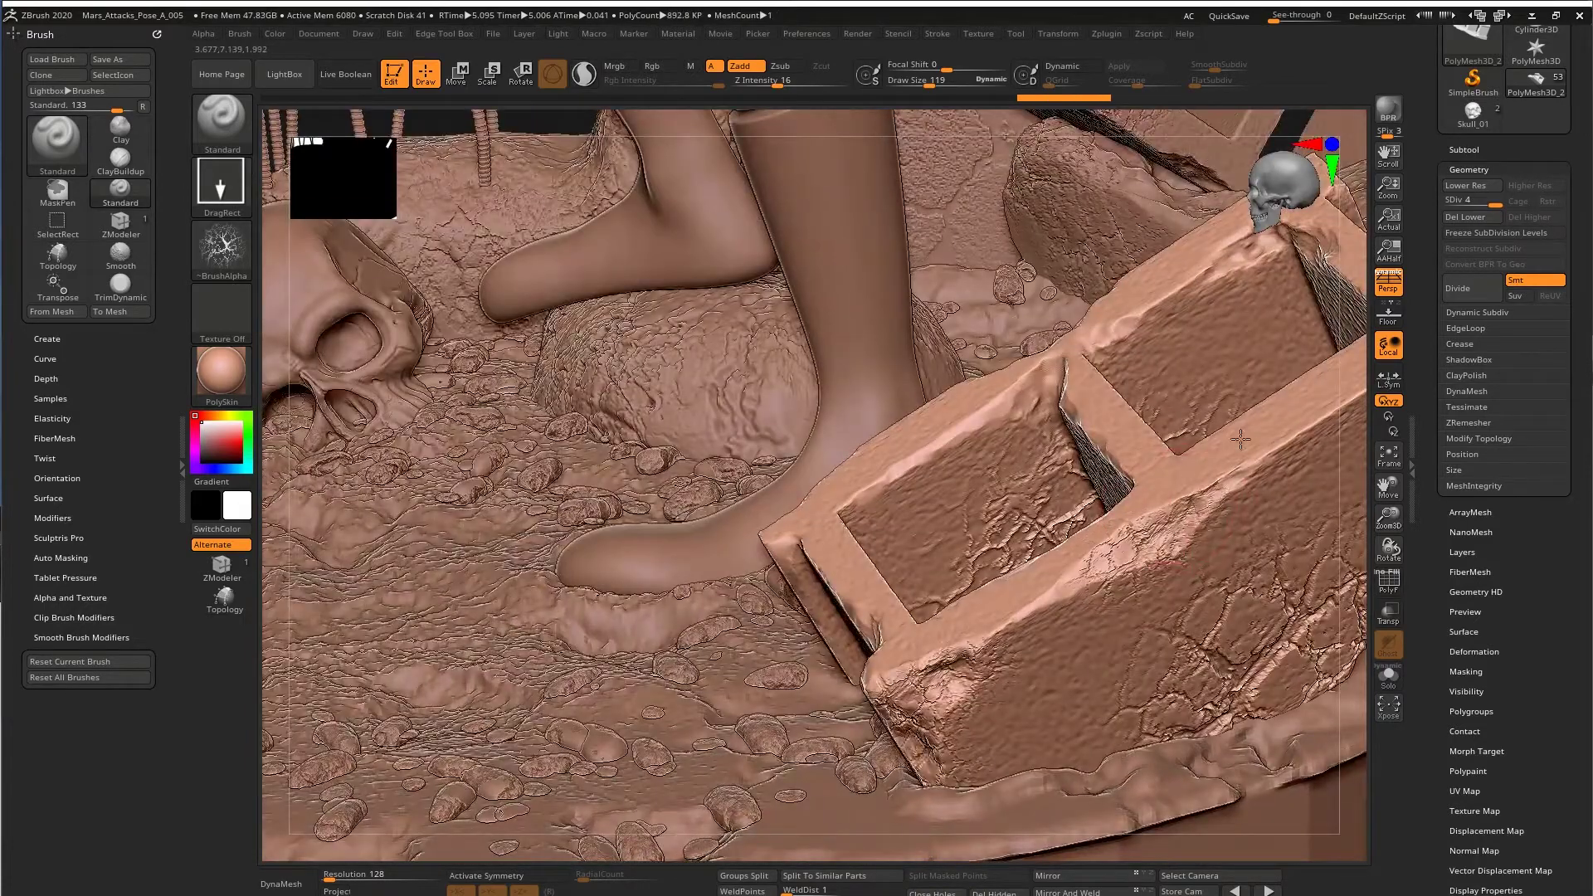
{"action": "left_click_drag", "start_coordinate": [1204, 506], "coordinate": [1245, 549]}
{"action": "right_click_drag", "start_coordinate": [1228, 531], "coordinate": [931, 427]}
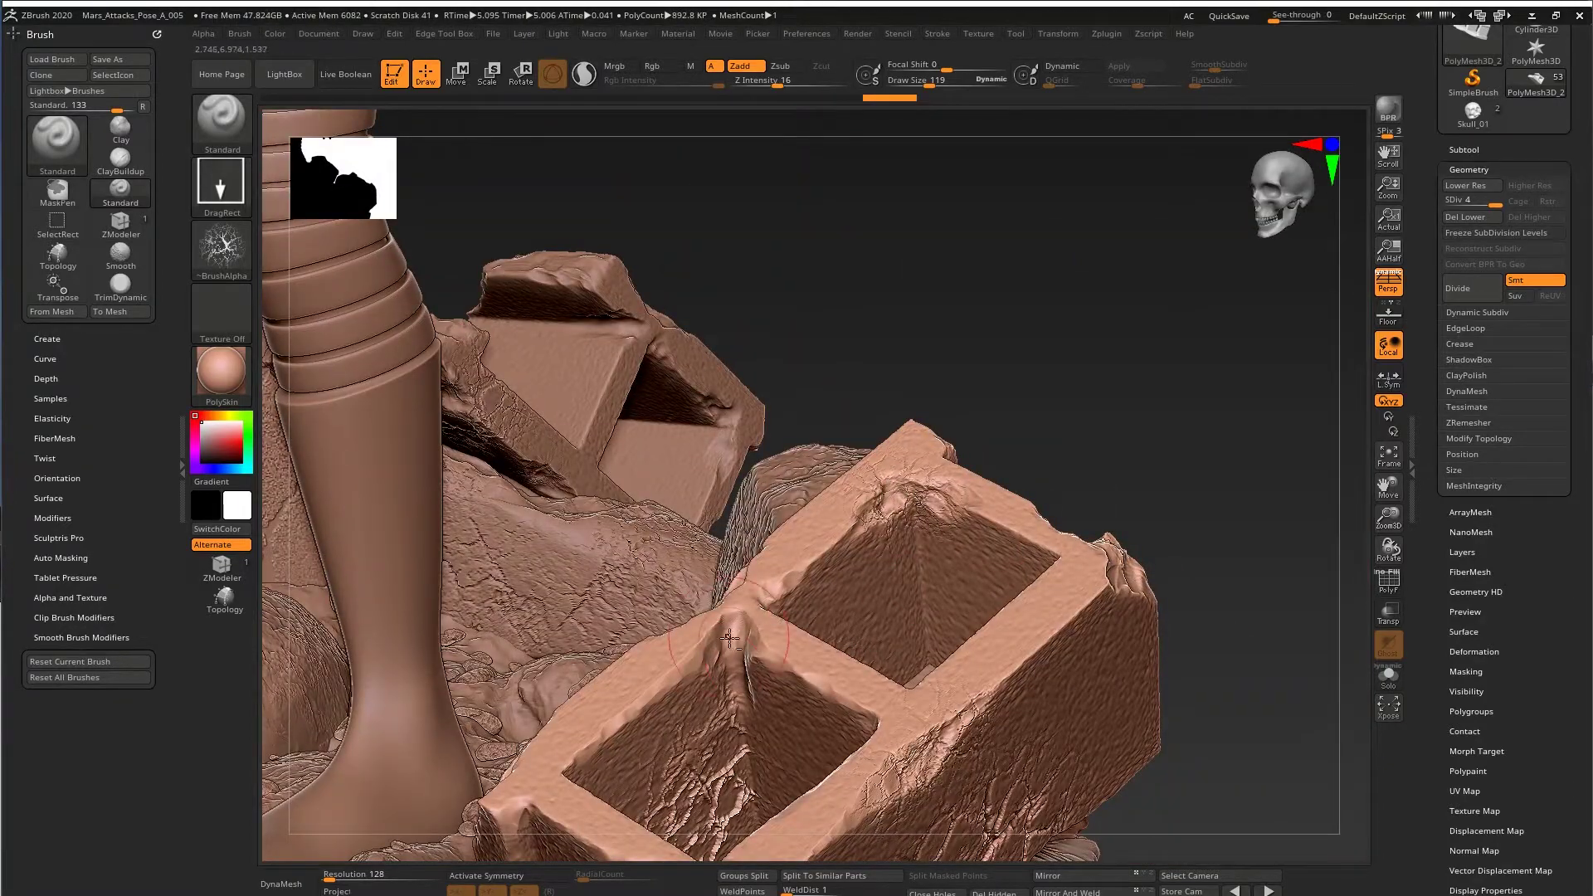
{"action": "right_click_drag", "start_coordinate": [872, 690], "coordinate": [788, 697]}
{"action": "mouse_move", "coordinate": [784, 730]}
{"action": "left_mouse_down", "text": "shift"}
{"action": "mouse_move", "coordinate": [743, 772]}
{"action": "mouse_move", "coordinate": [722, 739]}
{"action": "left_mouse_up", "text": "shift"}
{"action": "right_click_drag", "start_coordinate": [730, 747], "coordinate": [880, 581]}
- Turn on BackfaceMask in the brush's auto masking settings
{"action": "left_click", "coordinate": [65, 559]}
{"action": "left_click", "coordinate": [58, 763]}
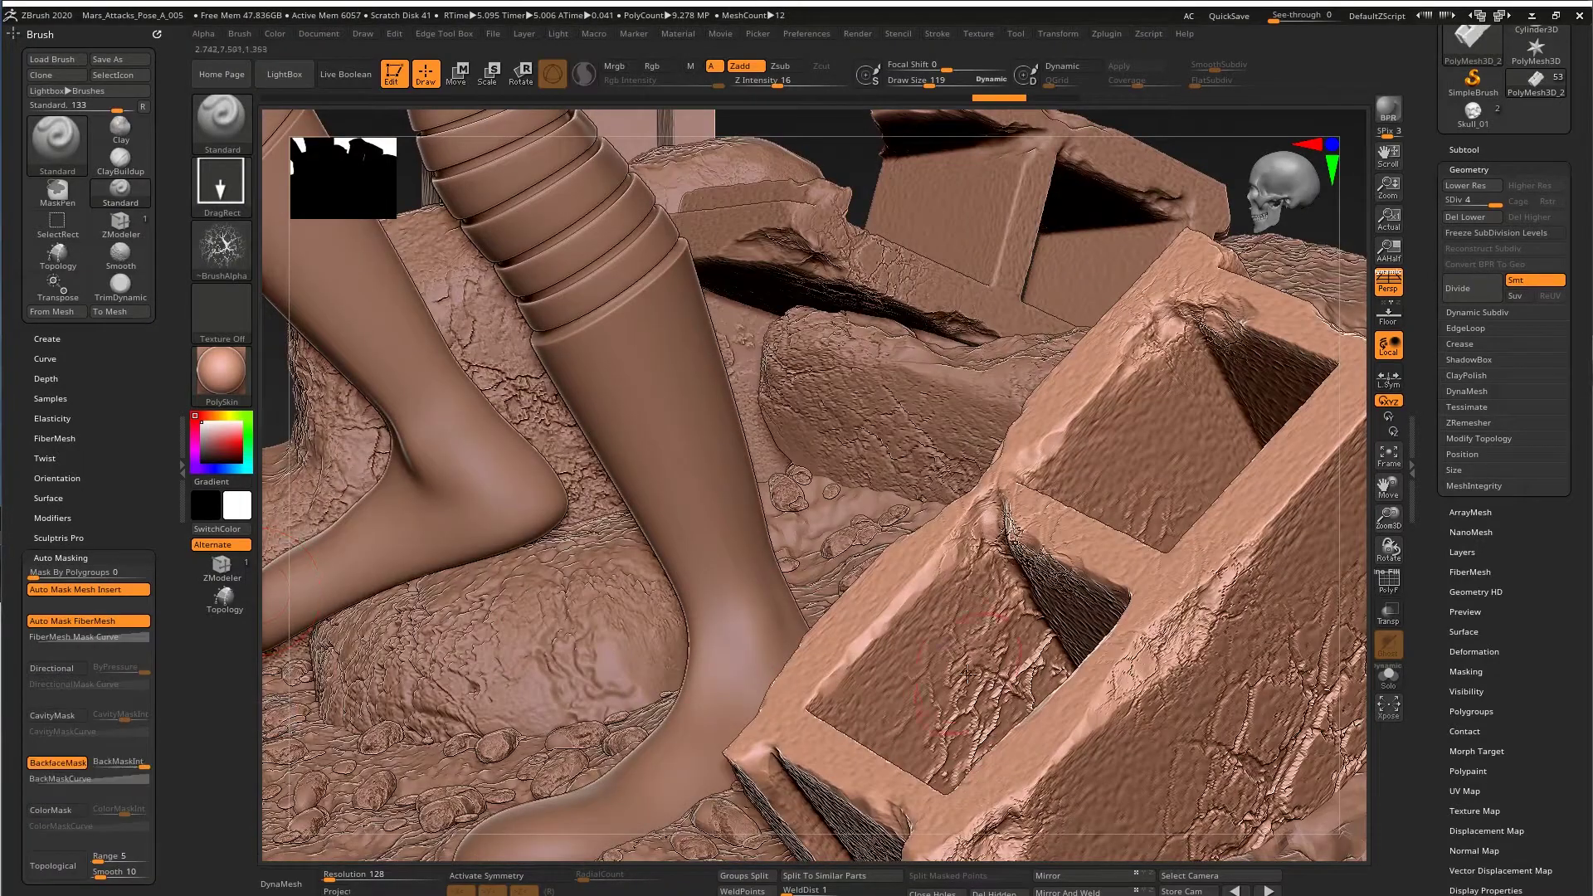
{"action": "right_click_drag", "start_coordinate": [963, 656], "coordinate": [1069, 476]}
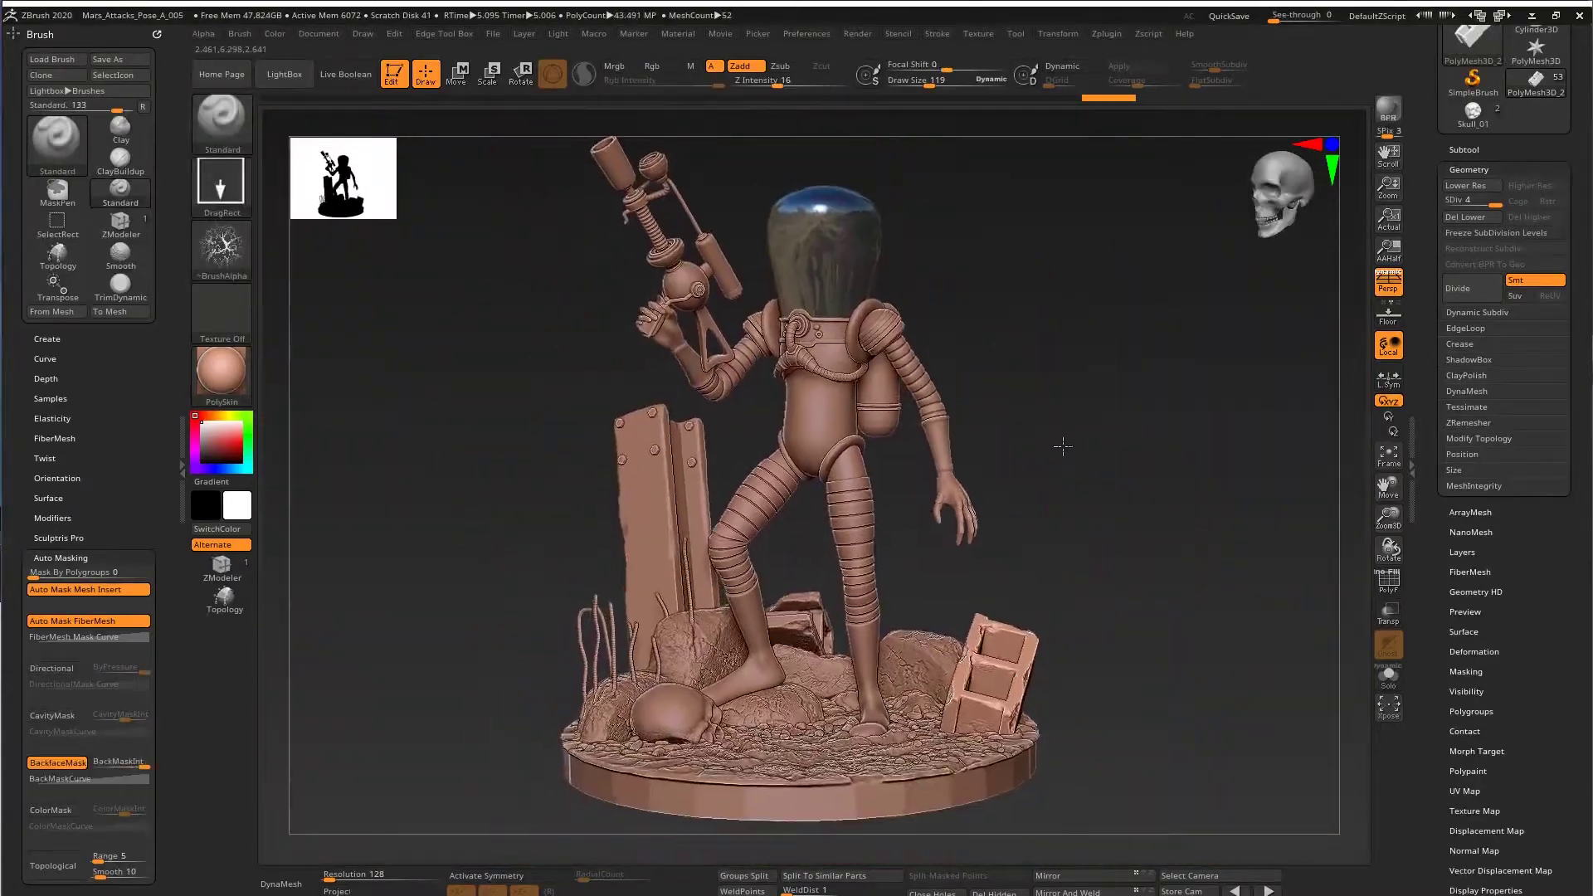
- Render BPR previews of the full figure and compare the SkinShade4, Blinn and PolySkin materials on it
{"action": "left_click", "coordinate": [1388, 121]}
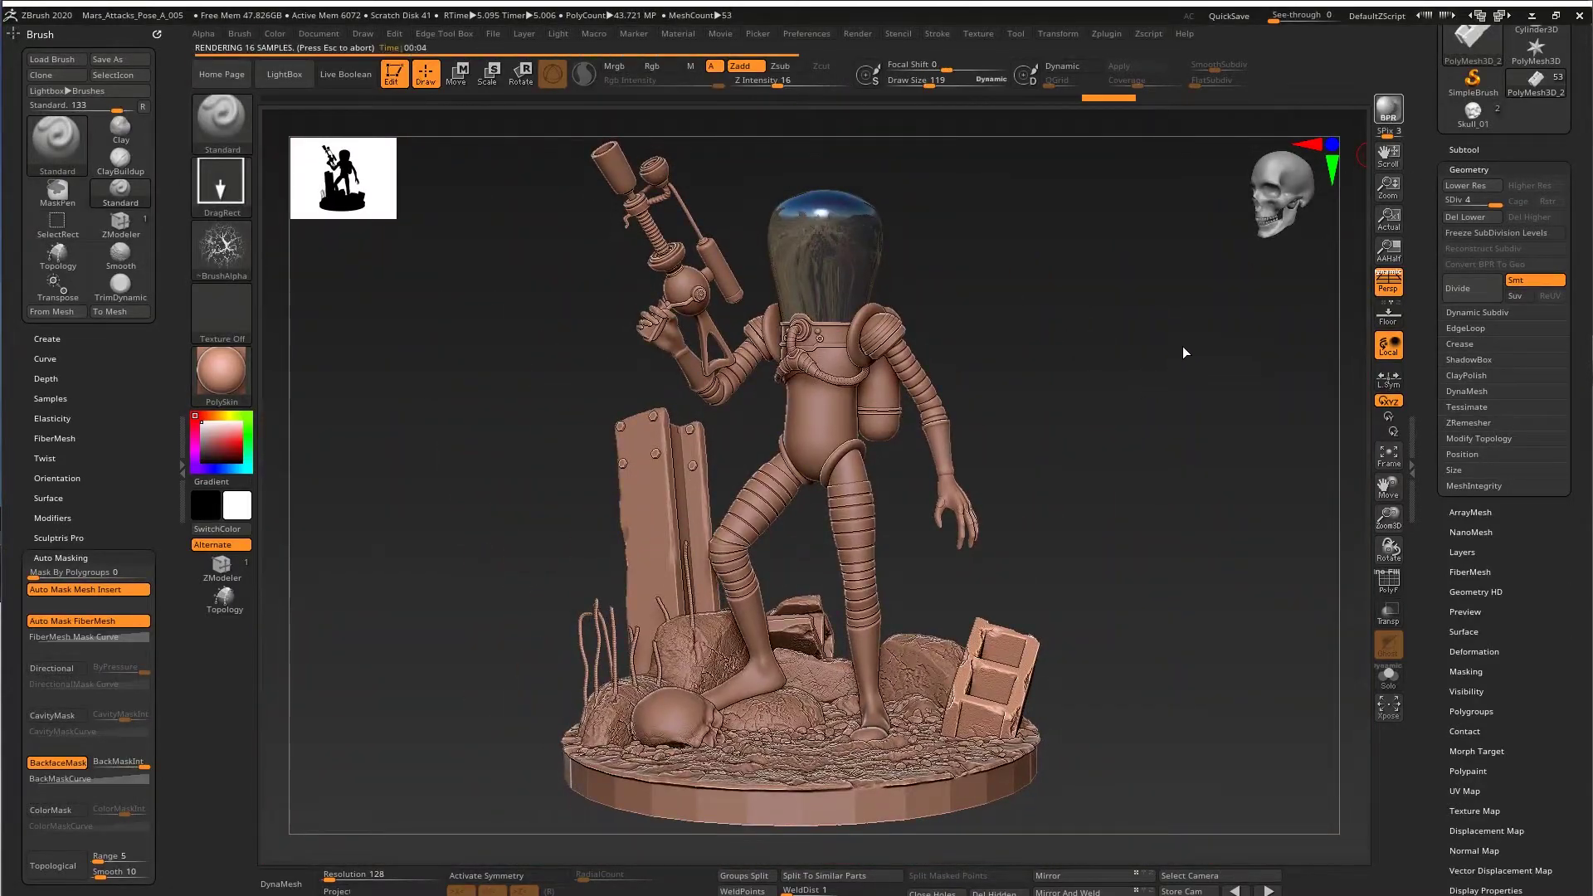
{"action": "left_click", "coordinate": [235, 371]}
{"action": "left_click", "coordinate": [306, 385]}
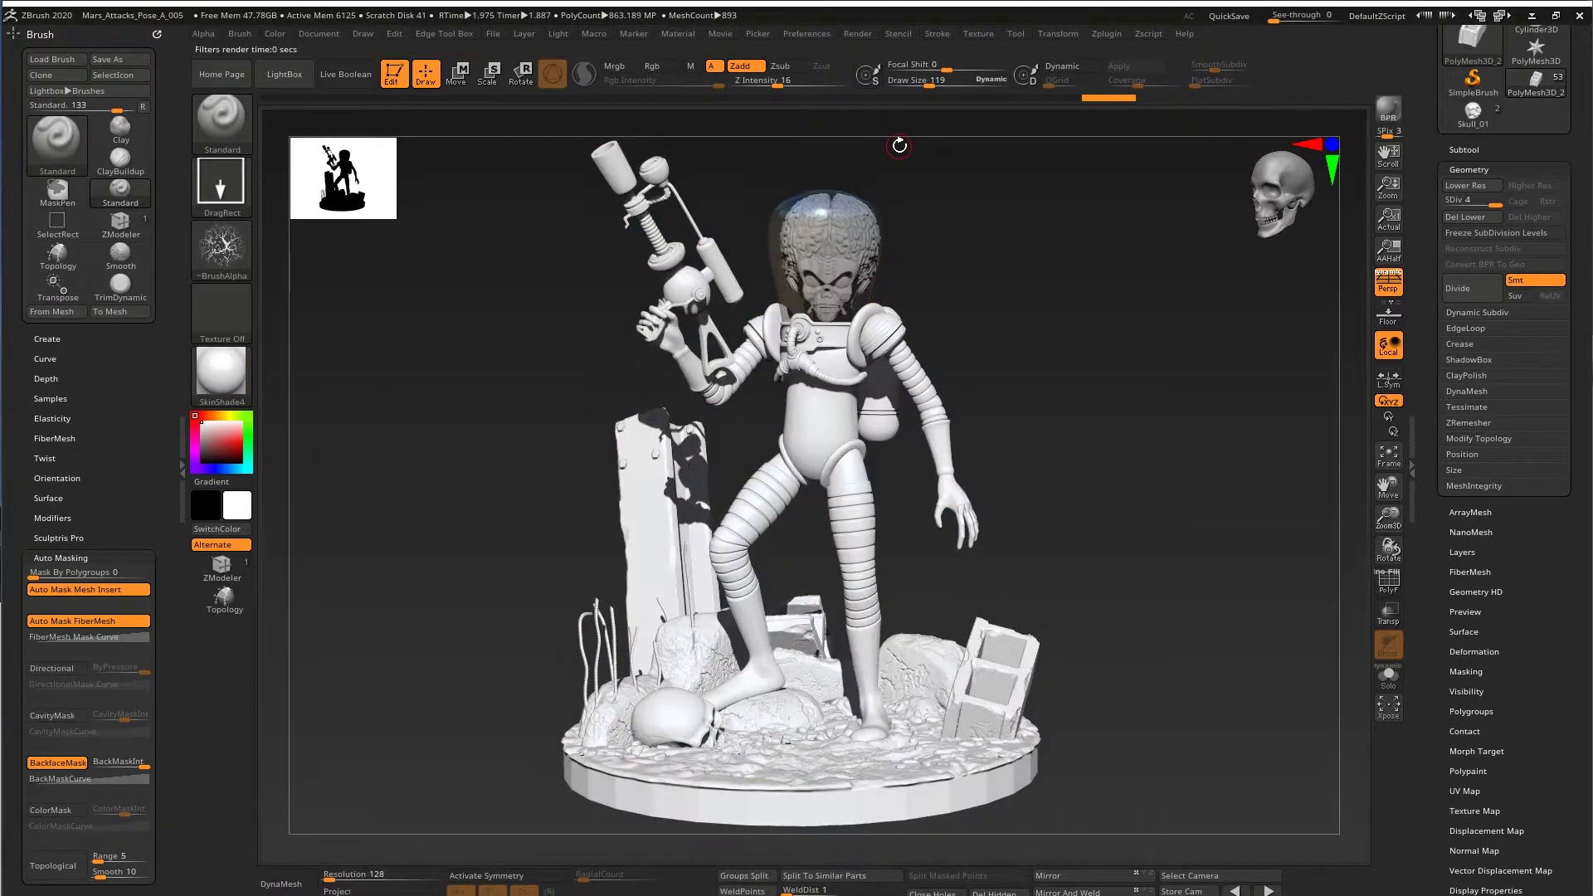
{"action": "left_click", "coordinate": [230, 380]}
{"action": "left_click", "coordinate": [815, 746]}
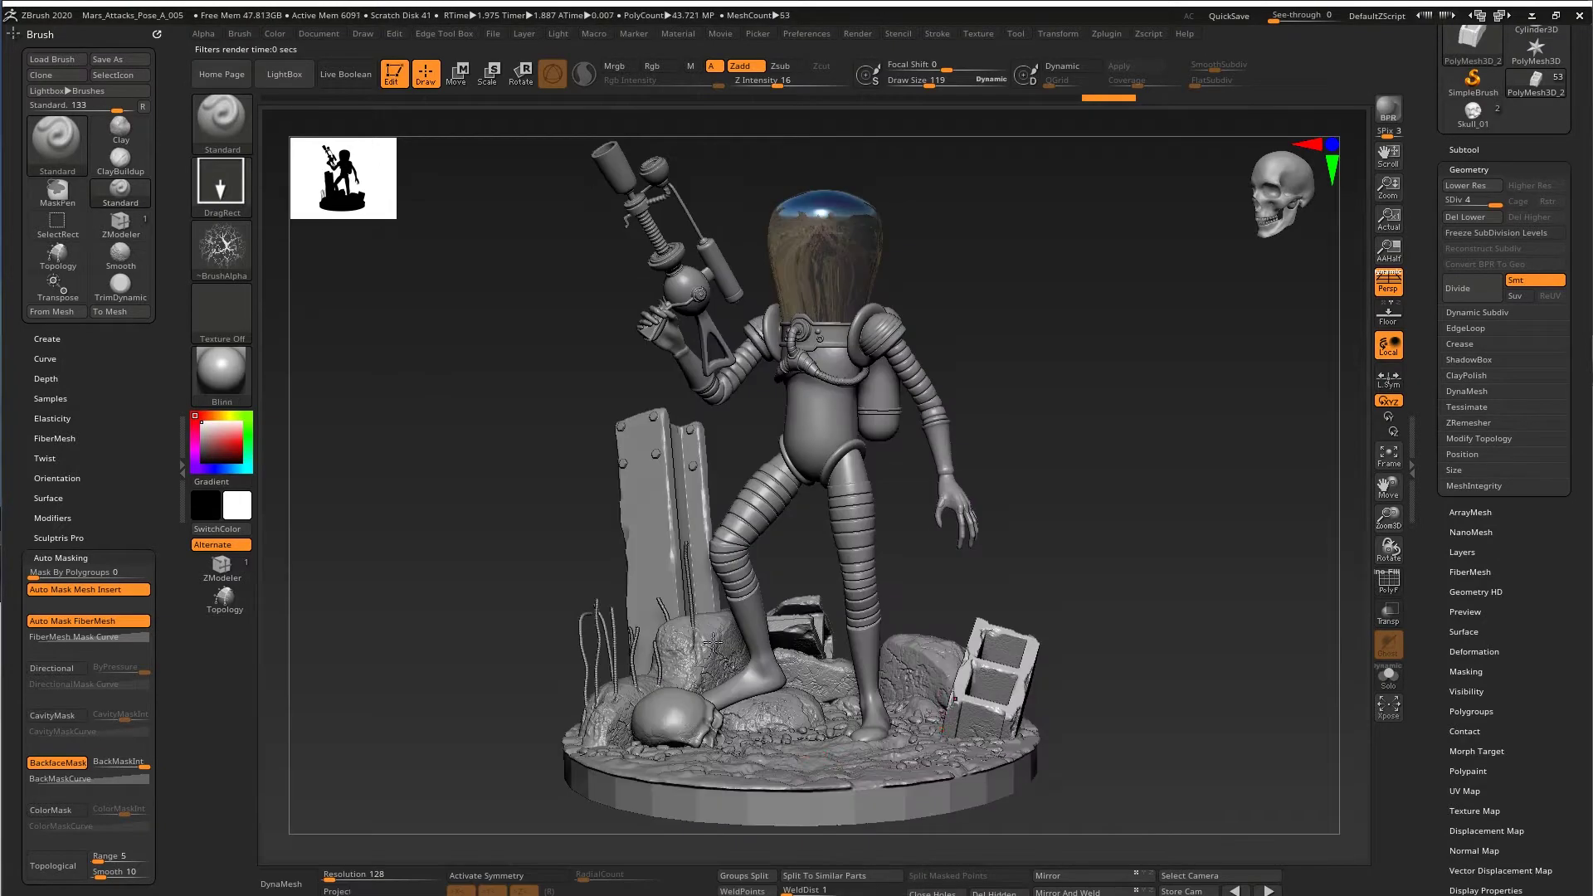
{"action": "left_click", "coordinate": [226, 375]}
{"action": "left_click", "coordinate": [371, 570]}
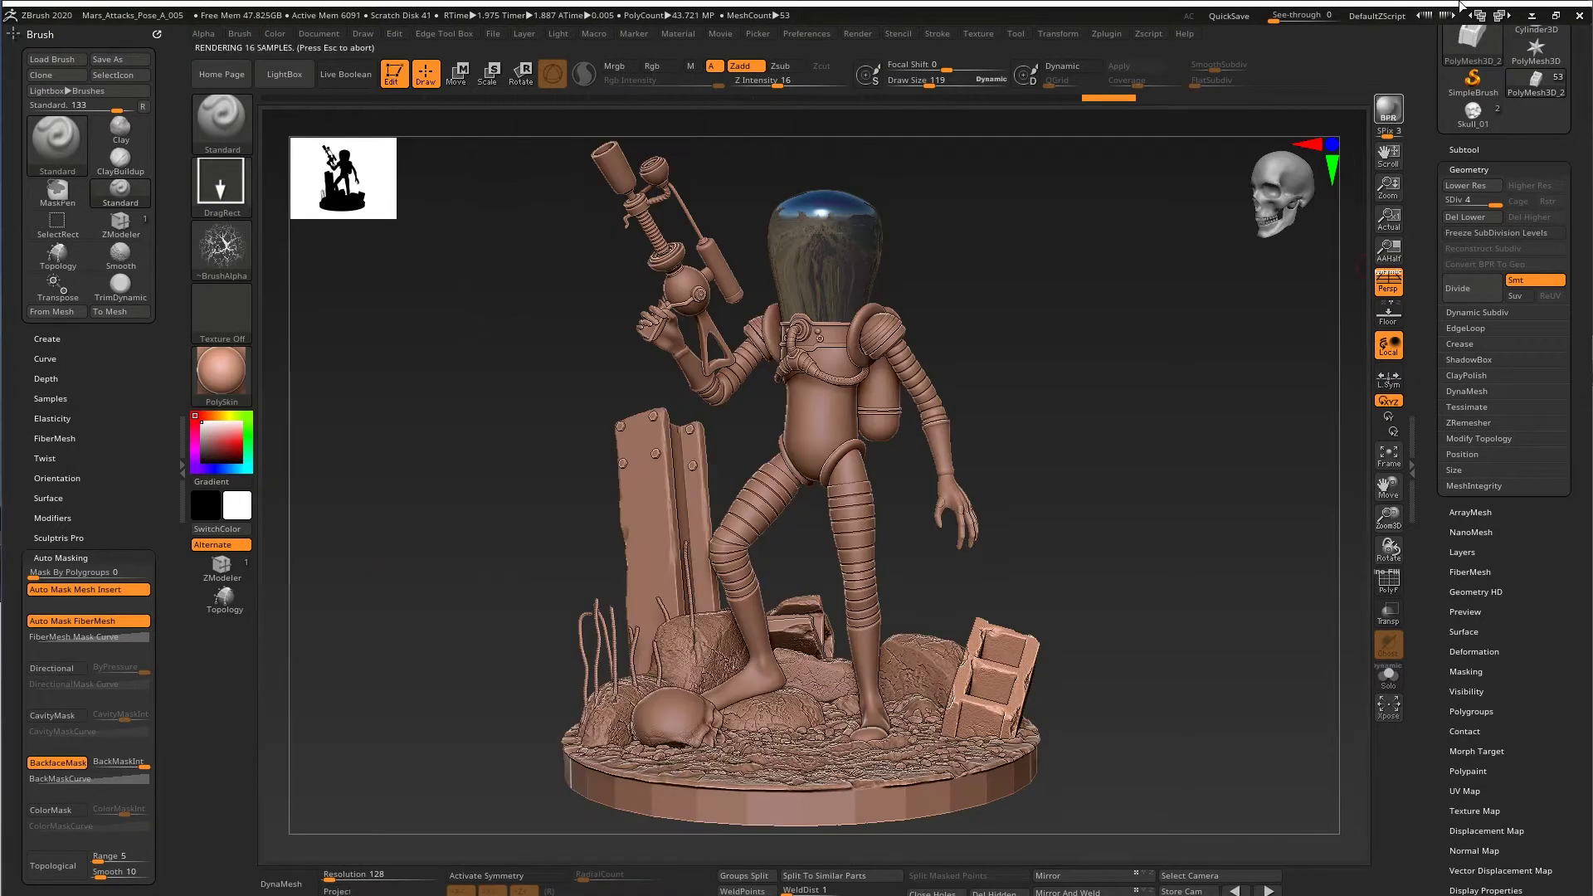
{"action": "left_click_drag", "start_coordinate": [1129, 458], "coordinate": [1124, 437]}
{"action": "left_click", "coordinate": [1388, 108]}
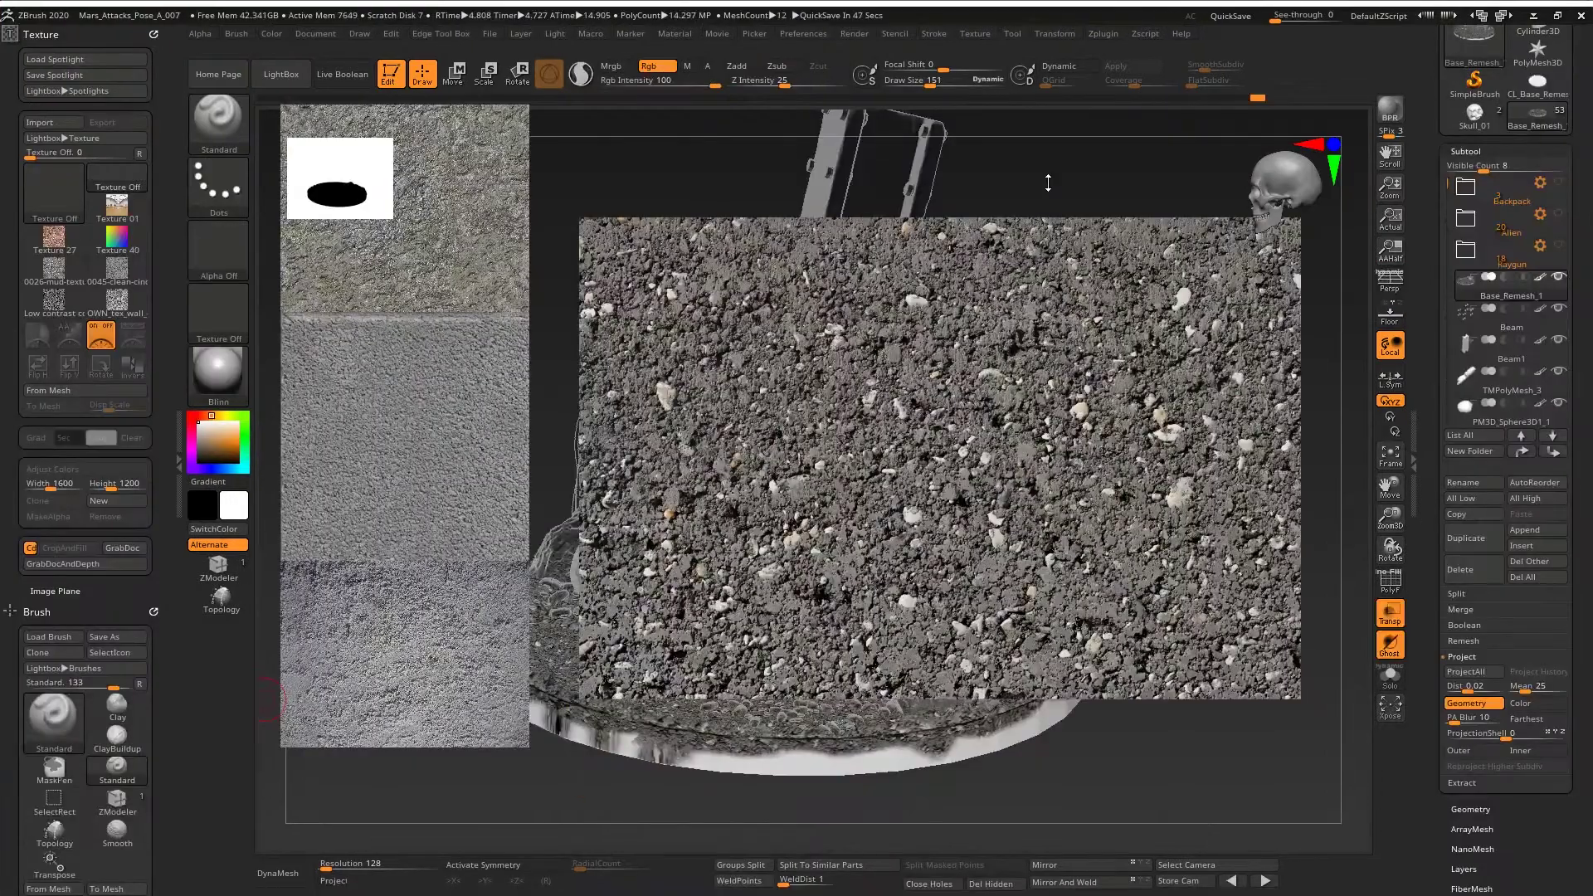
- Hide the Spotlight images, turn transparency off and select the Base_Remesh_1 ground subtool
{"action": "mouse_move", "coordinate": [1048, 182]}
{"action": "left_mouse_down", "text": "shift"}
{"action": "mouse_move", "coordinate": [1068, 413]}
{"action": "mouse_move", "coordinate": [1092, 352]}
{"action": "mouse_move", "coordinate": [1138, 551]}
{"action": "mouse_move", "coordinate": [1090, 455]}
{"action": "mouse_move", "coordinate": [915, 485]}
{"action": "mouse_move", "coordinate": [985, 409]}
{"action": "mouse_move", "coordinate": [1067, 466]}
{"action": "mouse_move", "coordinate": [1211, 186]}
{"action": "mouse_move", "coordinate": [1238, 165]}
{"action": "left_mouse_up", "text": "shift"}
{"action": "key", "text": "shift+z"}
{"action": "key", "text": "ctrl+shift+t"}
{"action": "left_click", "coordinate": [902, 494], "text": "alt"}
{"action": "left_click_drag", "start_coordinate": [1430, 645], "coordinate": [1424, 512]}
{"action": "left_click", "coordinate": [1465, 536]}
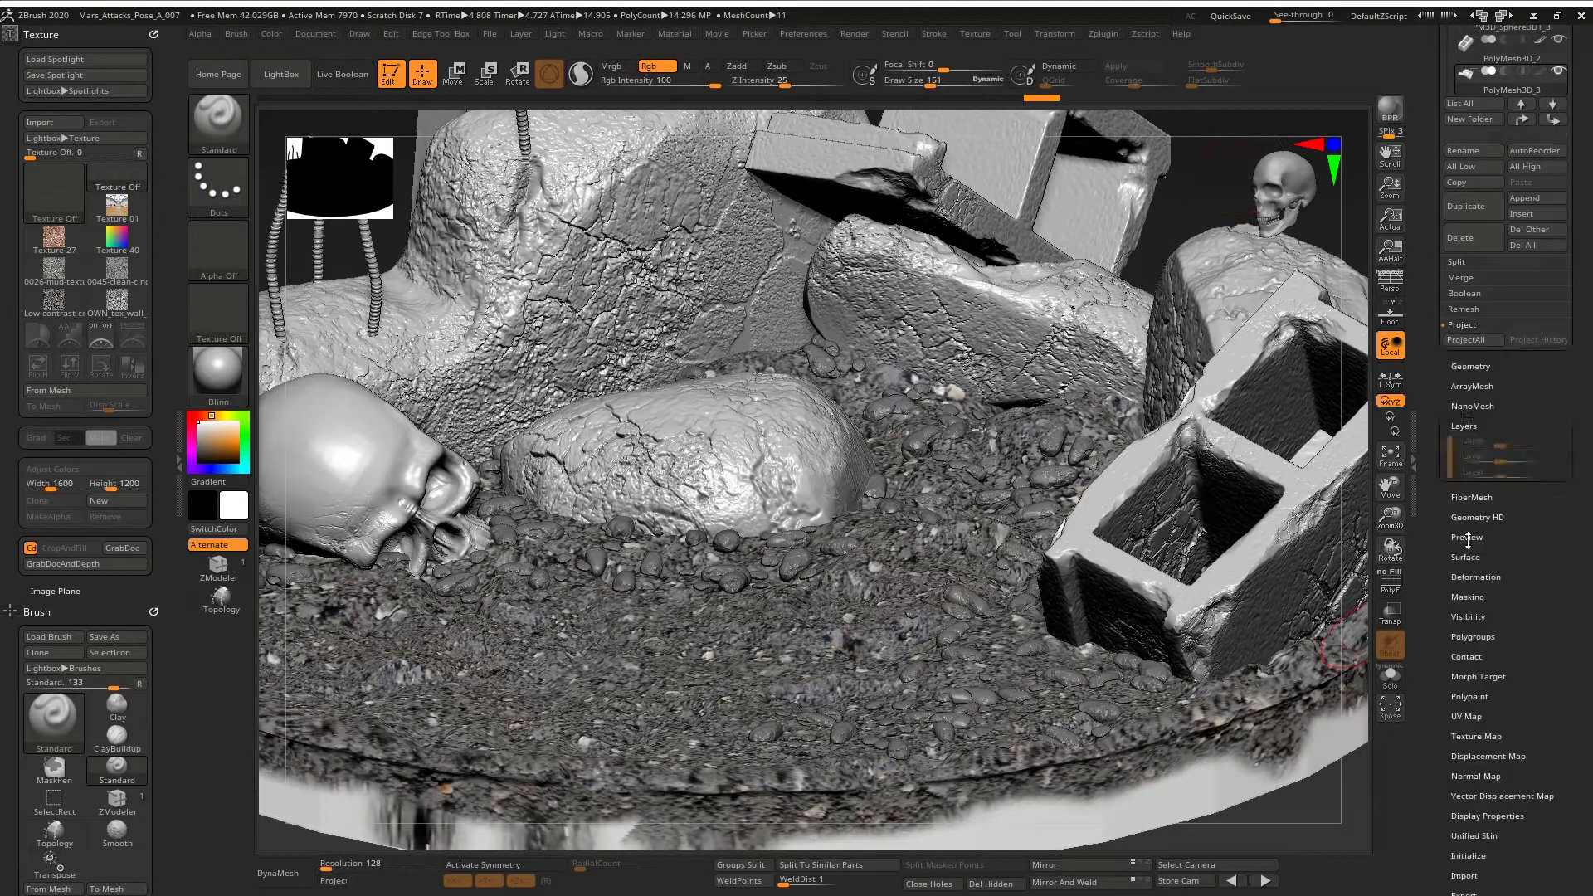
{"action": "left_click", "coordinate": [944, 560], "text": "alt"}
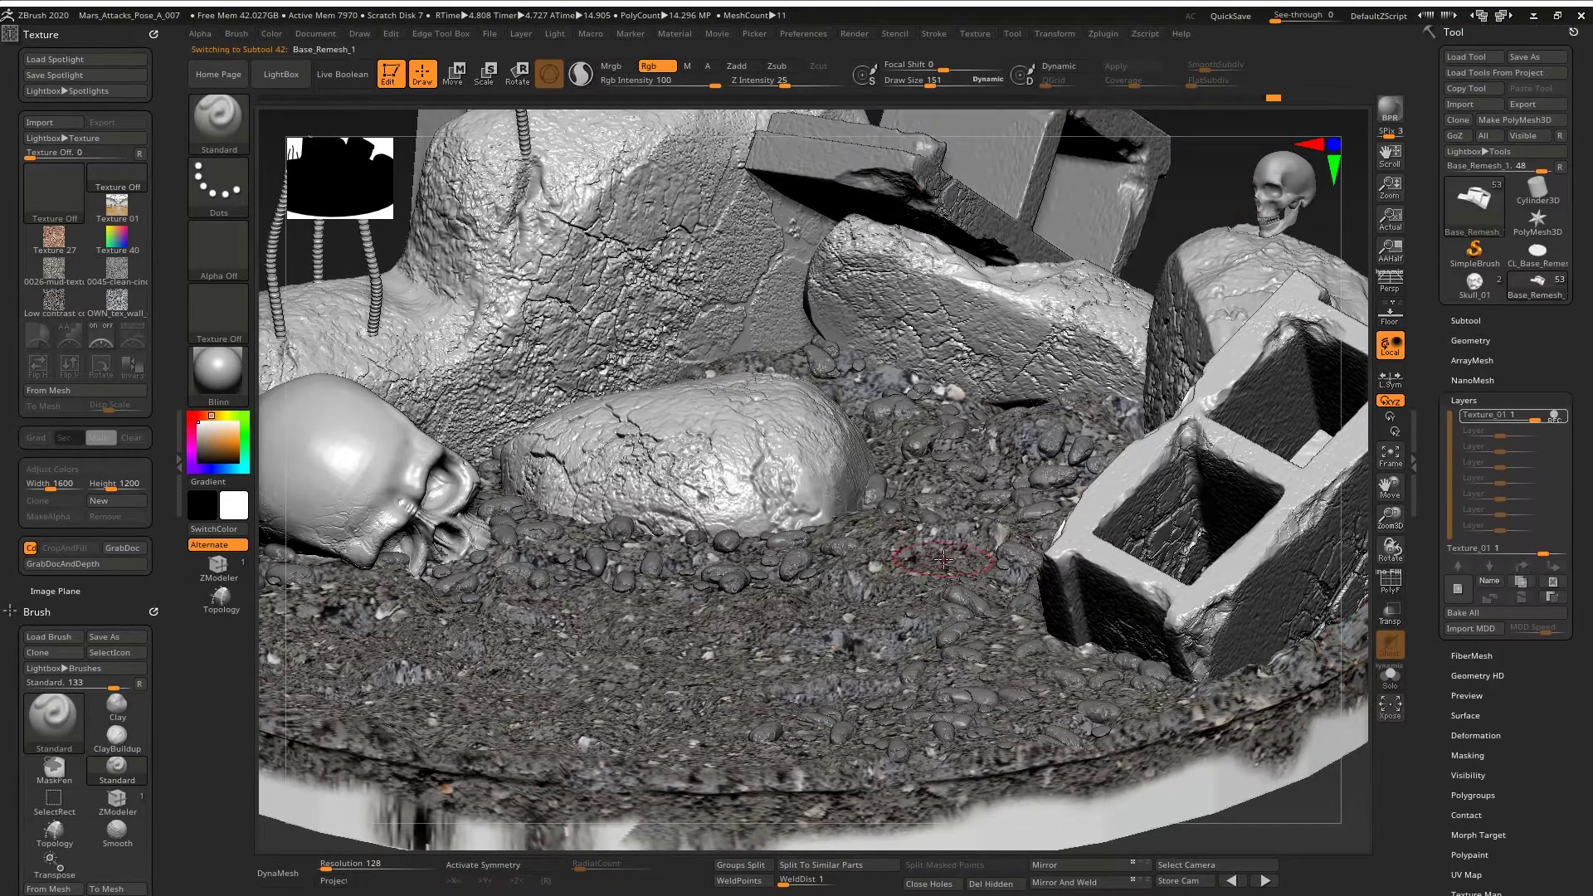
- Toggle the Texture_01 layer of the ground off and on to compare the surface with and without it
{"action": "left_click", "coordinate": [1561, 419]}
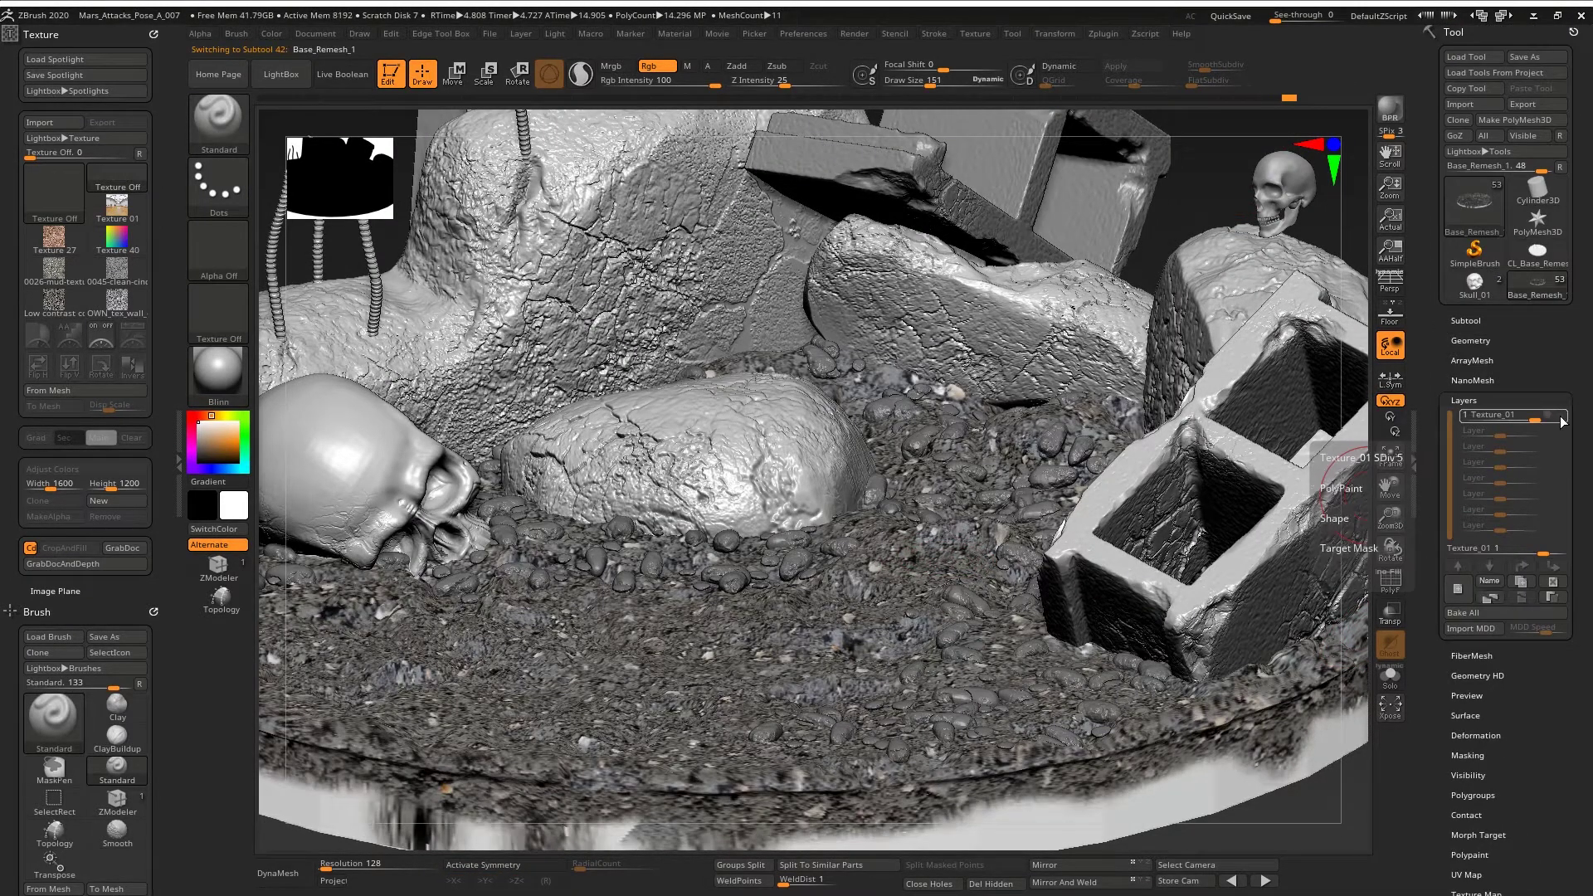
{"action": "left_click", "coordinate": [1560, 419]}
{"action": "left_click", "coordinate": [1561, 419]}
{"action": "left_click", "coordinate": [1561, 418]}
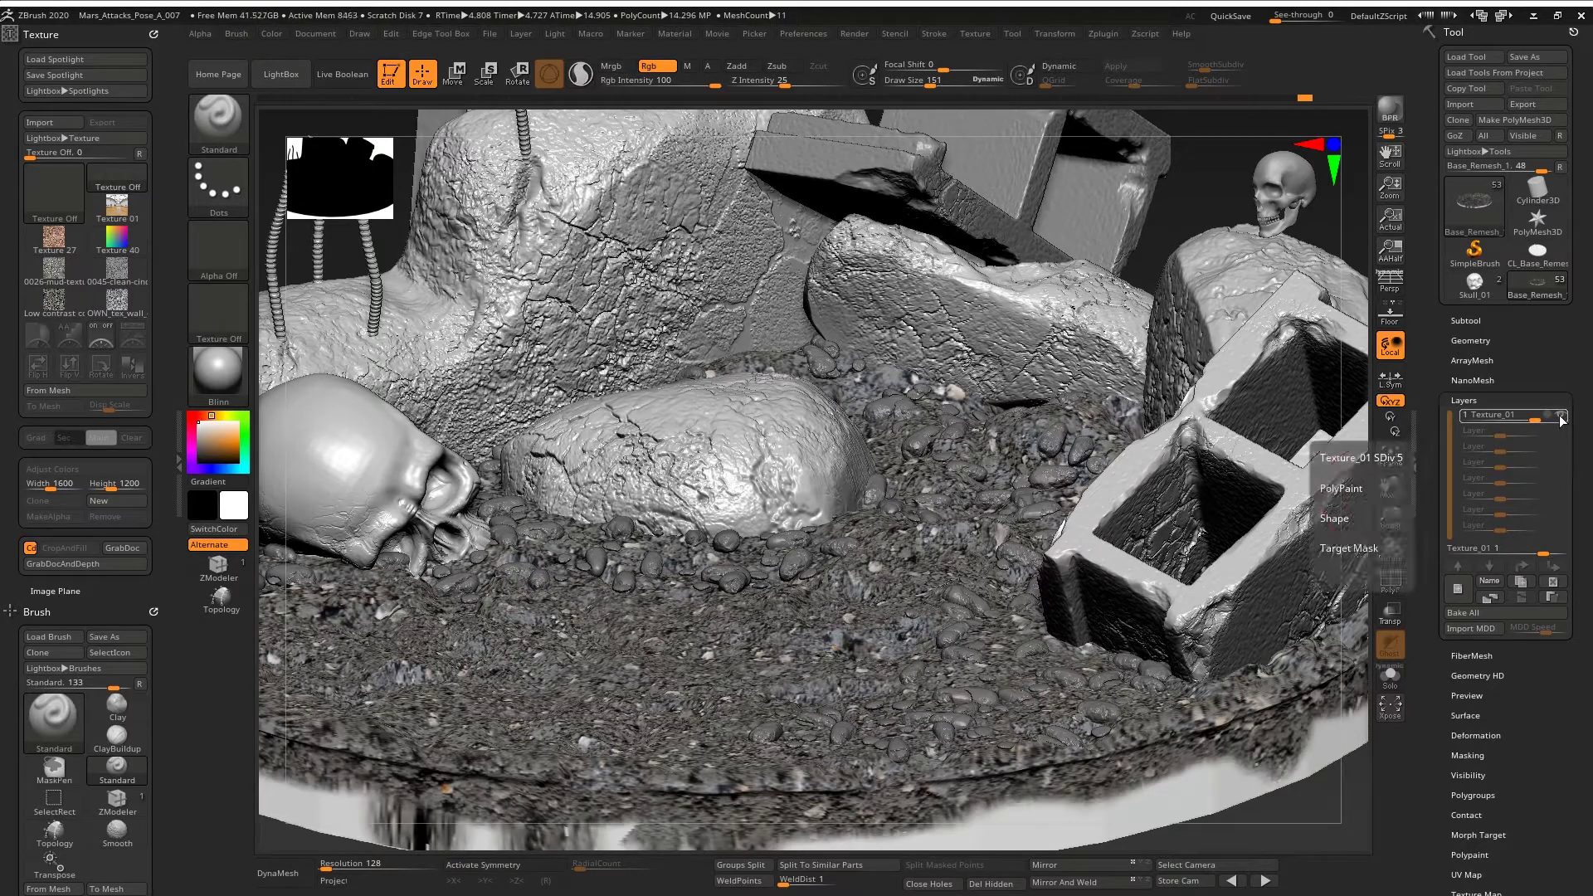
{"action": "left_click", "coordinate": [1551, 421]}
- Toggle the polypaint display of Base_Remesh_1 to compare the ground with and without its painted gravel texture
{"action": "left_click", "coordinate": [1463, 320]}
{"action": "left_click", "coordinate": [1541, 450]}
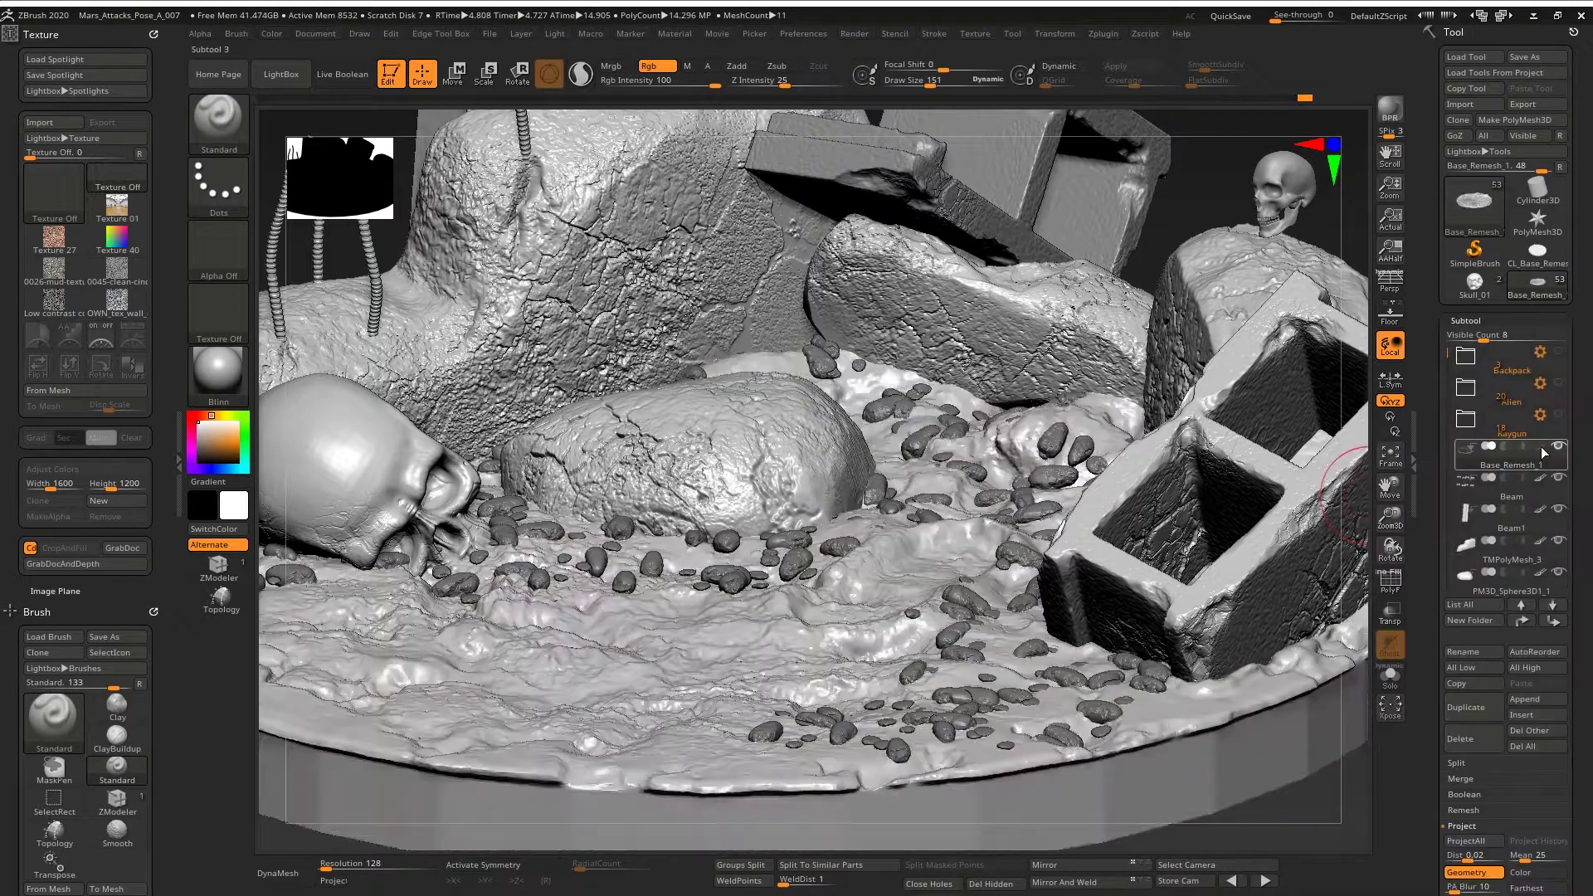
{"action": "left_click", "coordinate": [1541, 450]}
{"action": "left_click", "coordinate": [1541, 450]}
{"action": "left_click", "coordinate": [1540, 450]}
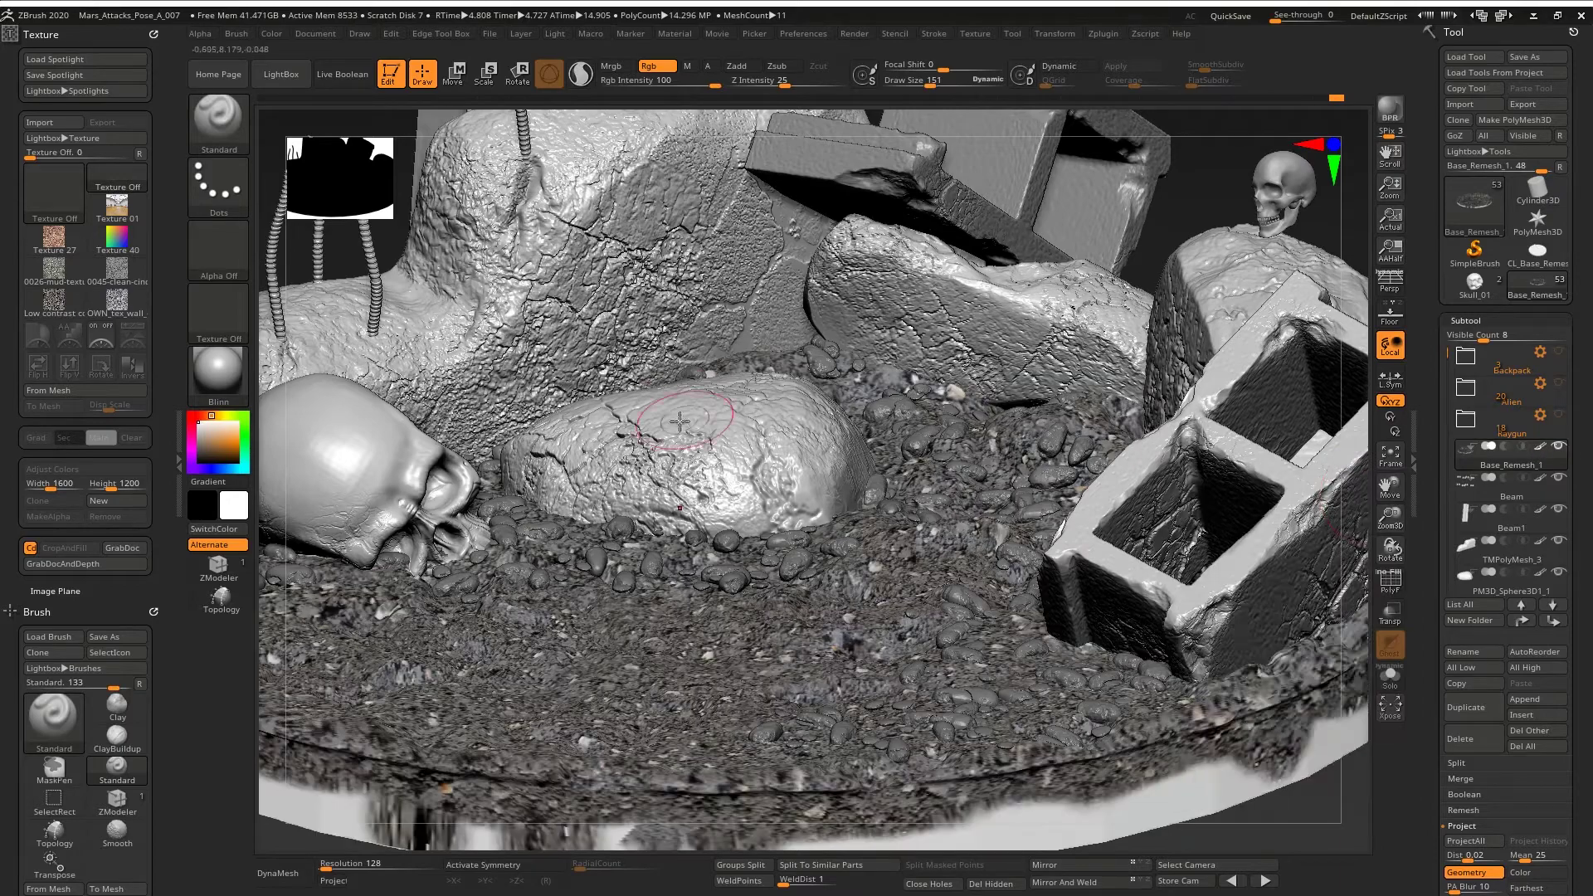
- Bring up the gravel texture in Spotlight, lower the image opacity and return to painting mode
{"action": "mouse_move", "coordinate": [1054, 415]}
{"action": "right_mouse_down"}
{"action": "mouse_move", "coordinate": [1112, 574]}
{"action": "mouse_move", "coordinate": [1148, 515]}
{"action": "right_mouse_up"}
{"action": "key", "text": "shift+z"}
{"action": "key", "text": "z"}
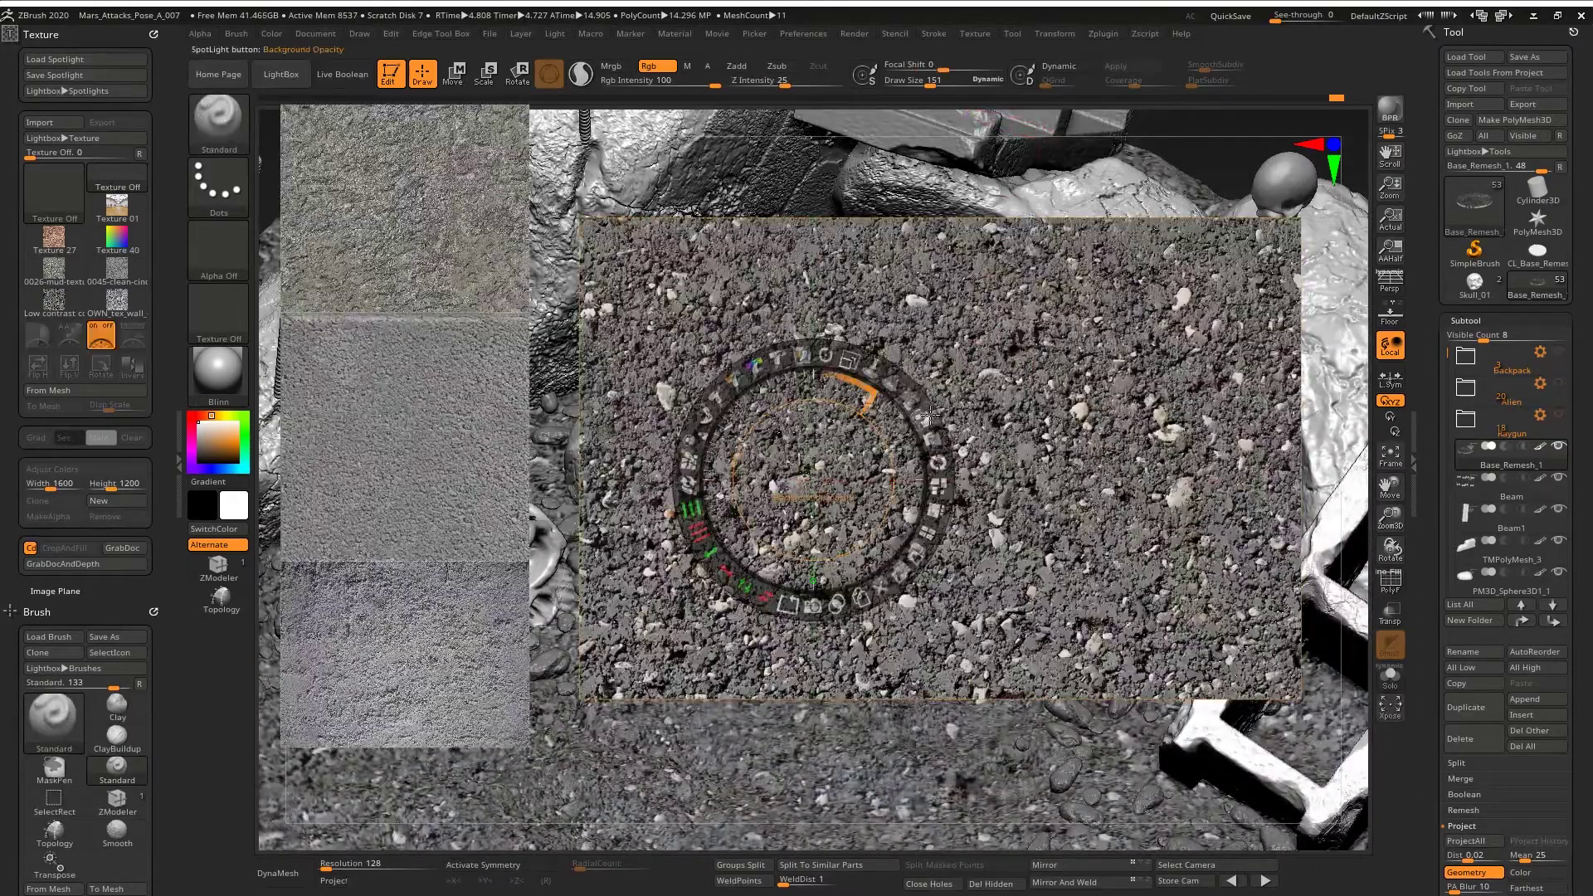
{"action": "left_click_drag", "start_coordinate": [923, 415], "coordinate": [699, 438]}
{"action": "key", "text": "z"}
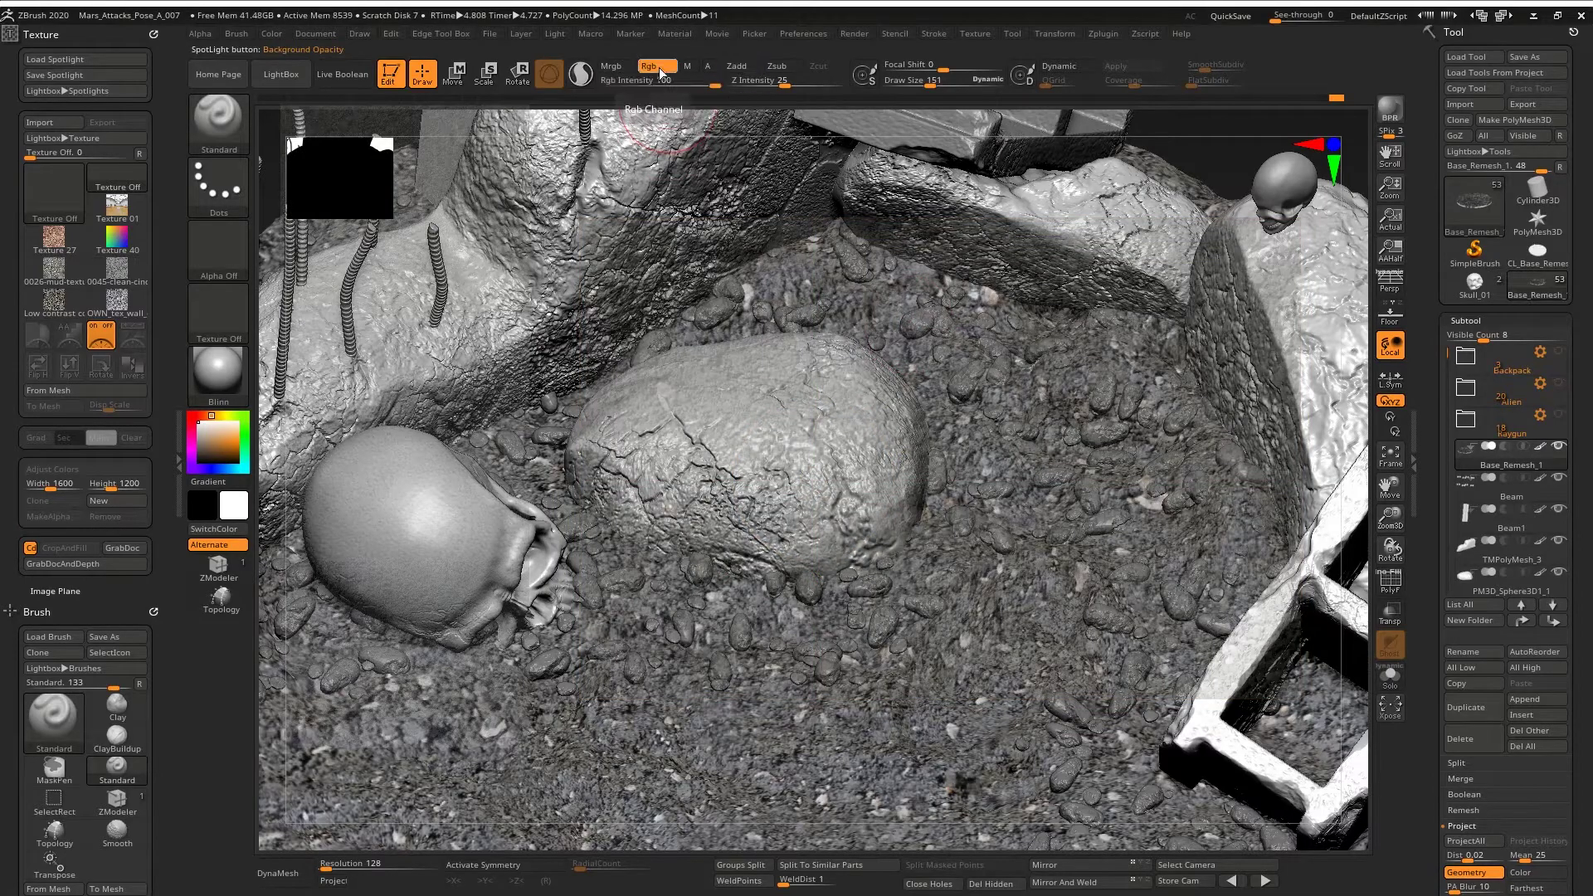
- Set the draw size to 33 and turn on transparency around the rock and bent rods near the base's edge
{"action": "right_click_drag", "start_coordinate": [1120, 372], "coordinate": [1336, 240], "text": "alt"}
{"action": "right_click_drag", "start_coordinate": [738, 543], "coordinate": [979, 519], "text": "alt"}
{"action": "right_click_drag", "start_coordinate": [818, 508], "coordinate": [880, 614], "text": "alt"}
{"action": "right_click_drag", "start_coordinate": [847, 423], "coordinate": [953, 585], "text": "alt"}
{"action": "right_click_drag", "start_coordinate": [938, 514], "coordinate": [957, 588], "text": "ctrl"}
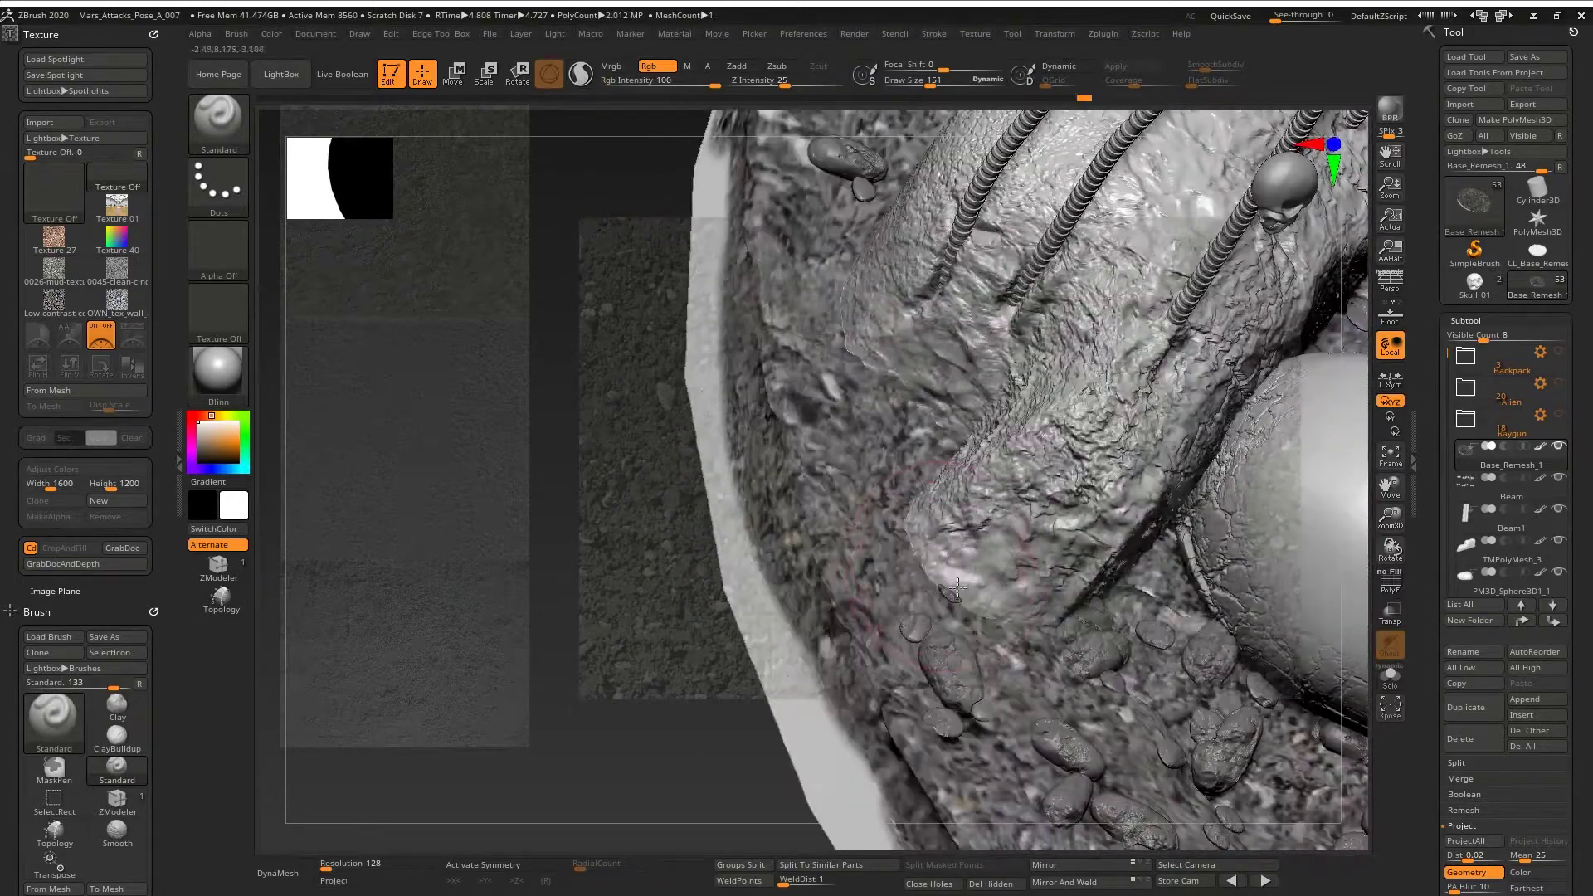
{"action": "mouse_move", "coordinate": [905, 389]}
{"action": "right_mouse_down", "text": "ctrl"}
{"action": "mouse_move", "coordinate": [917, 457]}
{"action": "mouse_move", "coordinate": [821, 365]}
{"action": "mouse_move", "coordinate": [905, 353]}
{"action": "mouse_move", "coordinate": [892, 373]}
{"action": "mouse_move", "coordinate": [811, 368]}
{"action": "mouse_move", "coordinate": [724, 308]}
{"action": "right_mouse_up", "text": "ctrl"}
{"action": "right_click", "coordinate": [816, 360]}
{"action": "left_click", "coordinate": [1390, 614]}
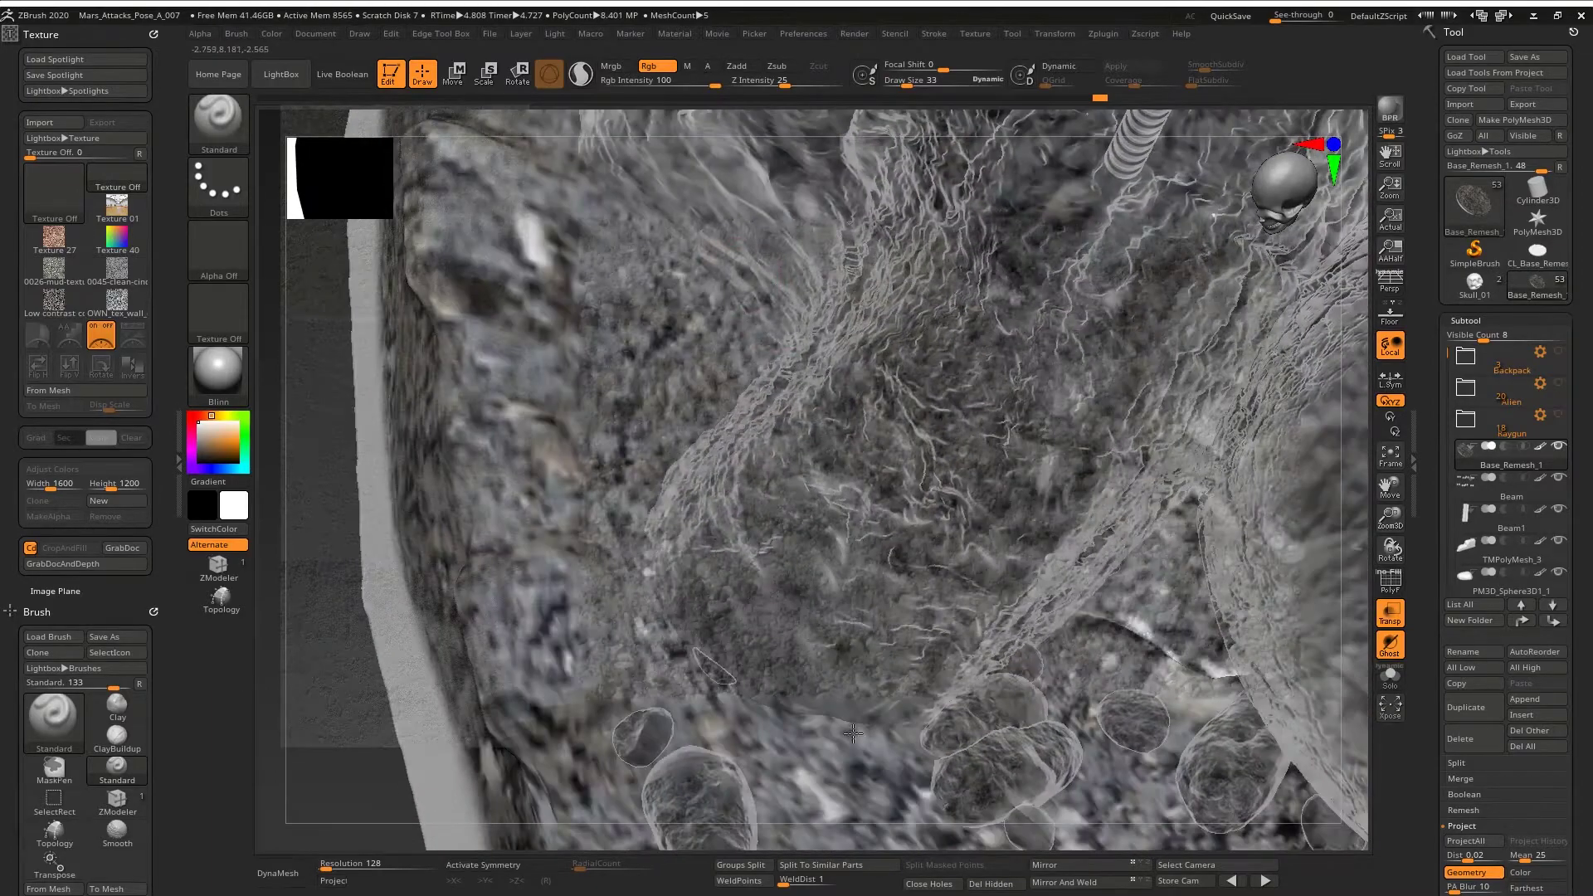
{"action": "right_click_drag", "start_coordinate": [853, 734], "coordinate": [1005, 413]}
{"action": "right_click_drag", "start_coordinate": [1024, 477], "coordinate": [811, 45]}
- Show the Spotlight textures again and hide every subtool except Base_Remesh_1
{"action": "key", "text": "shift"}
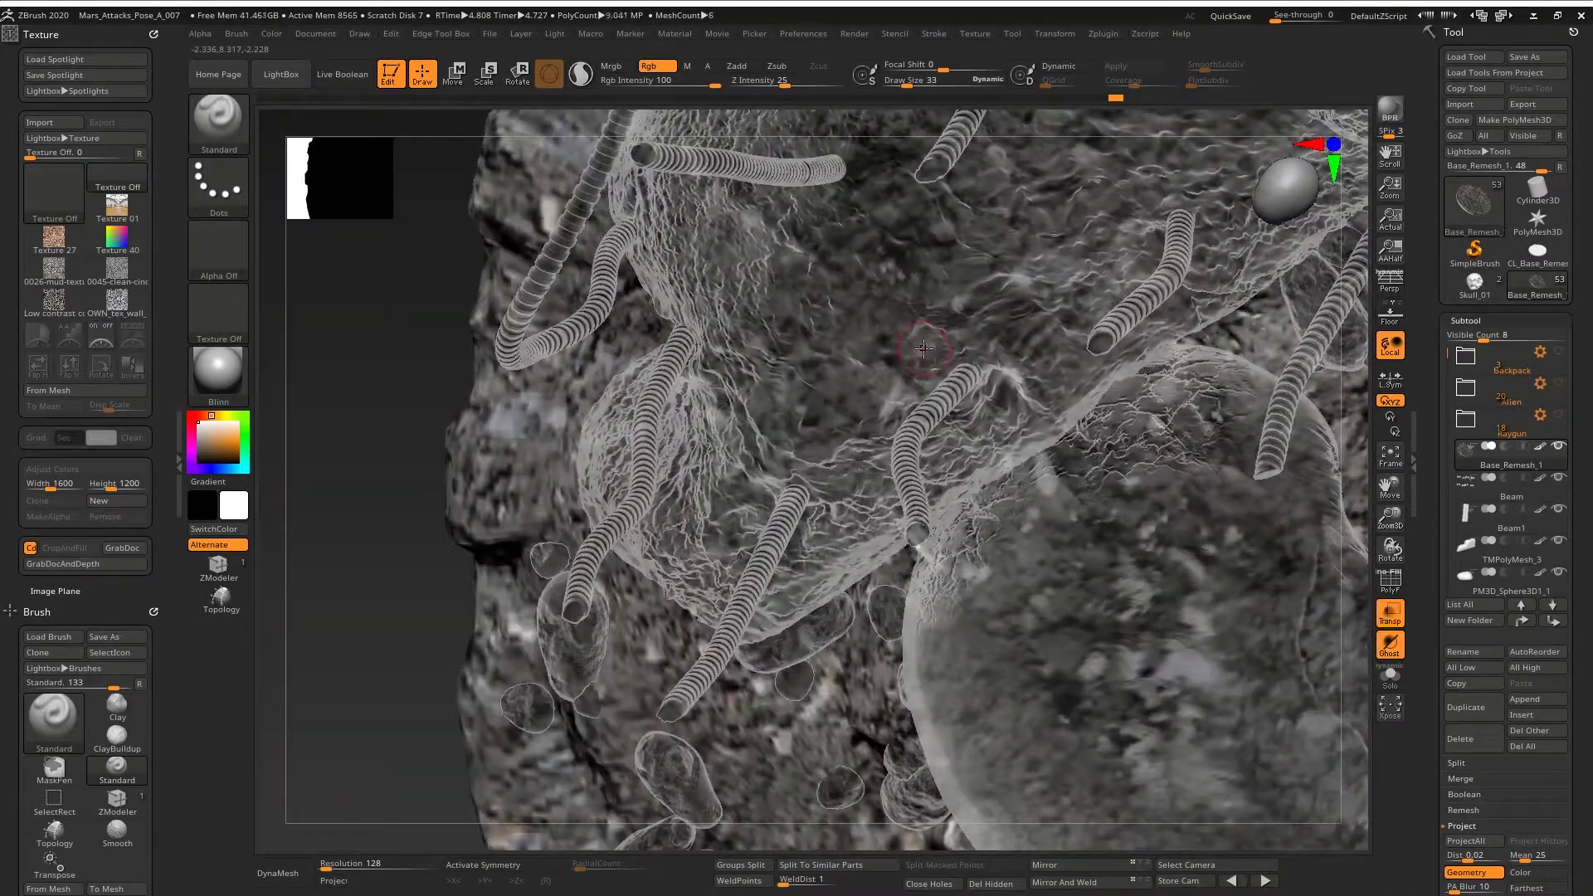
{"action": "key", "text": "shift+z"}
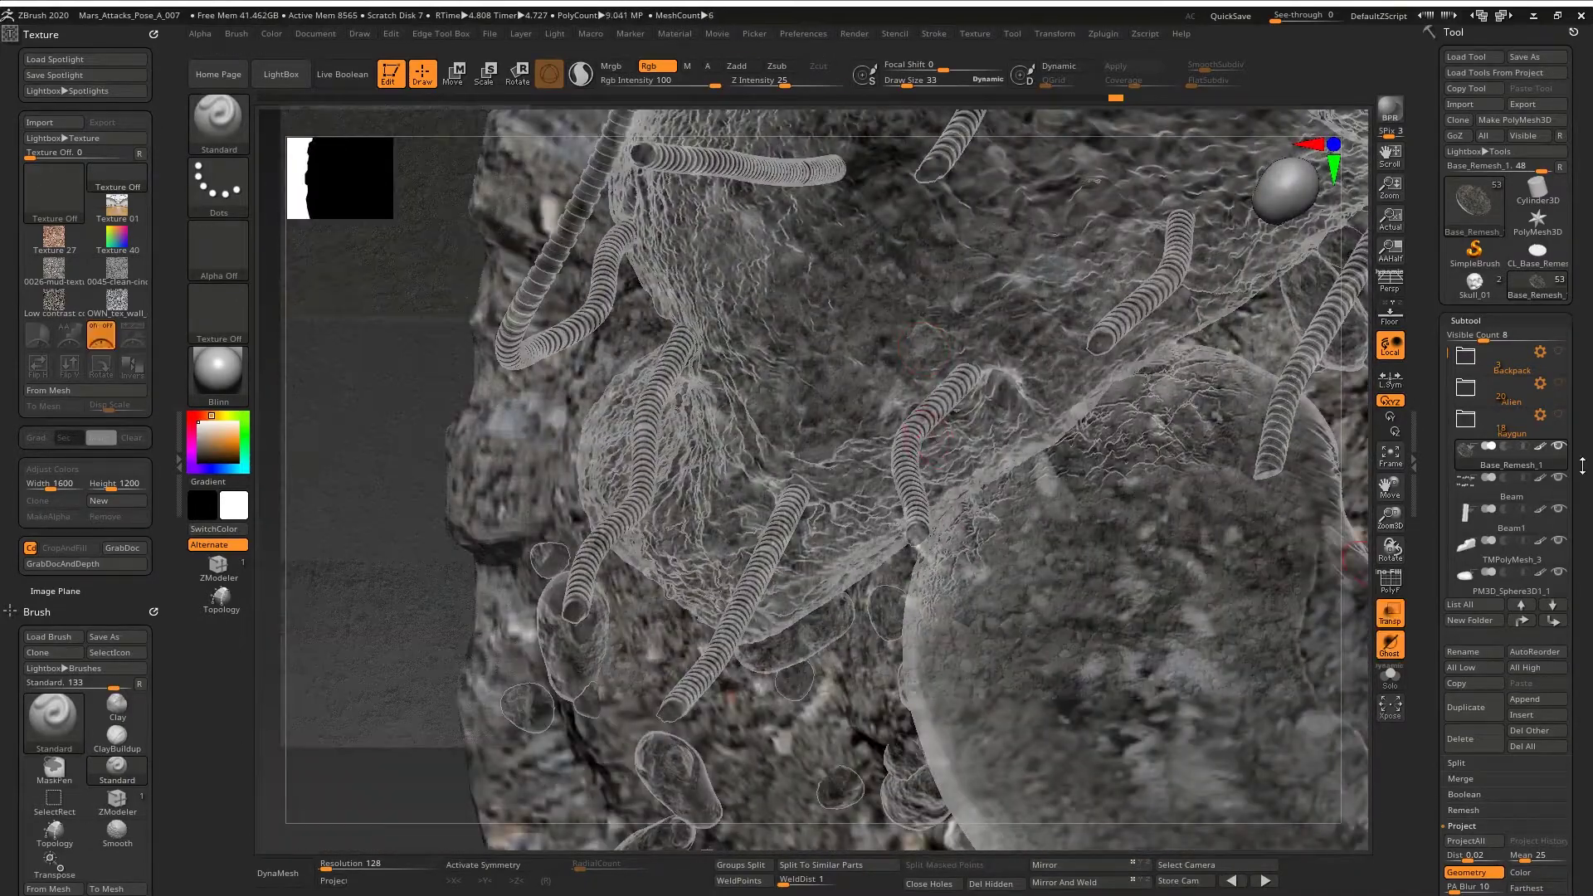
{"action": "left_click", "coordinate": [1559, 447]}
{"action": "right_click_drag", "start_coordinate": [898, 386], "coordinate": [830, 378]}
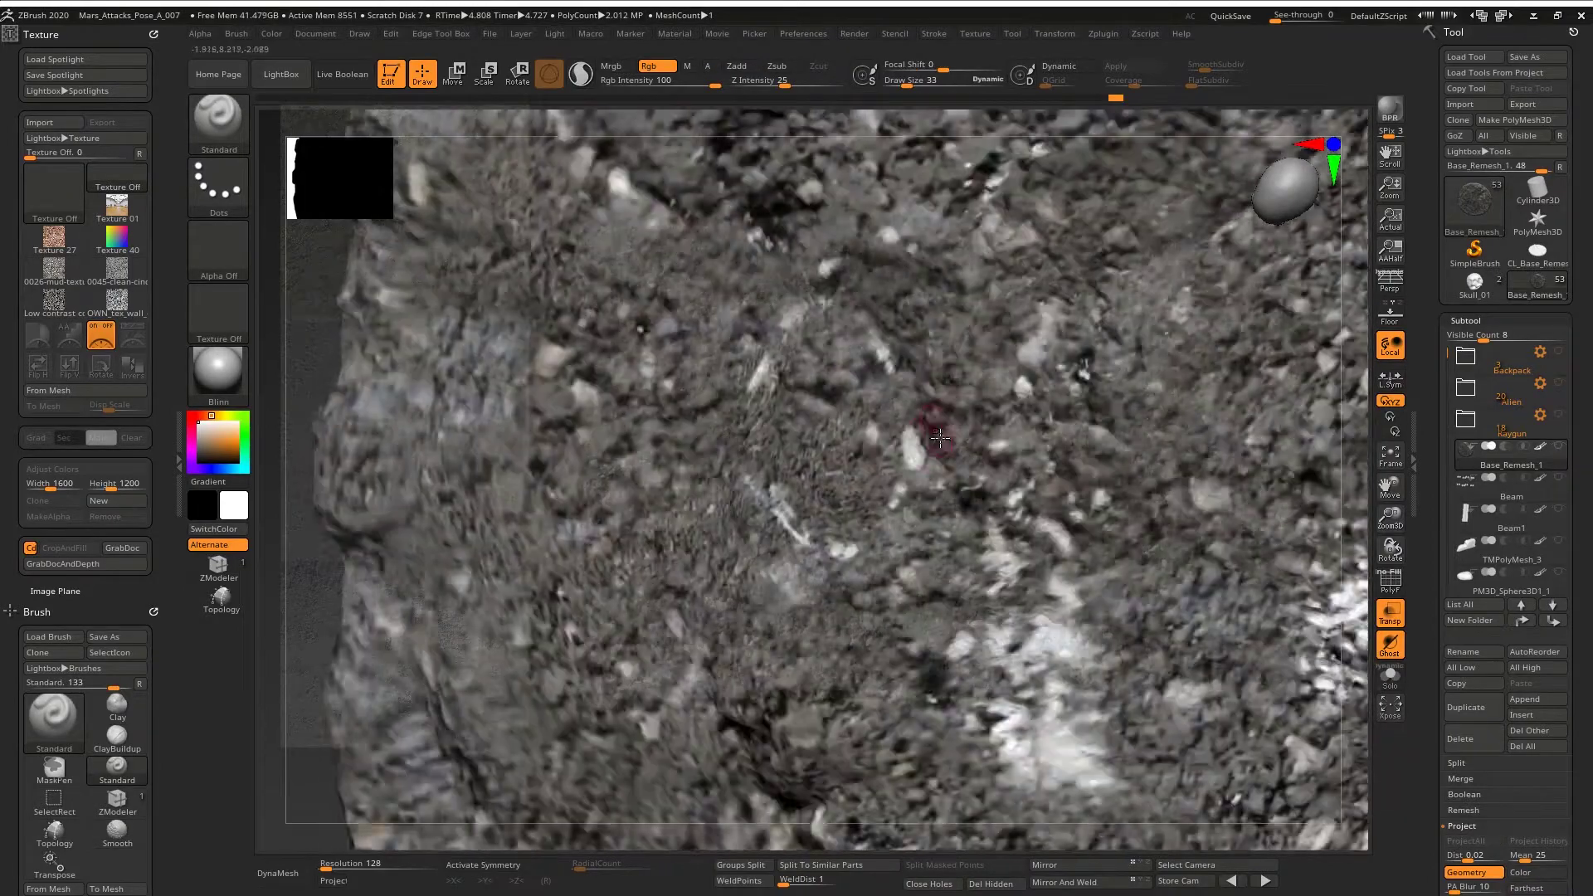
- Paint the gravel texture across the ground of Base_Remesh_1 up to its rim with draw size 109
{"action": "mouse_move", "coordinate": [932, 427]}
{"action": "right_mouse_down", "text": "alt"}
{"action": "mouse_move", "coordinate": [829, 249]}
{"action": "mouse_move", "coordinate": [922, 420]}
{"action": "mouse_move", "coordinate": [940, 423]}
{"action": "mouse_move", "coordinate": [887, 475]}
{"action": "mouse_move", "coordinate": [776, 450]}
{"action": "right_mouse_up", "text": "alt"}
{"action": "key", "text": "space"}
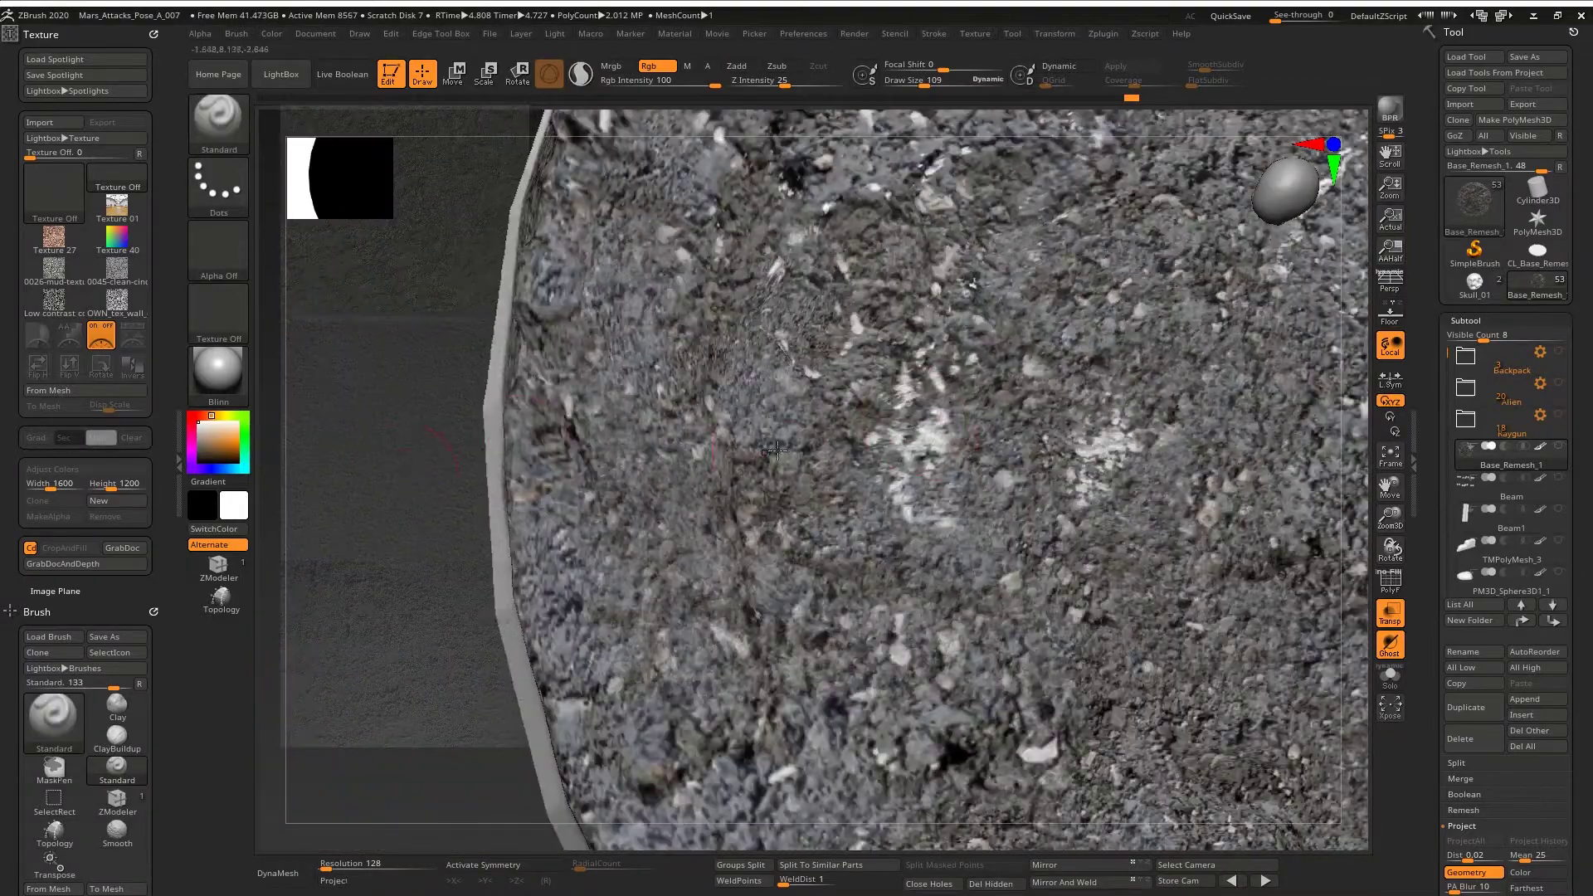
{"action": "right_click_drag", "start_coordinate": [1098, 493], "coordinate": [937, 409]}
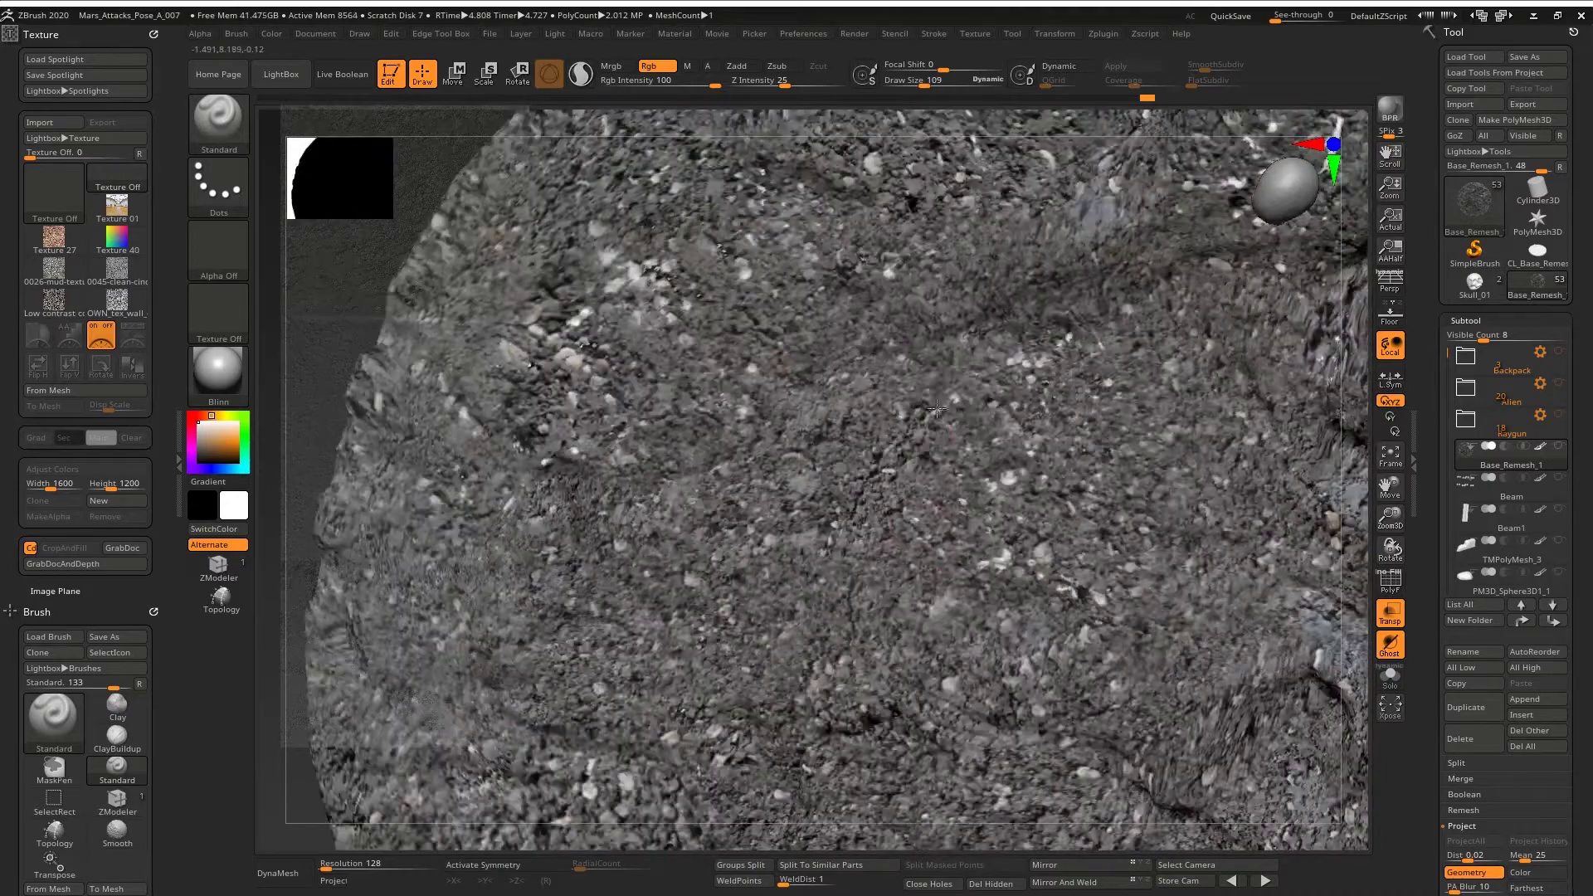
{"action": "right_click_drag", "start_coordinate": [1019, 356], "coordinate": [788, 408]}
{"action": "right_click_drag", "start_coordinate": [881, 423], "coordinate": [923, 510]}
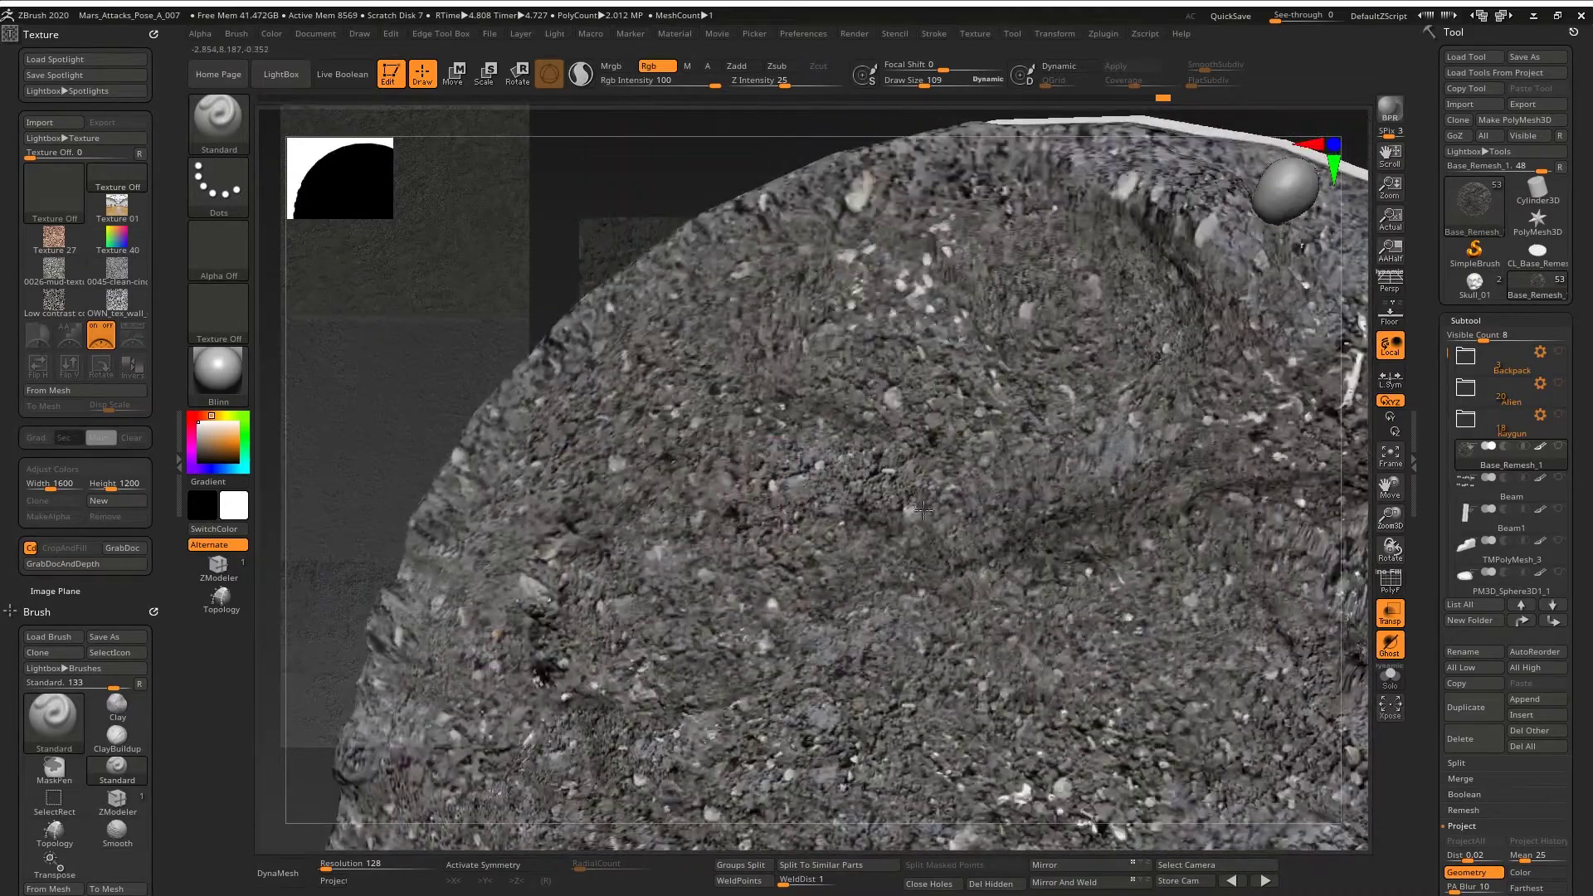
{"action": "right_click_drag", "start_coordinate": [951, 313], "coordinate": [911, 445]}
{"action": "right_click_drag", "start_coordinate": [830, 262], "coordinate": [996, 415]}
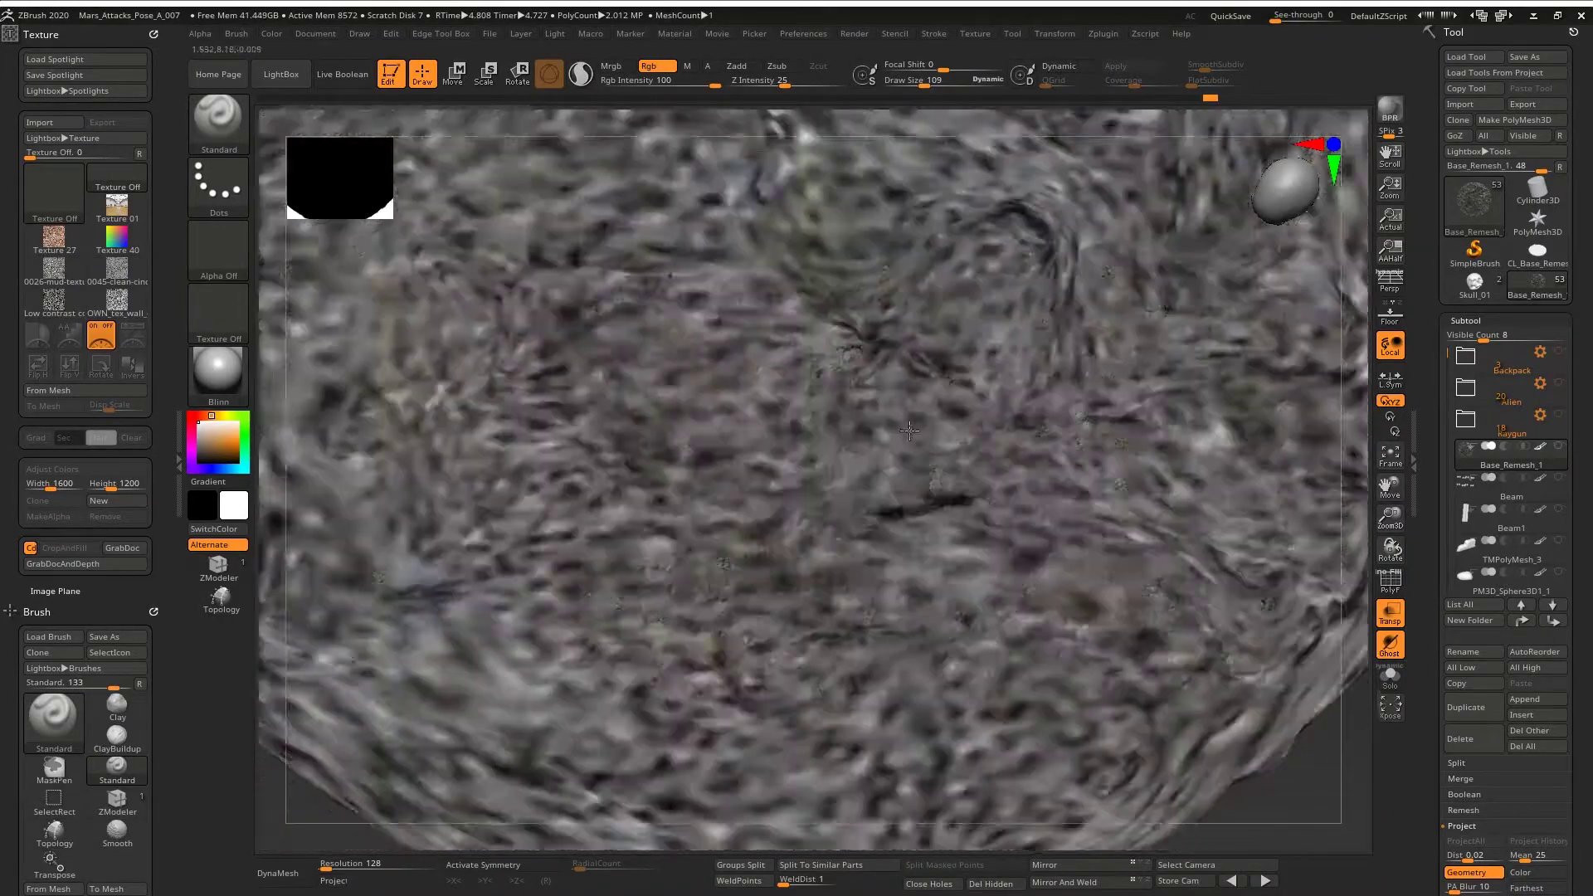
- Show the Spotlight images, pick the beige stone texture and enlarge it over the ground
{"action": "key", "text": "shift+z"}
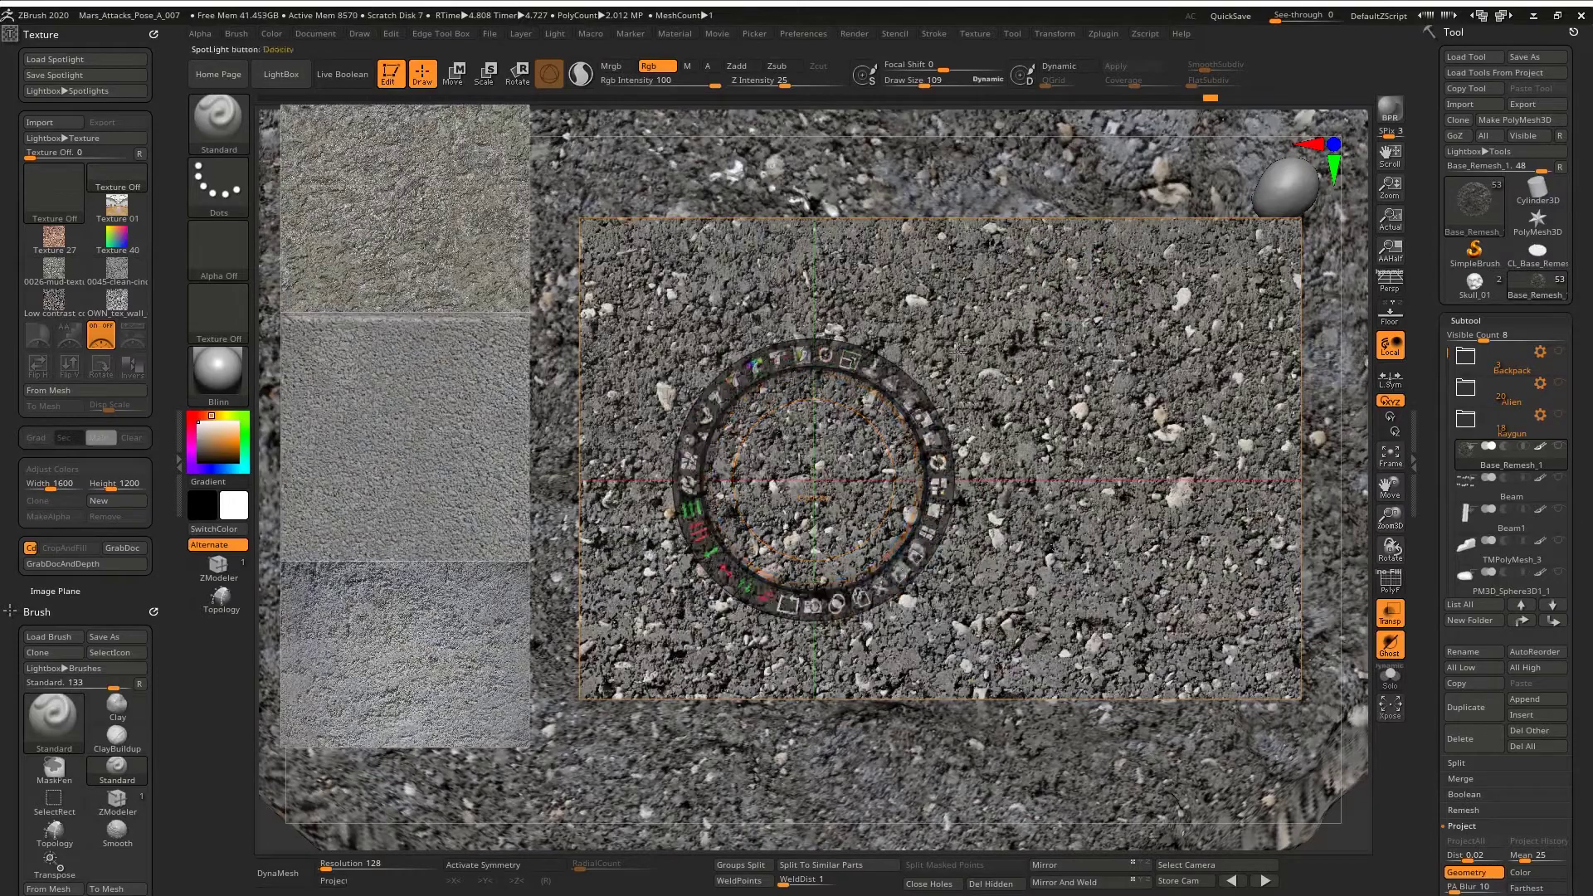
{"action": "left_click", "coordinate": [928, 532]}
{"action": "left_click_drag", "start_coordinate": [397, 247], "coordinate": [908, 512]}
{"action": "left_click_drag", "start_coordinate": [944, 393], "coordinate": [1008, 448]}
{"action": "left_click_drag", "start_coordinate": [935, 336], "coordinate": [1057, 329]}
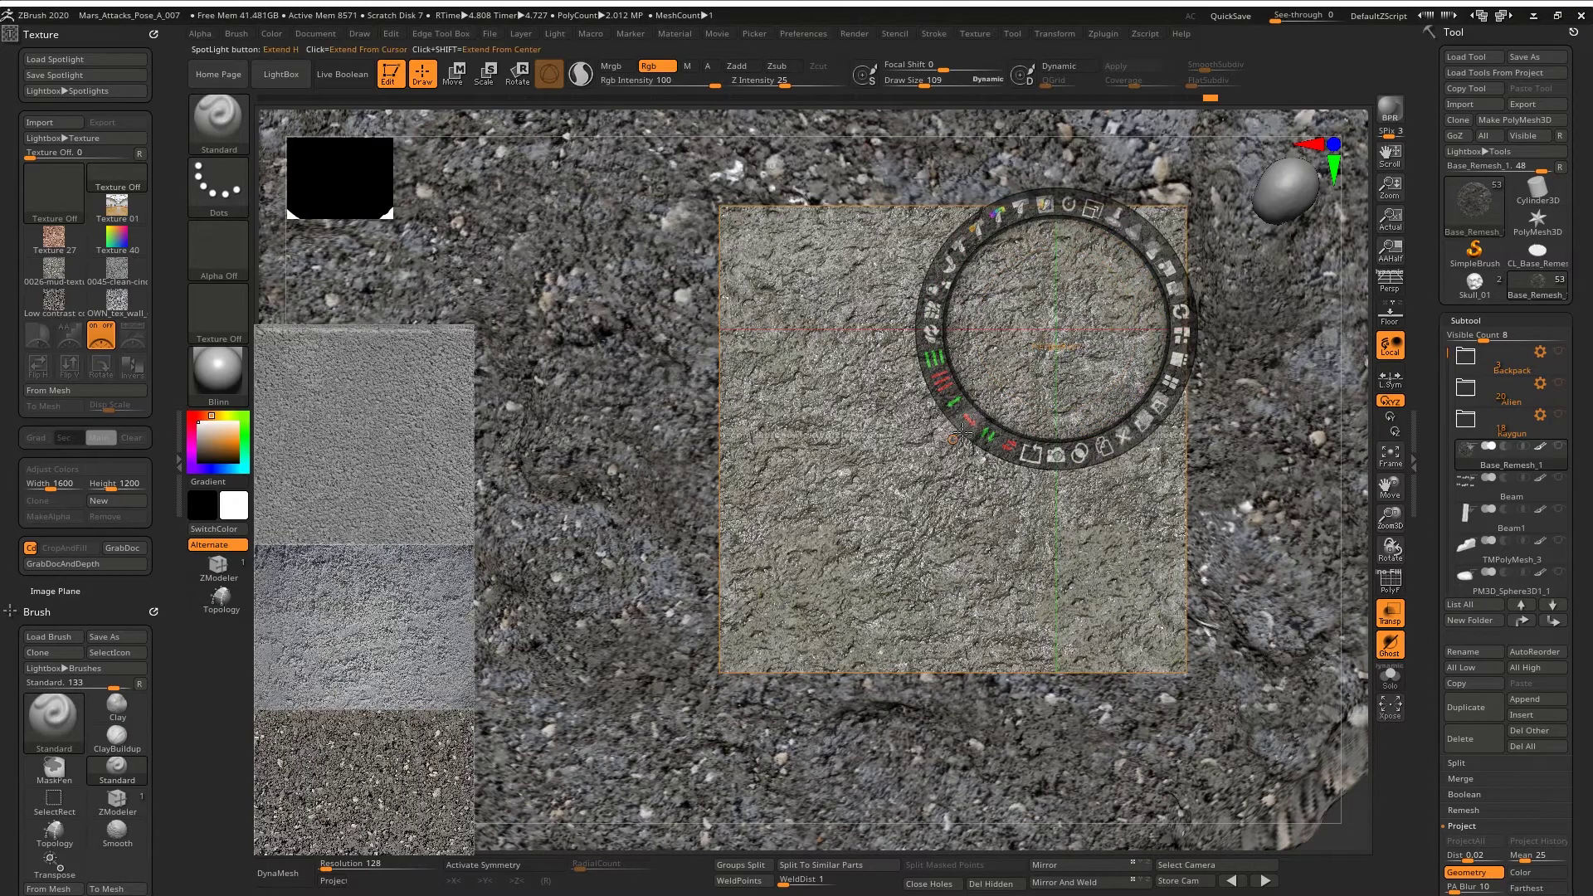
- Undo the first stroke and blend the stone texture lightly into the ground hollow with draw size 77 and Rgb Intensity 12
{"action": "key", "text": "z"}
{"action": "key", "text": "ctrl+z"}
{"action": "left_click", "coordinate": [661, 80]}
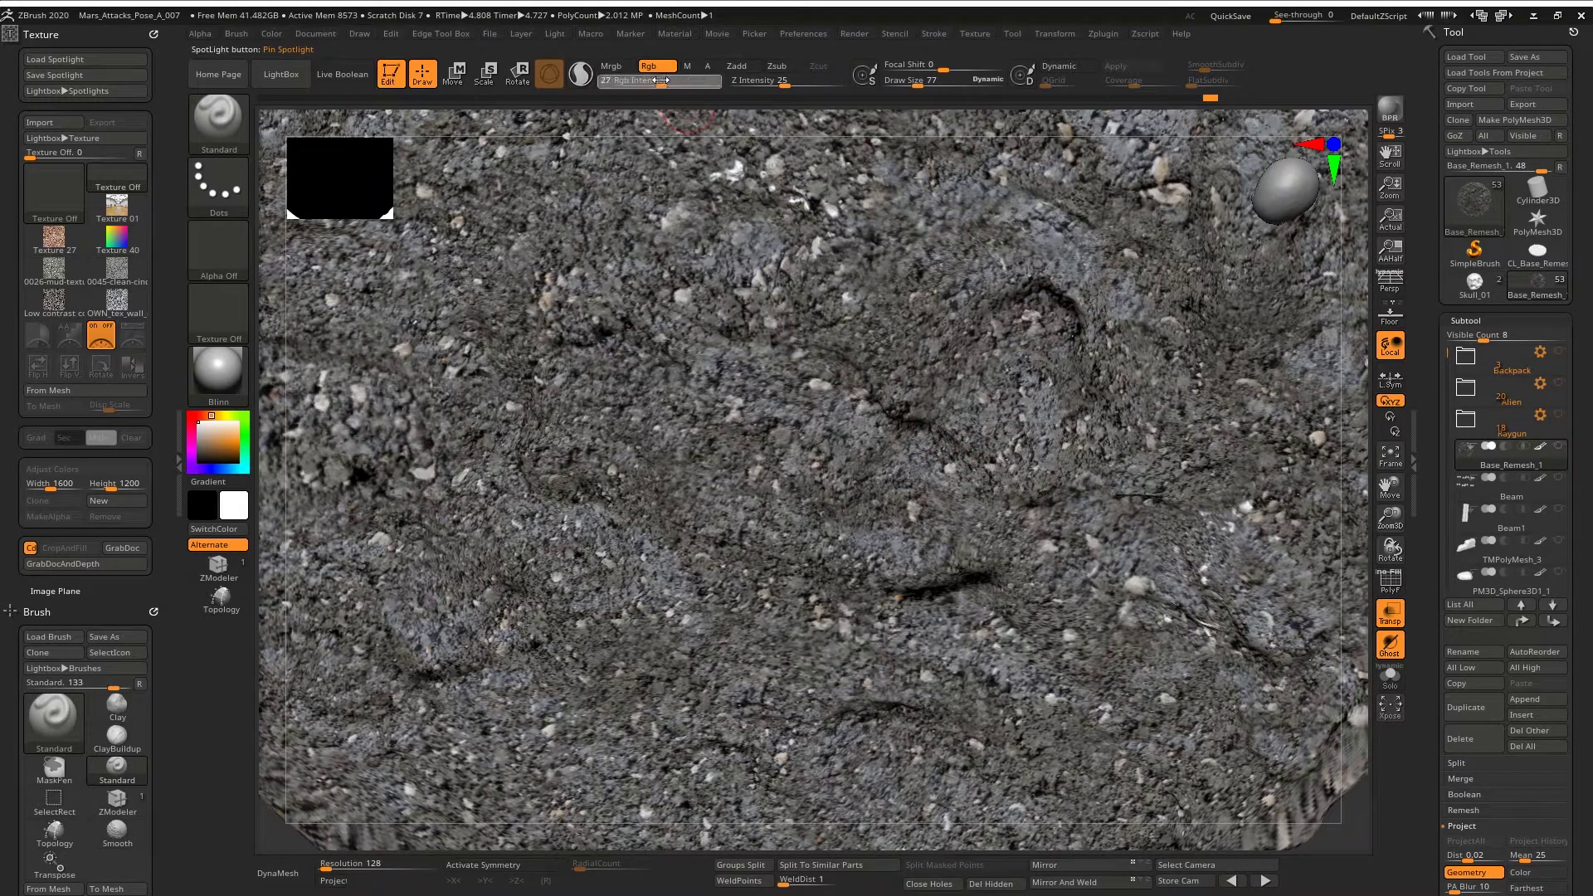
{"action": "right_click_drag", "start_coordinate": [946, 441], "coordinate": [996, 390]}
{"action": "left_click_drag", "start_coordinate": [995, 390], "coordinate": [1021, 349]}
{"action": "right_click_drag", "start_coordinate": [1017, 357], "coordinate": [954, 440]}
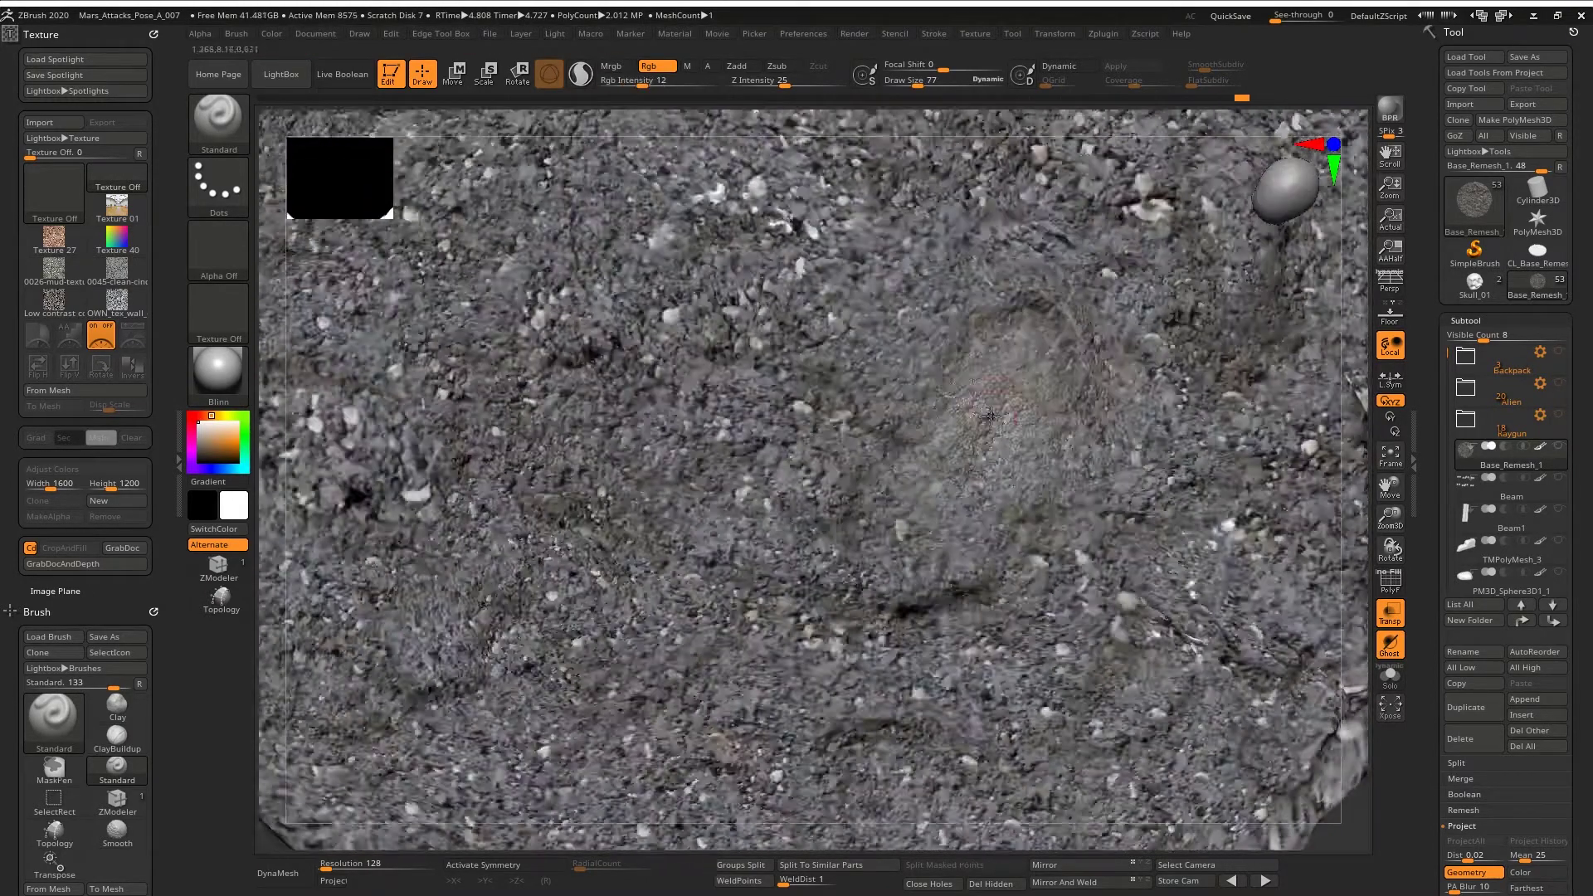
- Reduce the draw size to 39 and paint the stone texture inside the two shallow ground depressions
{"action": "key", "text": "space"}
{"action": "left_click_drag", "start_coordinate": [1011, 374], "coordinate": [1001, 373]}
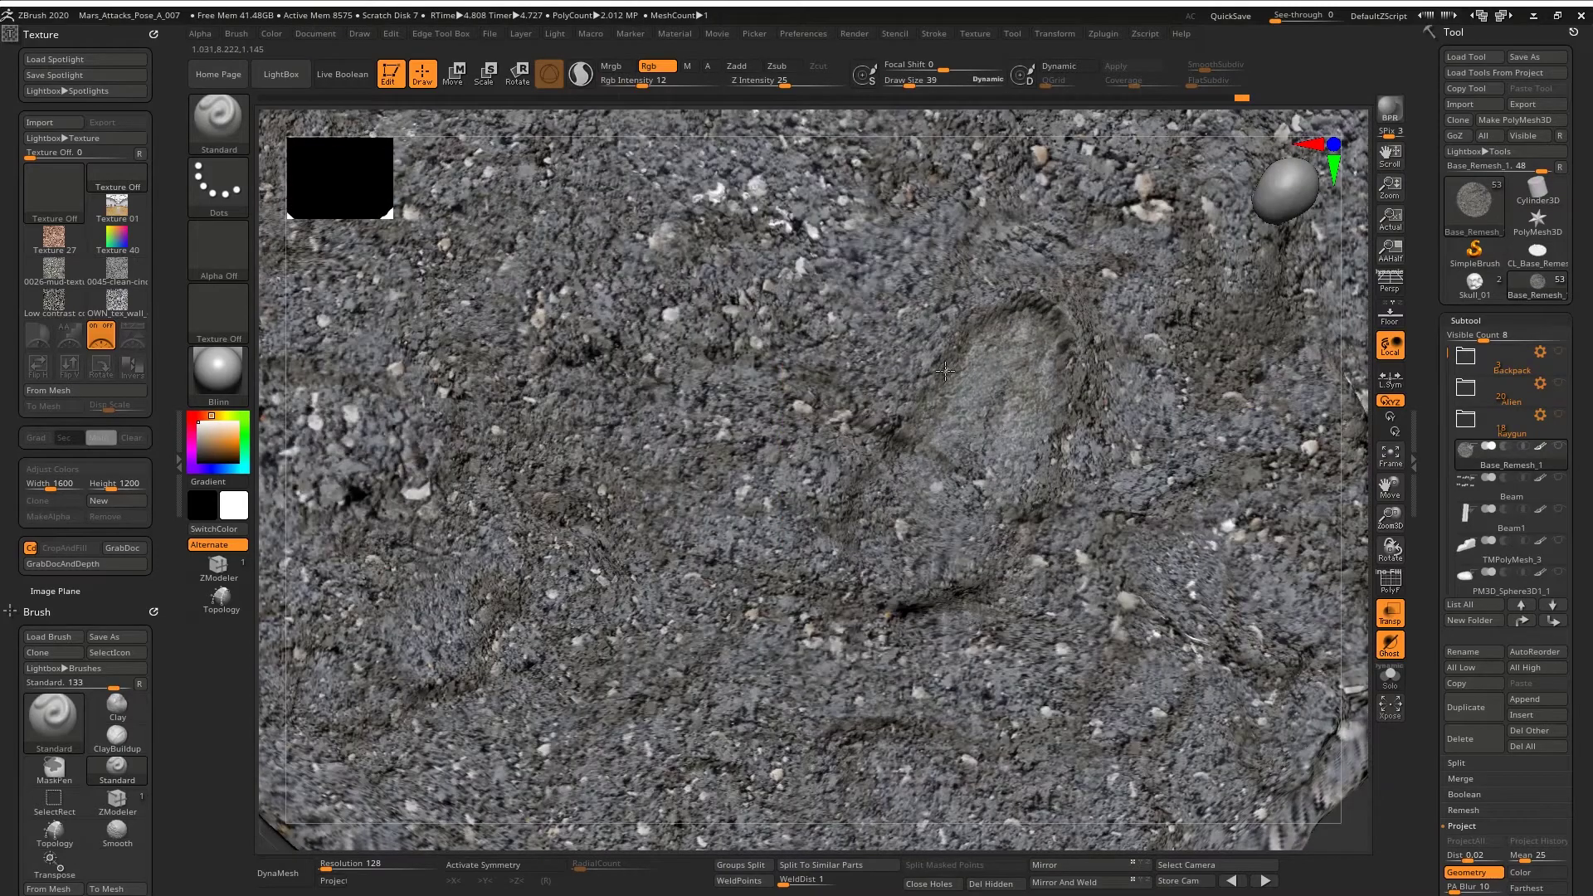
{"action": "left_click_drag", "start_coordinate": [897, 451], "coordinate": [929, 531]}
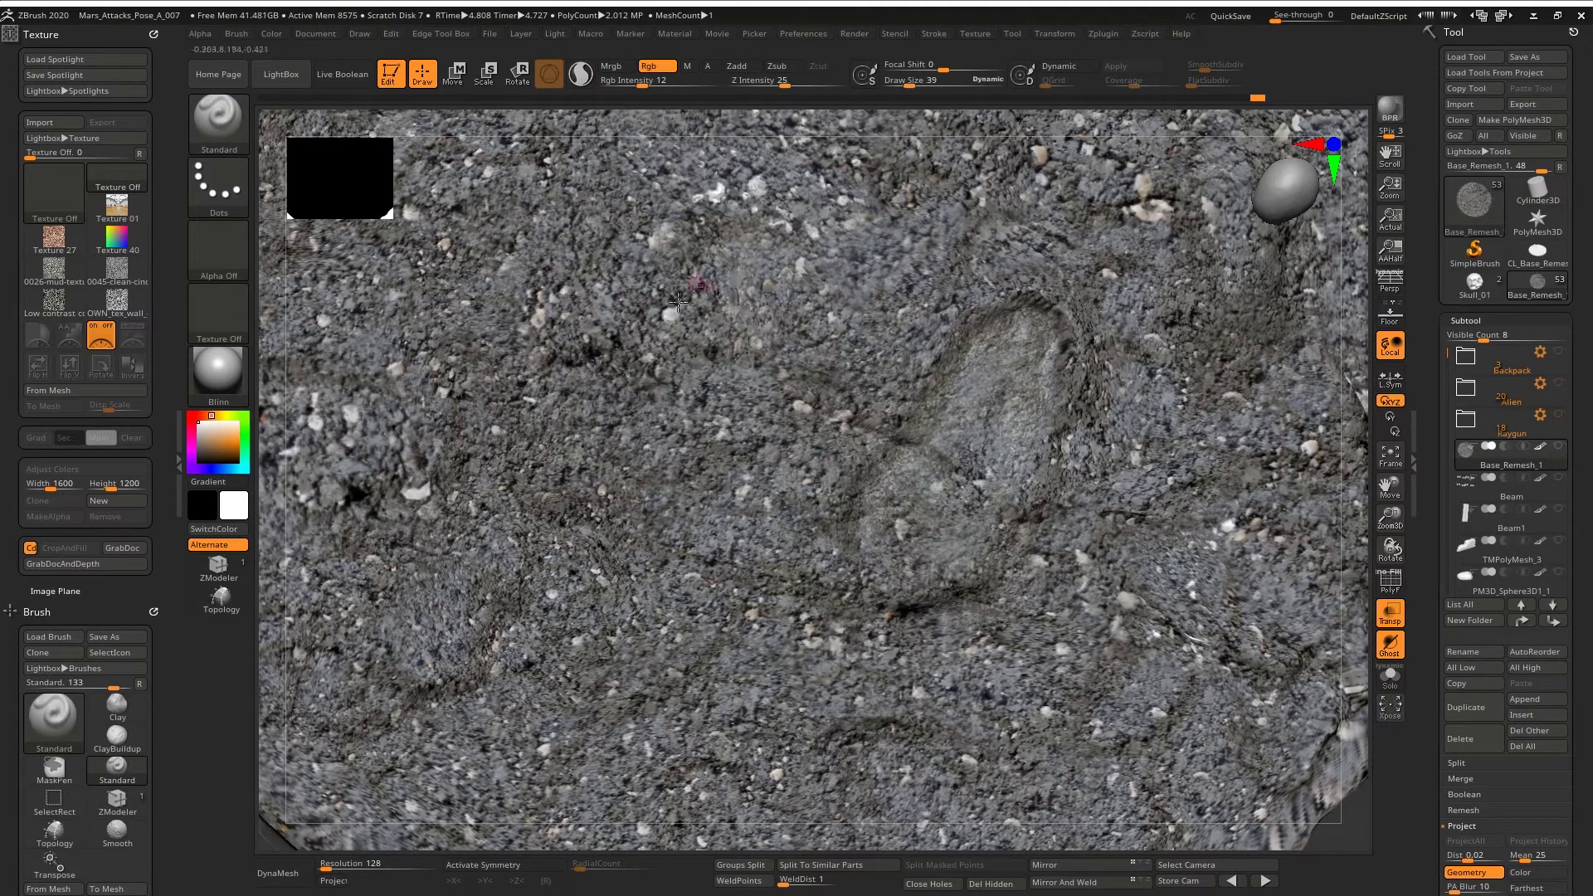
- Set the draw size to 36 and paint the stone texture over the creases near the far rim
{"action": "right_click_drag", "start_coordinate": [790, 332], "coordinate": [705, 398], "text": "ctrl"}
{"action": "mouse_move", "coordinate": [705, 398]}
{"action": "right_mouse_down", "text": "ctrl"}
{"action": "mouse_move", "coordinate": [775, 509]}
{"action": "mouse_move", "coordinate": [789, 490]}
{"action": "right_mouse_up", "text": "ctrl"}
{"action": "key", "text": "space"}
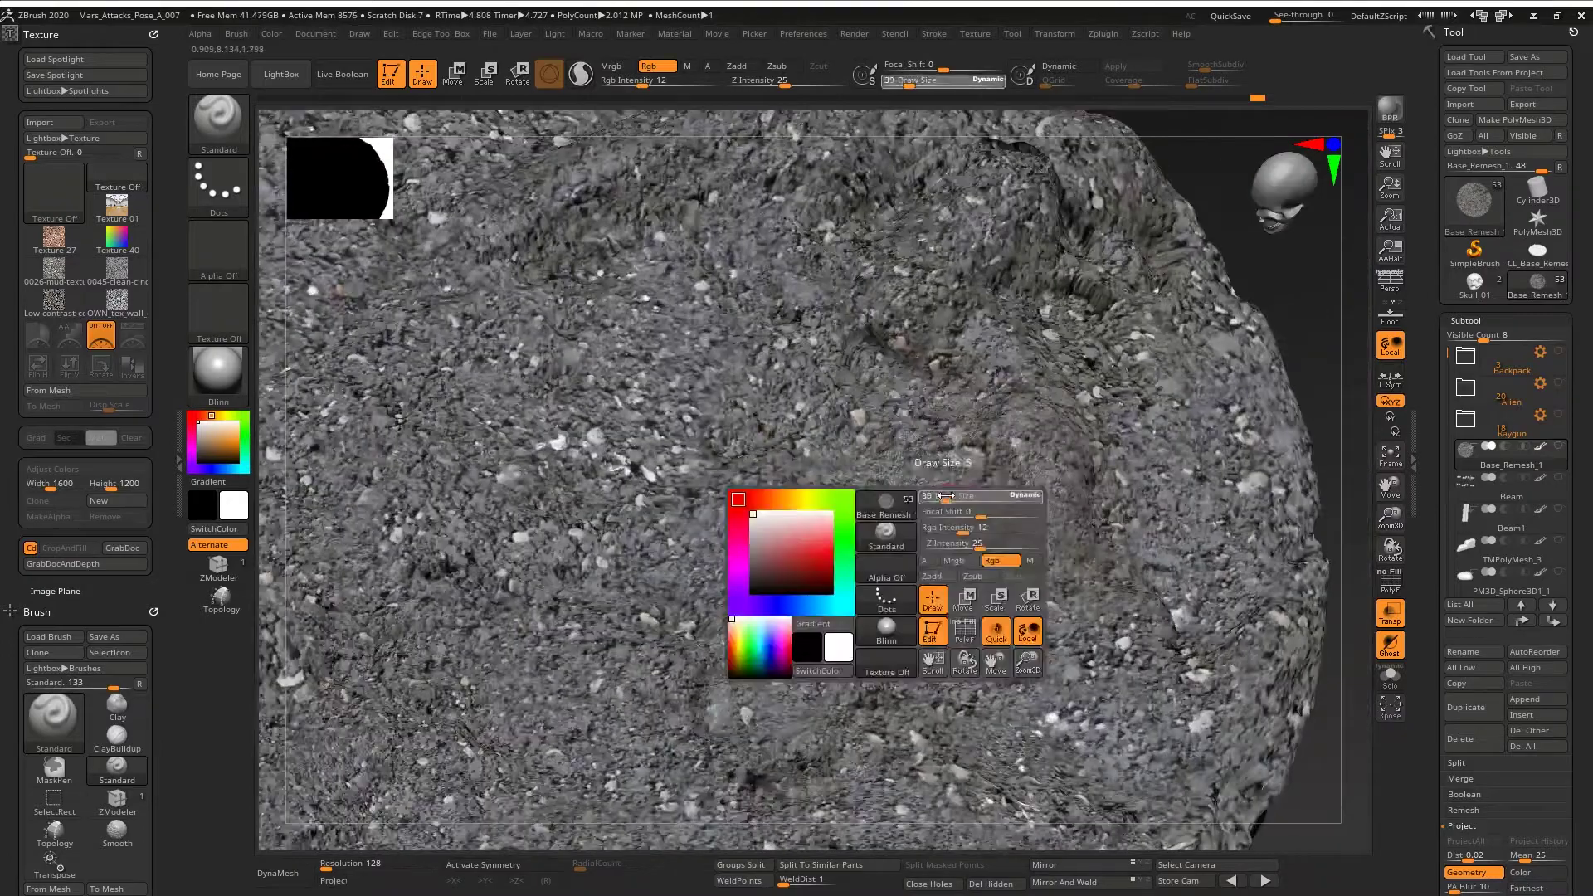
{"action": "left_click", "coordinate": [952, 497]}
{"action": "left_click_drag", "start_coordinate": [887, 356], "coordinate": [1041, 304]}
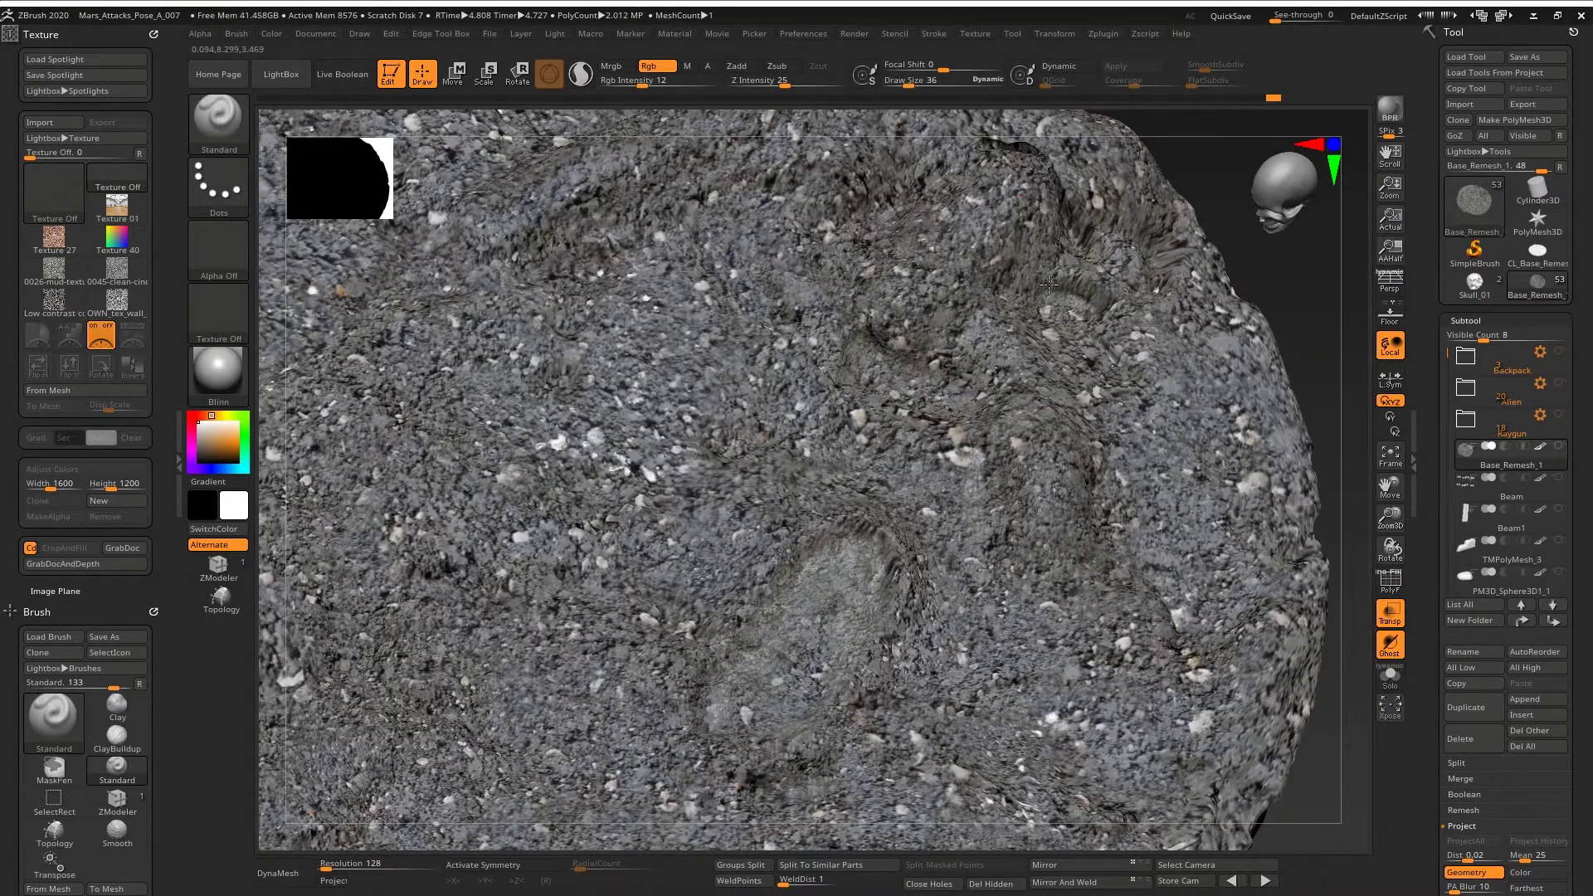
- Vary the ground between the depressions and the base's rim with faint strokes of the stone texture
{"action": "right_click_drag", "start_coordinate": [705, 286], "coordinate": [858, 378]}
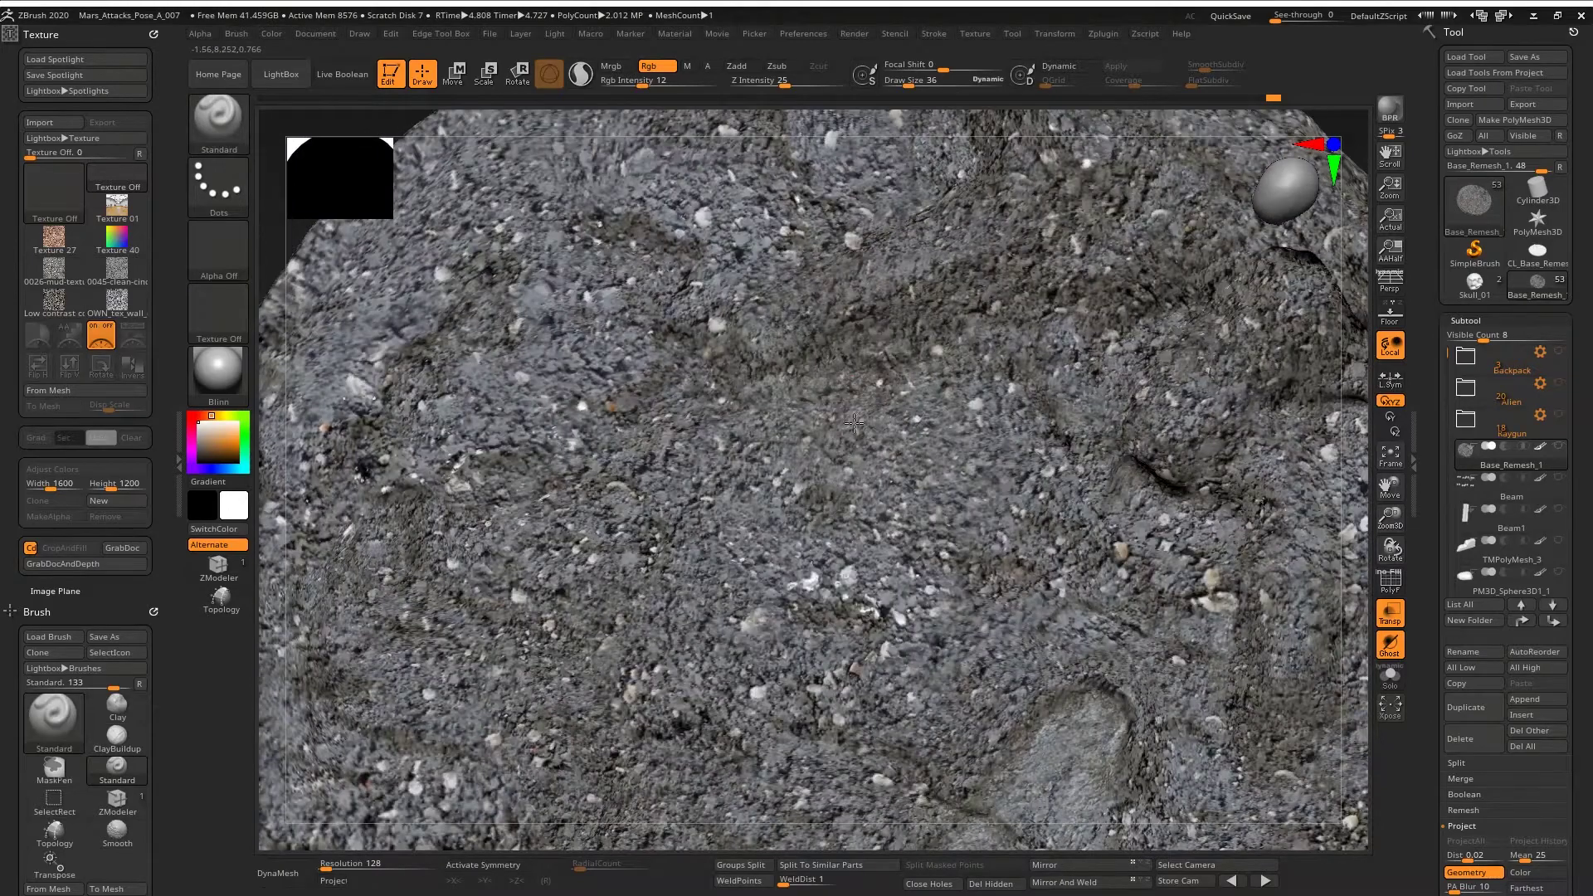
{"action": "right_click_drag", "start_coordinate": [919, 363], "coordinate": [860, 442]}
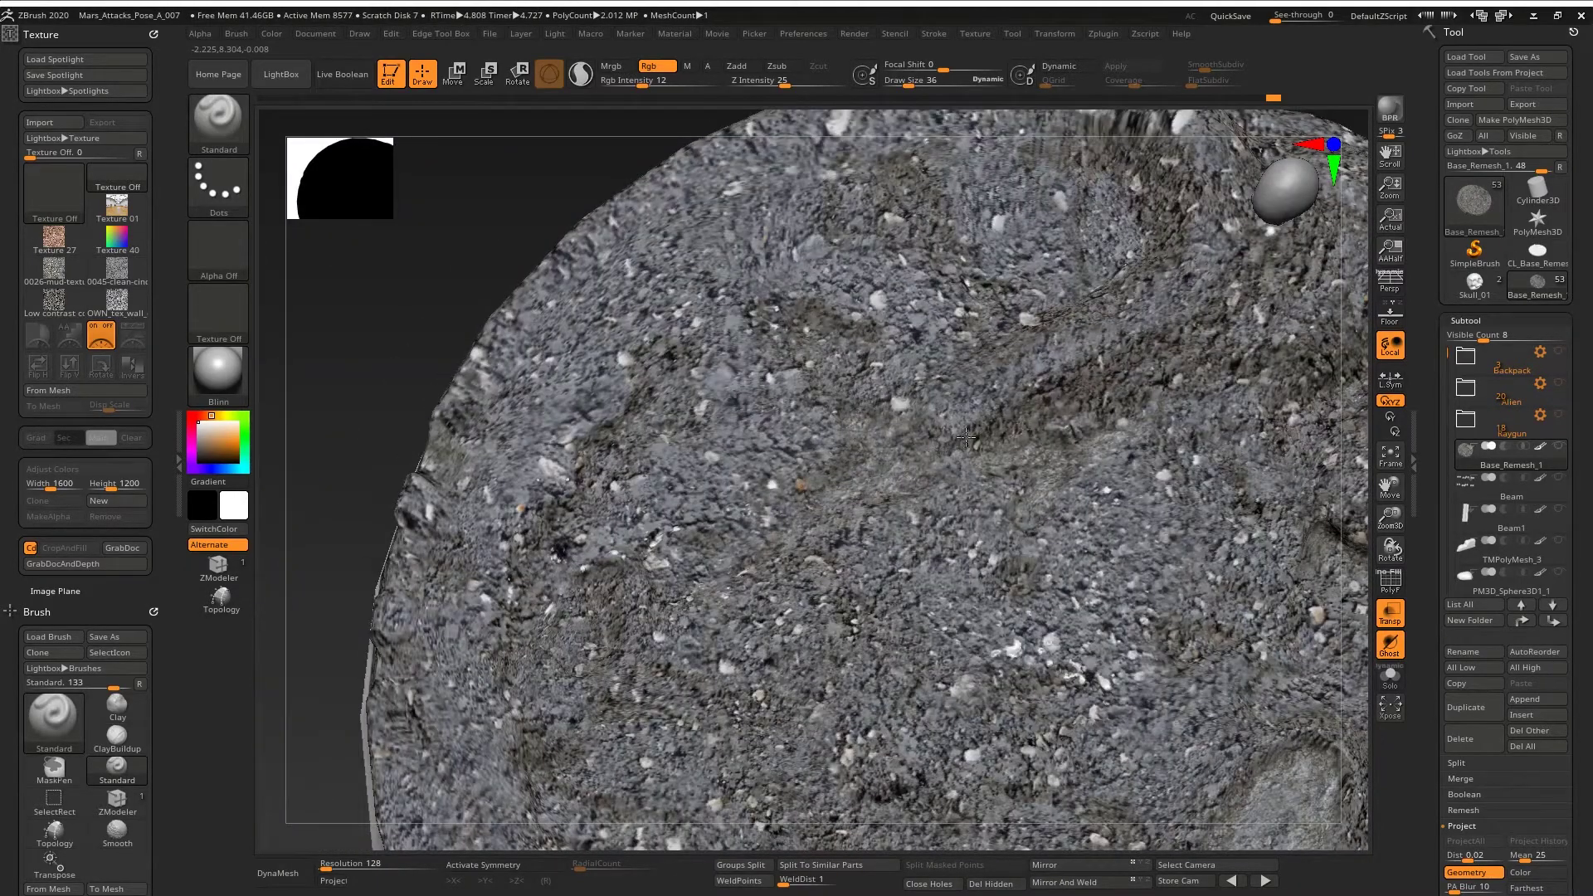
{"action": "right_click_drag", "start_coordinate": [965, 438], "coordinate": [944, 425]}
{"action": "right_click_drag", "start_coordinate": [1077, 424], "coordinate": [938, 316]}
{"action": "key", "text": "shift+z"}
- Mask the ground by cavity, replace that with a mask by smoothness, and check the mask with the polyframe display
{"action": "right_click_drag", "start_coordinate": [852, 536], "coordinate": [921, 507]}
{"action": "left_click_drag", "start_coordinate": [1443, 734], "coordinate": [1446, 293]}
{"action": "left_click", "coordinate": [1467, 717]}
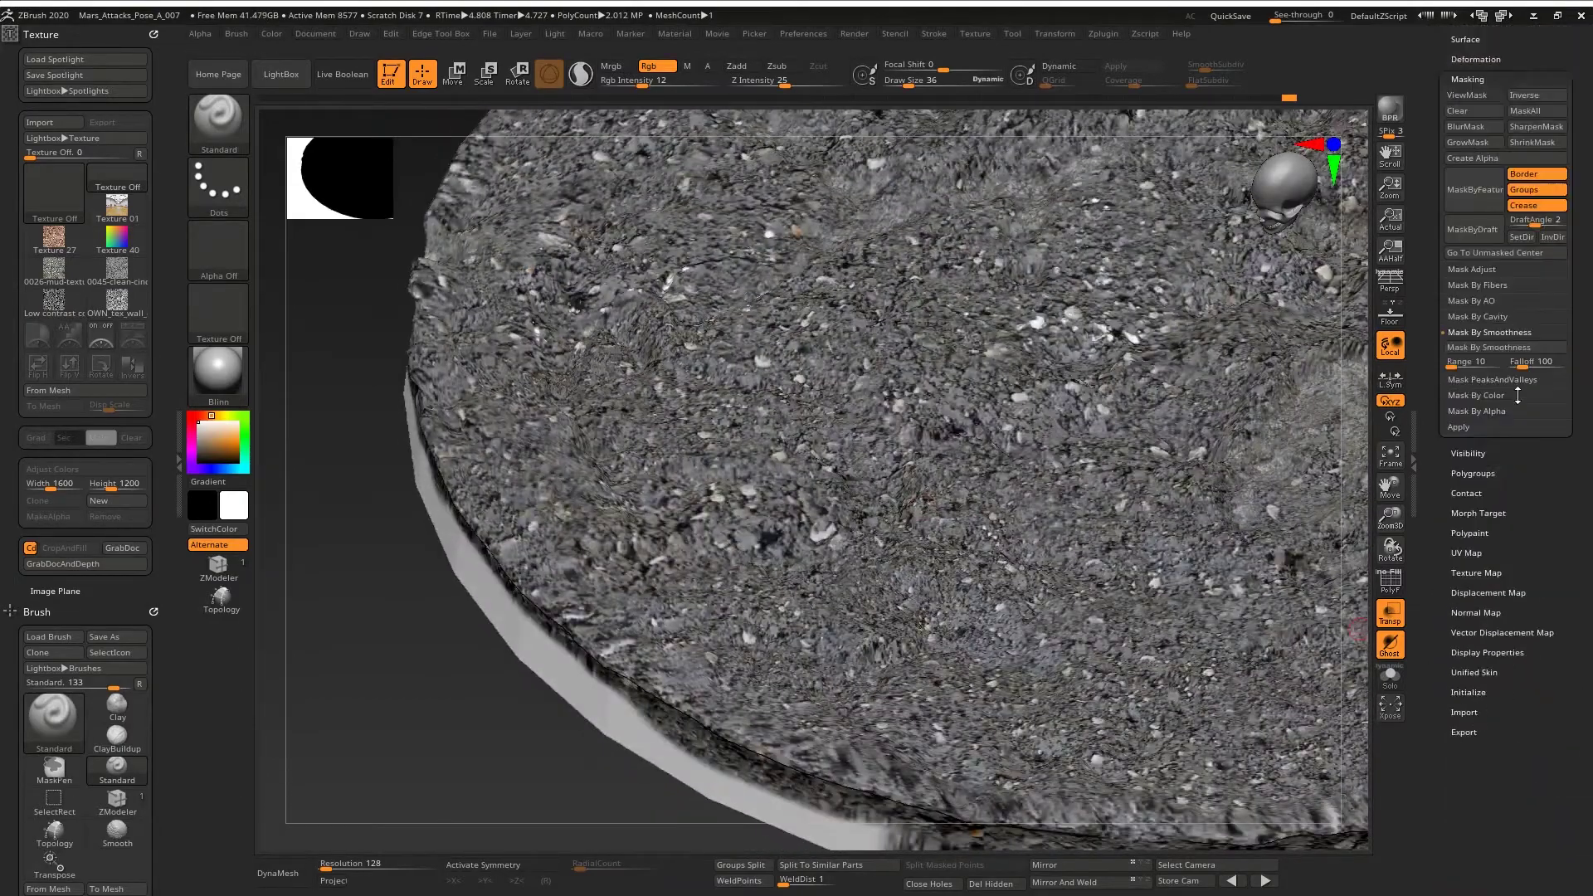
{"action": "left_click", "coordinate": [1478, 315]}
{"action": "left_click", "coordinate": [1473, 331]}
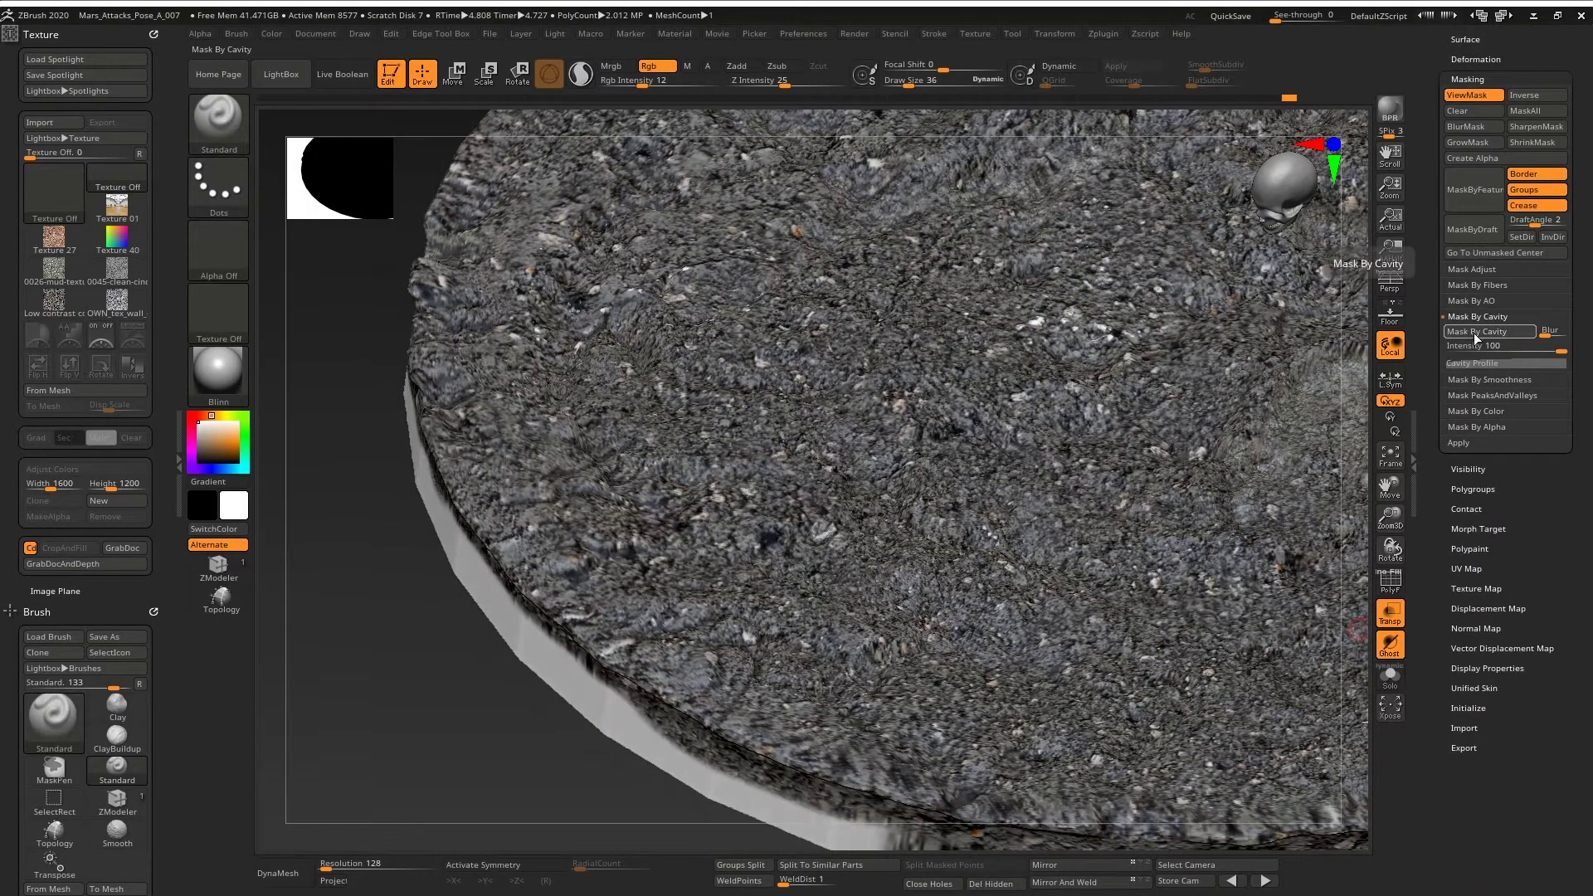
{"action": "left_click", "coordinate": [1473, 379]}
{"action": "left_click", "coordinate": [1491, 347]}
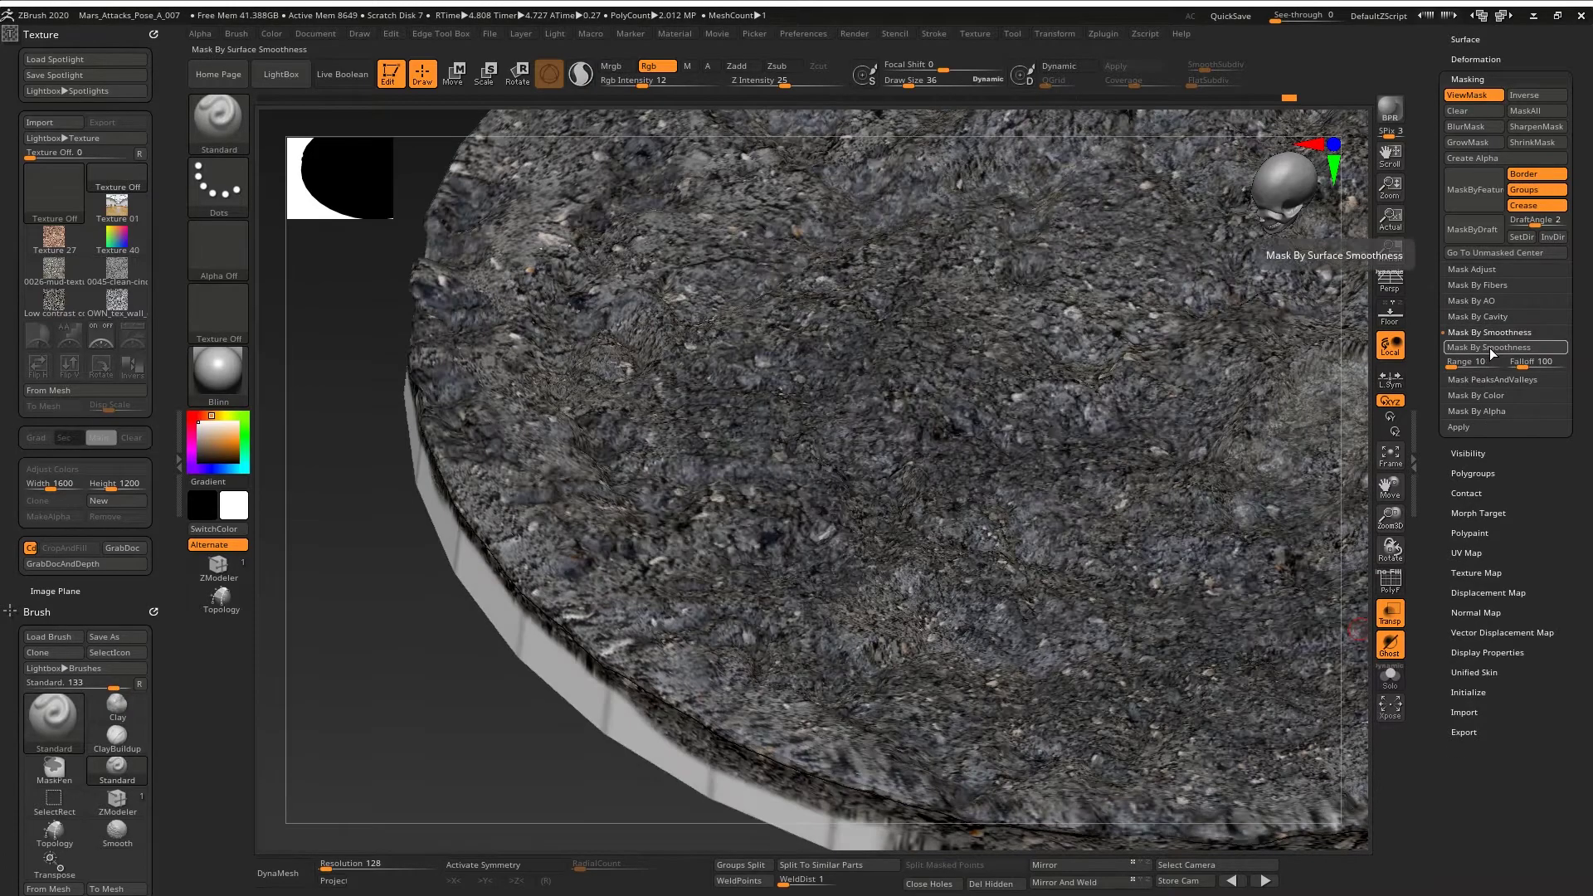
{"action": "key", "text": "f"}
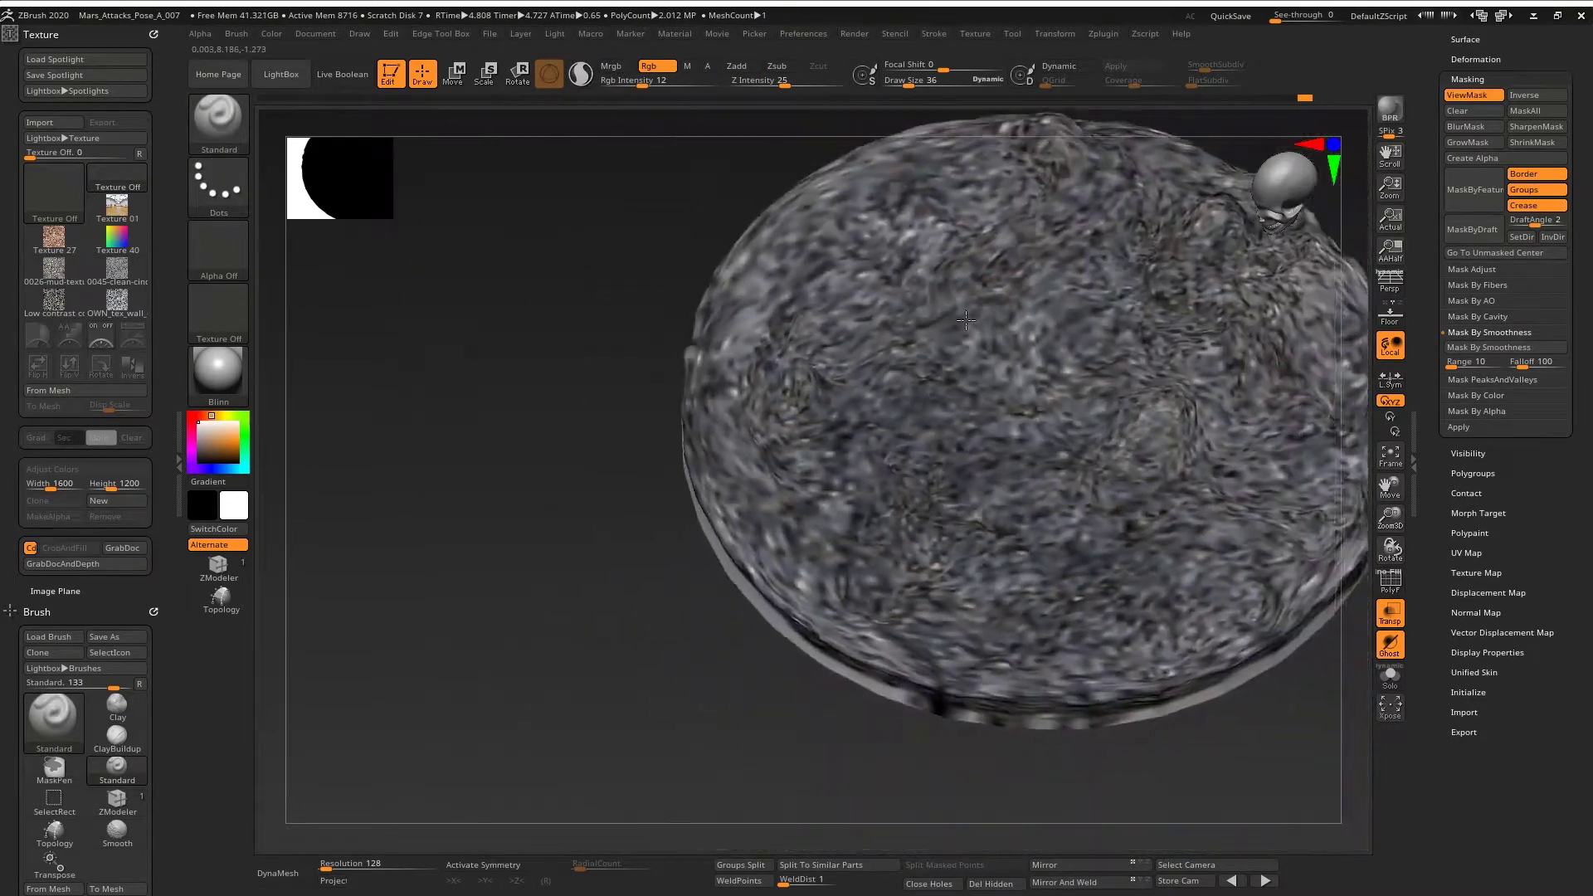
{"action": "left_click", "coordinate": [1391, 584]}
{"action": "left_click", "coordinate": [1391, 583]}
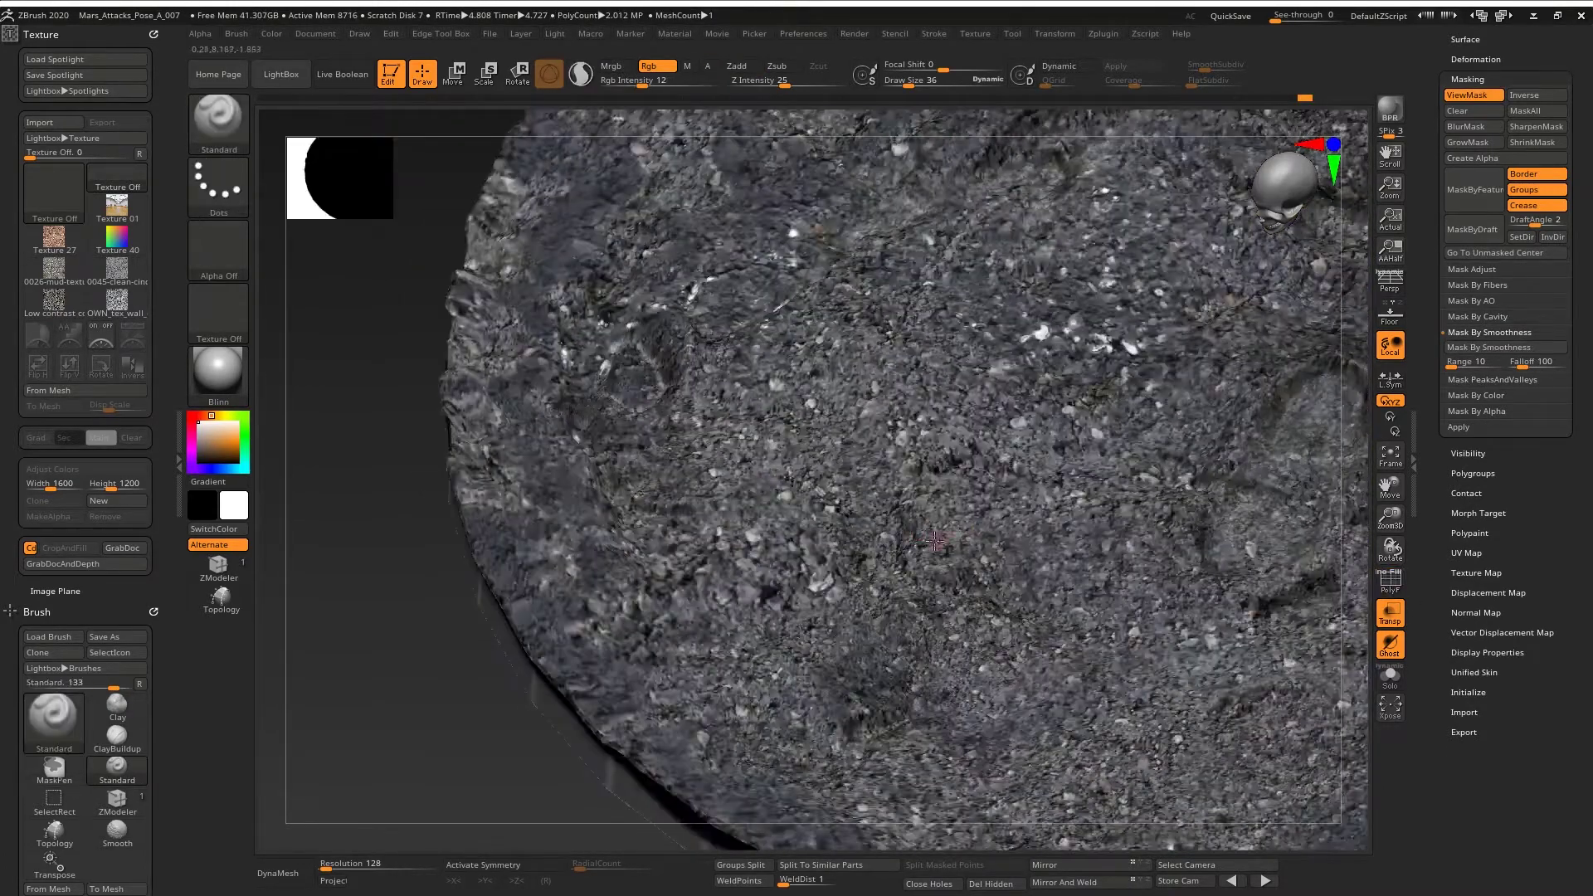
- Raise the draw size to 99 and lightly paint the stone texture over the masked ground toward the front rim
{"action": "right_click", "coordinate": [927, 535]}
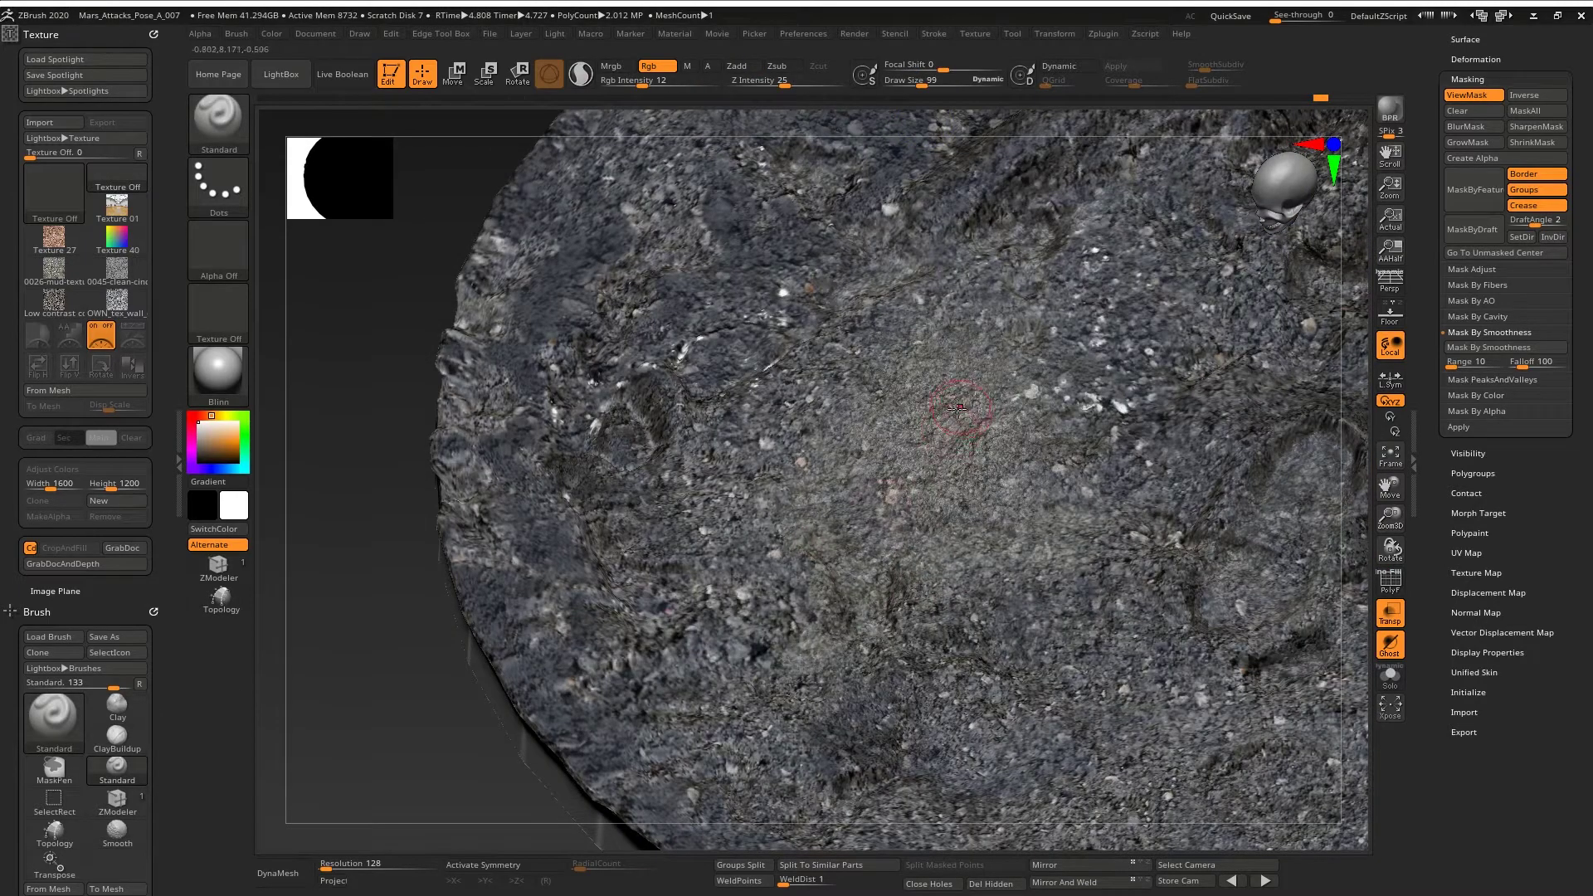
{"action": "right_click_drag", "start_coordinate": [1095, 576], "coordinate": [975, 563], "text": "alt"}
{"action": "right_click_drag", "start_coordinate": [958, 667], "coordinate": [1017, 451], "text": "alt"}
{"action": "left_click_drag", "start_coordinate": [950, 377], "coordinate": [1017, 451]}
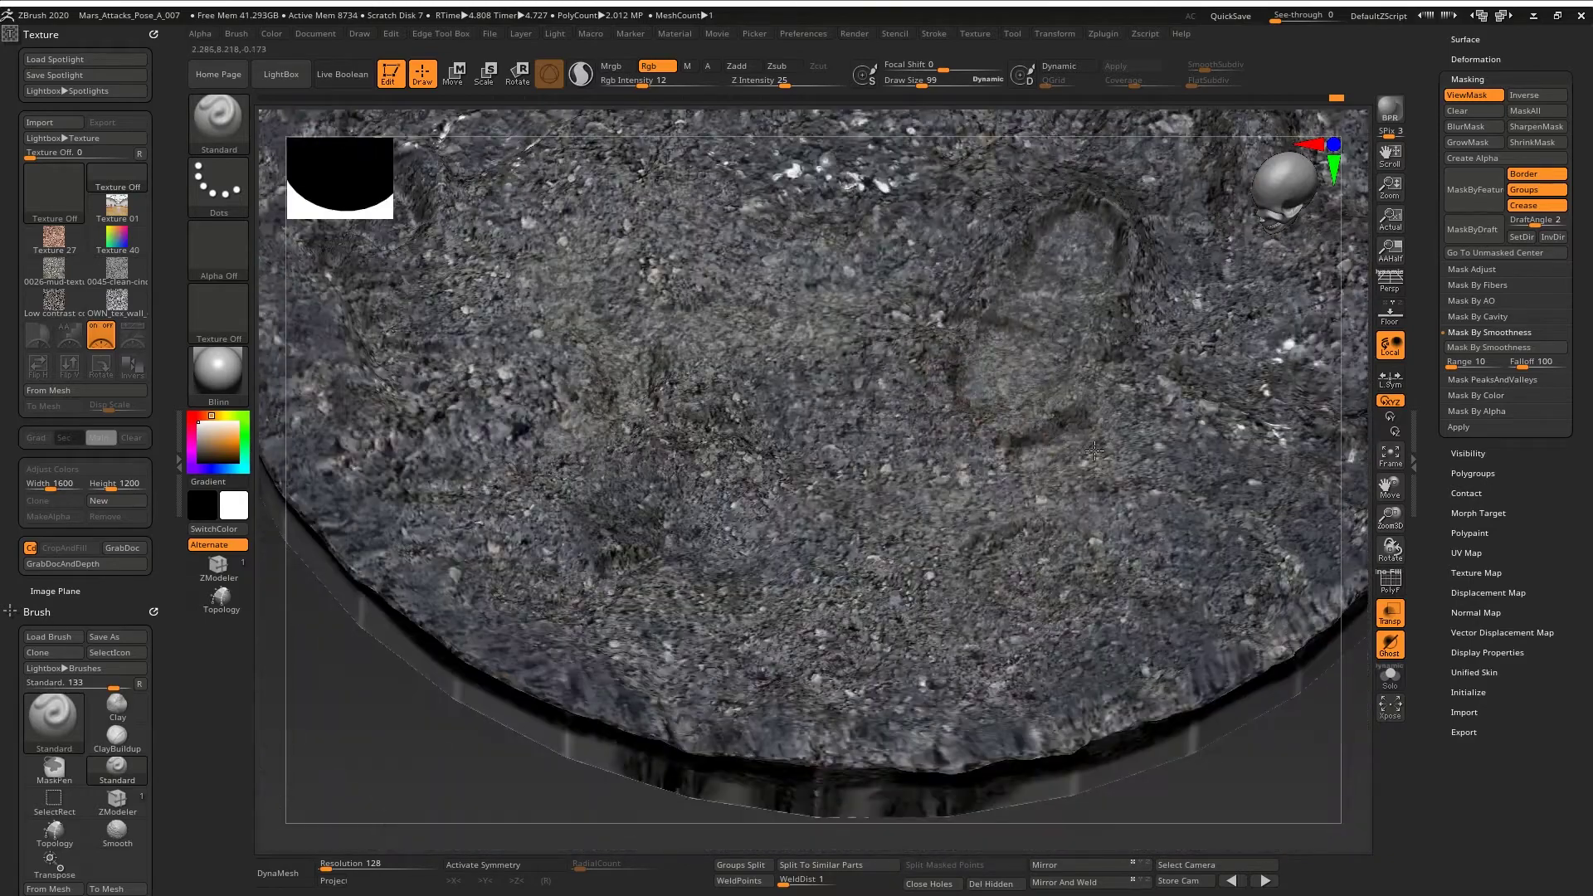
{"action": "right_click_drag", "start_coordinate": [1150, 610], "coordinate": [944, 476], "text": "alt"}
{"action": "left_click_drag", "start_coordinate": [996, 307], "coordinate": [971, 216]}
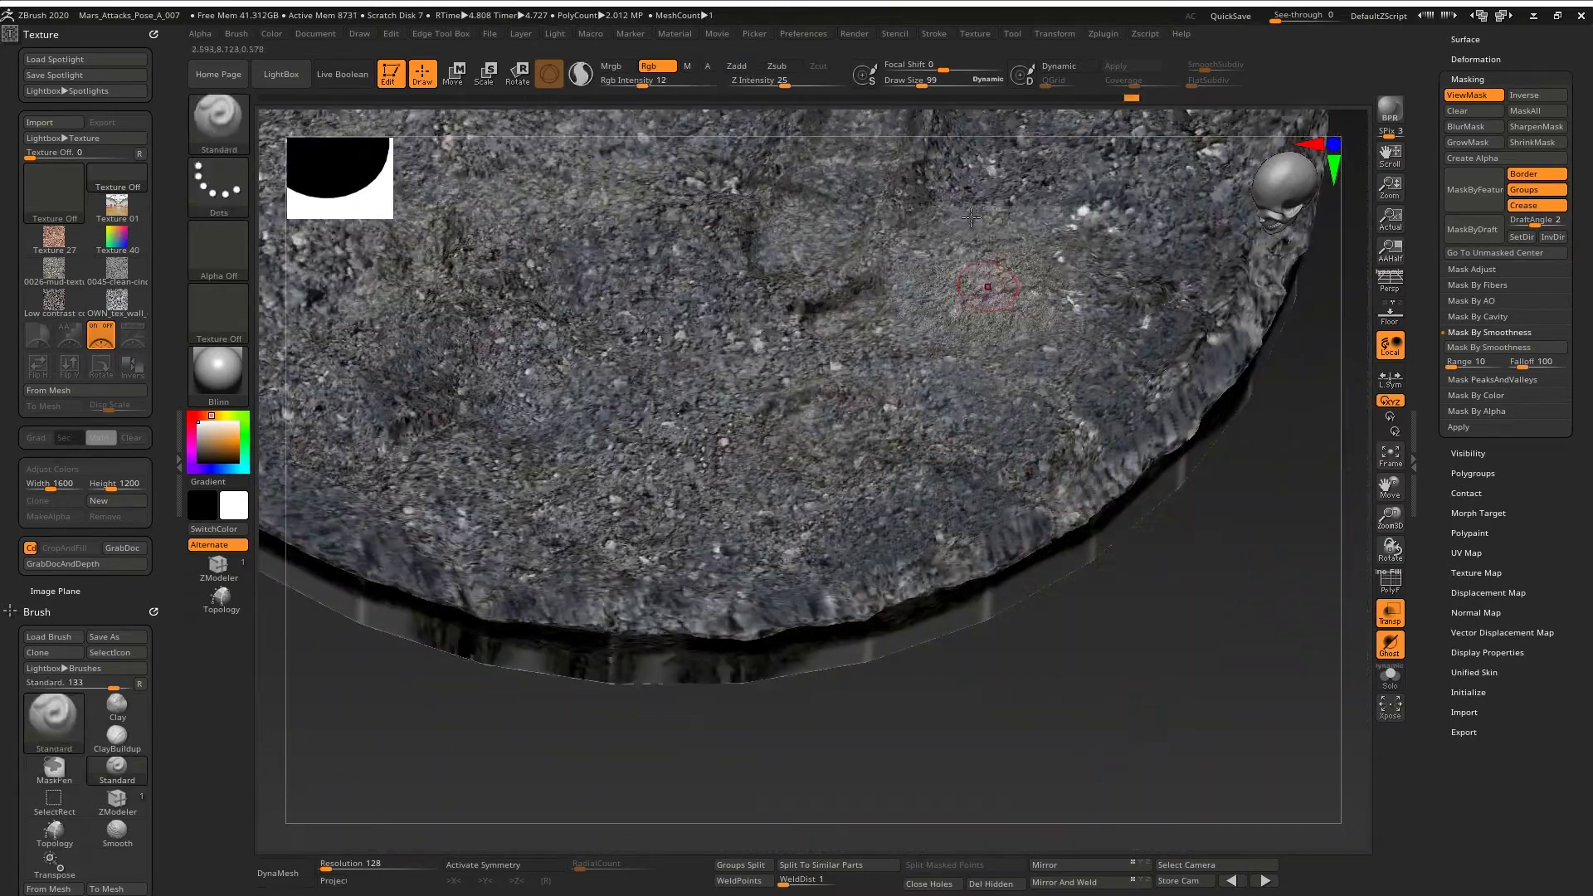
- Turn off Spotlight and the mask display on the ground, and inspect the painted gravel from several angles
{"action": "key", "text": "shift+z"}
{"action": "right_click_drag", "start_coordinate": [971, 217], "coordinate": [1000, 332]}
{"action": "key", "text": "ctrl+h"}
{"action": "right_click_drag", "start_coordinate": [895, 454], "coordinate": [968, 448], "text": "alt"}
{"action": "right_click_drag", "start_coordinate": [969, 447], "coordinate": [954, 523]}
{"action": "right_click_drag", "start_coordinate": [901, 473], "coordinate": [1016, 456], "text": "alt"}
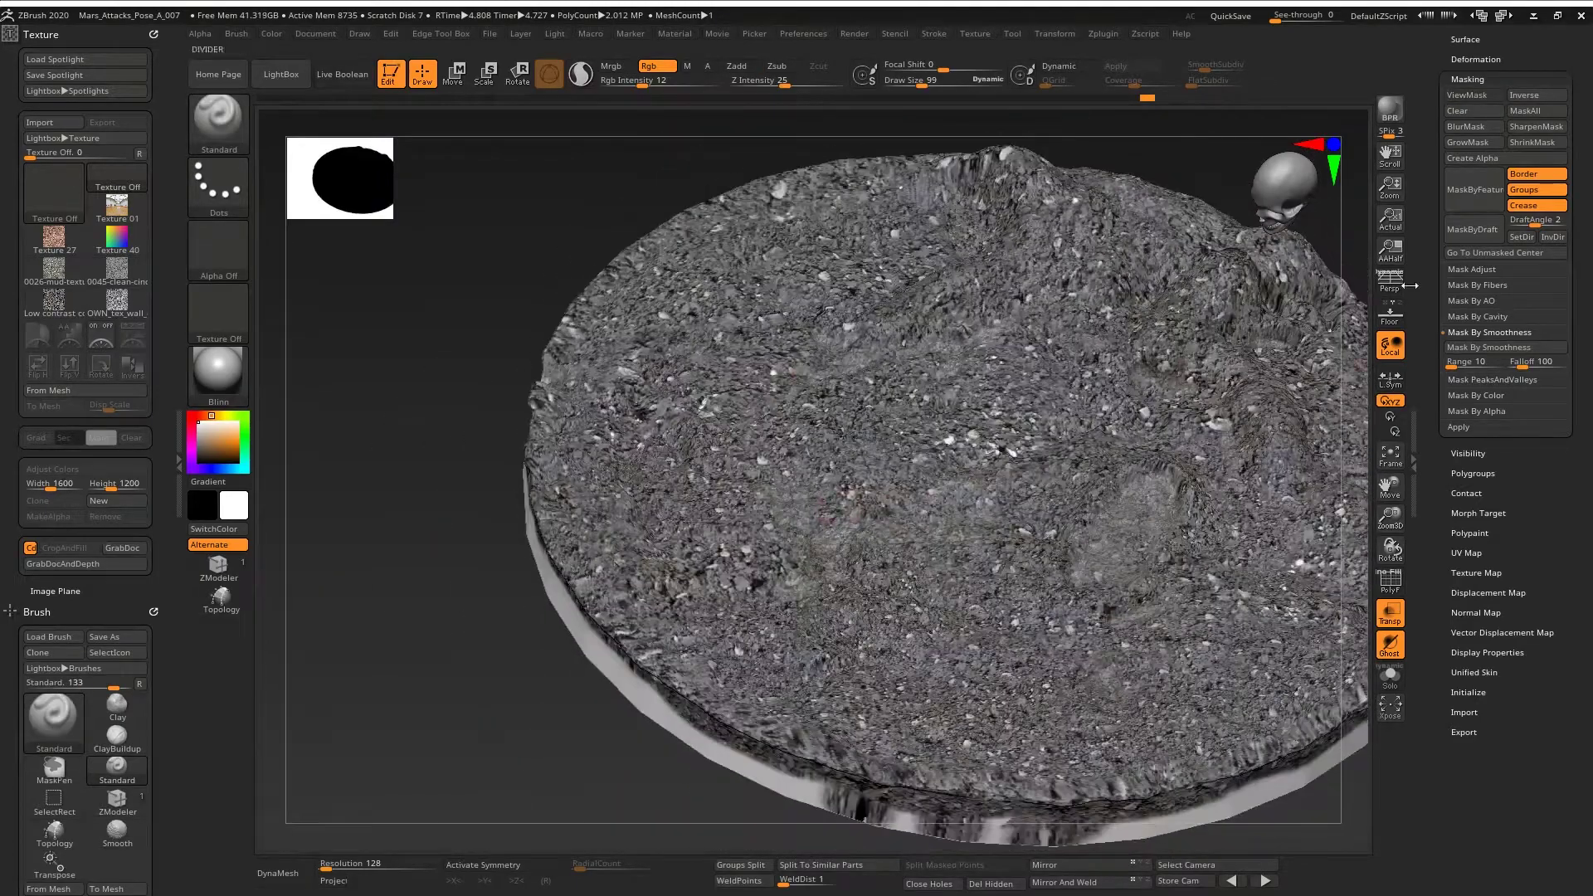
{"action": "right_click_drag", "start_coordinate": [1279, 309], "coordinate": [917, 444], "text": "alt"}
{"action": "right_click_drag", "start_coordinate": [917, 444], "coordinate": [921, 469], "text": "ctrl"}
- Show the hidden subtools again, turn off transparency and check the ground paint around the skull and boulder
{"action": "left_click_drag", "start_coordinate": [1424, 50], "coordinate": [1428, 332]}
{"action": "left_click", "coordinate": [1466, 234]}
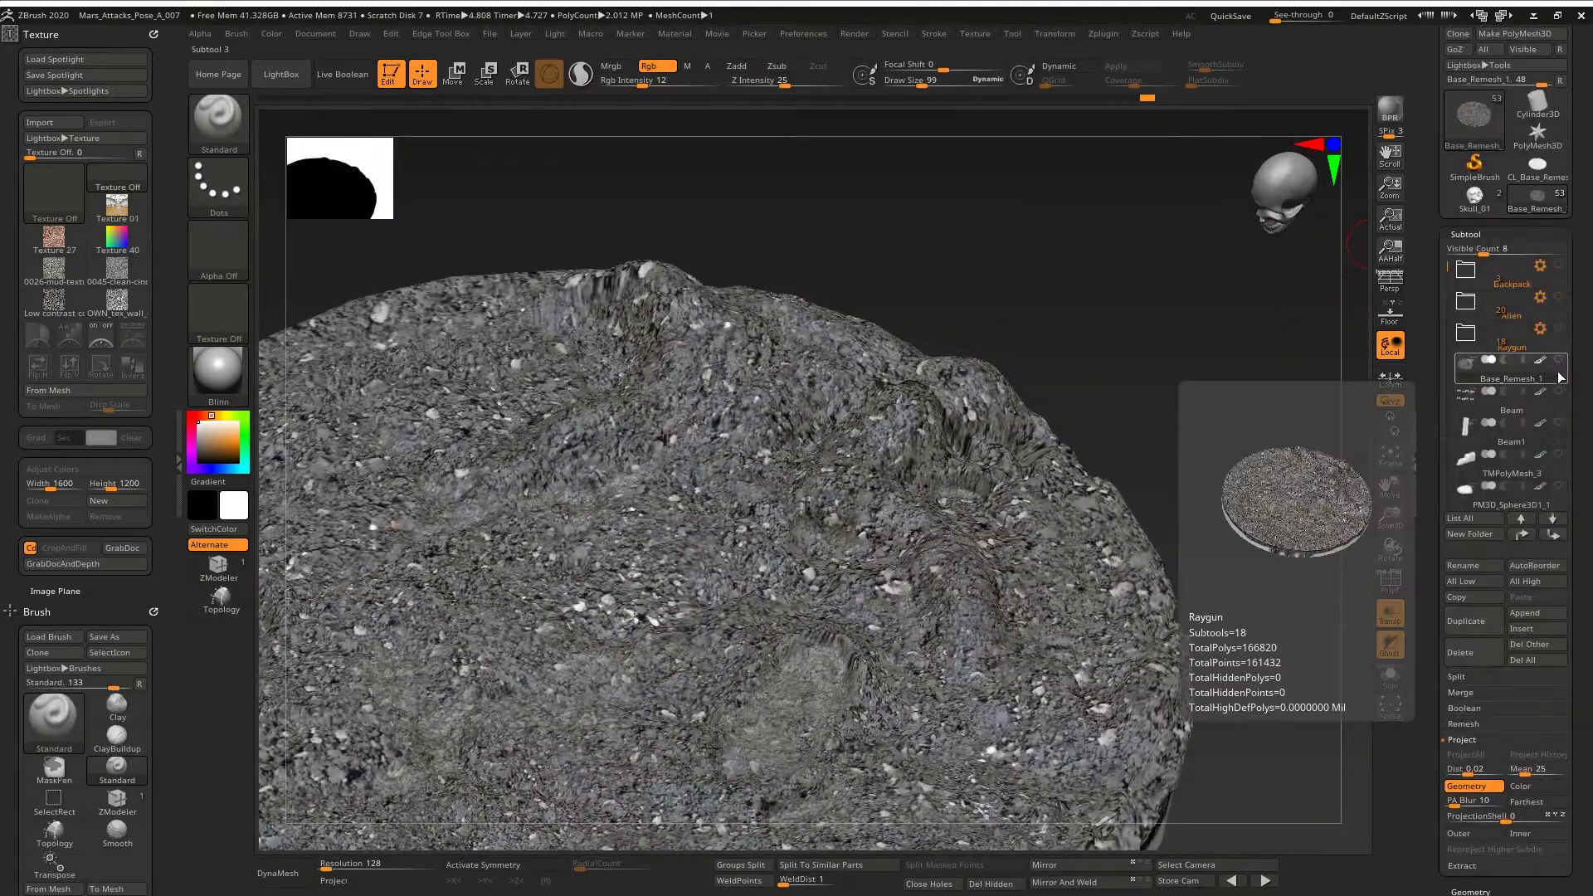
{"action": "left_click", "coordinate": [1559, 362]}
{"action": "left_click", "coordinate": [1390, 614]}
{"action": "right_click_drag", "start_coordinate": [984, 614], "coordinate": [979, 552]}
{"action": "right_click_drag", "start_coordinate": [814, 448], "coordinate": [909, 548], "text": "alt"}
{"action": "right_click_drag", "start_coordinate": [909, 547], "coordinate": [900, 416], "text": "alt"}
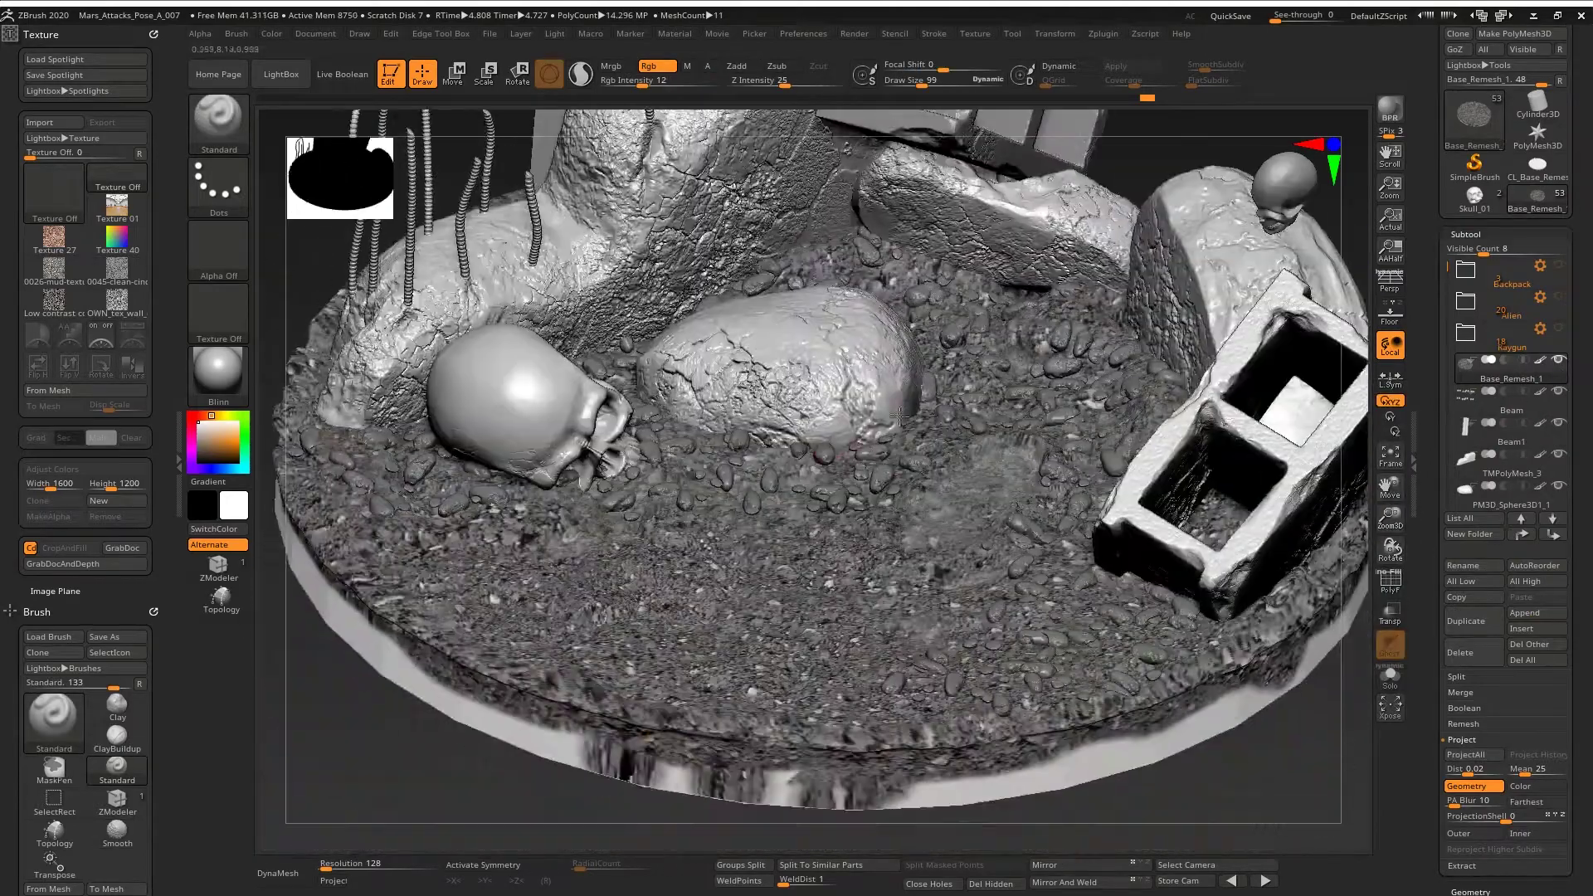
{"action": "right_click_drag", "start_coordinate": [760, 477], "coordinate": [880, 531], "text": "ctrl"}
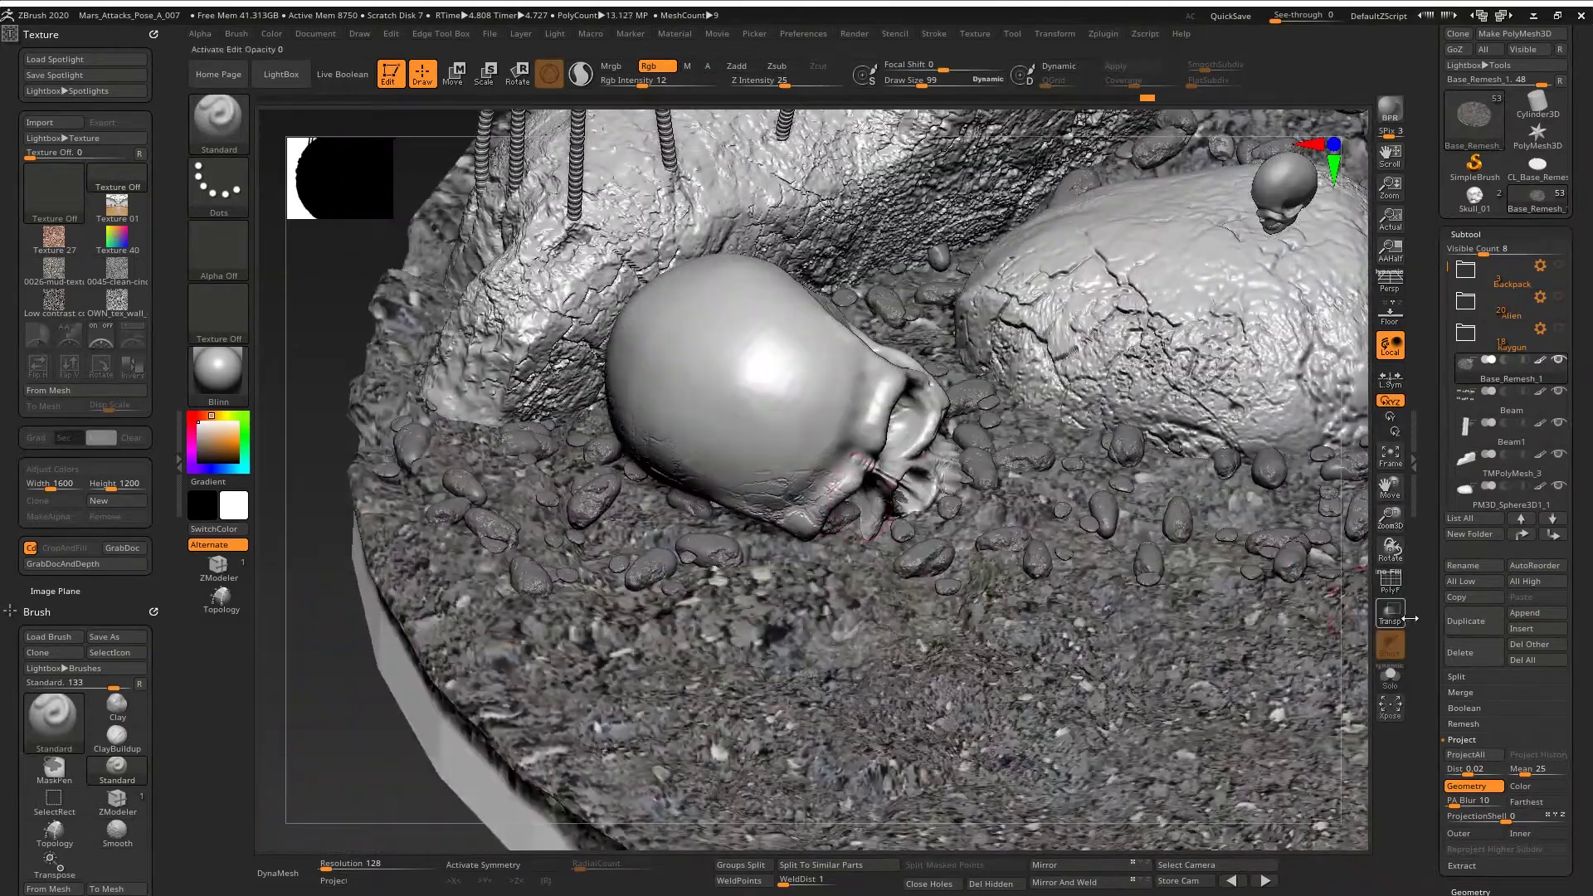
{"action": "left_click_drag", "start_coordinate": [1428, 602], "coordinate": [1427, 210]}
{"action": "right_click_drag", "start_coordinate": [1208, 552], "coordinate": [834, 461], "text": "alt"}
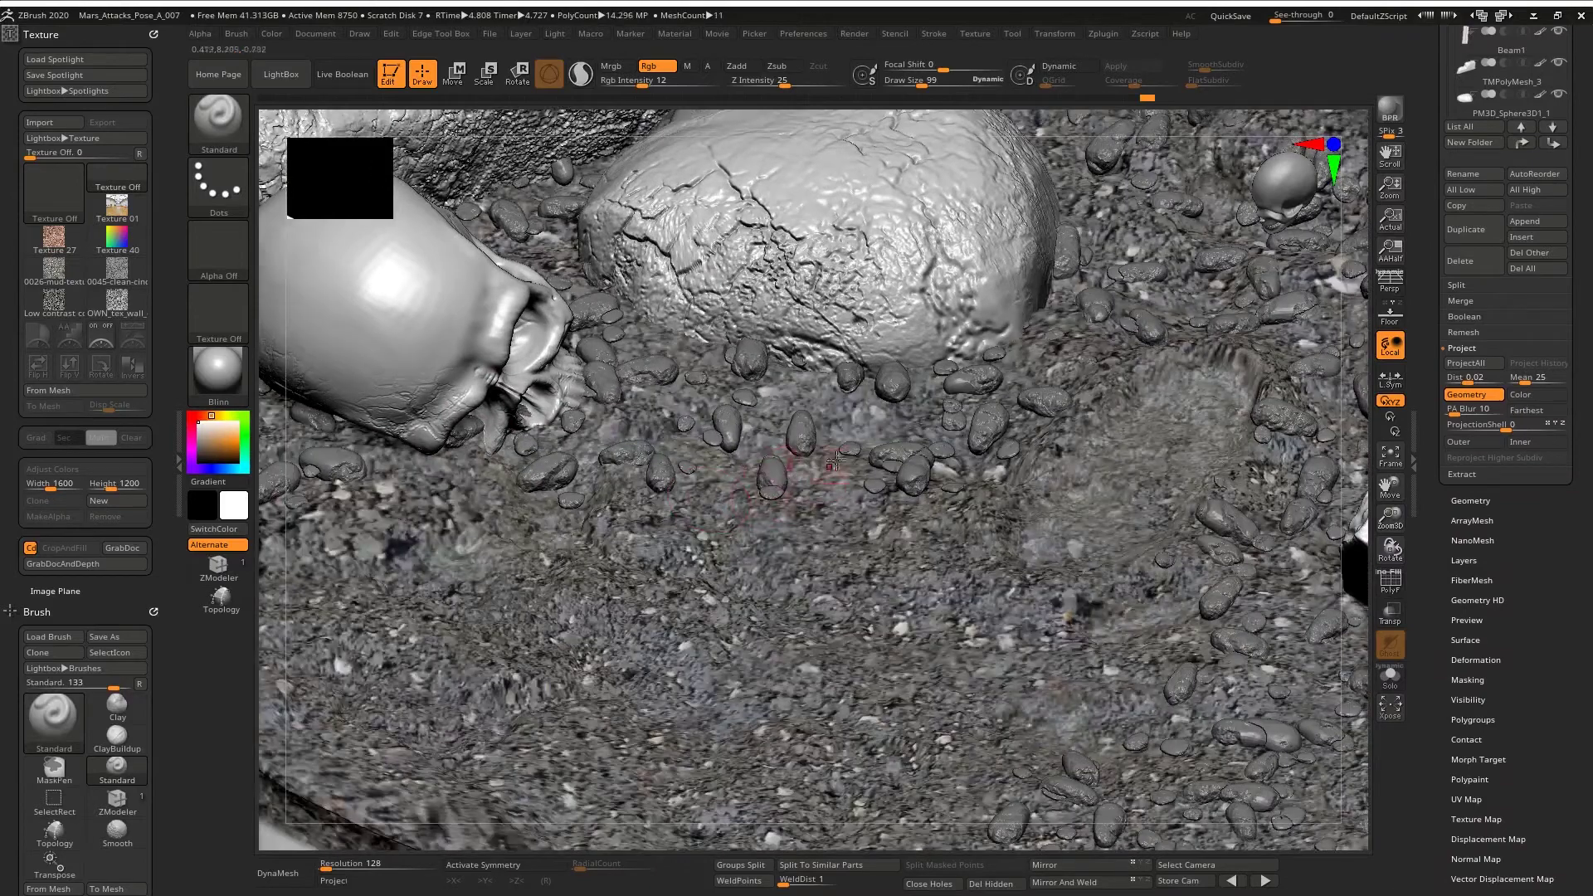
- Try an ambient occlusion mask and a peaks-and-valleys mask on the ground, and clear the mask
{"action": "left_click", "coordinate": [1467, 680]}
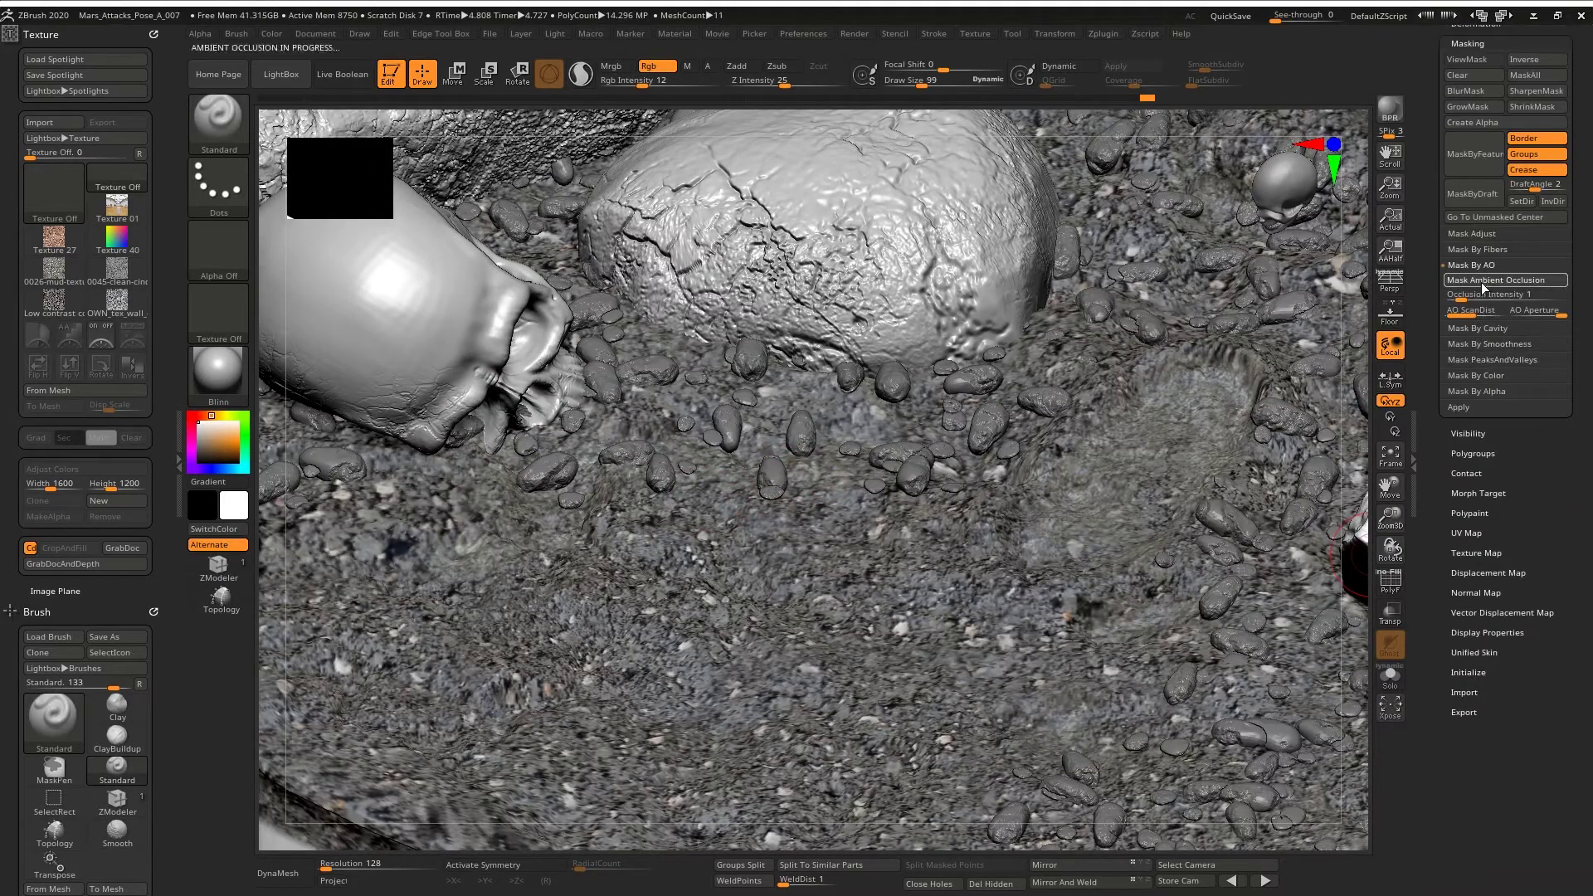
{"action": "left_click", "coordinate": [1392, 584]}
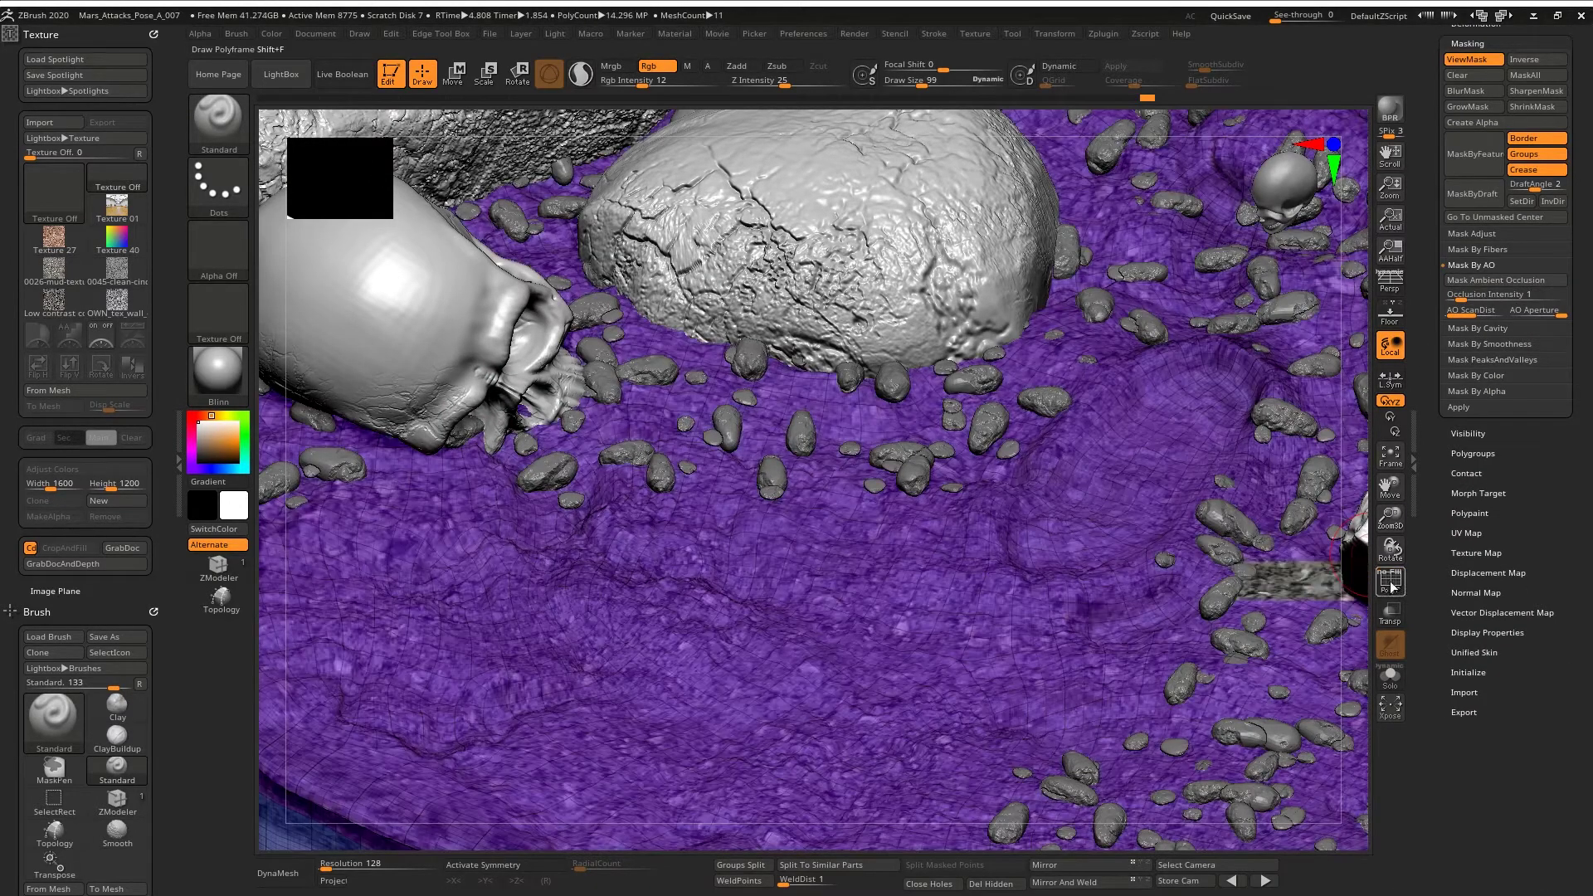
{"action": "left_click", "coordinate": [1391, 583]}
{"action": "left_click", "coordinate": [1480, 360]}
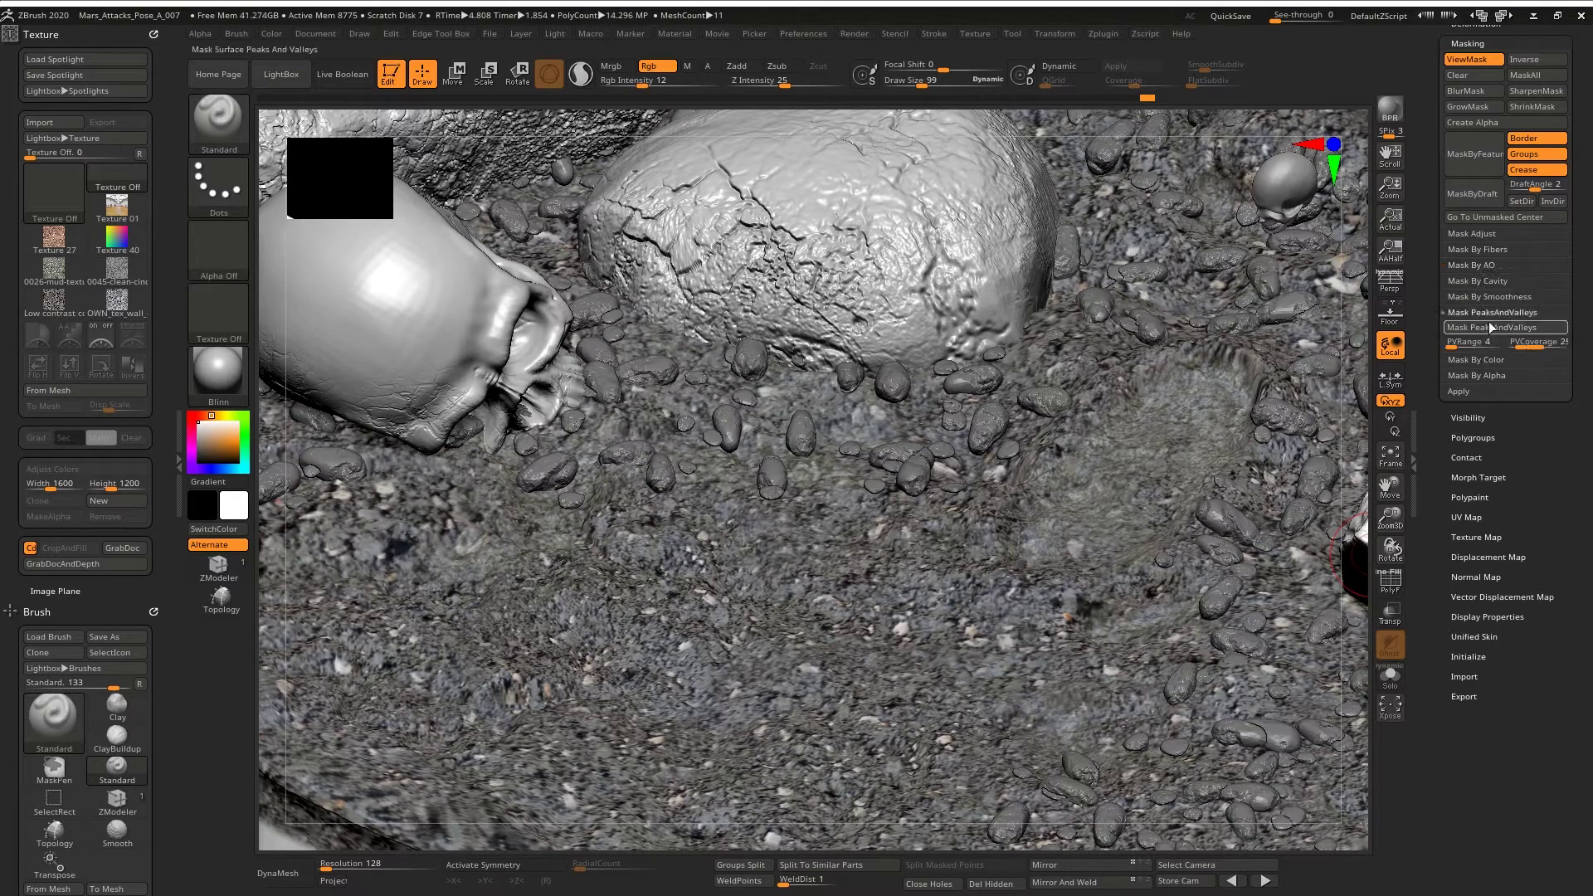
{"action": "left_click", "coordinate": [1489, 324]}
{"action": "key", "text": "f"}
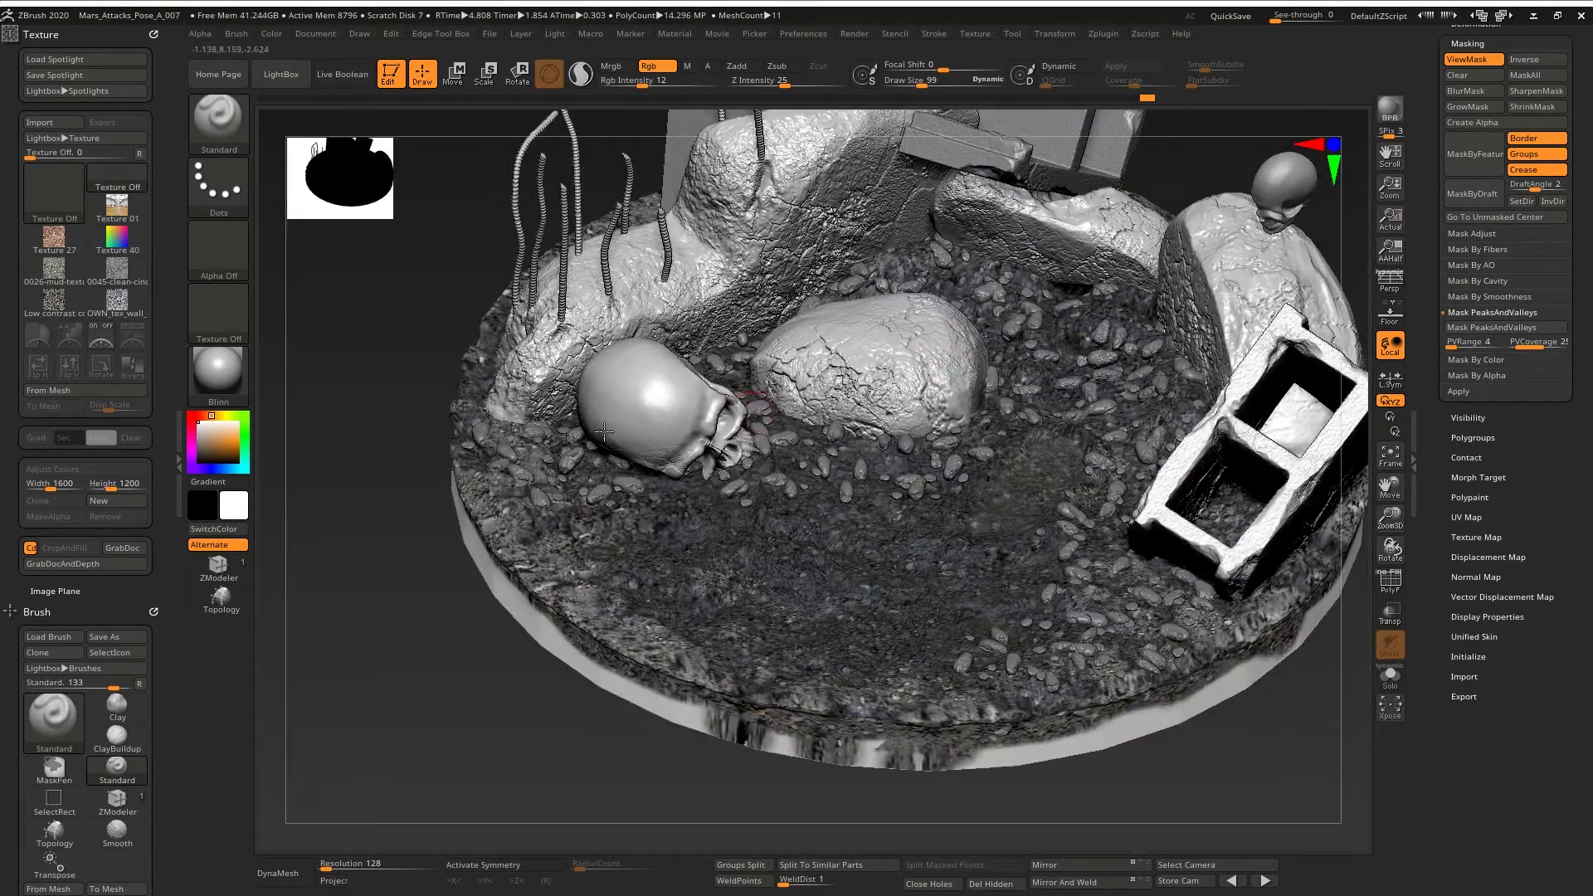
{"action": "right_click_drag", "start_coordinate": [604, 432], "coordinate": [720, 491], "text": "alt"}
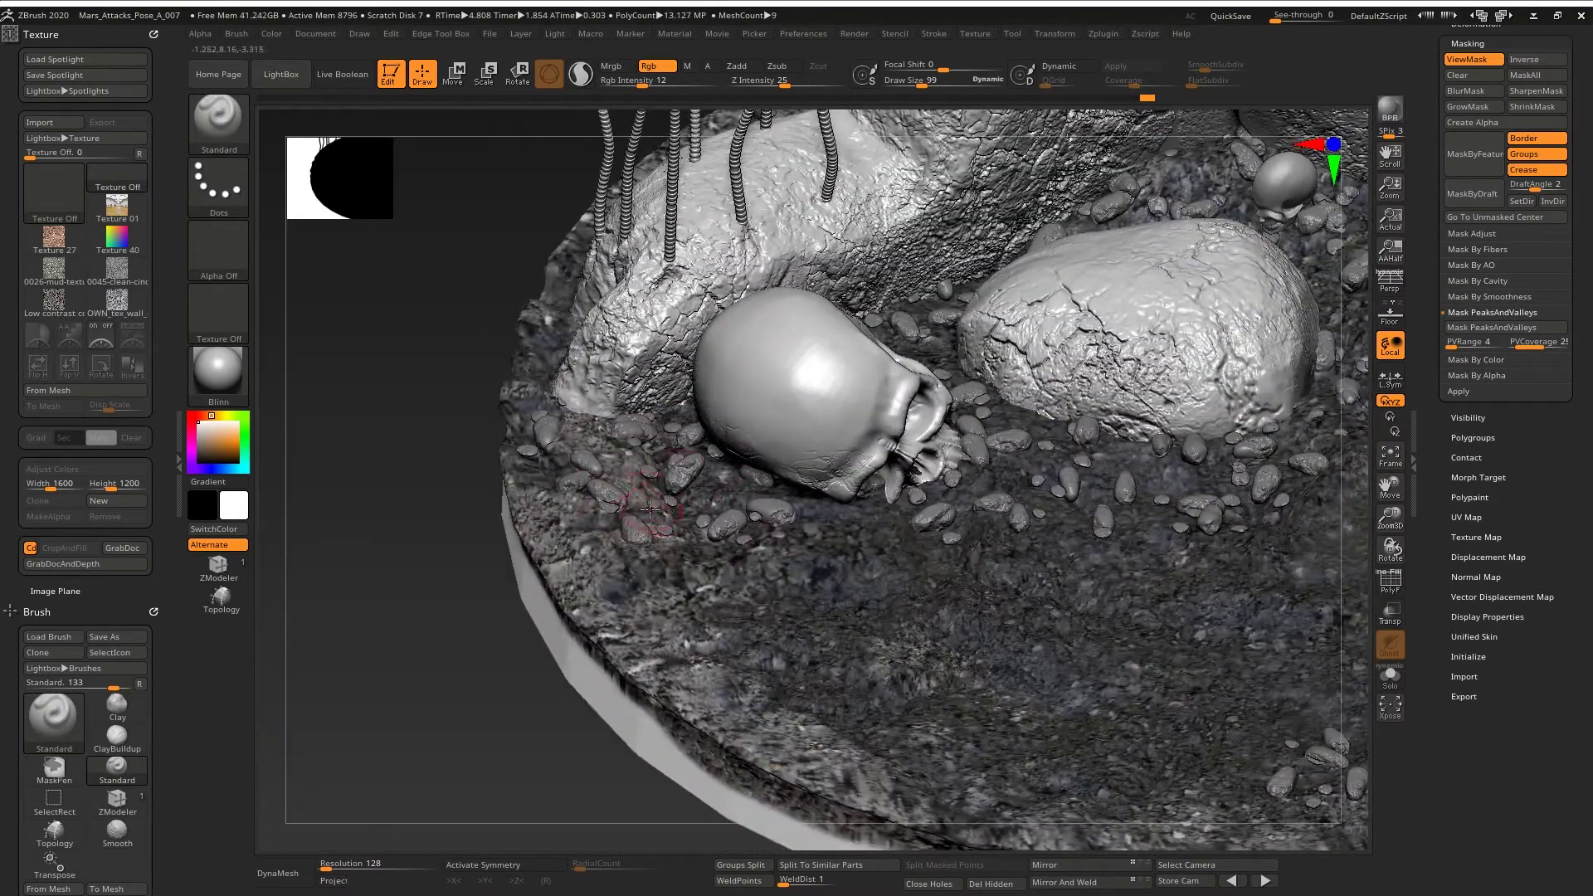
{"action": "left_click_drag", "start_coordinate": [409, 669], "coordinate": [419, 656], "text": "ctrl"}
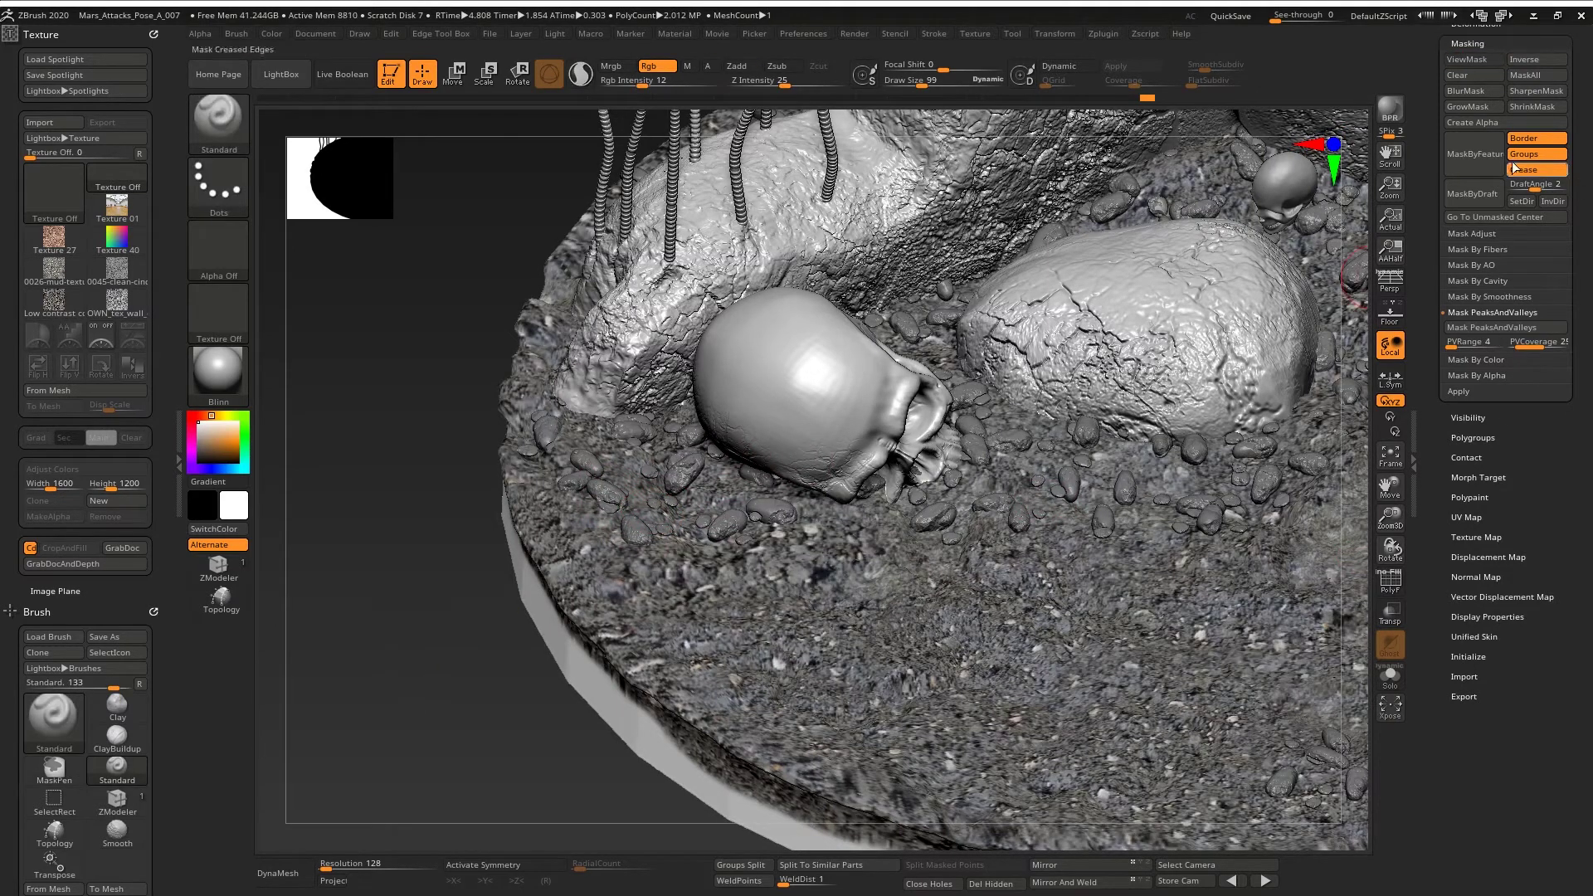
- Add a new layer to the ground mesh and name it contact_A
{"action": "scroll", "coordinate": [1470, 243], "scroll_direction": "up", "scroll_amount": 5}
{"action": "left_click", "coordinate": [1470, 242]}
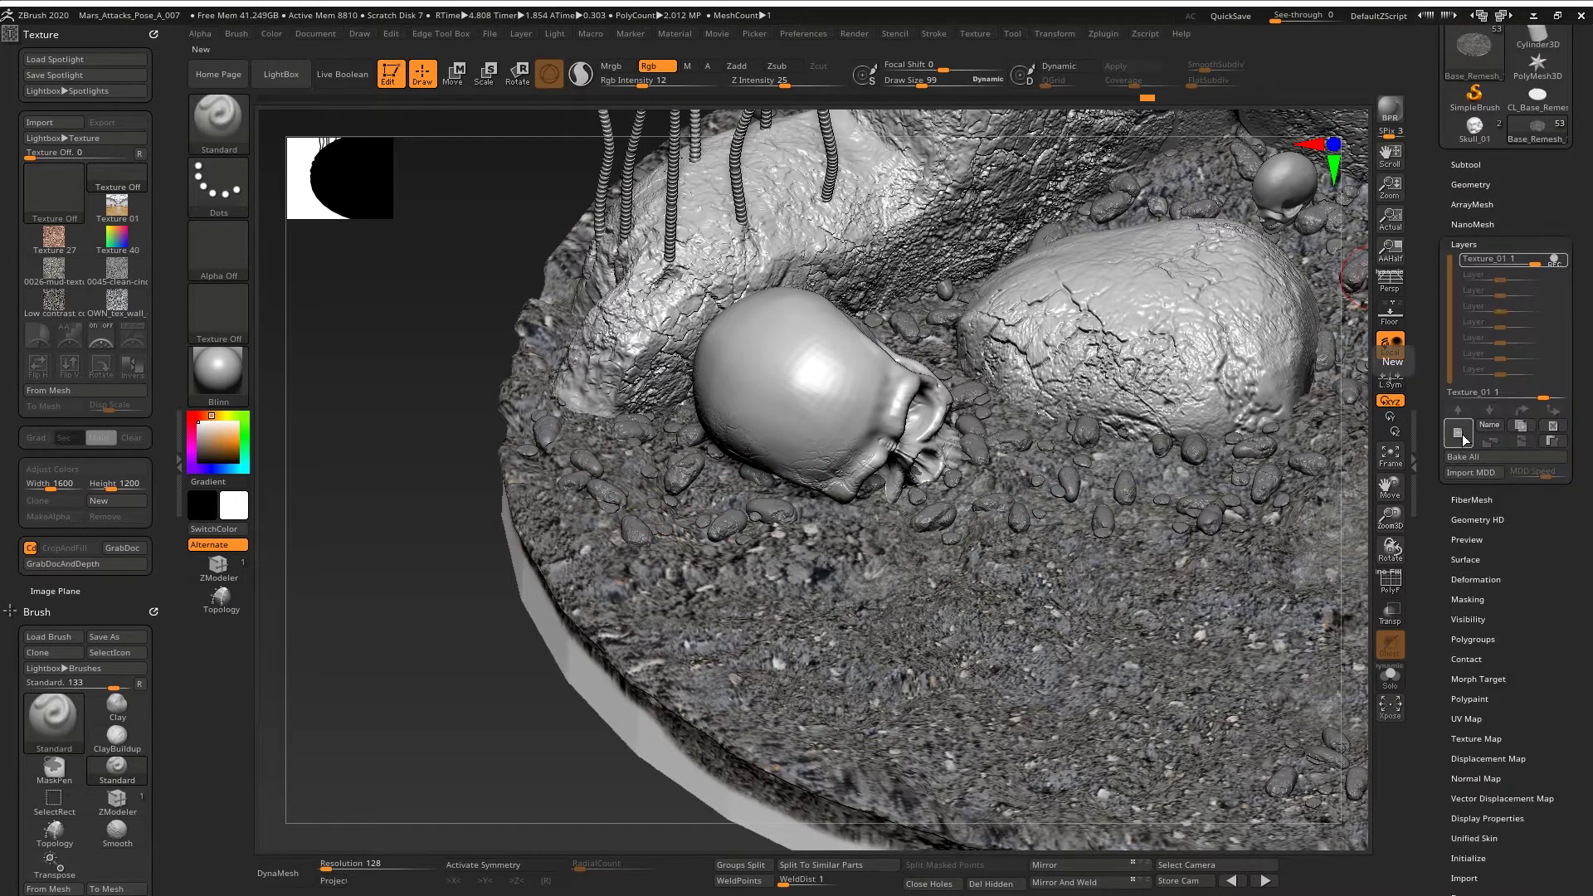
{"action": "left_click", "coordinate": [1465, 438]}
{"action": "left_click", "coordinate": [1478, 426]}
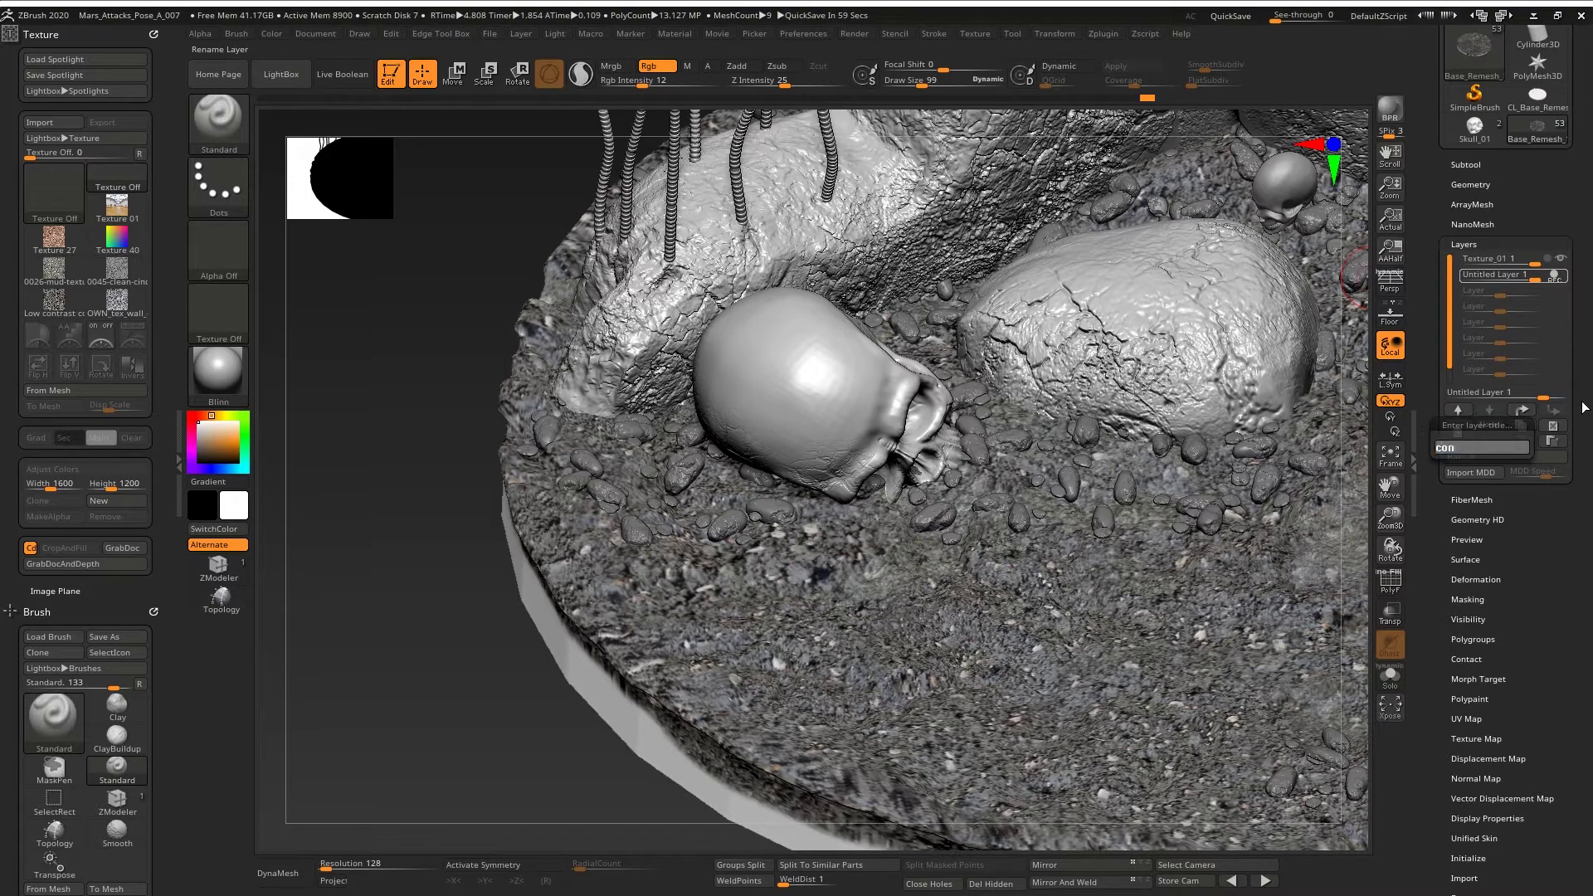
{"action": "type", "text": "contact_"}
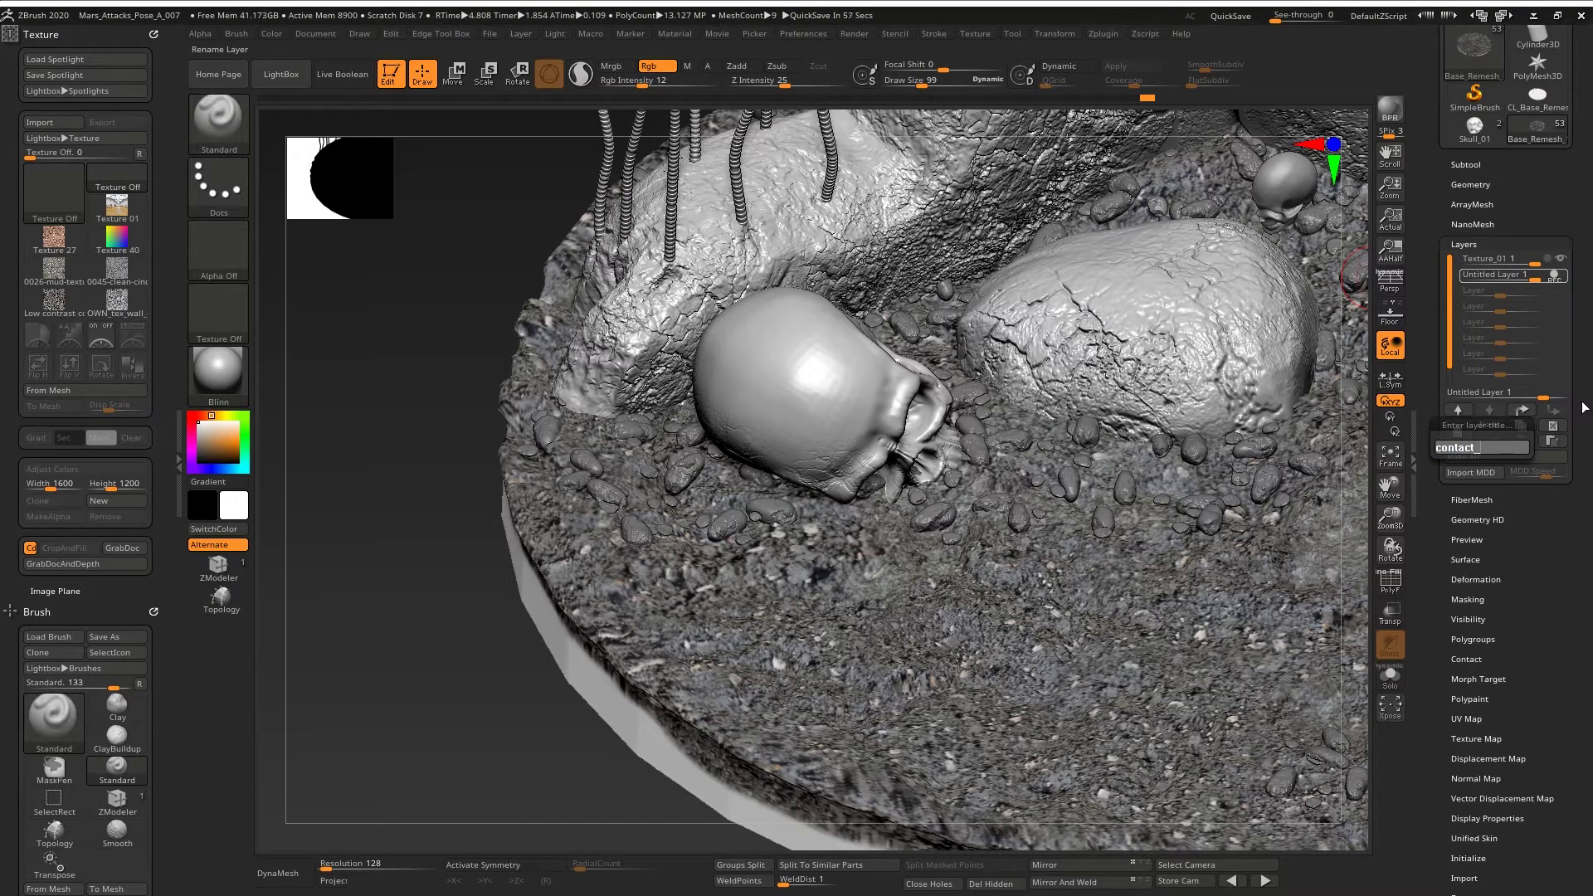
{"action": "type", "text": "A"}
{"action": "key", "text": "Return"}
- Turn on transparency, raise the Rgb intensity to 41 and paint dark contact shading on the ground beneath the skull
{"action": "right_click_drag", "start_coordinate": [830, 365], "coordinate": [837, 466], "text": "ctrl"}
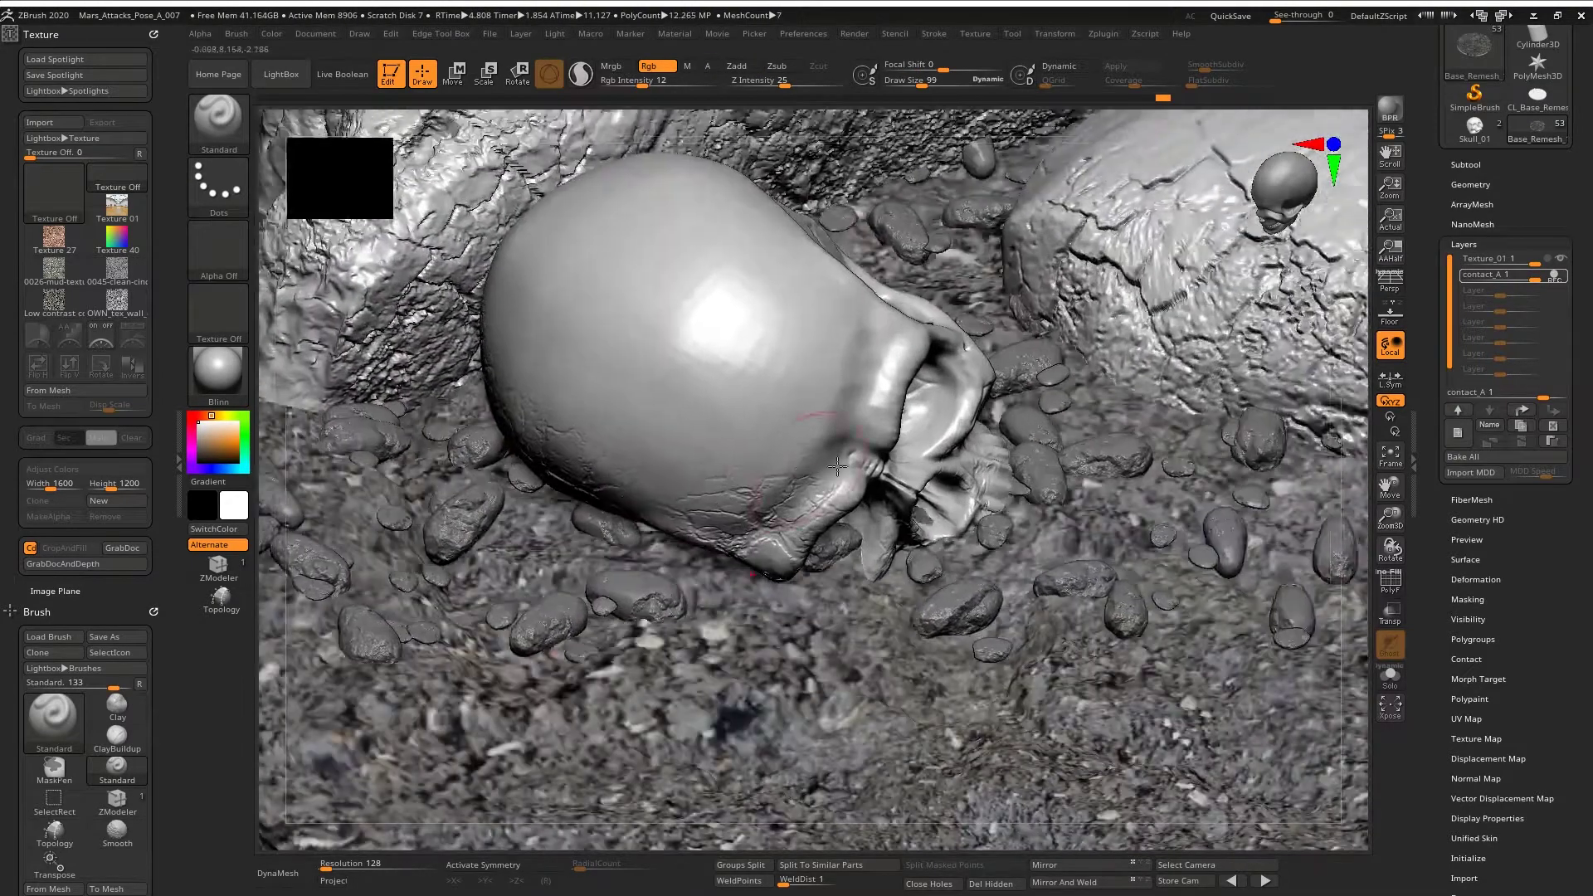
{"action": "key", "text": "shift+t"}
{"action": "left_click", "coordinate": [643, 82]}
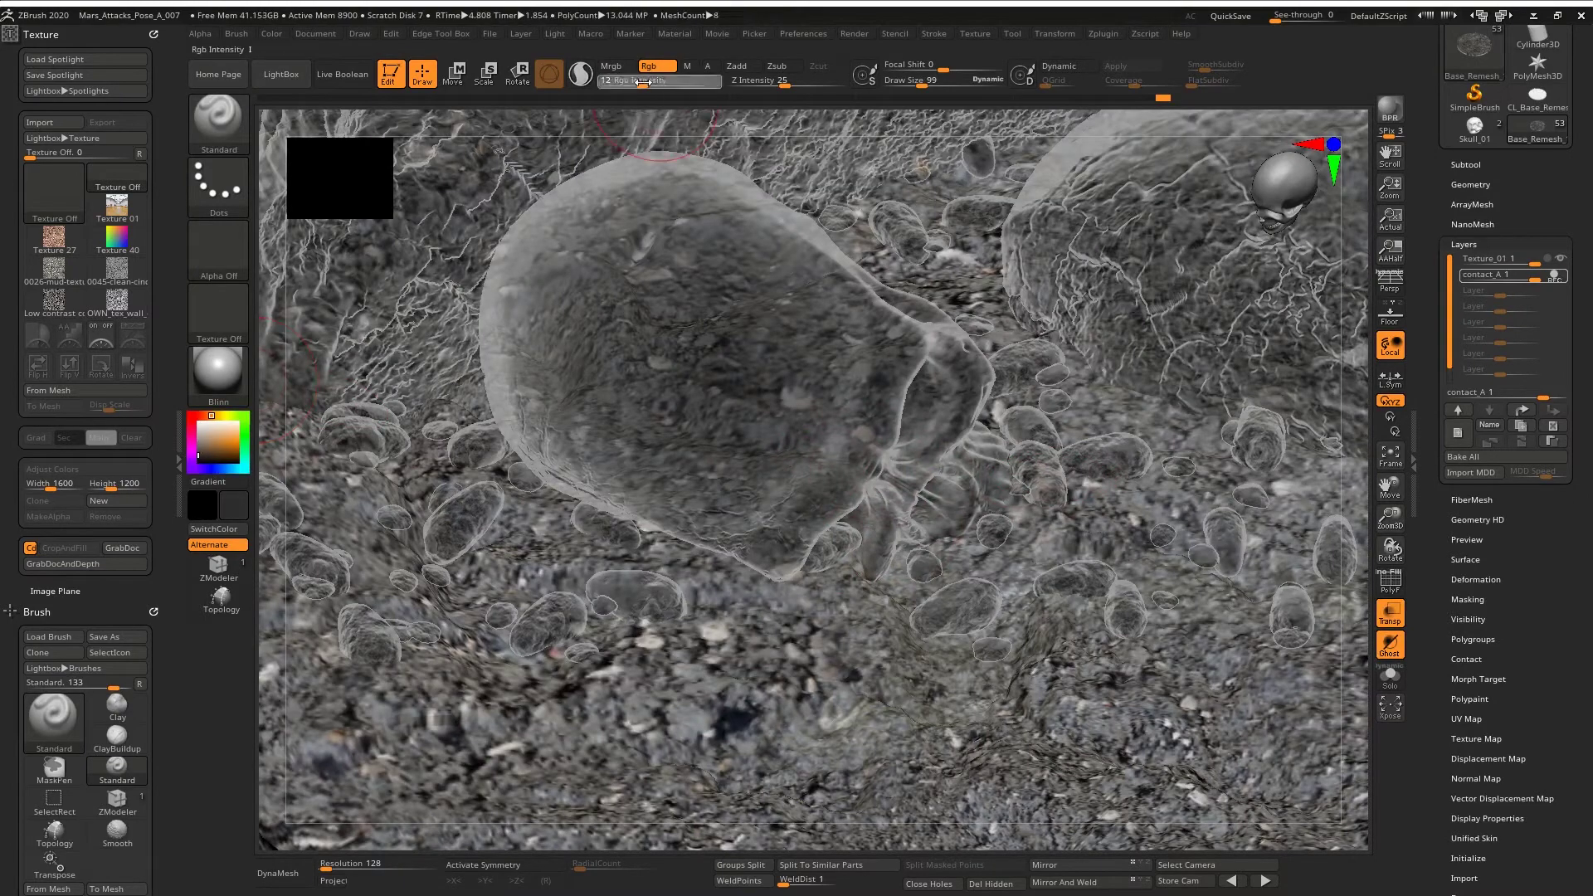
{"action": "key", "text": "shift+t"}
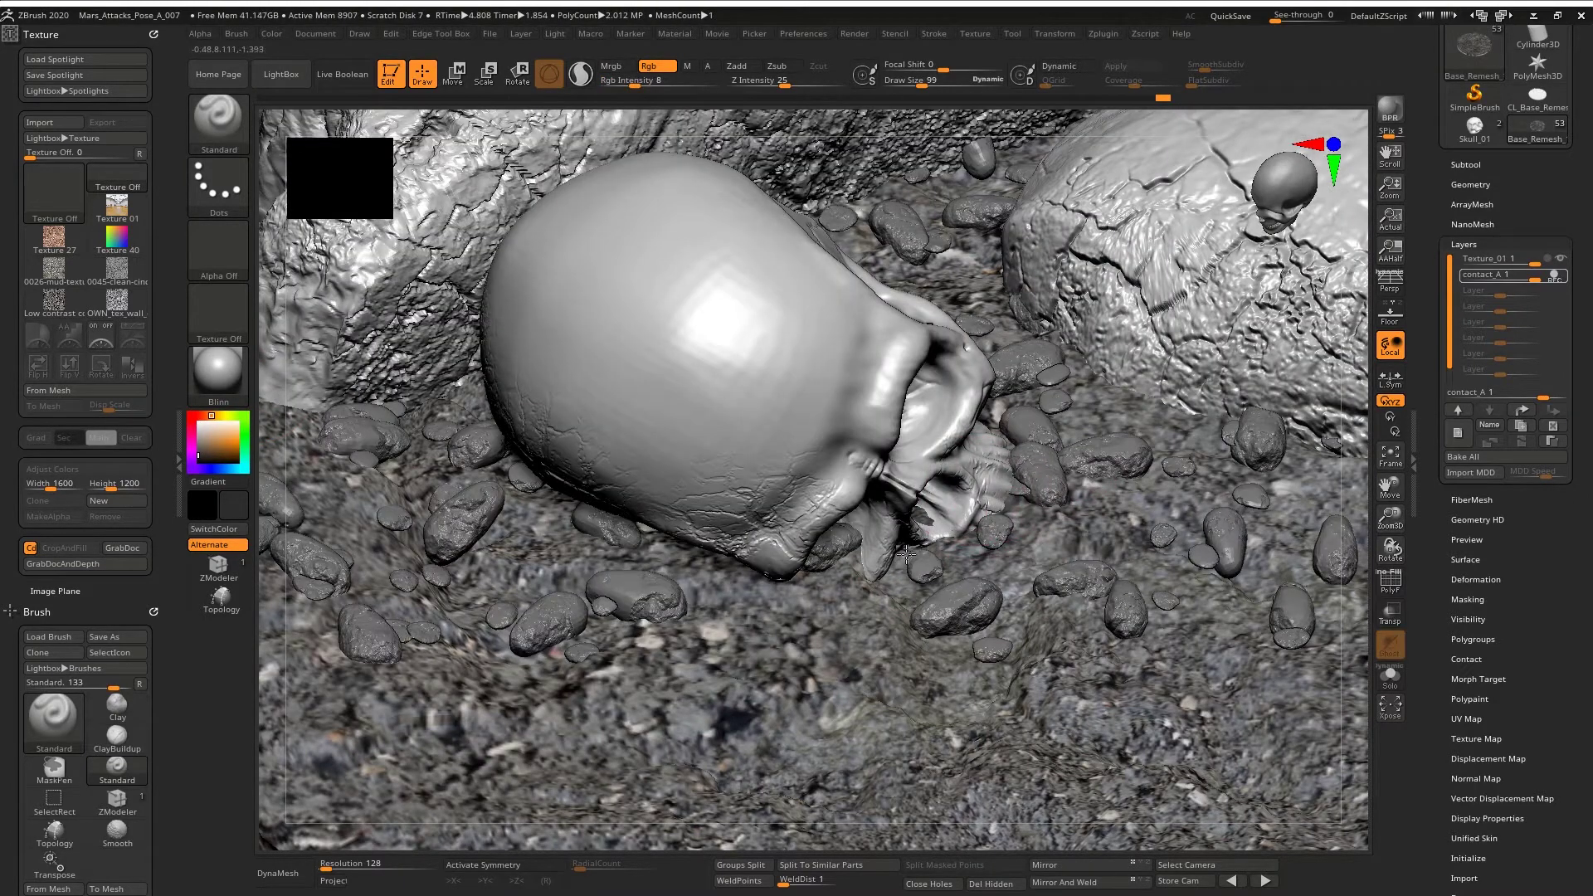
{"action": "key", "text": "shift+t"}
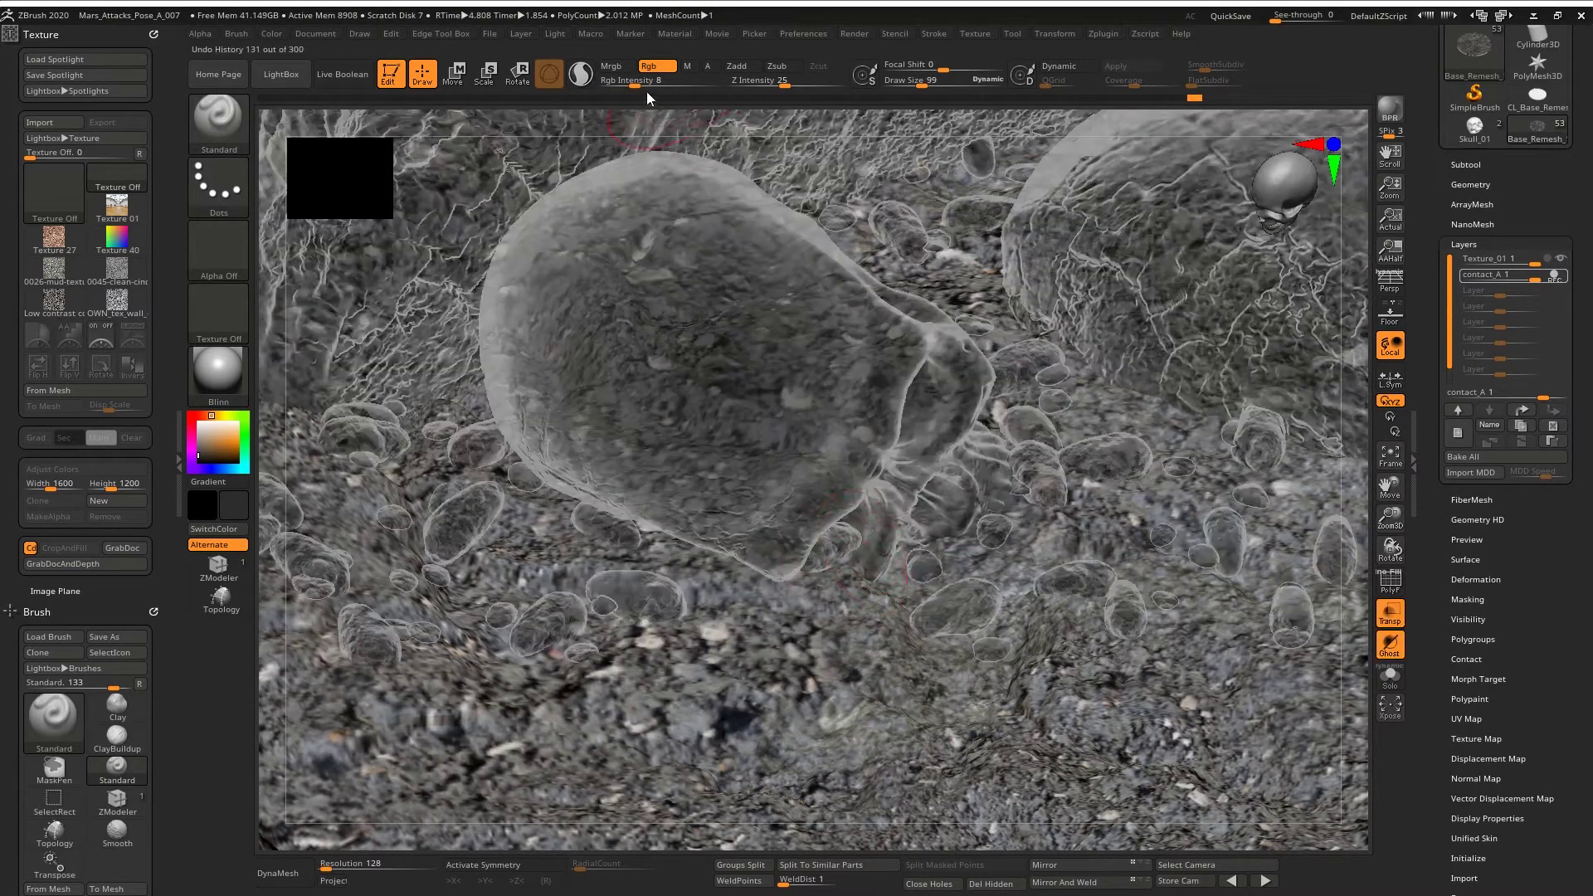
{"action": "right_click_drag", "start_coordinate": [678, 513], "coordinate": [723, 523]}
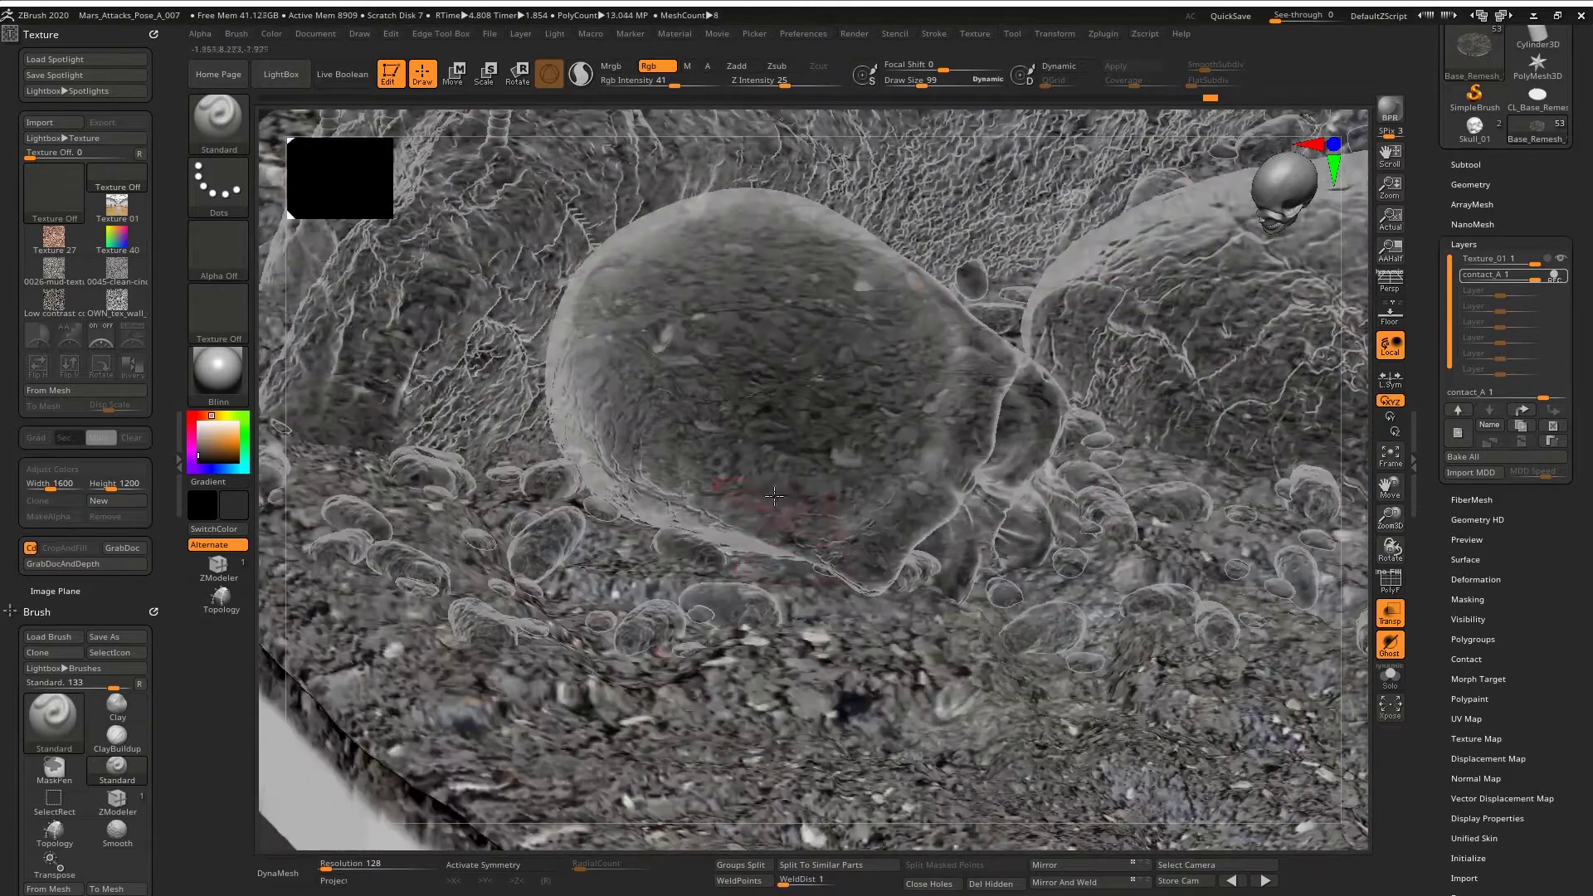
{"action": "mouse_move", "coordinate": [713, 531]}
{"action": "left_mouse_down"}
{"action": "mouse_move", "coordinate": [618, 521]}
{"action": "mouse_move", "coordinate": [585, 500]}
{"action": "left_mouse_up"}
{"action": "key", "text": "shift+t"}
{"action": "right_click_drag", "start_coordinate": [585, 489], "coordinate": [607, 468]}
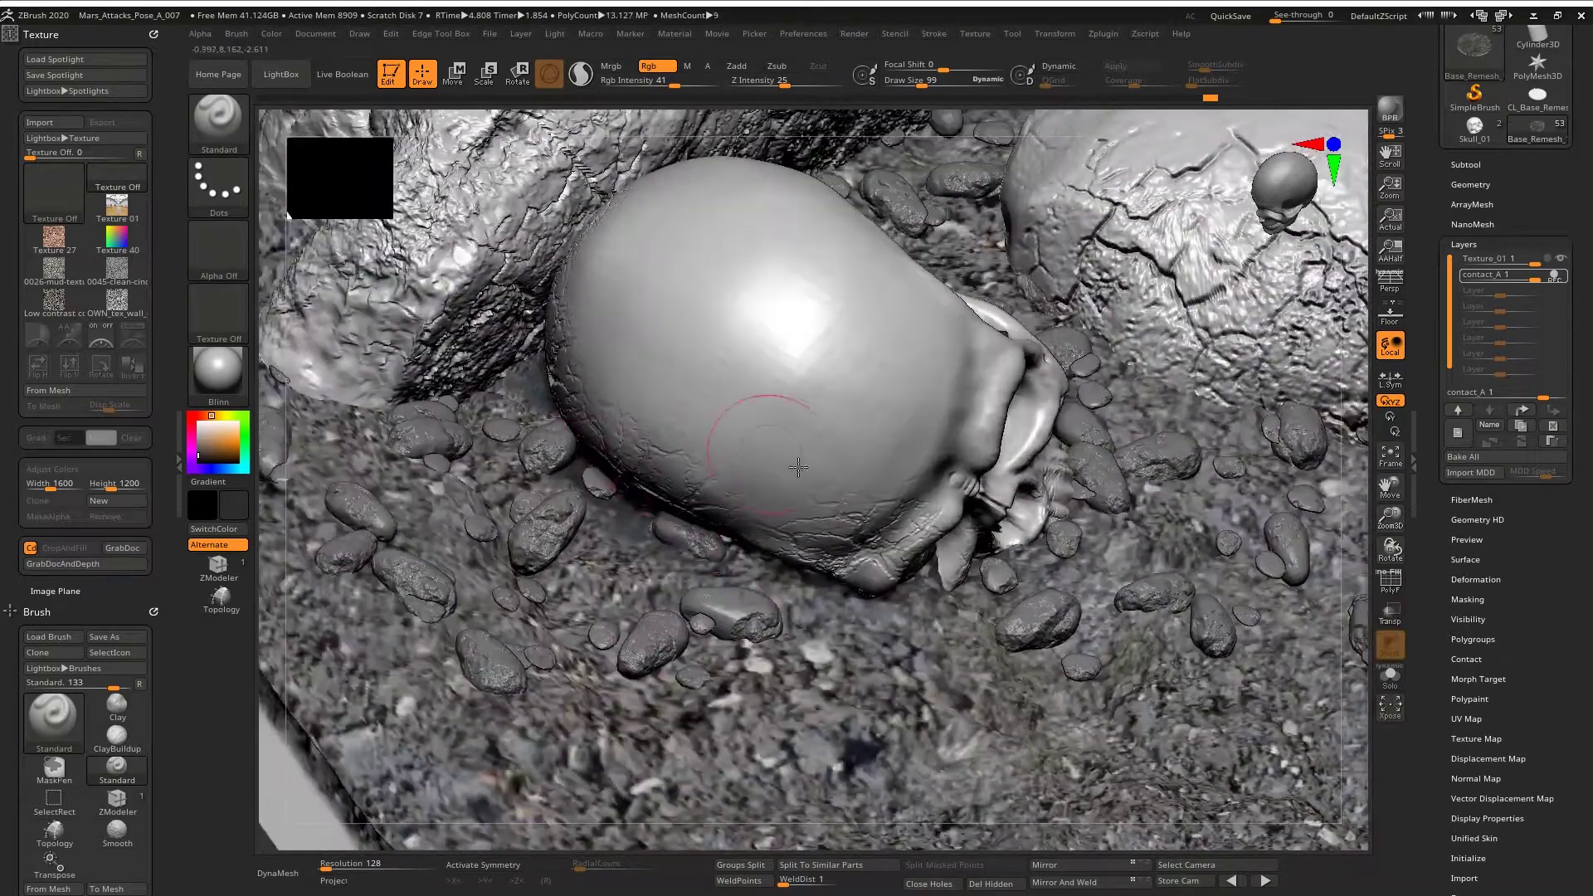
- Continue the dark contact shading around the back of the skull and the adjoining rock, checking it with transparency off
{"action": "right_click_drag", "start_coordinate": [799, 467], "coordinate": [894, 568]}
{"action": "right_click_drag", "start_coordinate": [959, 508], "coordinate": [498, 224]}
{"action": "key", "text": "shift+t"}
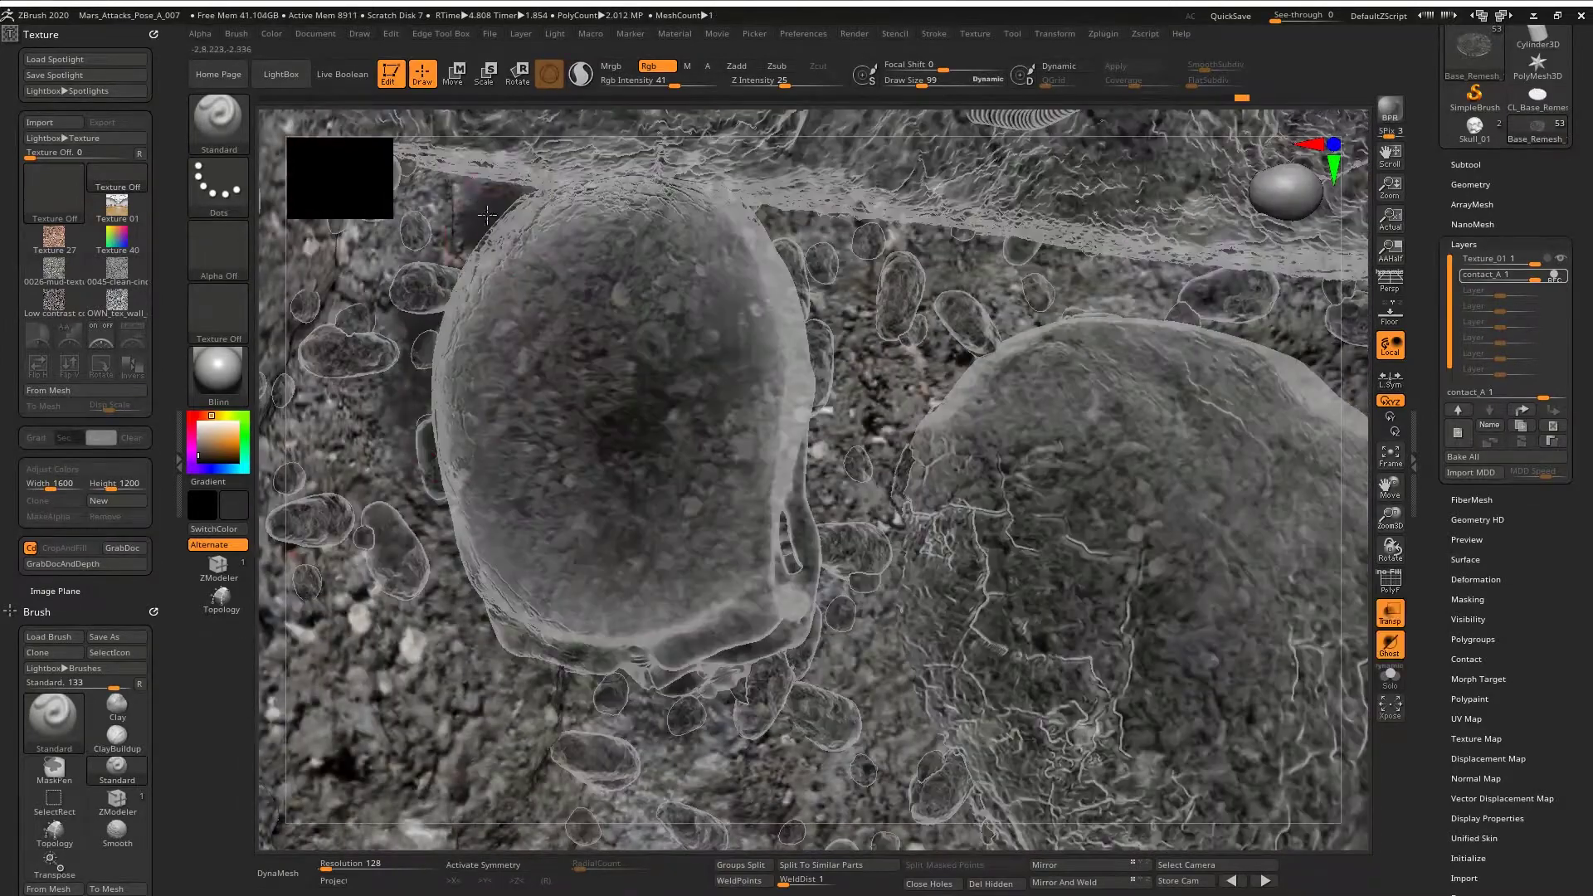
{"action": "right_click_drag", "start_coordinate": [573, 348], "coordinate": [880, 322]}
{"action": "key", "text": "shift+t"}
{"action": "key", "text": "shift+t"}
- Lower the Rgb intensity to 21 and darken the ground where the cinder block and rear rocks touch it
{"action": "left_click_drag", "start_coordinate": [668, 80], "coordinate": [654, 80]}
{"action": "left_click_drag", "start_coordinate": [886, 498], "coordinate": [795, 330]}
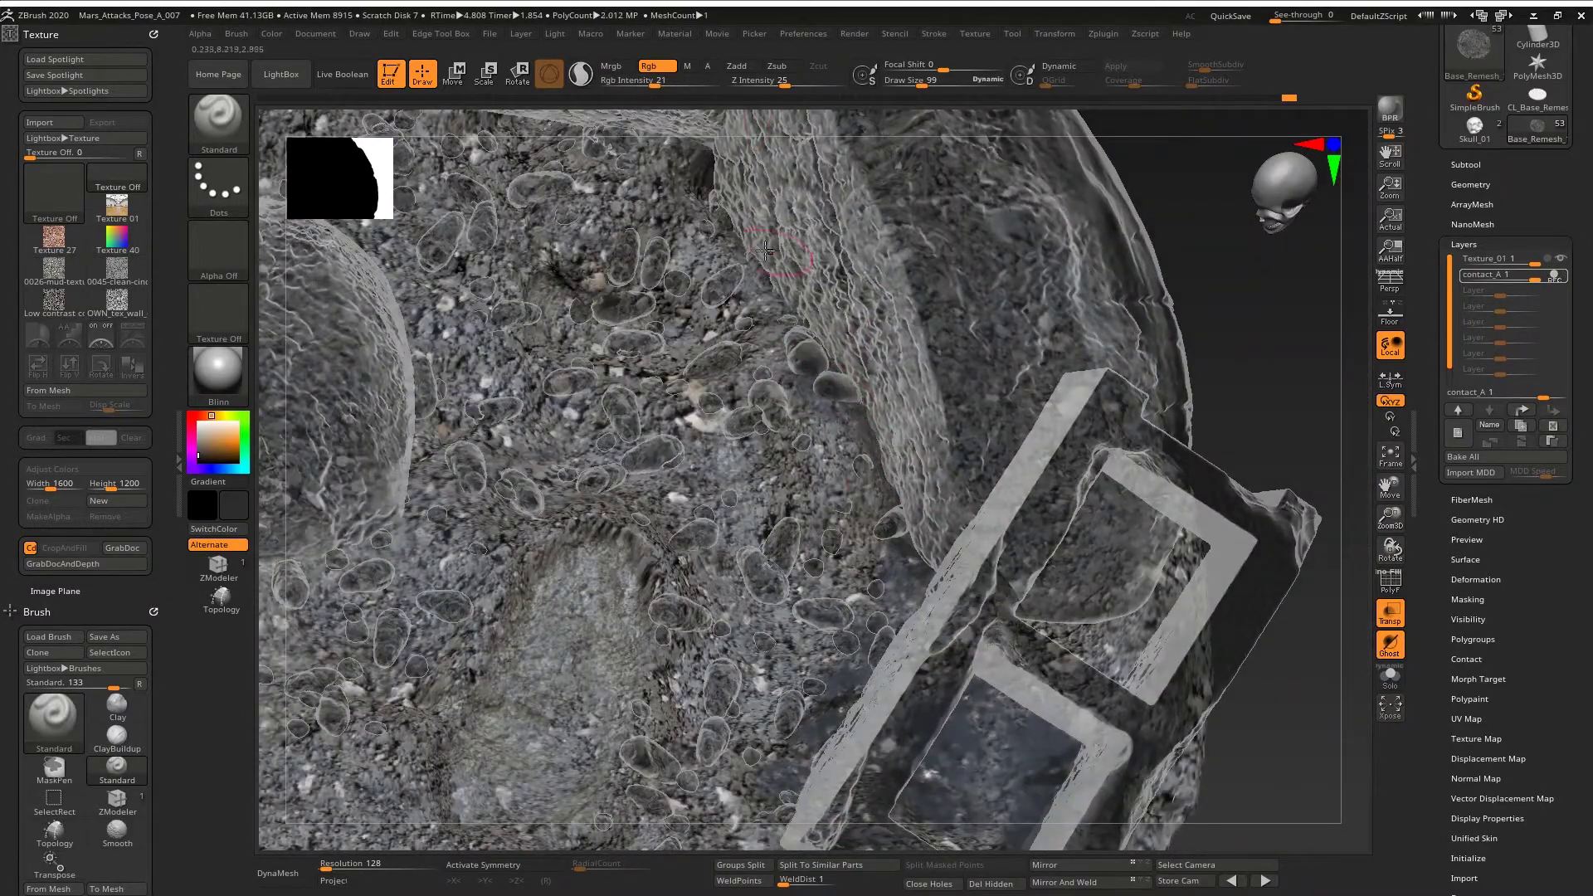
{"action": "right_click_drag", "start_coordinate": [765, 250], "coordinate": [779, 337]}
{"action": "left_click_drag", "start_coordinate": [443, 226], "coordinate": [365, 271]}
{"action": "mouse_move", "coordinate": [365, 272]}
{"action": "right_mouse_down", "text": "alt"}
{"action": "mouse_move", "coordinate": [711, 384]}
{"action": "mouse_move", "coordinate": [630, 482]}
{"action": "right_mouse_up", "text": "alt"}
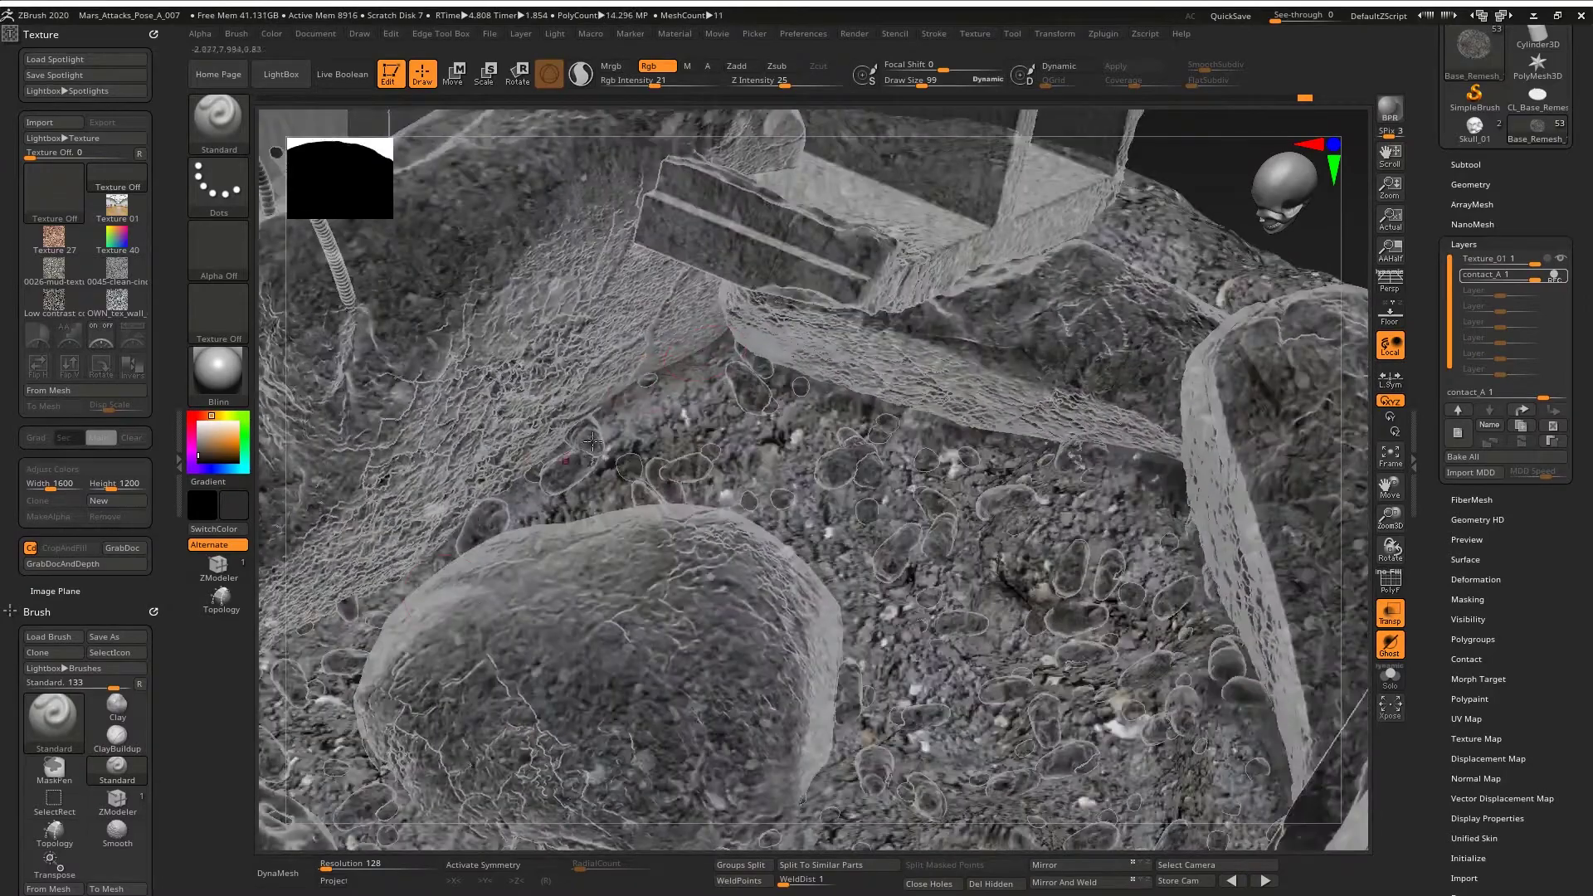
{"action": "left_click_drag", "start_coordinate": [432, 524], "coordinate": [413, 554]}
{"action": "mouse_move", "coordinate": [412, 554]}
{"action": "right_mouse_down", "text": "alt"}
{"action": "mouse_move", "coordinate": [1075, 449]}
{"action": "mouse_move", "coordinate": [669, 501]}
{"action": "mouse_move", "coordinate": [1087, 415]}
{"action": "mouse_move", "coordinate": [779, 200]}
{"action": "mouse_move", "coordinate": [773, 518]}
{"action": "right_mouse_up", "text": "alt"}
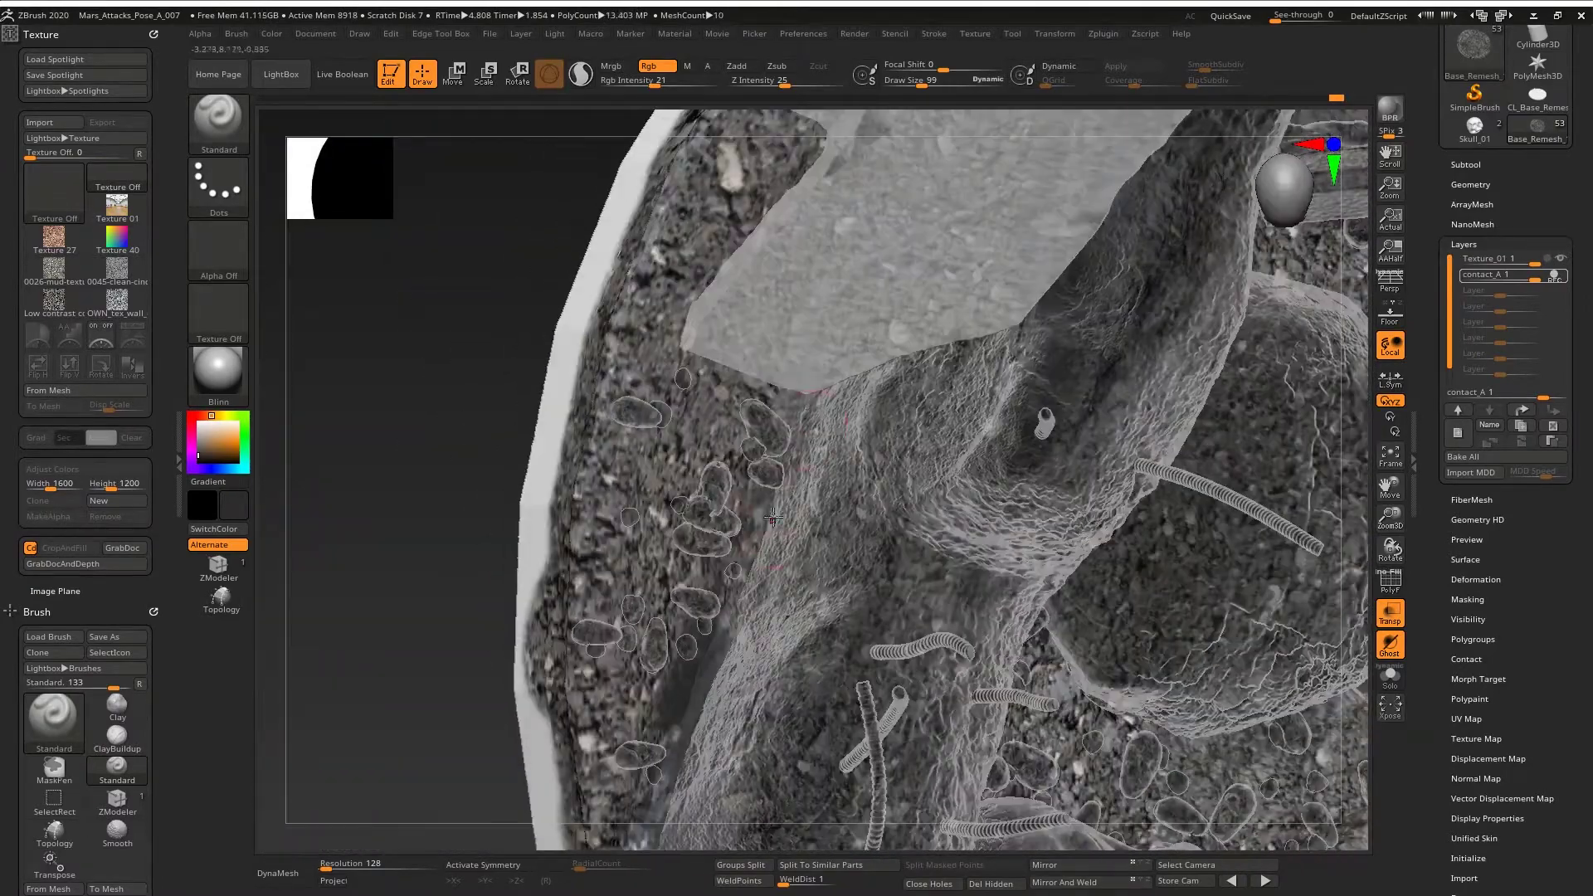
- Darken the ground contact along the outer side of the rocks and blocks, working around the base's rim
{"action": "right_click_drag", "start_coordinate": [737, 261], "coordinate": [726, 538]}
{"action": "right_click_drag", "start_coordinate": [772, 304], "coordinate": [697, 433]}
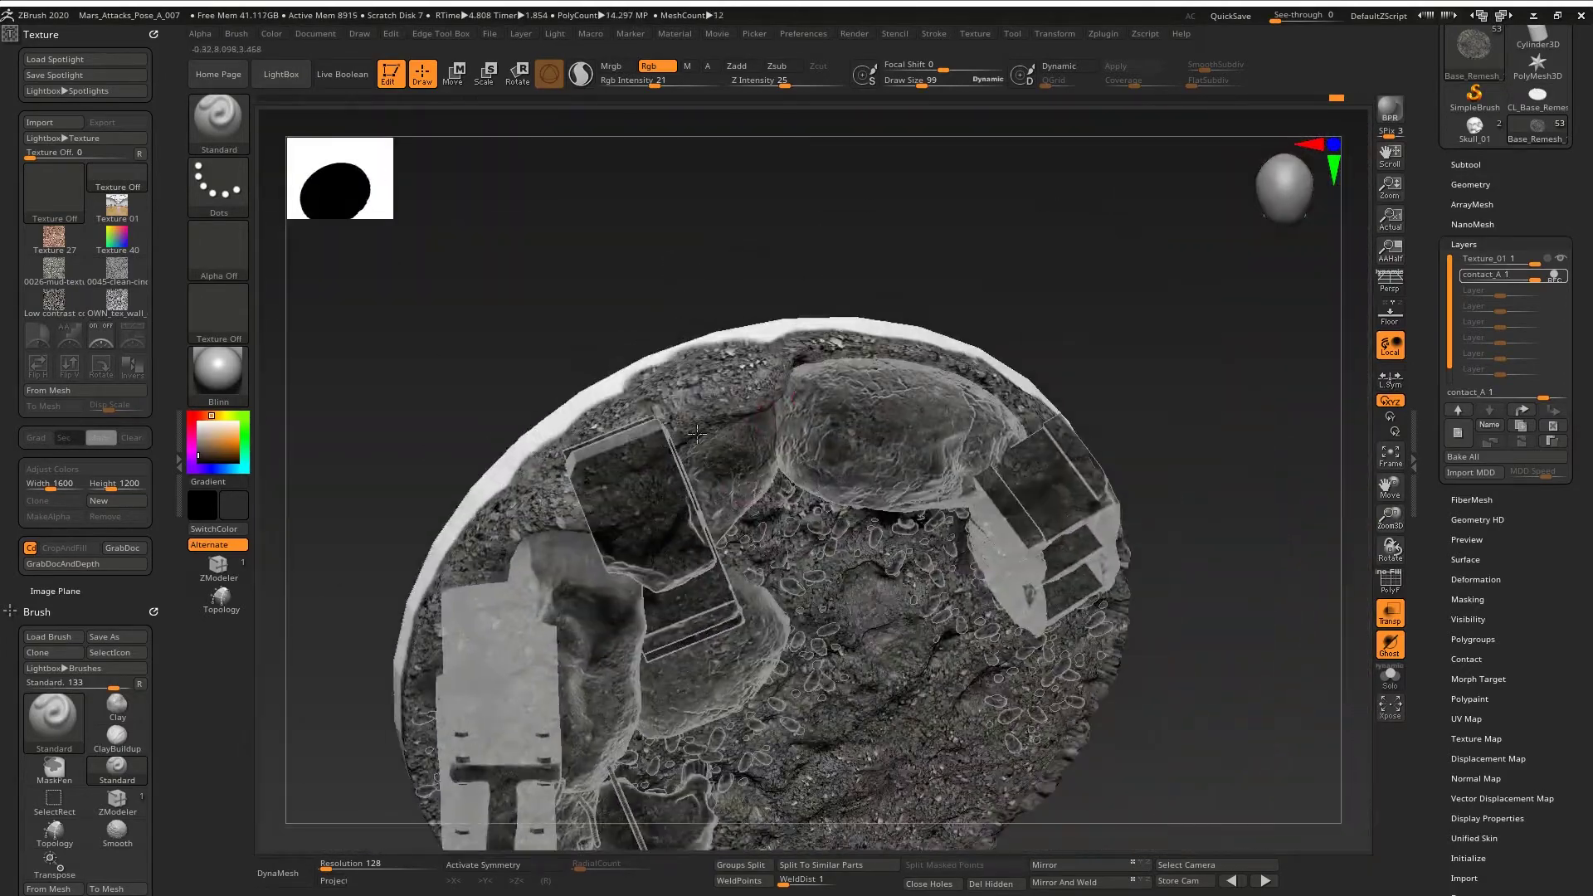
{"action": "right_click_drag", "start_coordinate": [971, 389], "coordinate": [694, 381]}
{"action": "right_click_drag", "start_coordinate": [805, 481], "coordinate": [676, 482]}
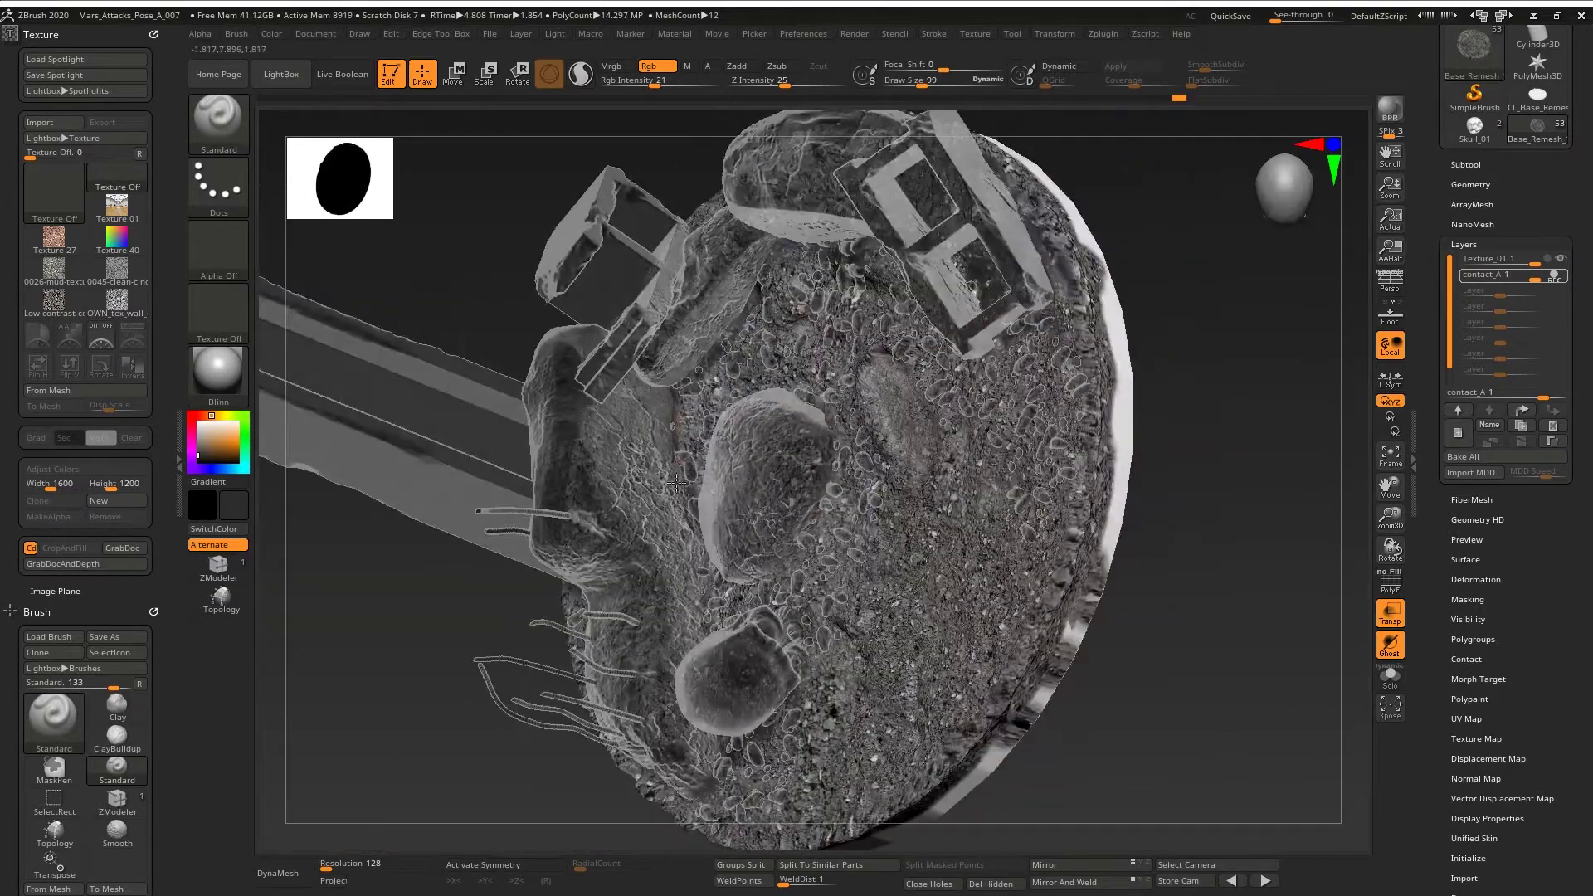
{"action": "right_click_drag", "start_coordinate": [897, 383], "coordinate": [694, 143]}
- Softly darken the open ground around the central depression with Rgb intensity 9, and turn off transparency to check it
{"action": "right_click_drag", "start_coordinate": [892, 441], "coordinate": [756, 606]}
{"action": "right_click_drag", "start_coordinate": [920, 596], "coordinate": [741, 602]}
{"action": "right_click_drag", "start_coordinate": [725, 358], "coordinate": [712, 405]}
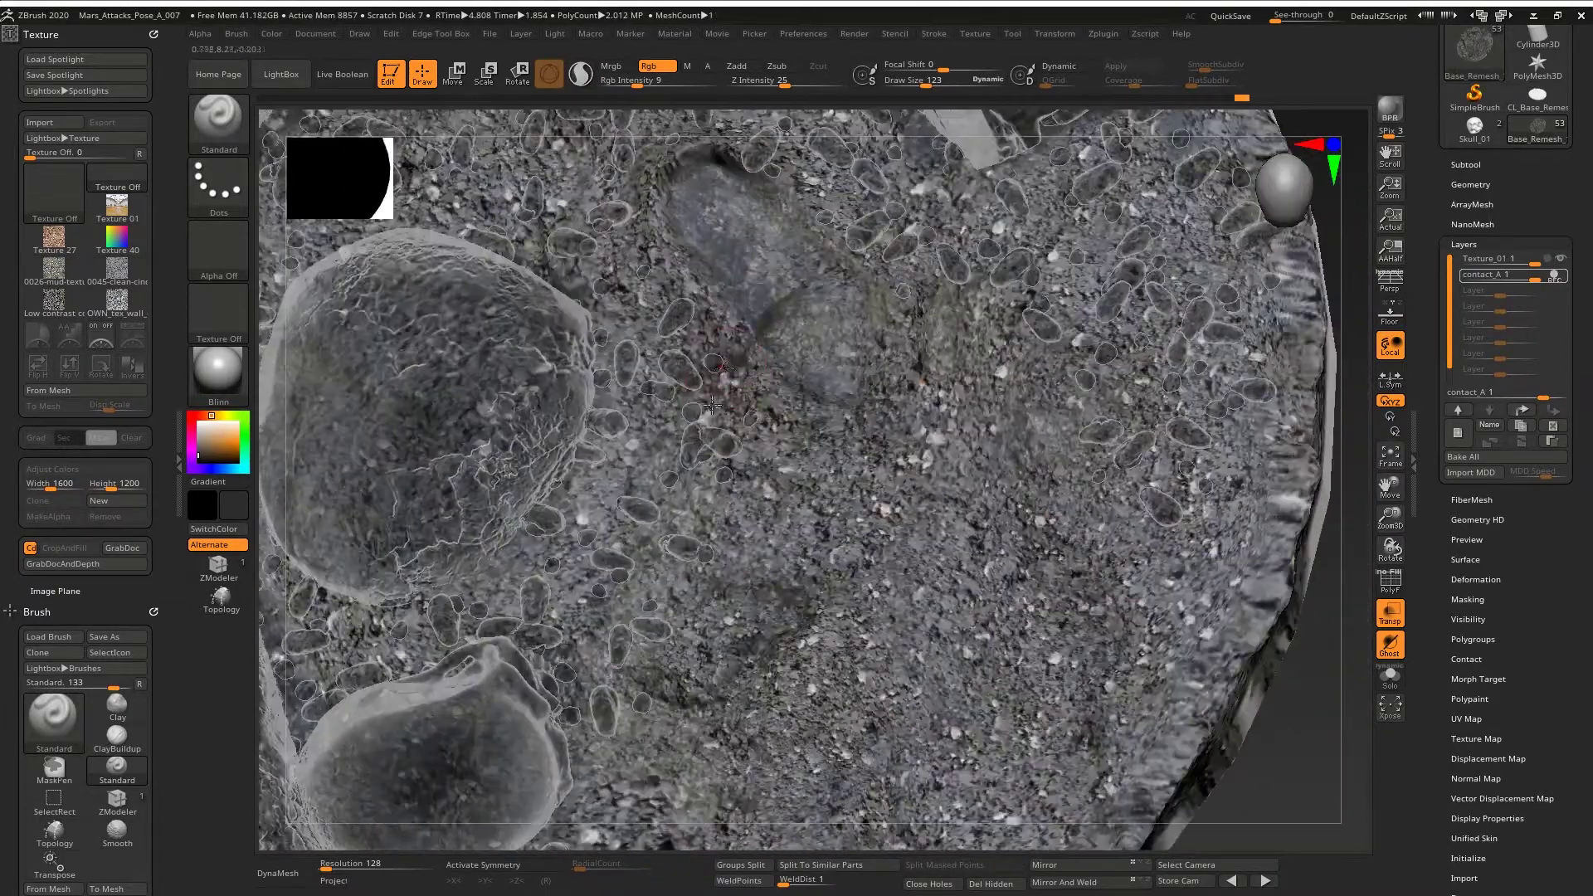
{"action": "right_click_drag", "start_coordinate": [637, 235], "coordinate": [729, 267]}
{"action": "right_click_drag", "start_coordinate": [431, 445], "coordinate": [581, 357]}
{"action": "left_click", "coordinate": [1390, 612]}
{"action": "mouse_move", "coordinate": [712, 456]}
{"action": "right_mouse_down"}
{"action": "mouse_move", "coordinate": [716, 575]}
{"action": "mouse_move", "coordinate": [693, 635]}
{"action": "right_mouse_up"}
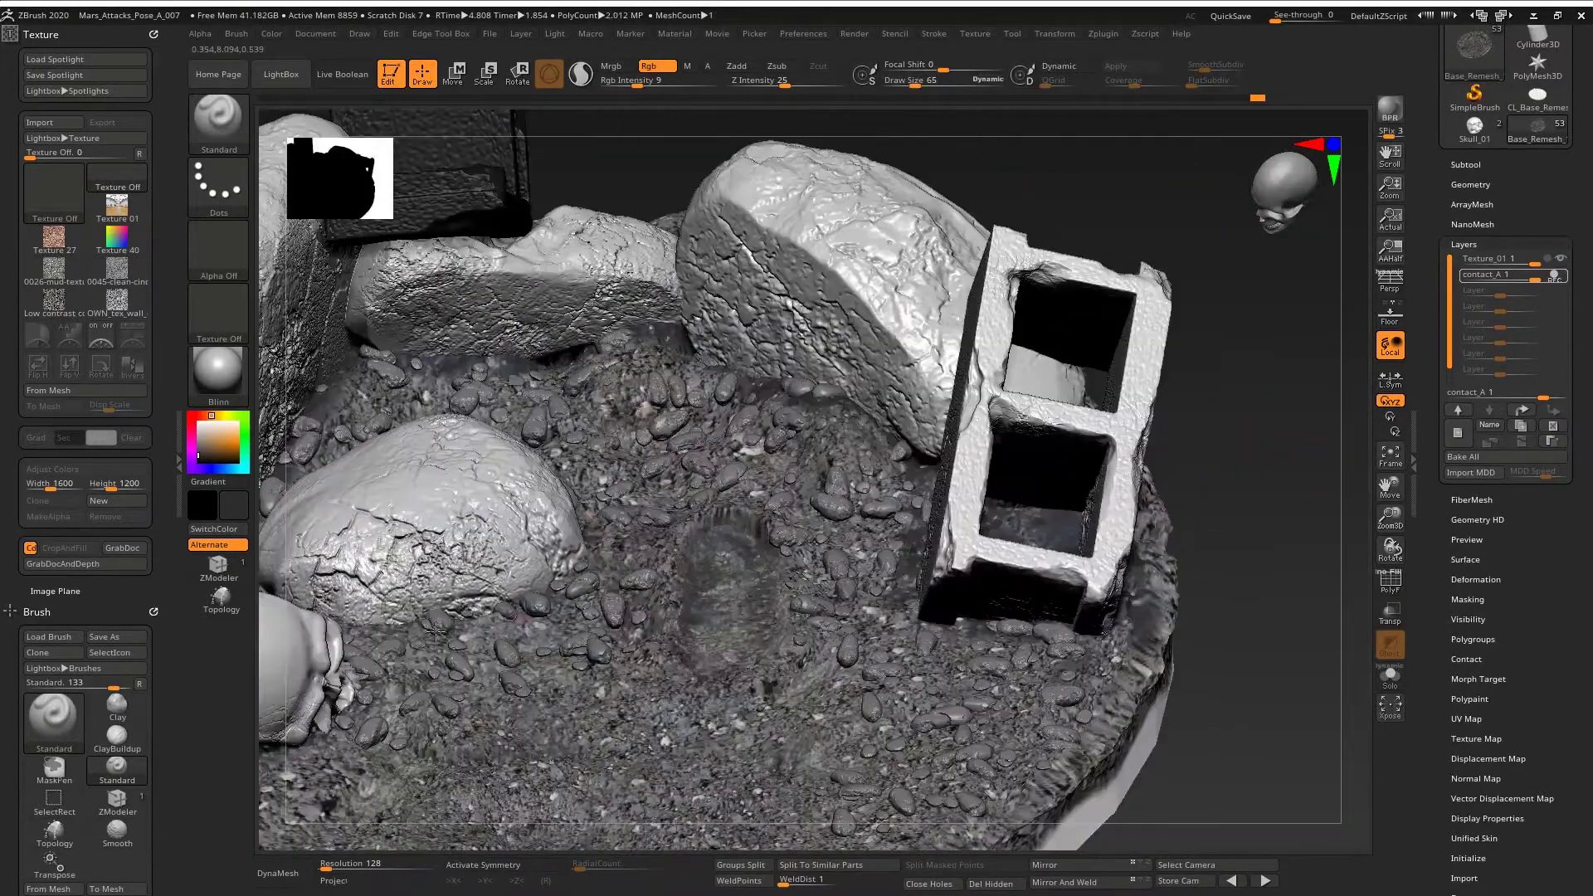
{"action": "right_click_drag", "start_coordinate": [598, 572], "coordinate": [1354, 394]}
- Try different intensities for the contact_A layer and try moving it above Texture_01
{"action": "left_click", "coordinate": [1514, 276]}
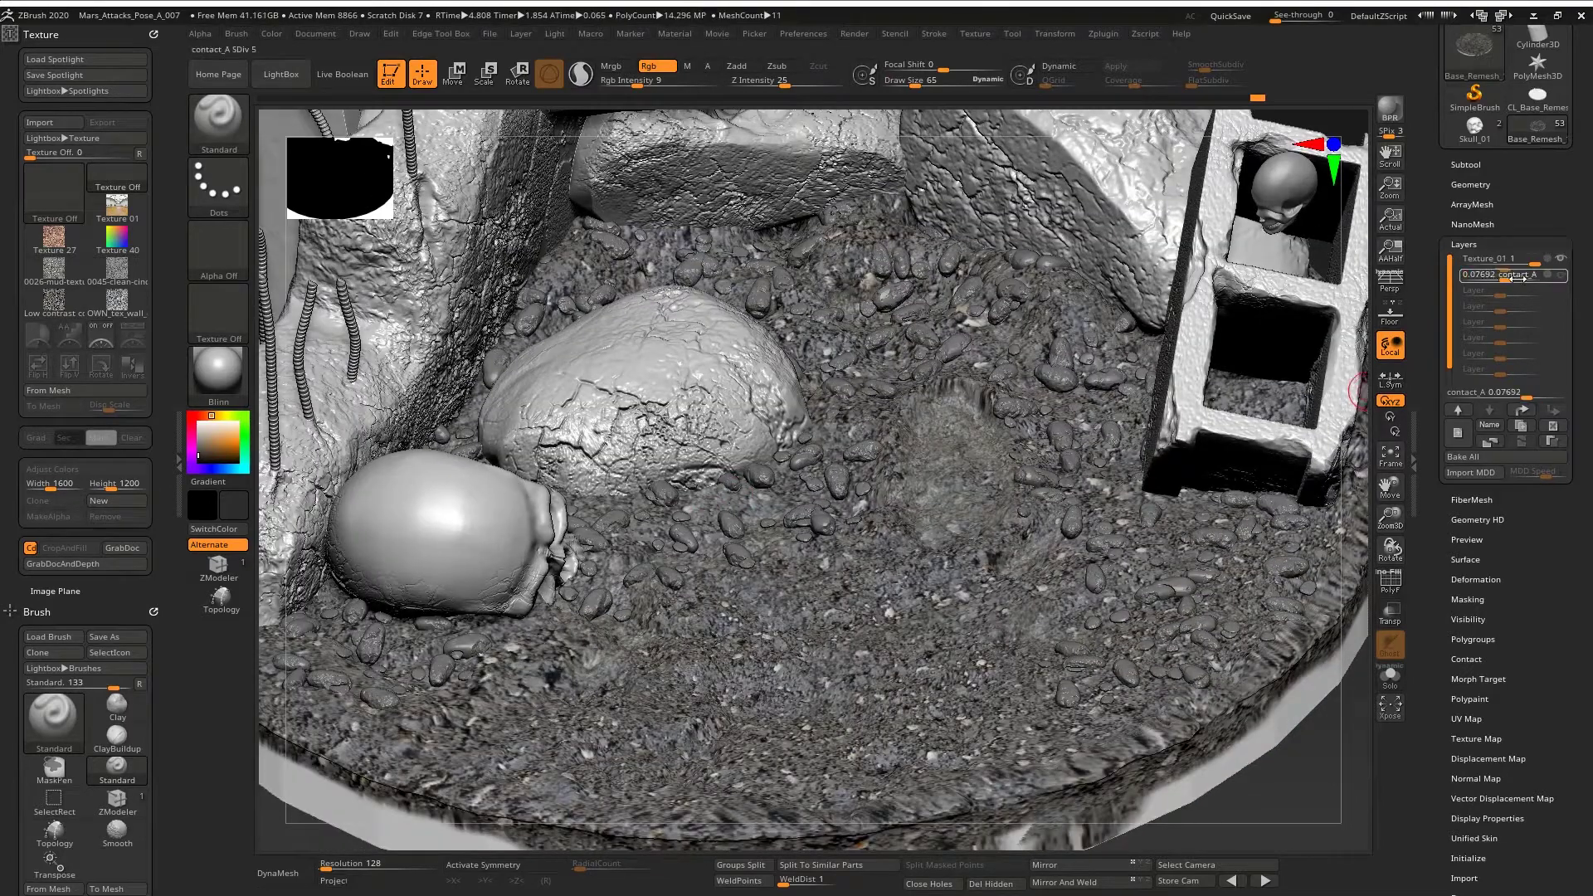
{"action": "left_click_drag", "start_coordinate": [1522, 279], "coordinate": [1534, 277]}
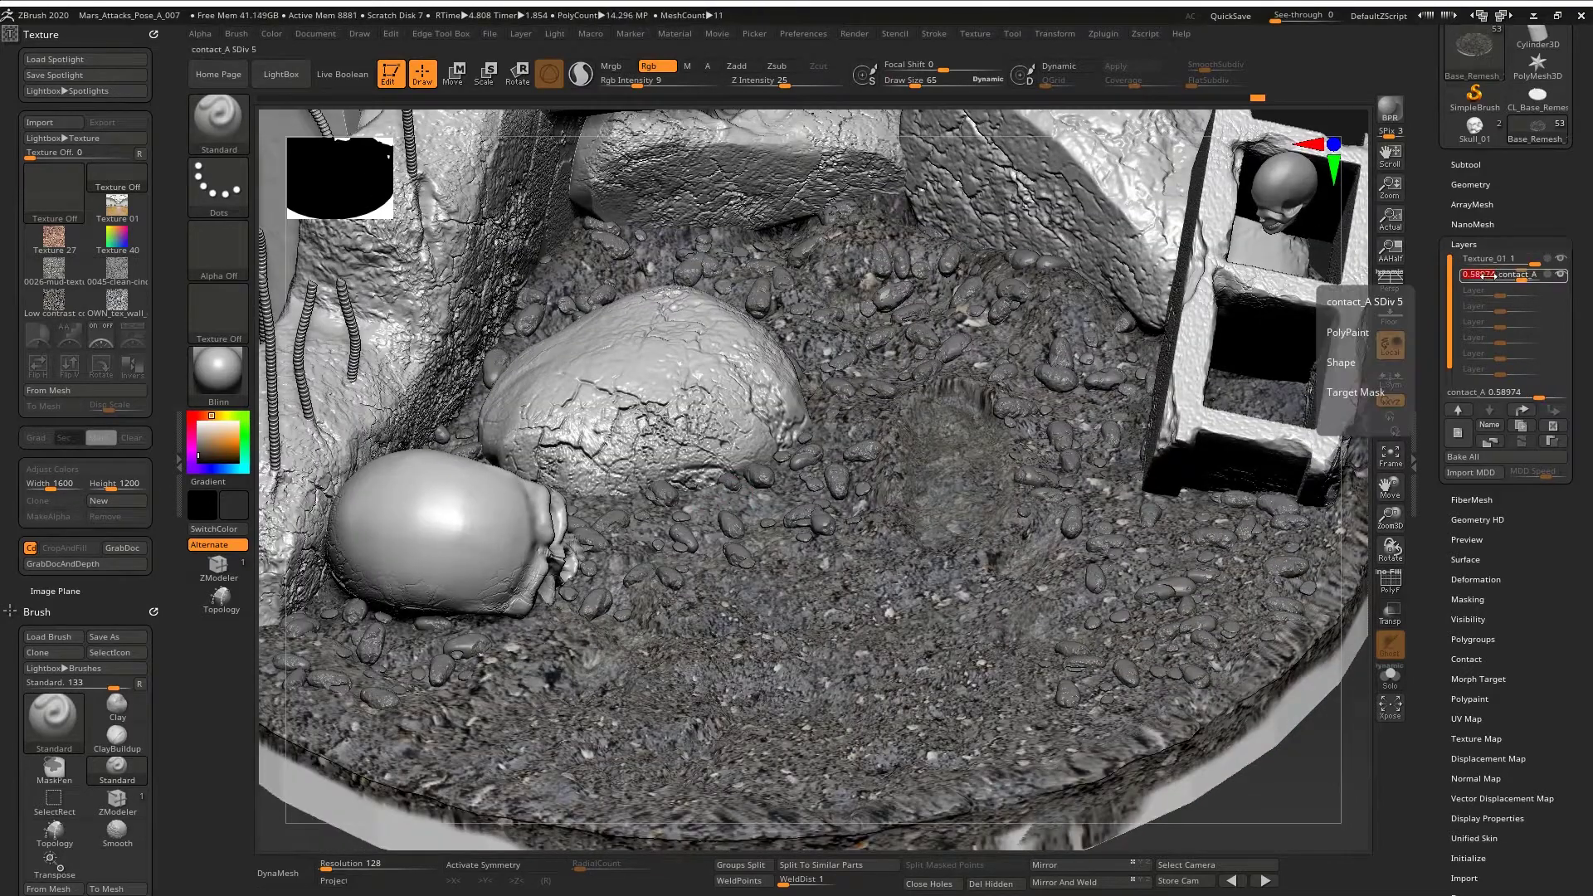
{"action": "left_click", "coordinate": [1523, 413]}
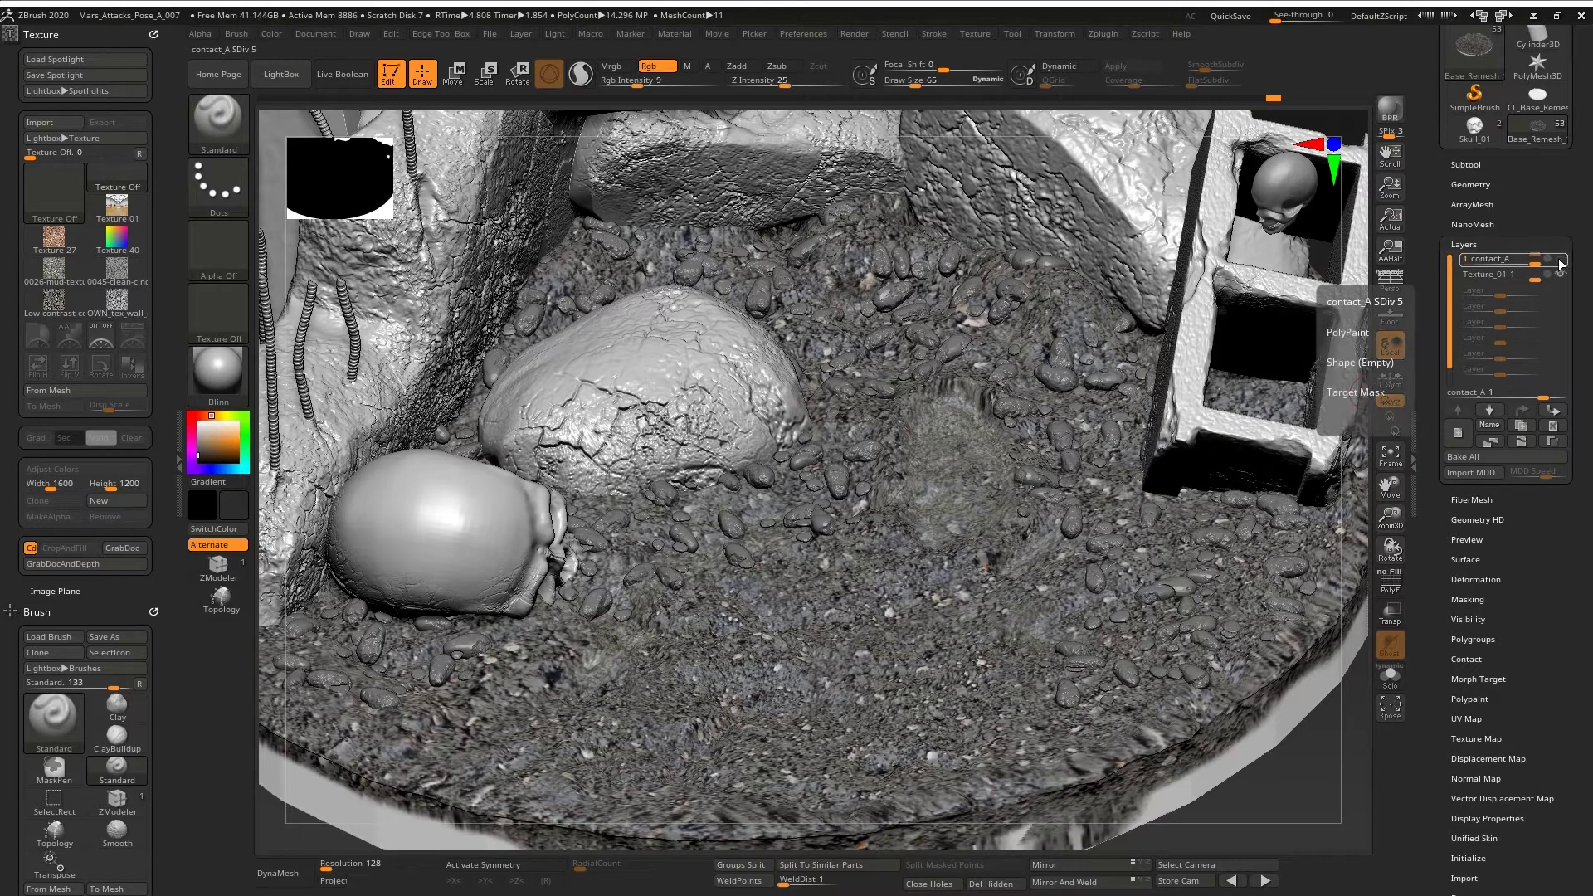
{"action": "left_click", "coordinate": [1552, 410]}
- Set the Texture_01 layer's intensity to 0.6923 and the contact_A layer's to 0.51282
{"action": "left_click_drag", "start_coordinate": [1524, 263], "coordinate": [1525, 372]}
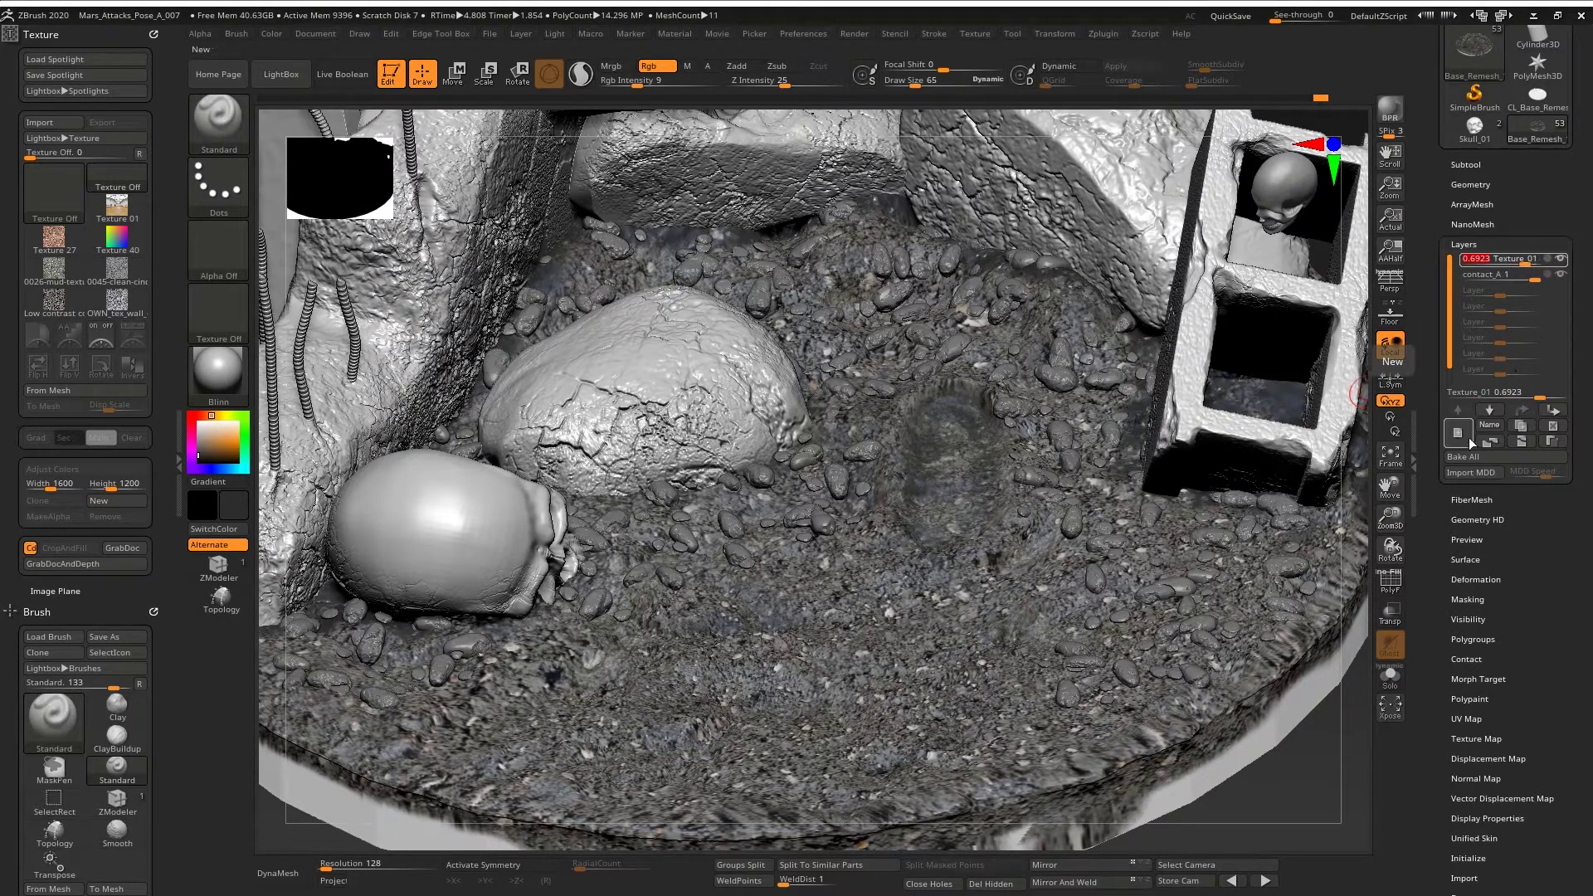
{"action": "left_click_drag", "start_coordinate": [1532, 275], "coordinate": [1519, 277]}
{"action": "right_click_drag", "start_coordinate": [987, 449], "coordinate": [925, 337], "text": "ctrl"}
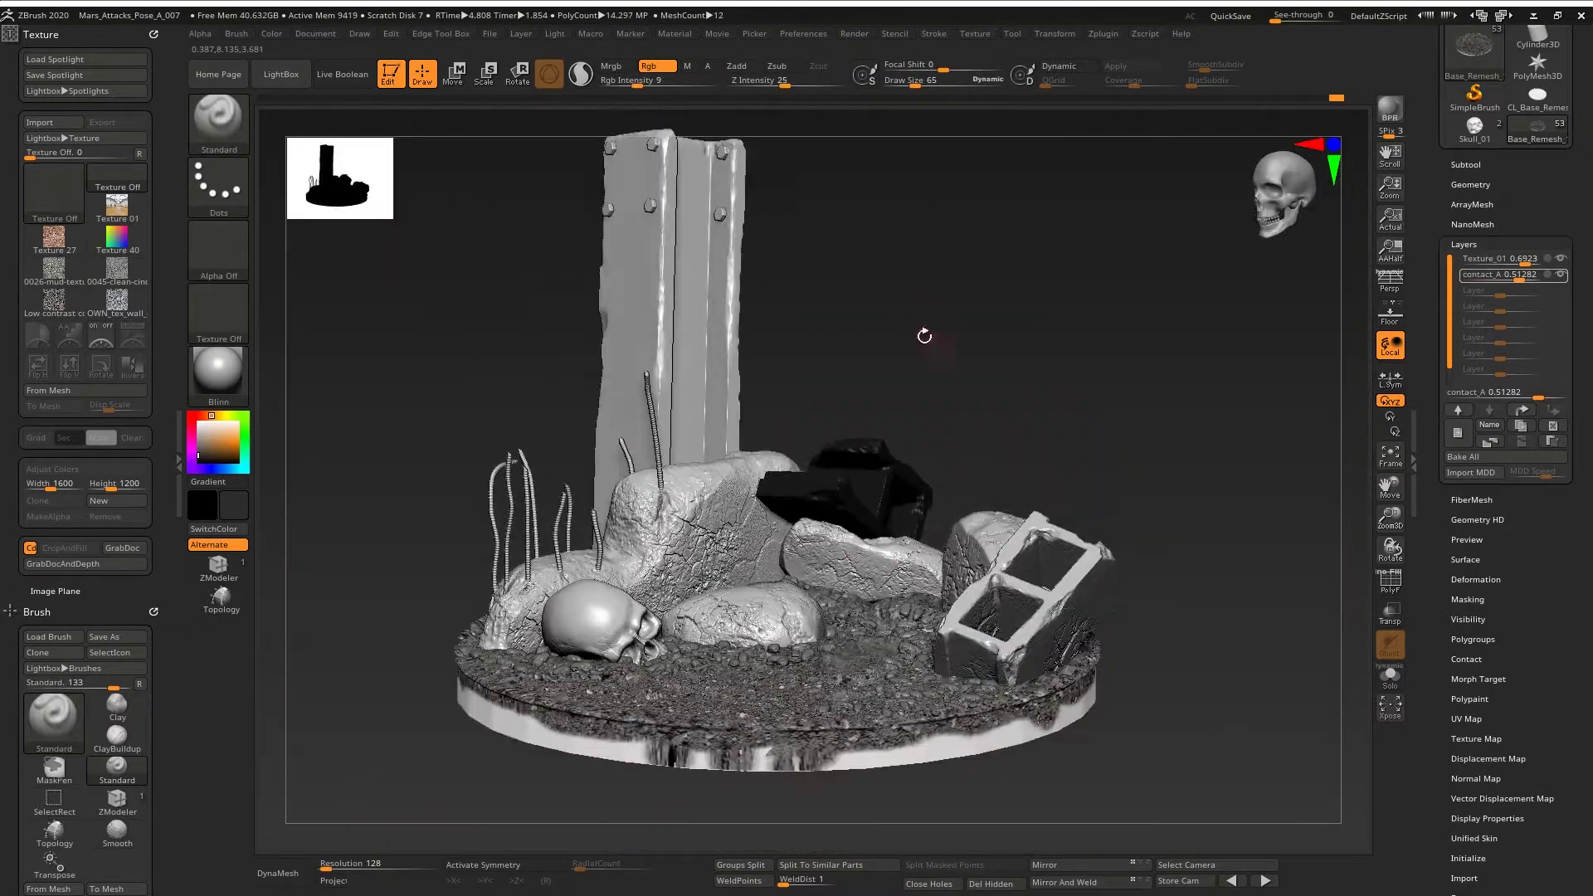
- Select the black broken block behind the rocks and remove its black colour display
{"action": "left_click", "coordinate": [918, 370]}
{"action": "left_click", "coordinate": [910, 404], "text": "alt"}
{"action": "left_click", "coordinate": [1480, 186]}
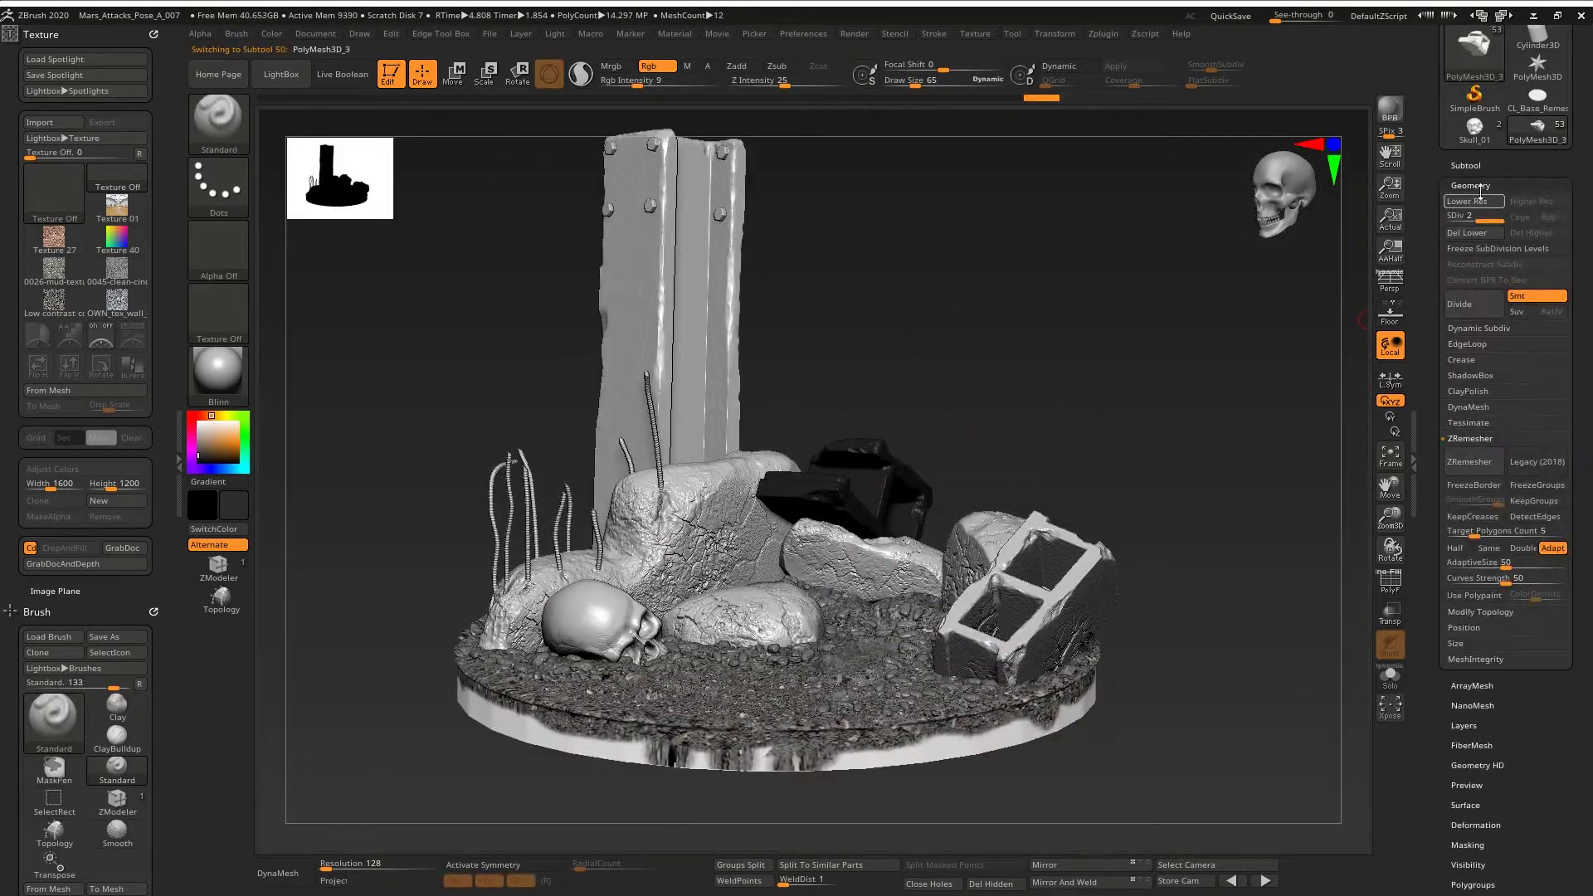
{"action": "left_click", "coordinate": [1477, 165]}
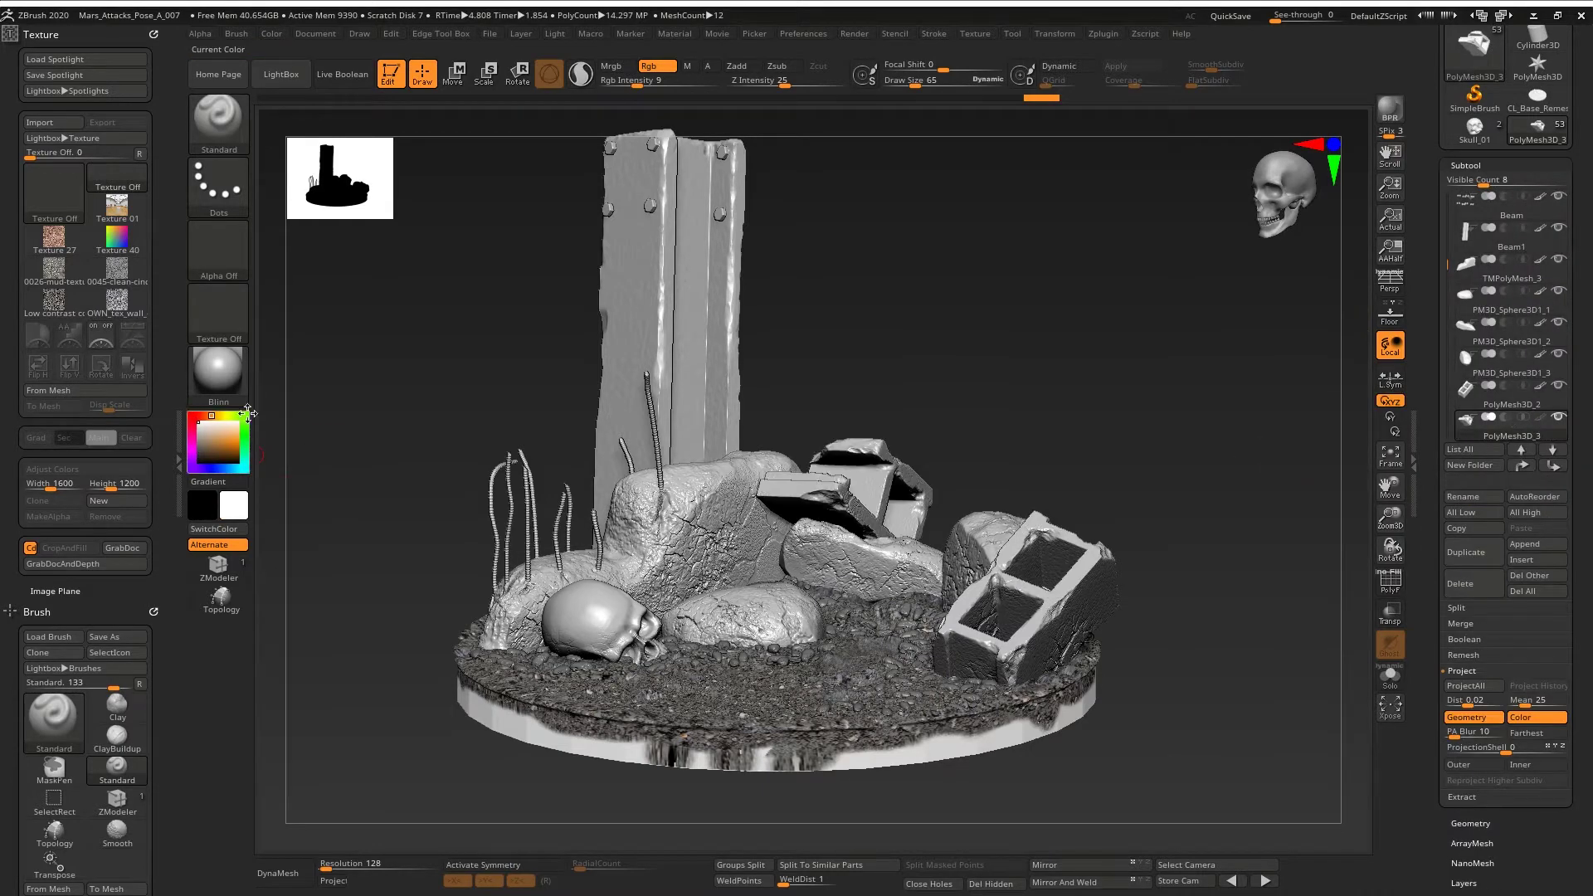
- Run a BPR preview render of the diorama base and show the hidden alien, backpack and raygun subtools
{"action": "mouse_move", "coordinate": [989, 342]}
{"action": "right_mouse_down"}
{"action": "mouse_move", "coordinate": [985, 308]}
{"action": "mouse_move", "coordinate": [990, 337]}
{"action": "right_mouse_up"}
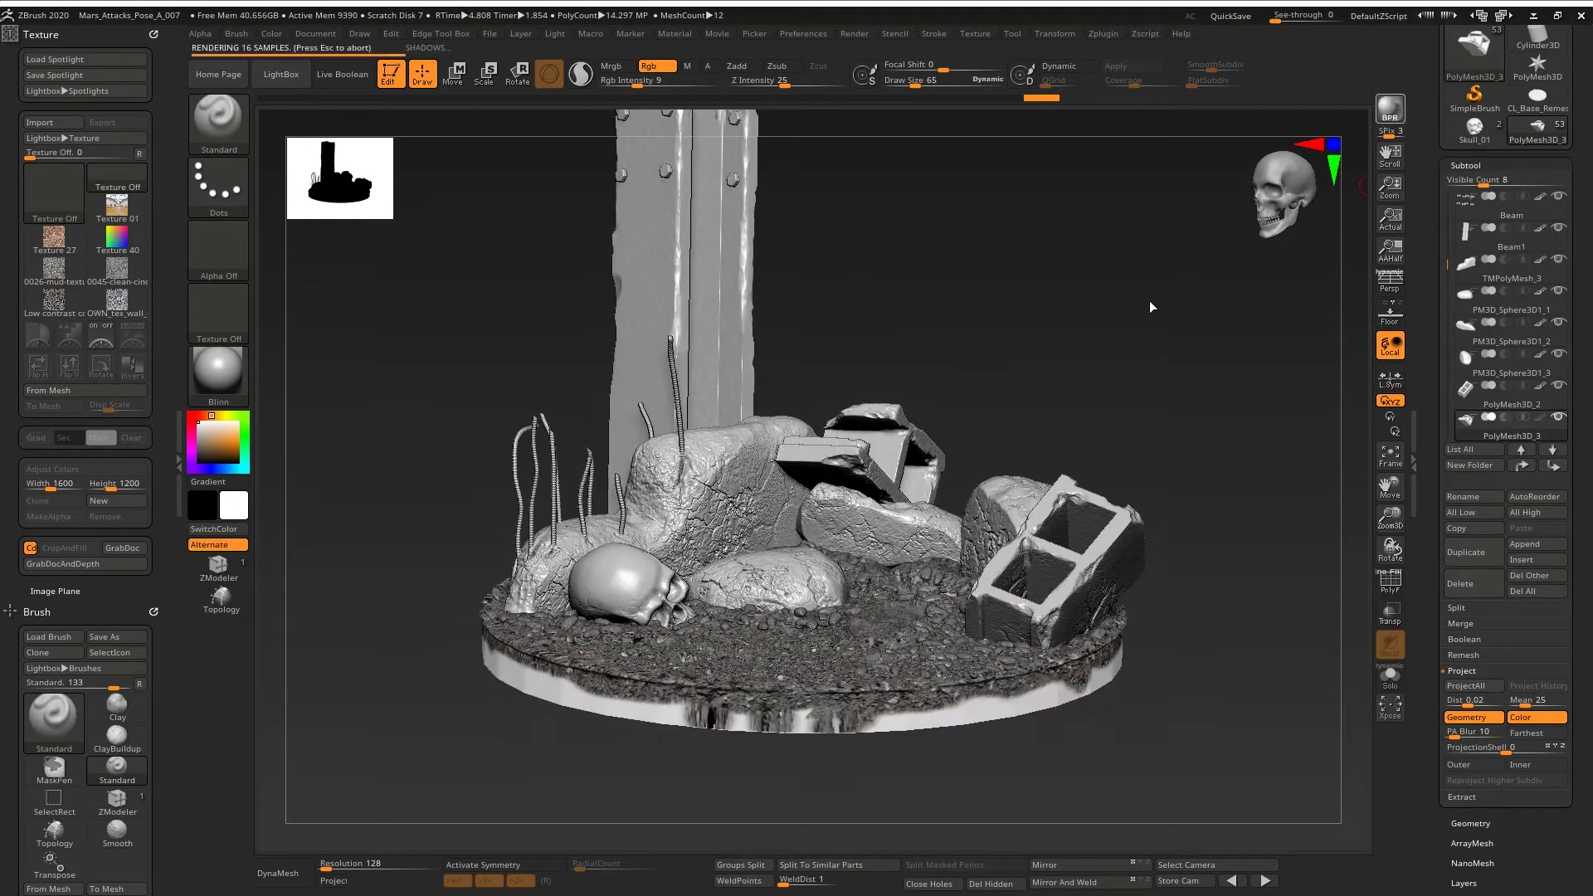
{"action": "right_click_drag", "start_coordinate": [1159, 292], "coordinate": [1153, 297]}
{"action": "scroll", "coordinate": [1452, 338], "scroll_direction": "up", "scroll_amount": 3}
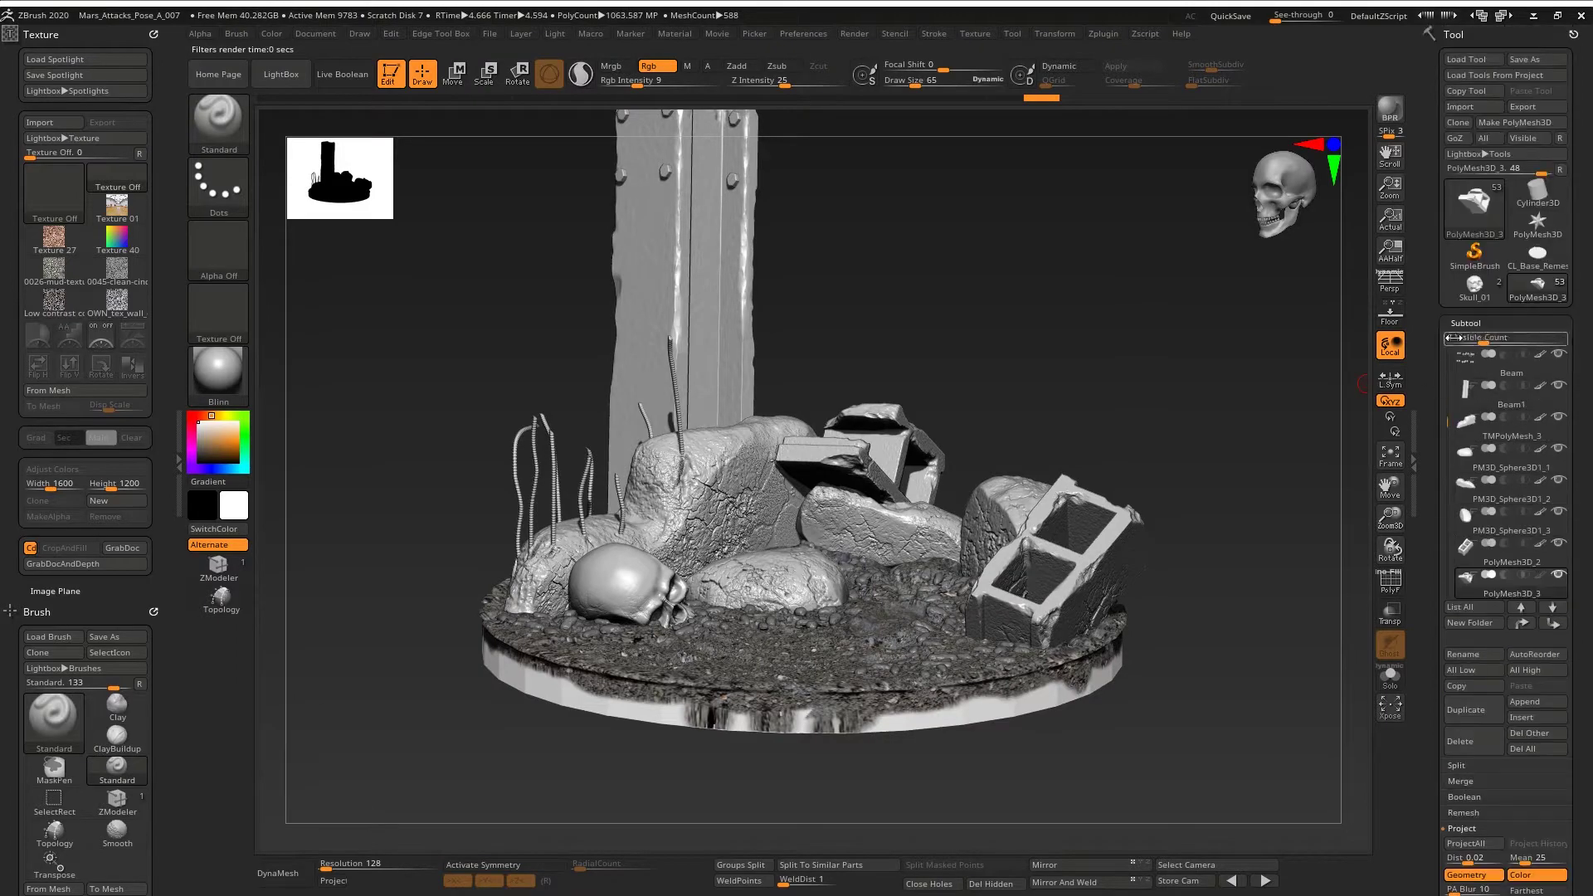
{"action": "scroll", "coordinate": [1450, 408], "scroll_direction": "up", "scroll_amount": 3}
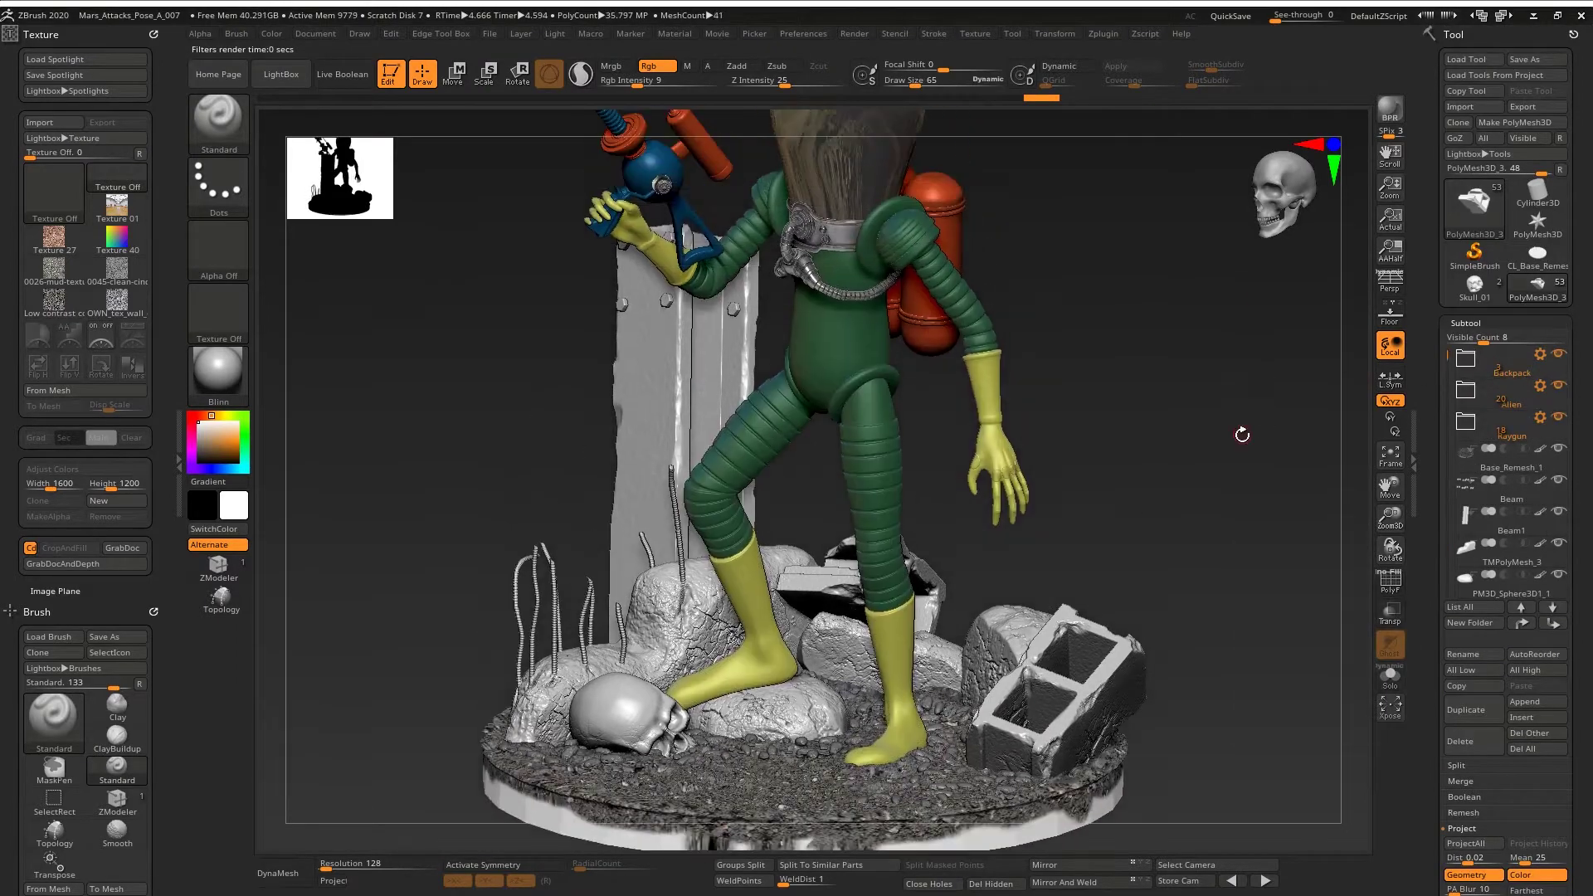
- Turn on perspective, inspect the complete alien on its base from several angles, and save the project
{"action": "mouse_move", "coordinate": [1241, 437]}
{"action": "right_mouse_down"}
{"action": "mouse_move", "coordinate": [1102, 355]}
{"action": "mouse_move", "coordinate": [1184, 337]}
{"action": "mouse_move", "coordinate": [1184, 359]}
{"action": "mouse_move", "coordinate": [1242, 327]}
{"action": "right_mouse_up"}
{"action": "key", "text": "p"}
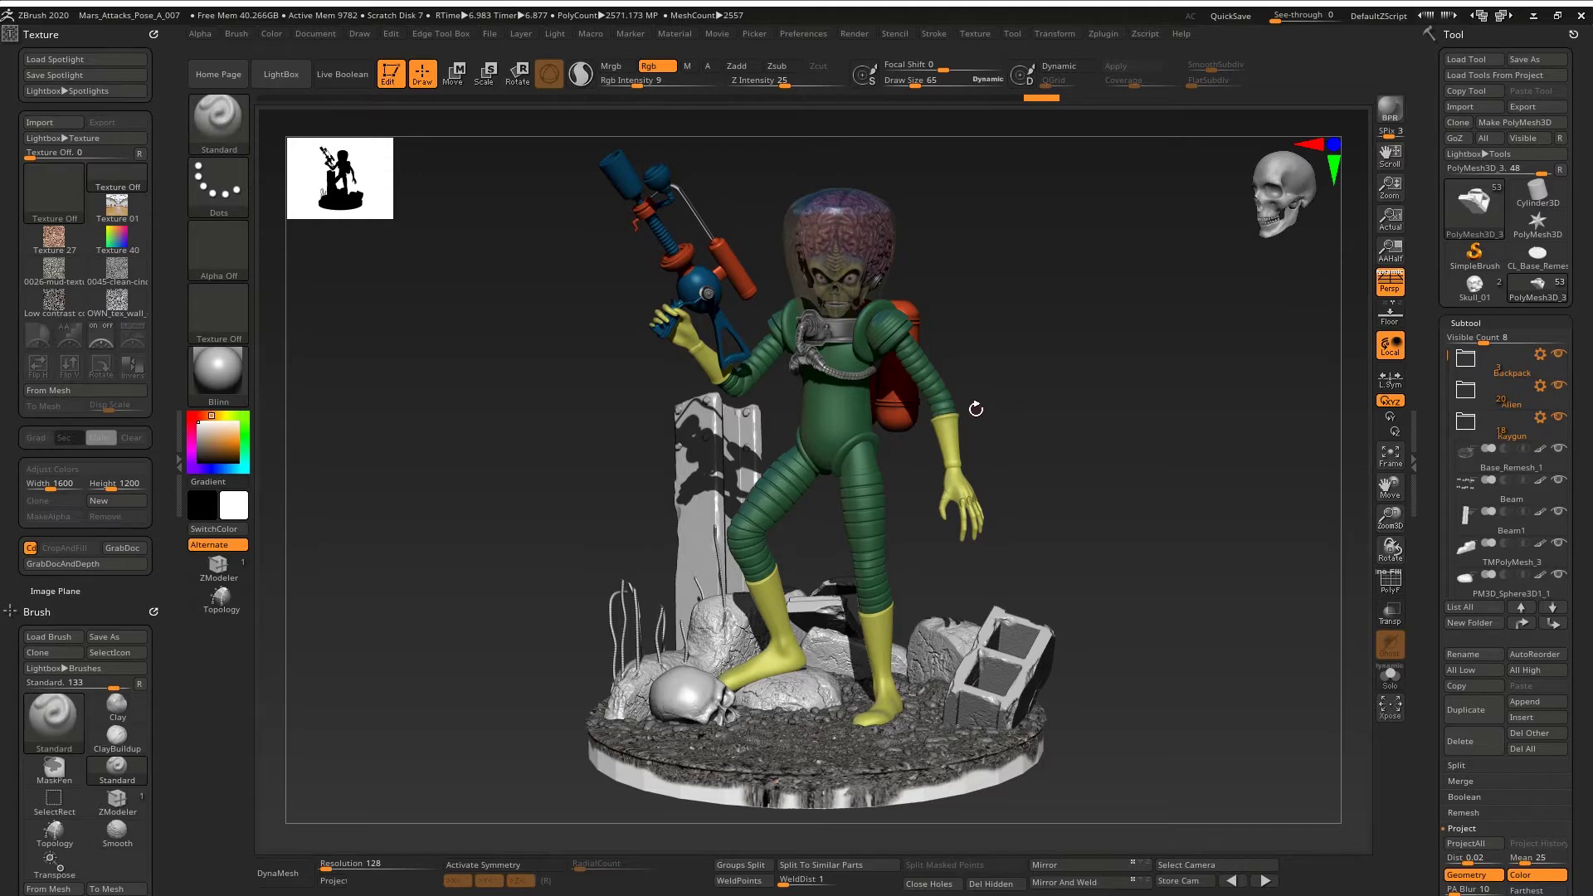
{"action": "left_click_drag", "start_coordinate": [1061, 508], "coordinate": [946, 252]}
{"action": "key", "text": "ctrl+s"}
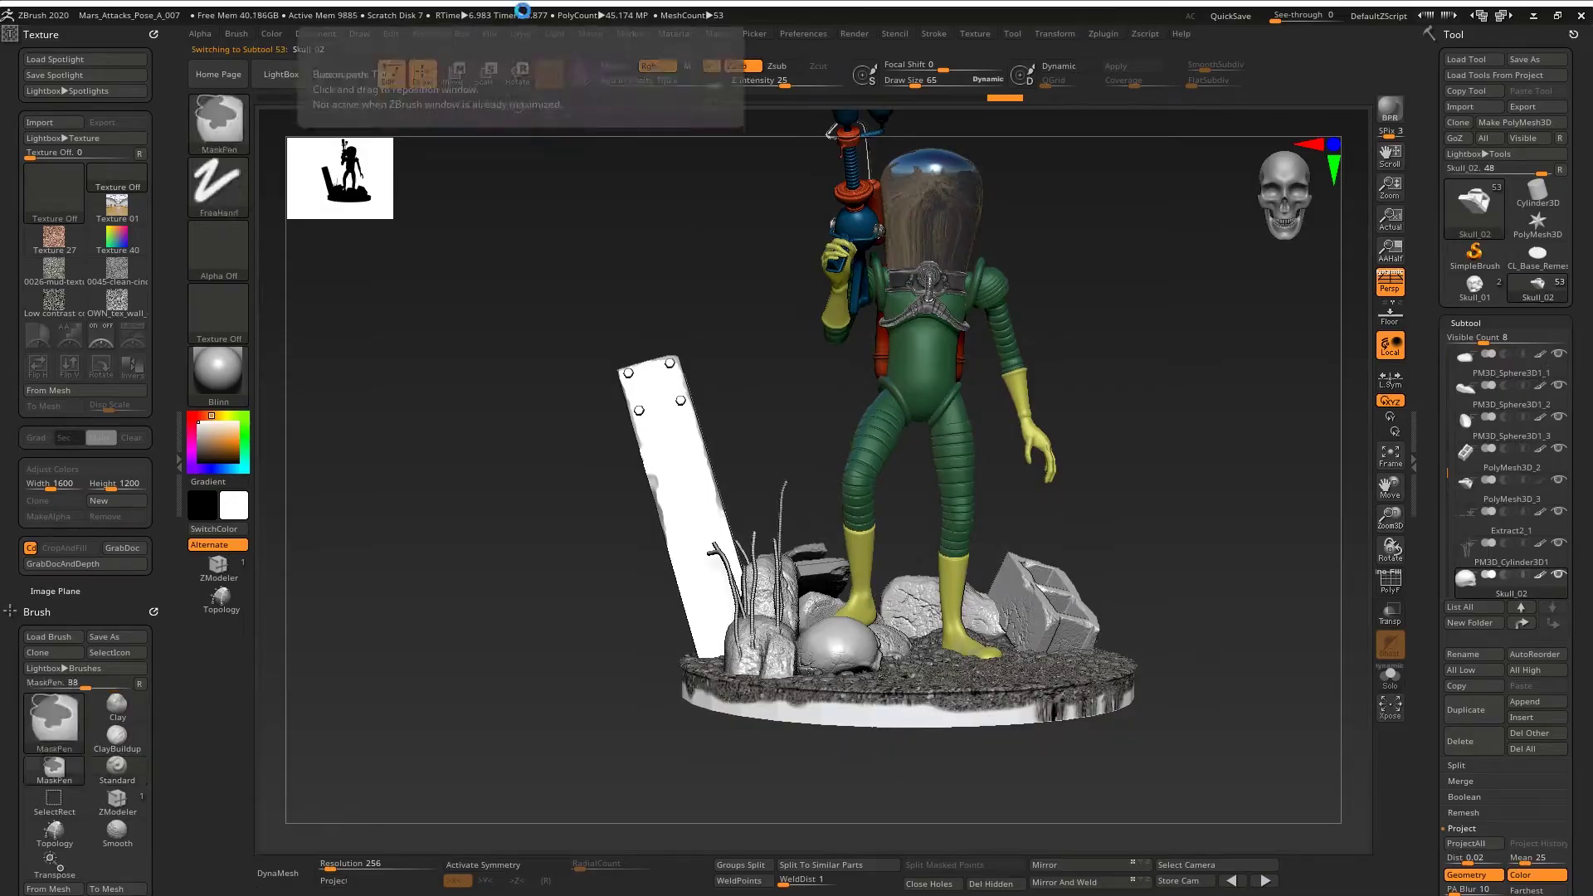
{"action": "left_click", "coordinate": [1494, 892]}
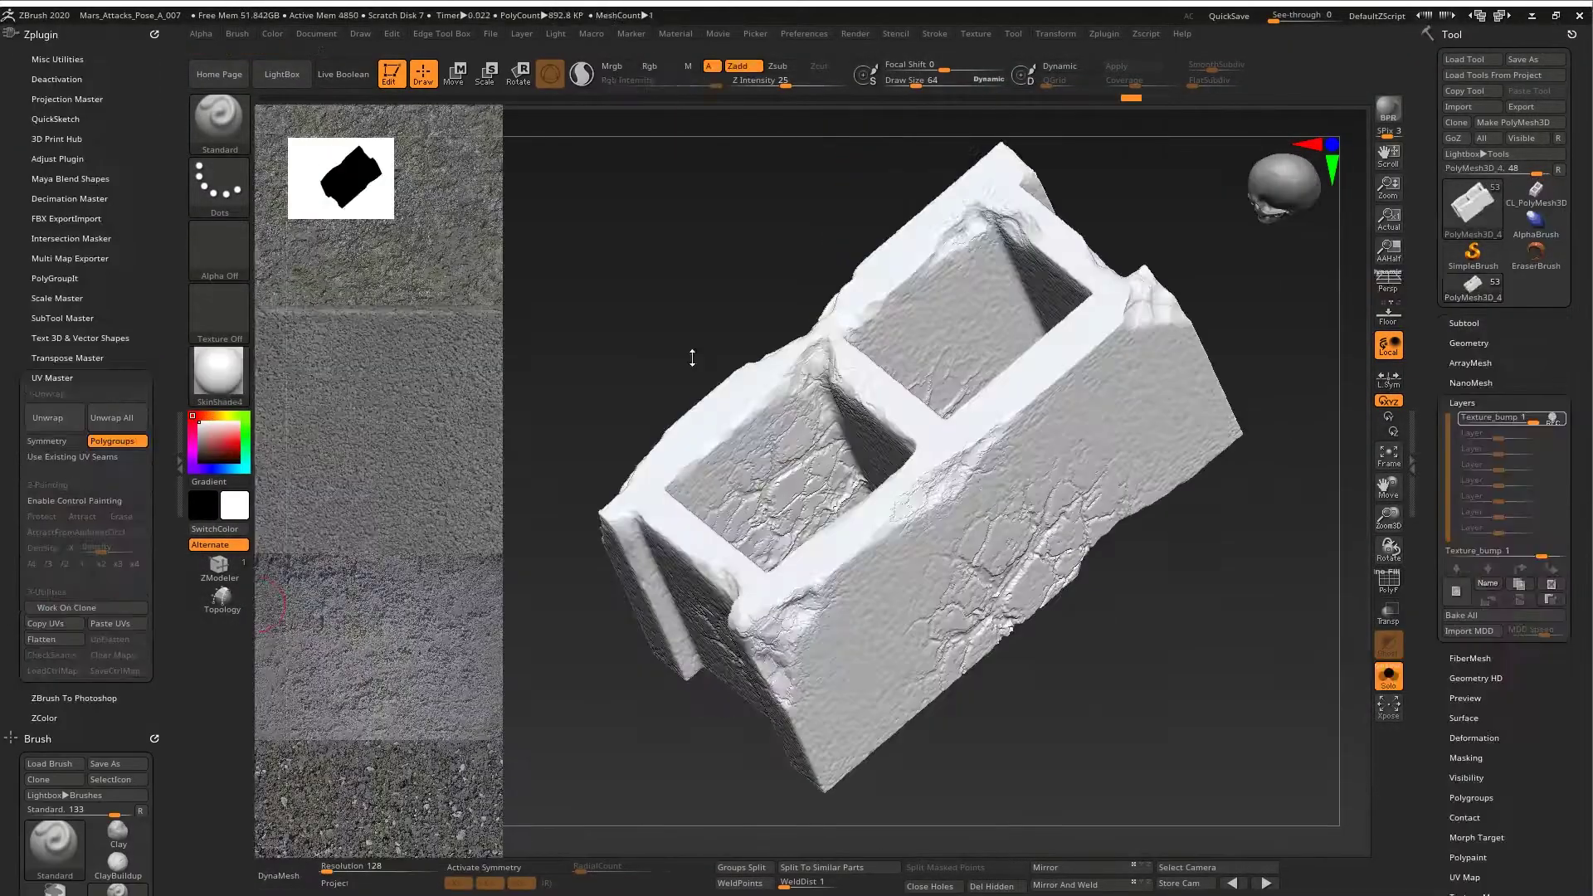
- Place the fine-grained concrete texture over the isolated cinder block in Spotlight and enlarge it to cover the block's middle
{"action": "left_click_drag", "start_coordinate": [632, 322], "coordinate": [677, 24]}
{"action": "key", "text": "z"}
{"action": "left_click_drag", "start_coordinate": [391, 381], "coordinate": [896, 450]}
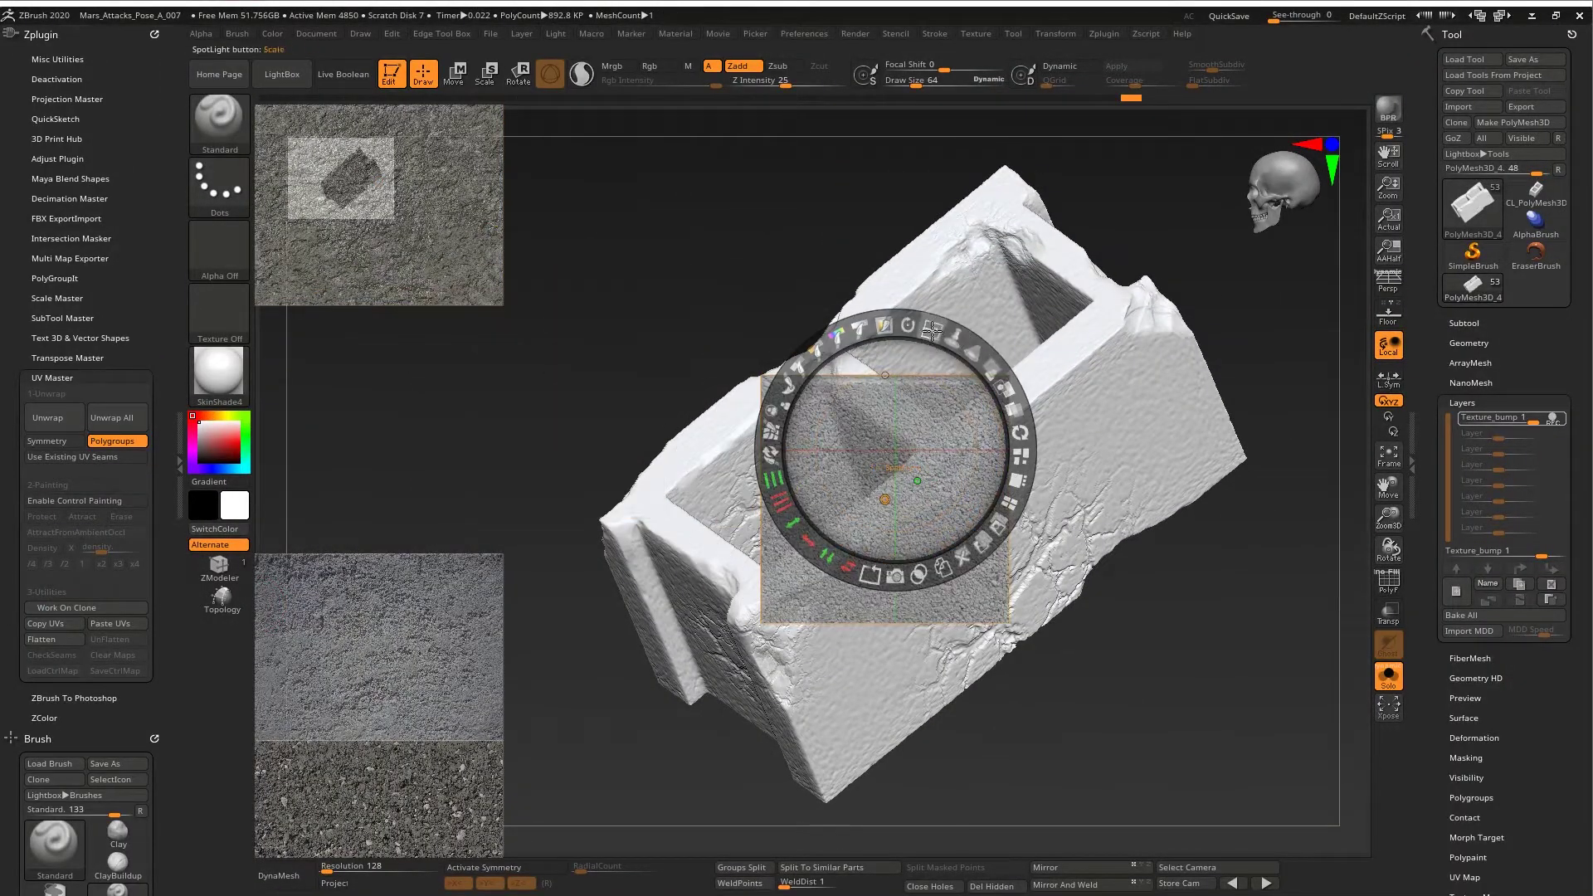
{"action": "left_click_drag", "start_coordinate": [932, 328], "coordinate": [999, 374]}
{"action": "left_click_drag", "start_coordinate": [878, 438], "coordinate": [932, 371]}
{"action": "key", "text": "z"}
{"action": "right_click_drag", "start_coordinate": [931, 370], "coordinate": [949, 445], "text": "ctrl"}
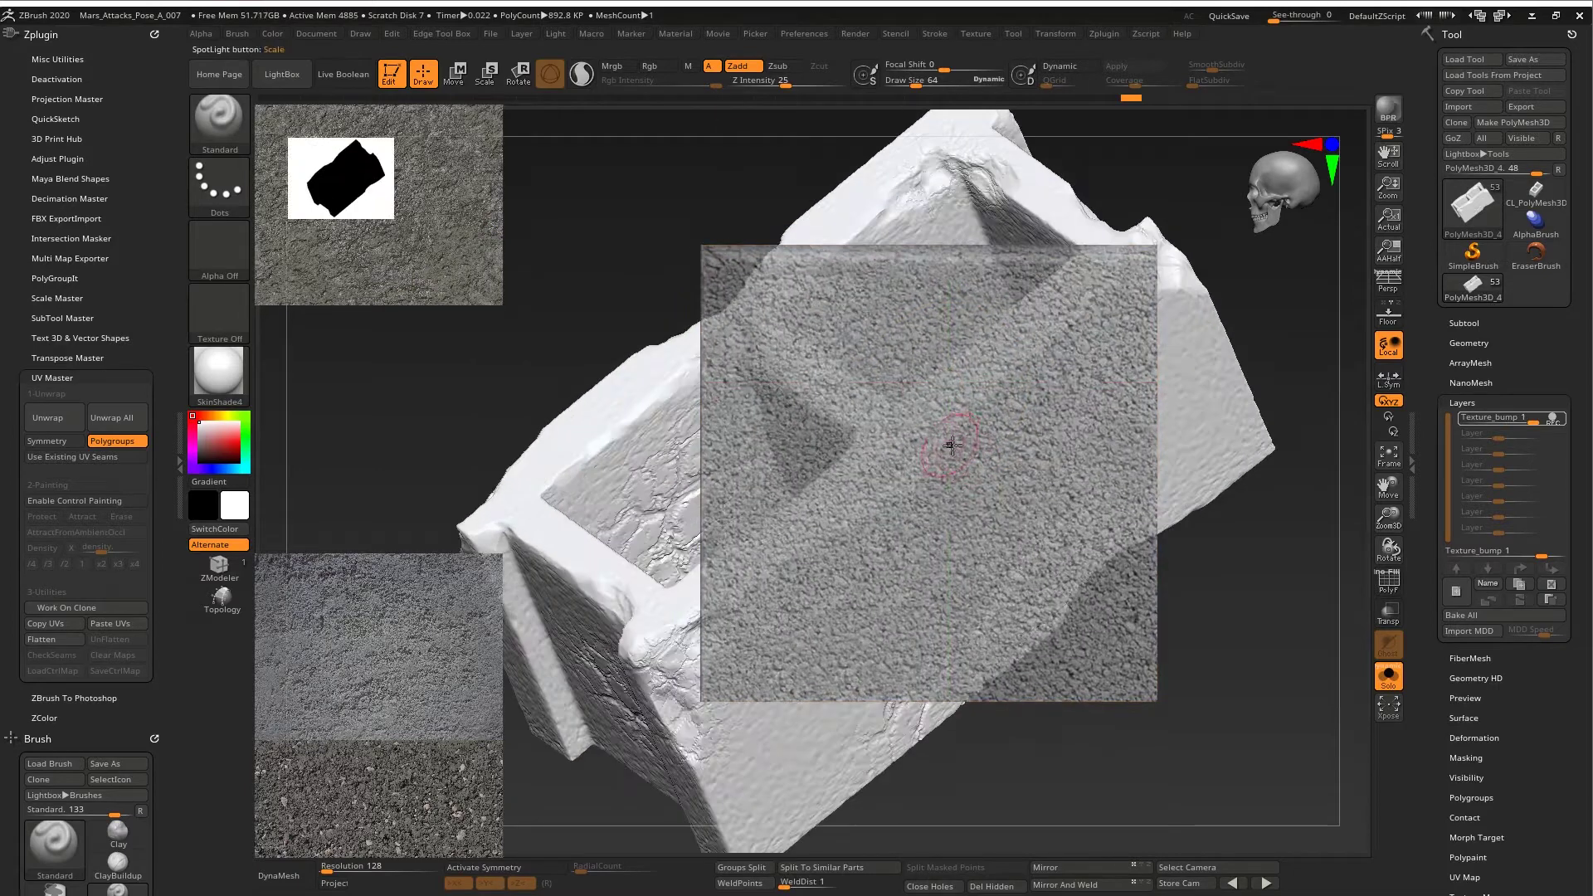
- Lower the Spotlight textures' opacity until the block shows clearly, and leave Spotlight editing to face the block's long side
{"action": "key", "text": "z"}
{"action": "left_click_drag", "start_coordinate": [1054, 293], "coordinate": [980, 260]}
{"action": "key", "text": "z"}
{"action": "right_click_drag", "start_coordinate": [975, 462], "coordinate": [852, 269]}
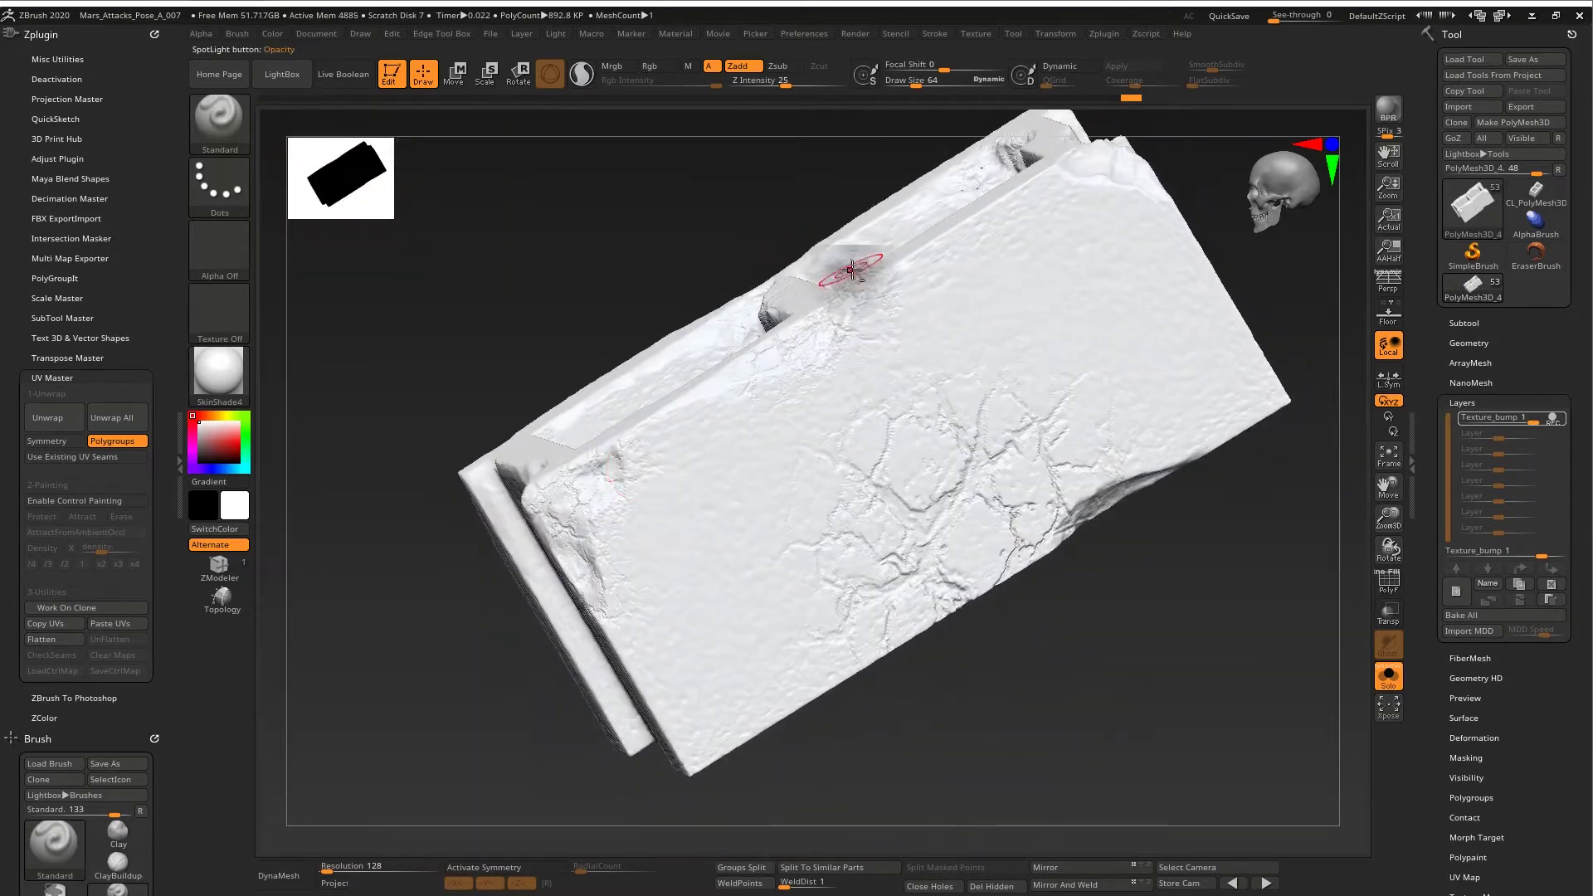
- Turn on Rgb at intensity 100, lower the Z intensity and test texture strokes on the block's long side
{"action": "left_click", "coordinate": [656, 66]}
{"action": "left_click", "coordinate": [814, 415]}
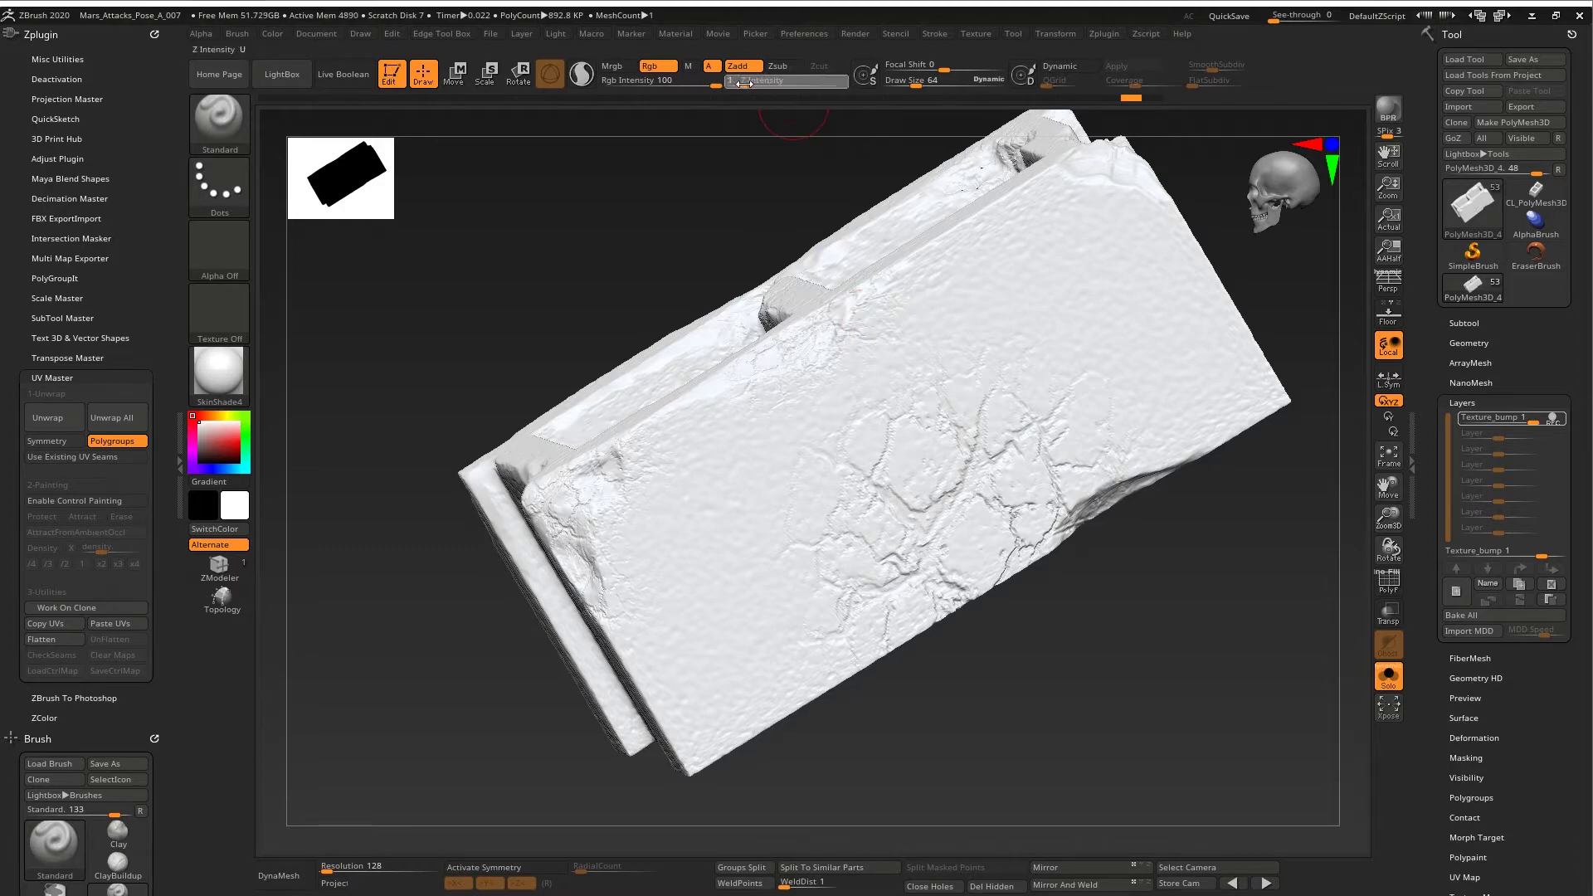
{"action": "left_click_drag", "start_coordinate": [820, 389], "coordinate": [880, 347]}
{"action": "mouse_move", "coordinate": [880, 347]}
{"action": "right_mouse_down"}
{"action": "mouse_move", "coordinate": [910, 252]}
{"action": "mouse_move", "coordinate": [925, 281]}
{"action": "right_mouse_up"}
{"action": "mouse_move", "coordinate": [924, 281]}
{"action": "right_mouse_down"}
{"action": "mouse_move", "coordinate": [947, 348]}
{"action": "mouse_move", "coordinate": [876, 419]}
{"action": "right_mouse_up"}
- Undo the test strokes on the cinder block and set the Z intensity to 0
{"action": "key", "text": "ctrl+z"}
{"action": "left_click", "coordinate": [935, 359]}
{"action": "key", "text": "ctrl+z"}
{"action": "left_click", "coordinate": [731, 82]}
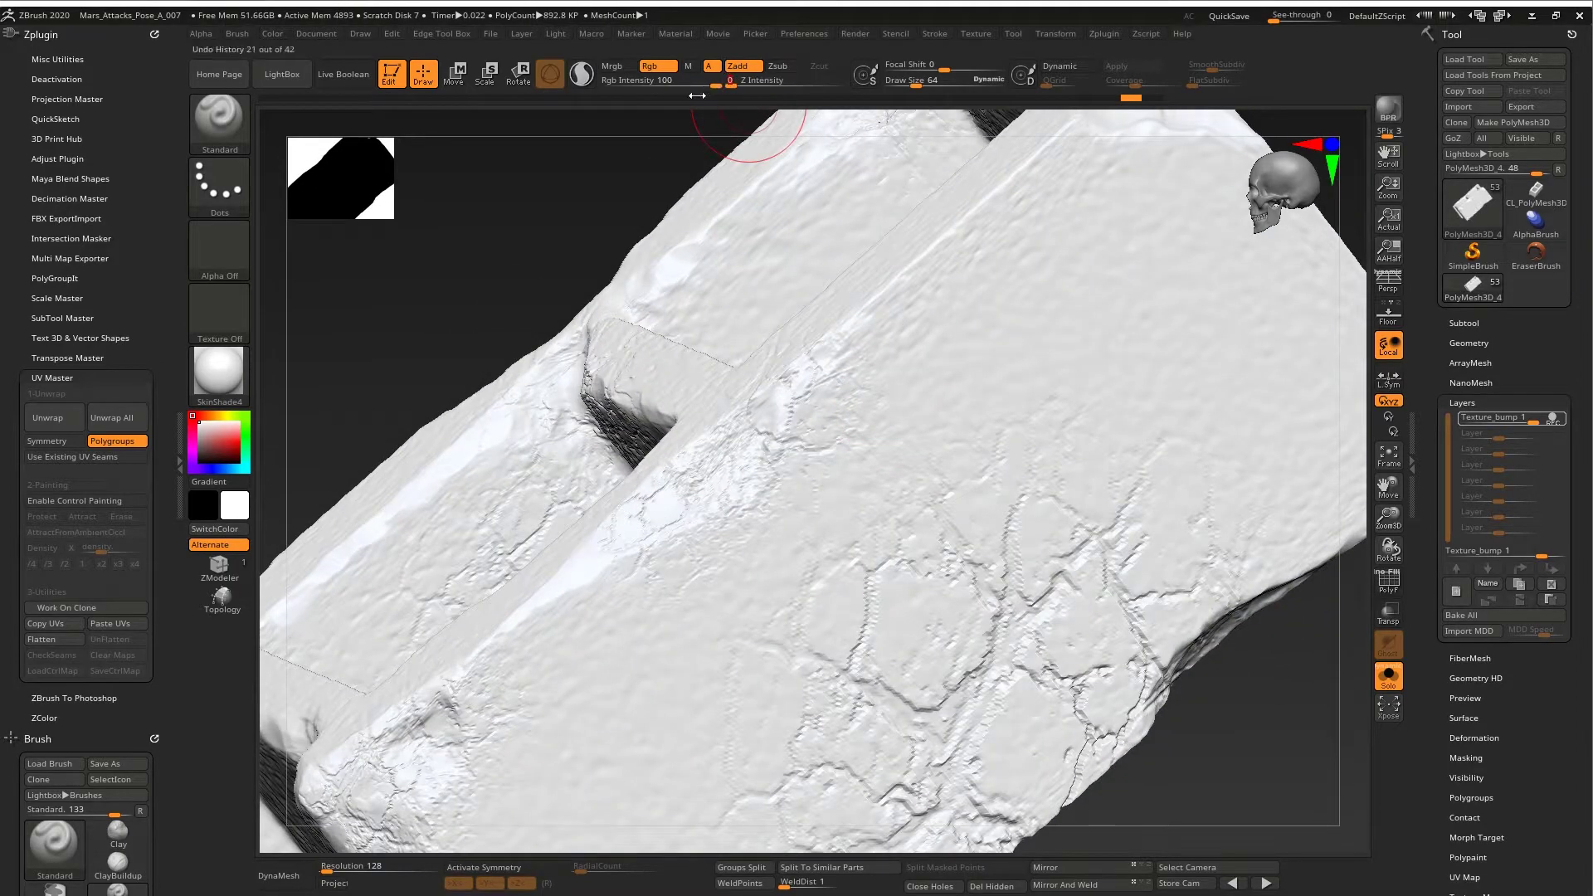
- Paint the concrete texture over the upper middle of the block's cracked long side and up onto its edge
{"action": "mouse_move", "coordinate": [836, 449]}
{"action": "left_mouse_down"}
{"action": "mouse_move", "coordinate": [827, 511]}
{"action": "mouse_move", "coordinate": [929, 348]}
{"action": "mouse_move", "coordinate": [1016, 366]}
{"action": "left_mouse_up"}
{"action": "mouse_move", "coordinate": [1016, 365]}
{"action": "right_mouse_down", "text": "ctrl"}
{"action": "mouse_move", "coordinate": [1043, 274]}
{"action": "mouse_move", "coordinate": [1017, 367]}
{"action": "right_mouse_up", "text": "ctrl"}
{"action": "left_click_drag", "start_coordinate": [1018, 368], "coordinate": [1112, 332]}
{"action": "right_click_drag", "start_coordinate": [1112, 332], "coordinate": [964, 382], "text": "alt"}
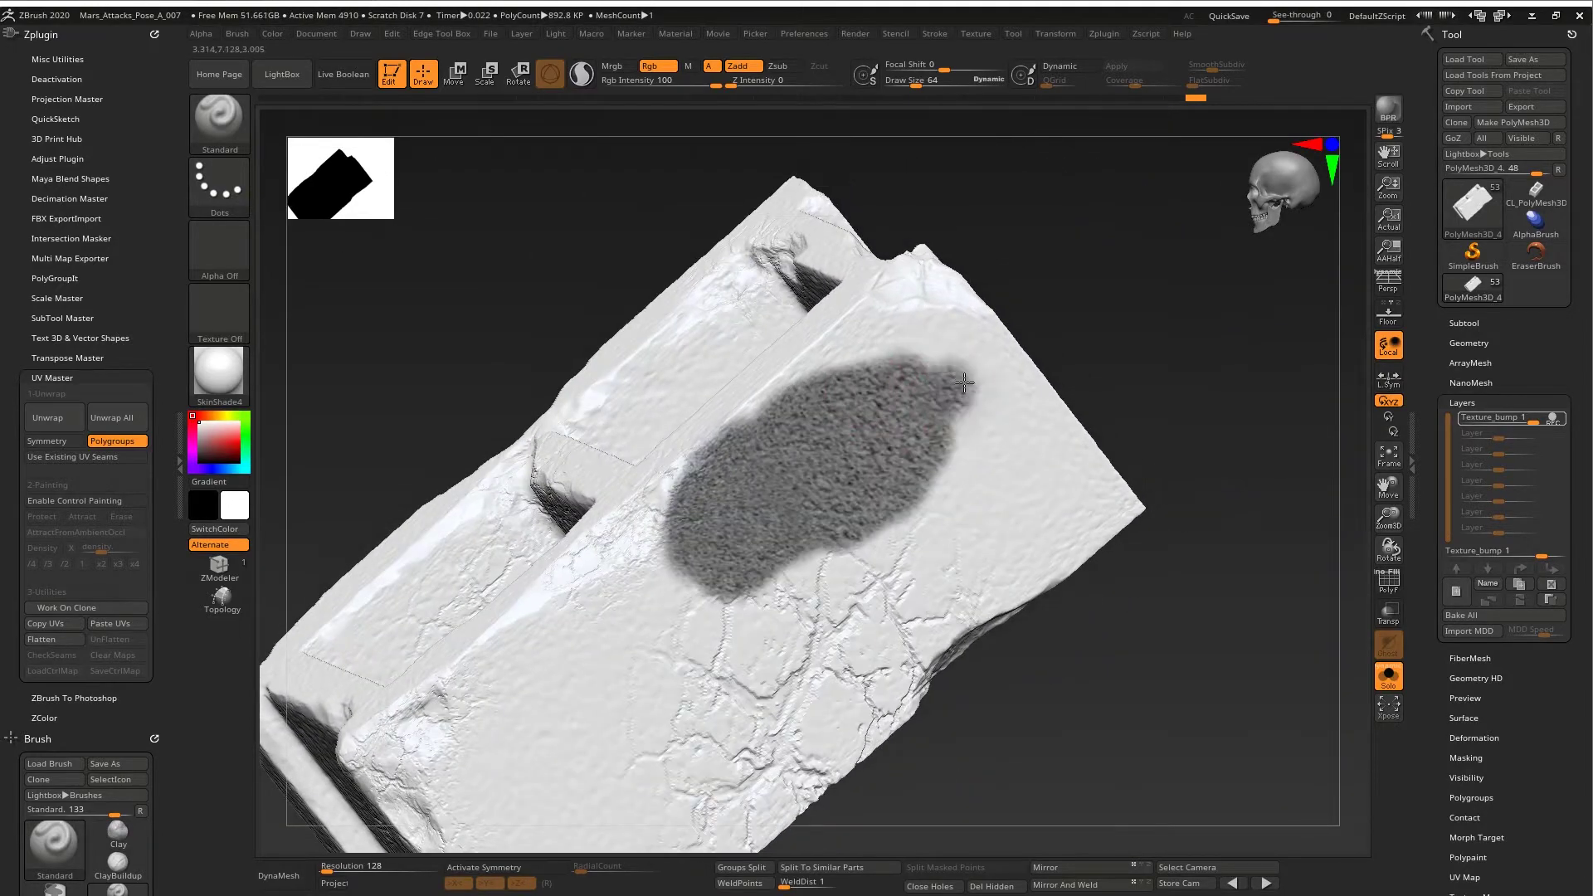
{"action": "left_click_drag", "start_coordinate": [793, 398], "coordinate": [739, 440]}
{"action": "right_click_drag", "start_coordinate": [739, 440], "coordinate": [775, 473]}
{"action": "left_click_drag", "start_coordinate": [775, 473], "coordinate": [817, 382]}
{"action": "right_click_drag", "start_coordinate": [817, 315], "coordinate": [987, 453]}
{"action": "left_click_drag", "start_coordinate": [988, 452], "coordinate": [839, 585]}
{"action": "right_click_drag", "start_coordinate": [1029, 373], "coordinate": [840, 449]}
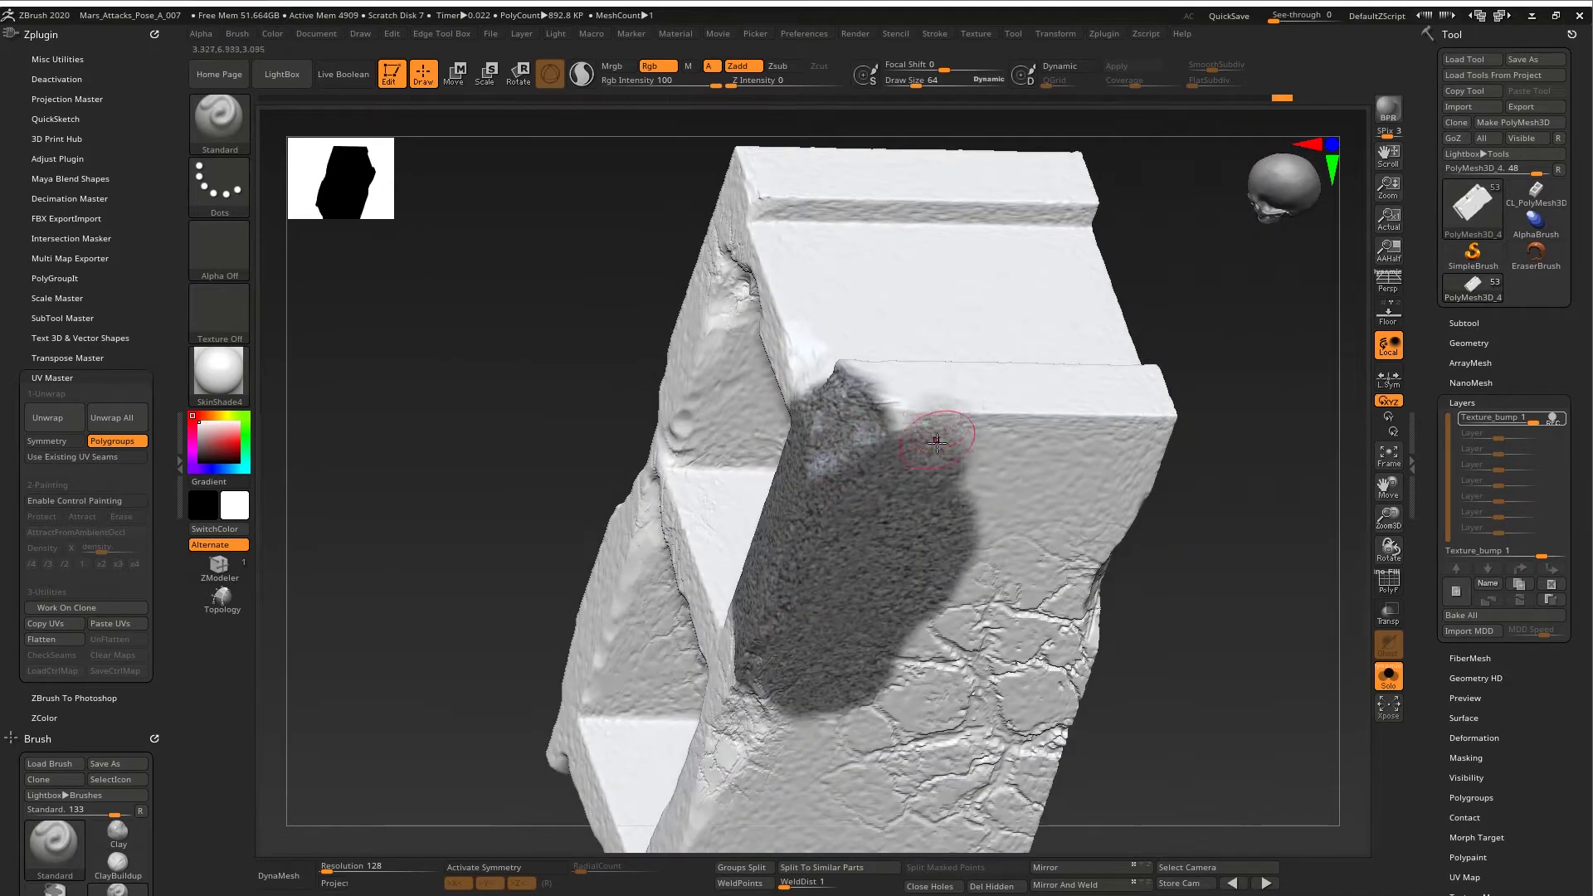
- Extend the concrete texture across the full width of the long side's upper end, including the corner
{"action": "right_click_drag", "start_coordinate": [937, 443], "coordinate": [817, 502], "text": "alt"}
{"action": "left_click_drag", "start_coordinate": [817, 502], "coordinate": [746, 465]}
{"action": "right_click_drag", "start_coordinate": [747, 465], "coordinate": [785, 519]}
{"action": "mouse_move", "coordinate": [746, 415]}
{"action": "left_mouse_down"}
{"action": "mouse_move", "coordinate": [771, 597]}
{"action": "mouse_move", "coordinate": [830, 540]}
{"action": "left_mouse_up"}
{"action": "right_click_drag", "start_coordinate": [829, 540], "coordinate": [761, 506]}
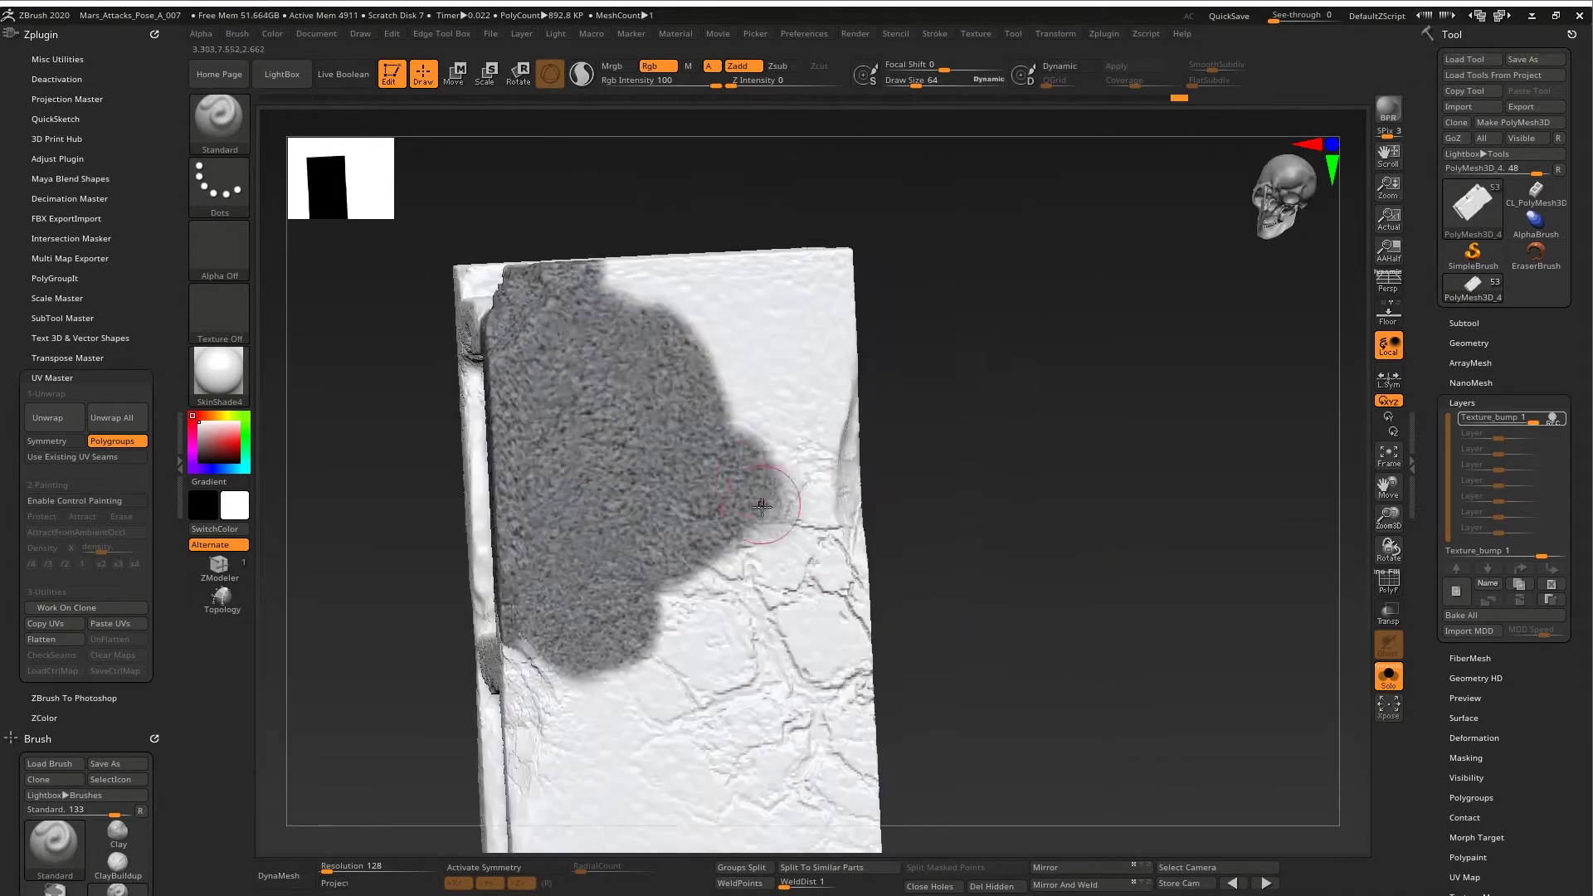
{"action": "mouse_move", "coordinate": [762, 506]}
{"action": "left_mouse_down"}
{"action": "mouse_move", "coordinate": [824, 374]}
{"action": "mouse_move", "coordinate": [813, 291]}
{"action": "left_mouse_up"}
{"action": "right_click_drag", "start_coordinate": [796, 298], "coordinate": [1008, 289], "text": "alt"}
{"action": "left_click_drag", "start_coordinate": [1008, 283], "coordinate": [891, 290]}
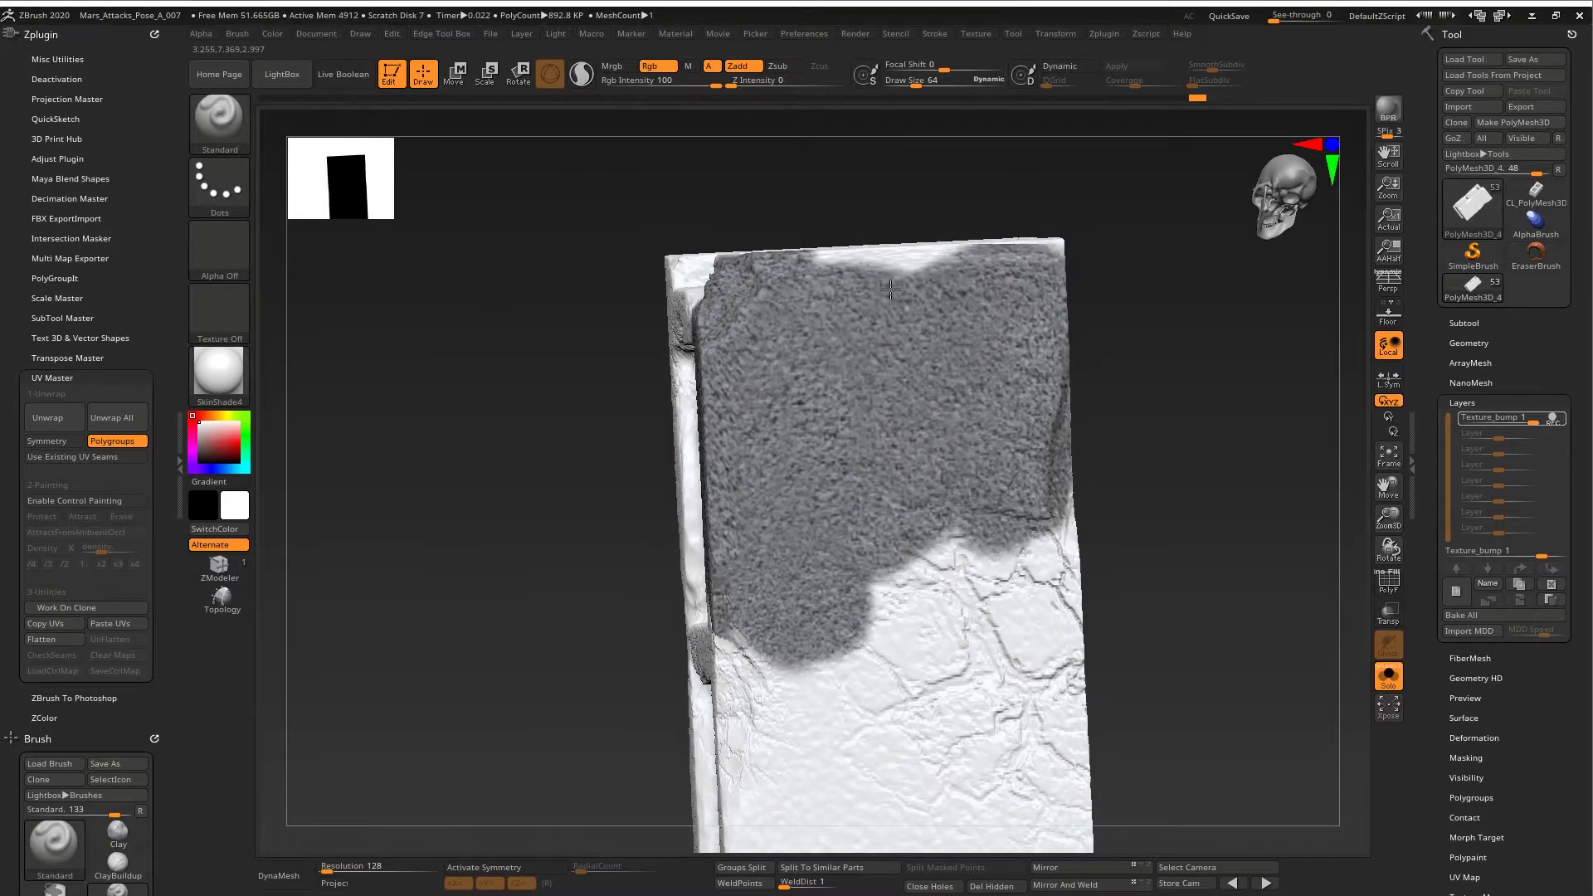
- Paint the concrete texture down the long side's edge and around onto the adjoining rim of the recessed face
{"action": "right_click_drag", "start_coordinate": [902, 330], "coordinate": [880, 415]}
{"action": "mouse_move", "coordinate": [879, 415]}
{"action": "right_mouse_down", "text": "ctrl"}
{"action": "mouse_move", "coordinate": [864, 521]}
{"action": "mouse_move", "coordinate": [805, 428]}
{"action": "right_mouse_up", "text": "ctrl"}
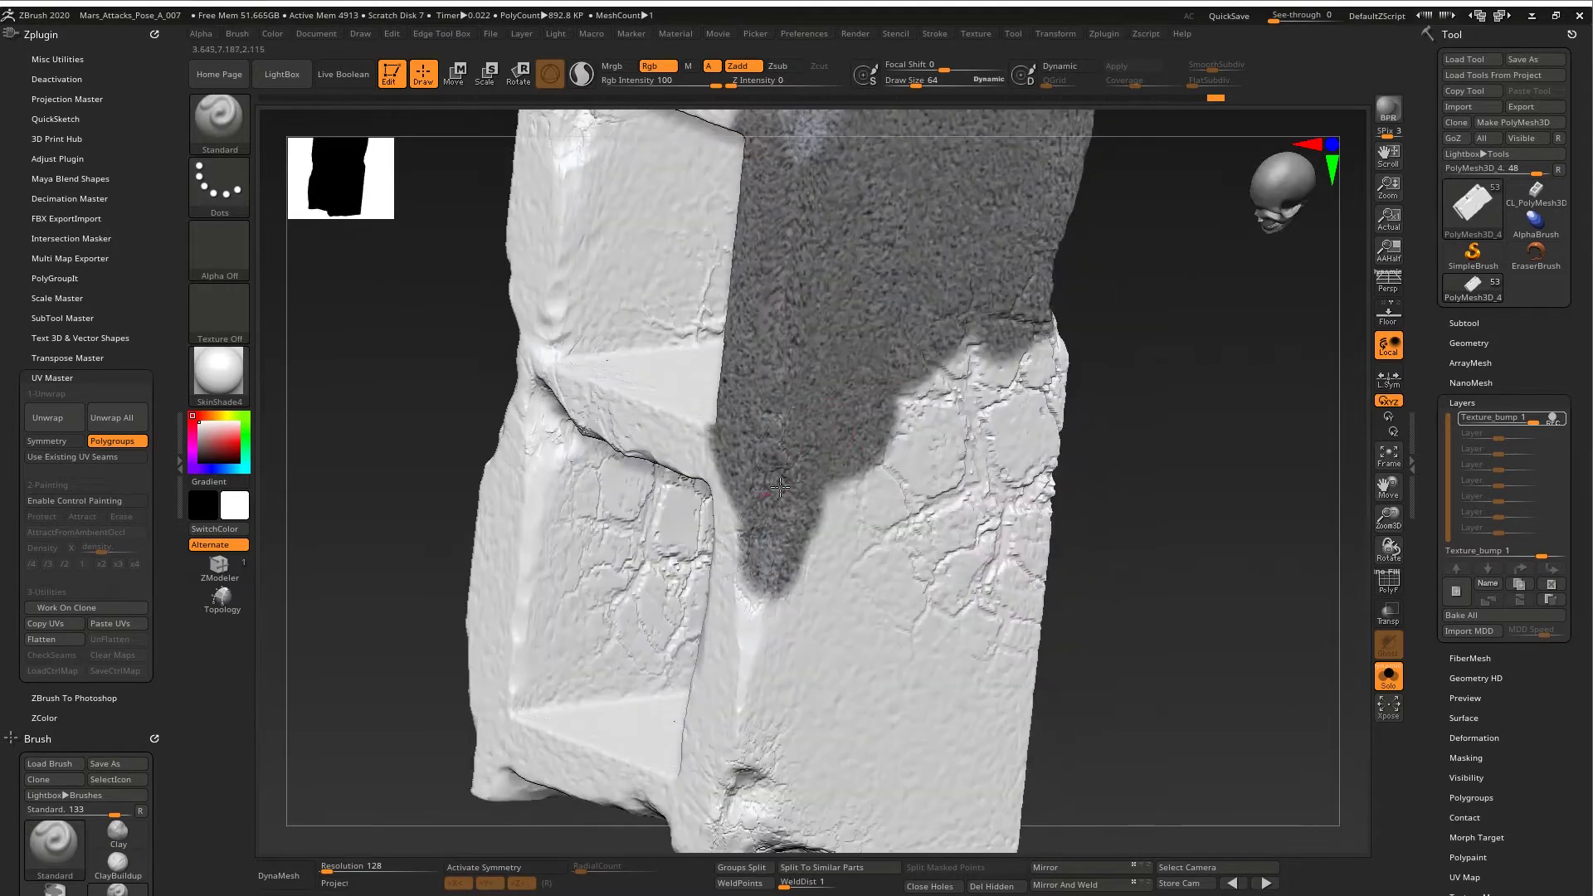
{"action": "right_click_drag", "start_coordinate": [975, 323], "coordinate": [892, 489]}
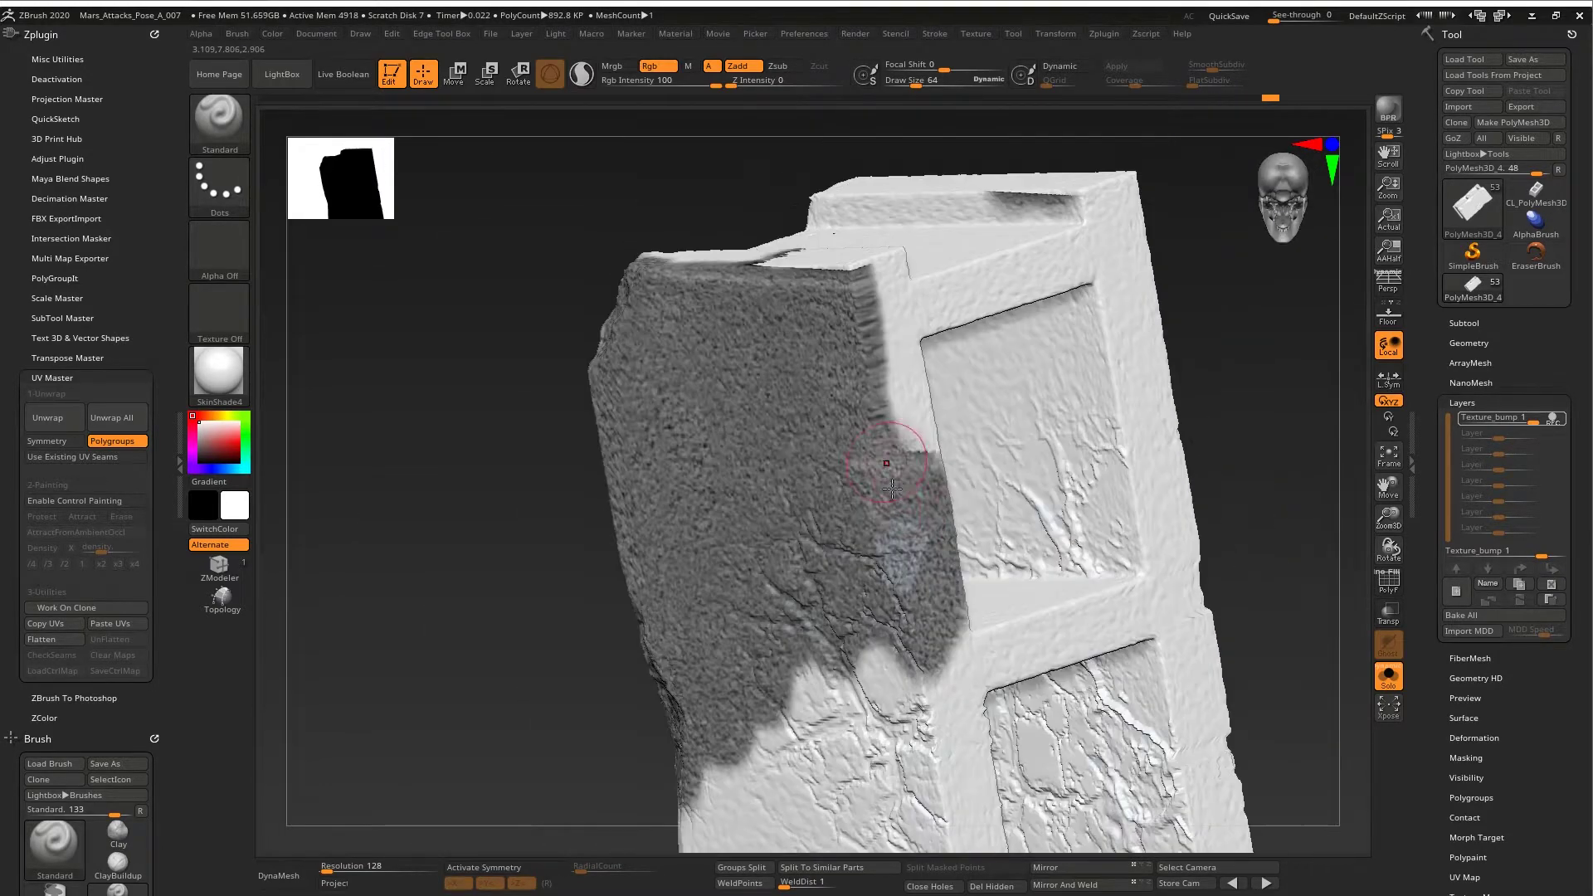
{"action": "right_click_drag", "start_coordinate": [868, 374], "coordinate": [892, 419]}
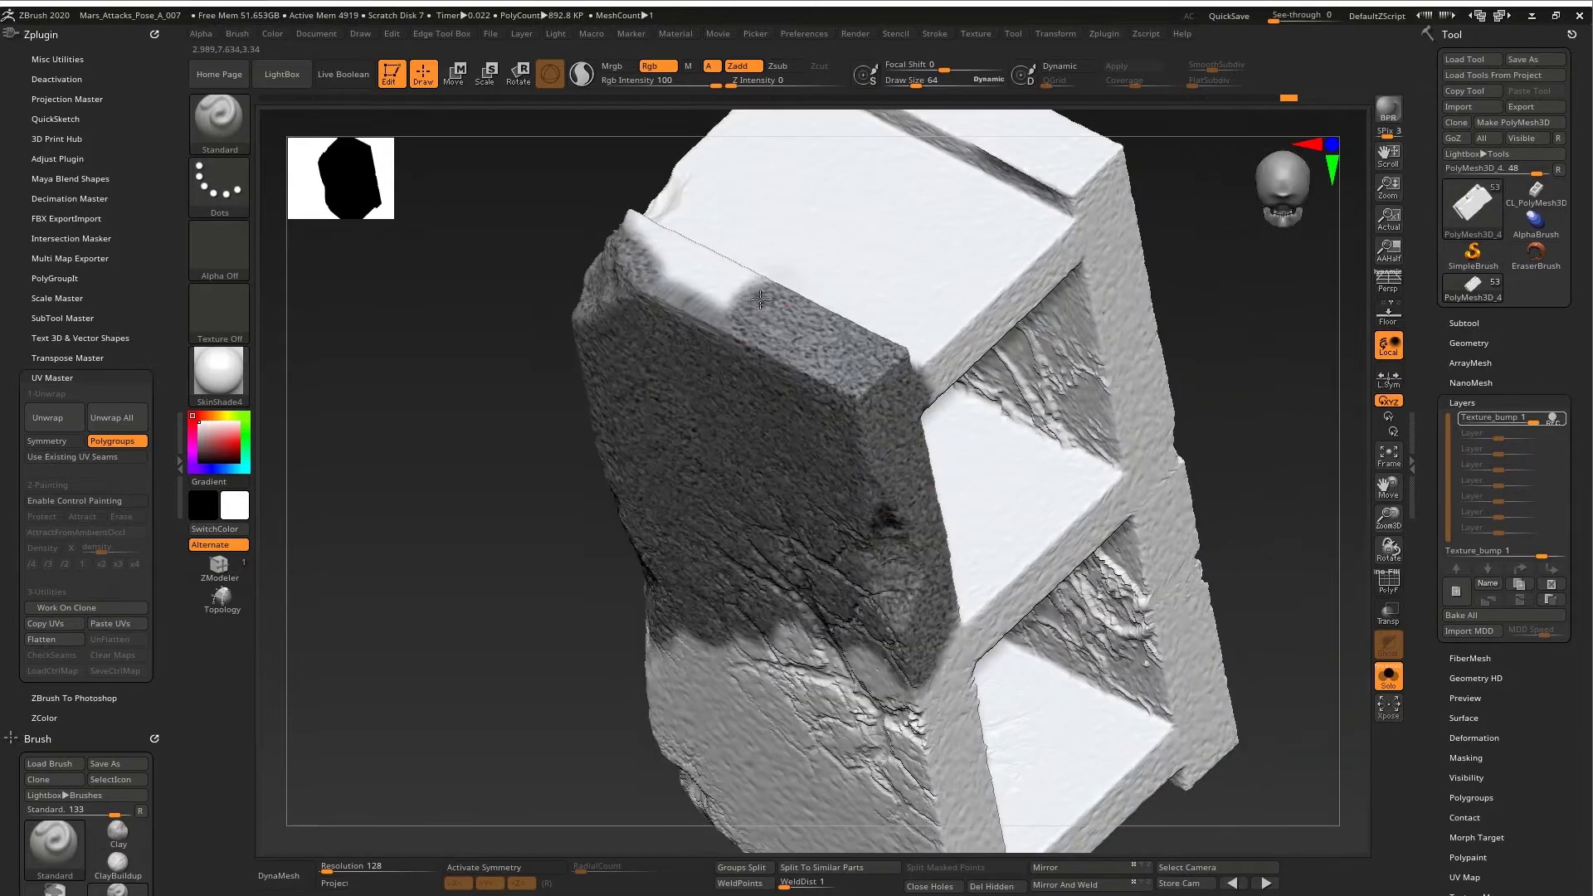
{"action": "right_click_drag", "start_coordinate": [760, 298], "coordinate": [1028, 363], "text": "alt"}
- Cover the block's grooved end face with the concrete texture, from the painted corner across to the far ridge
{"action": "right_click_drag", "start_coordinate": [891, 356], "coordinate": [865, 495]}
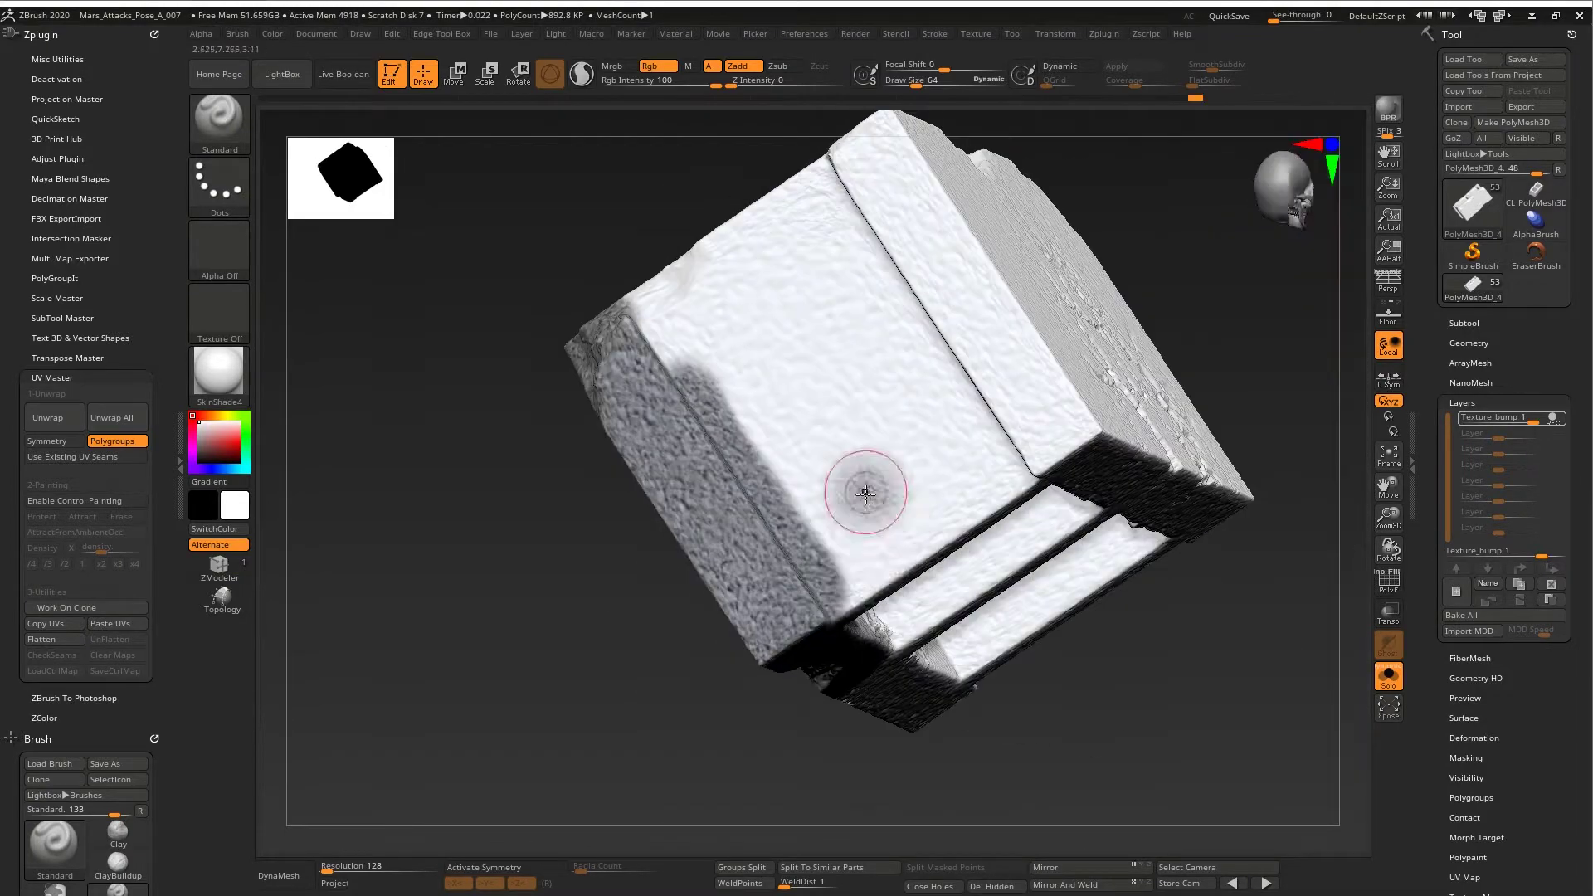
{"action": "right_click_drag", "start_coordinate": [712, 355], "coordinate": [907, 466]}
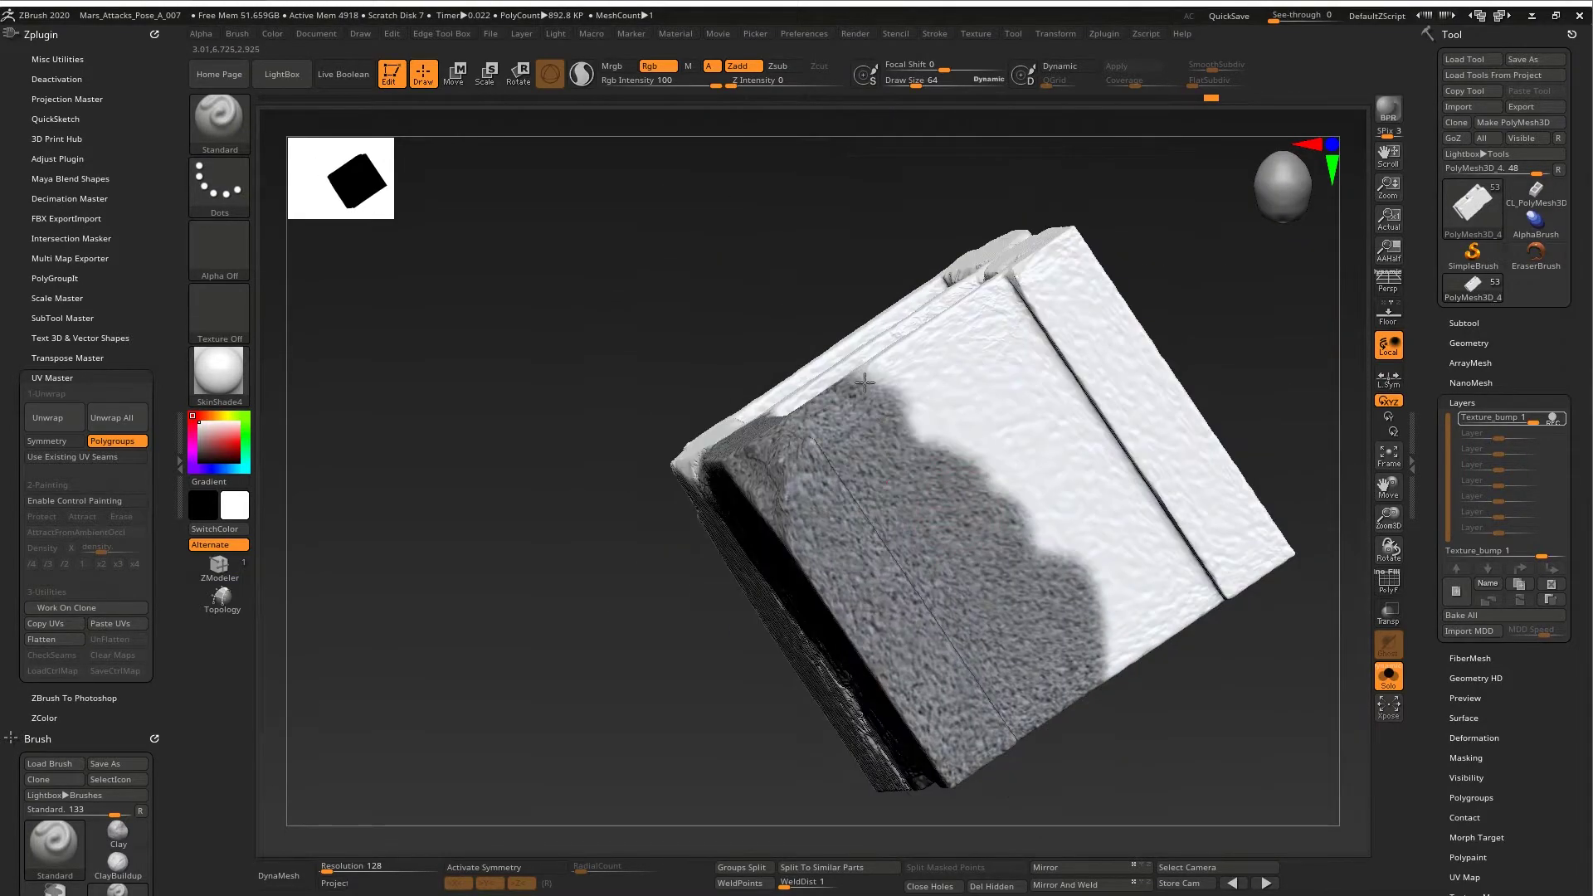
{"action": "mouse_move", "coordinate": [978, 430]}
{"action": "right_mouse_down"}
{"action": "mouse_move", "coordinate": [980, 584]}
{"action": "mouse_move", "coordinate": [1004, 540]}
{"action": "mouse_move", "coordinate": [965, 441]}
{"action": "right_mouse_up"}
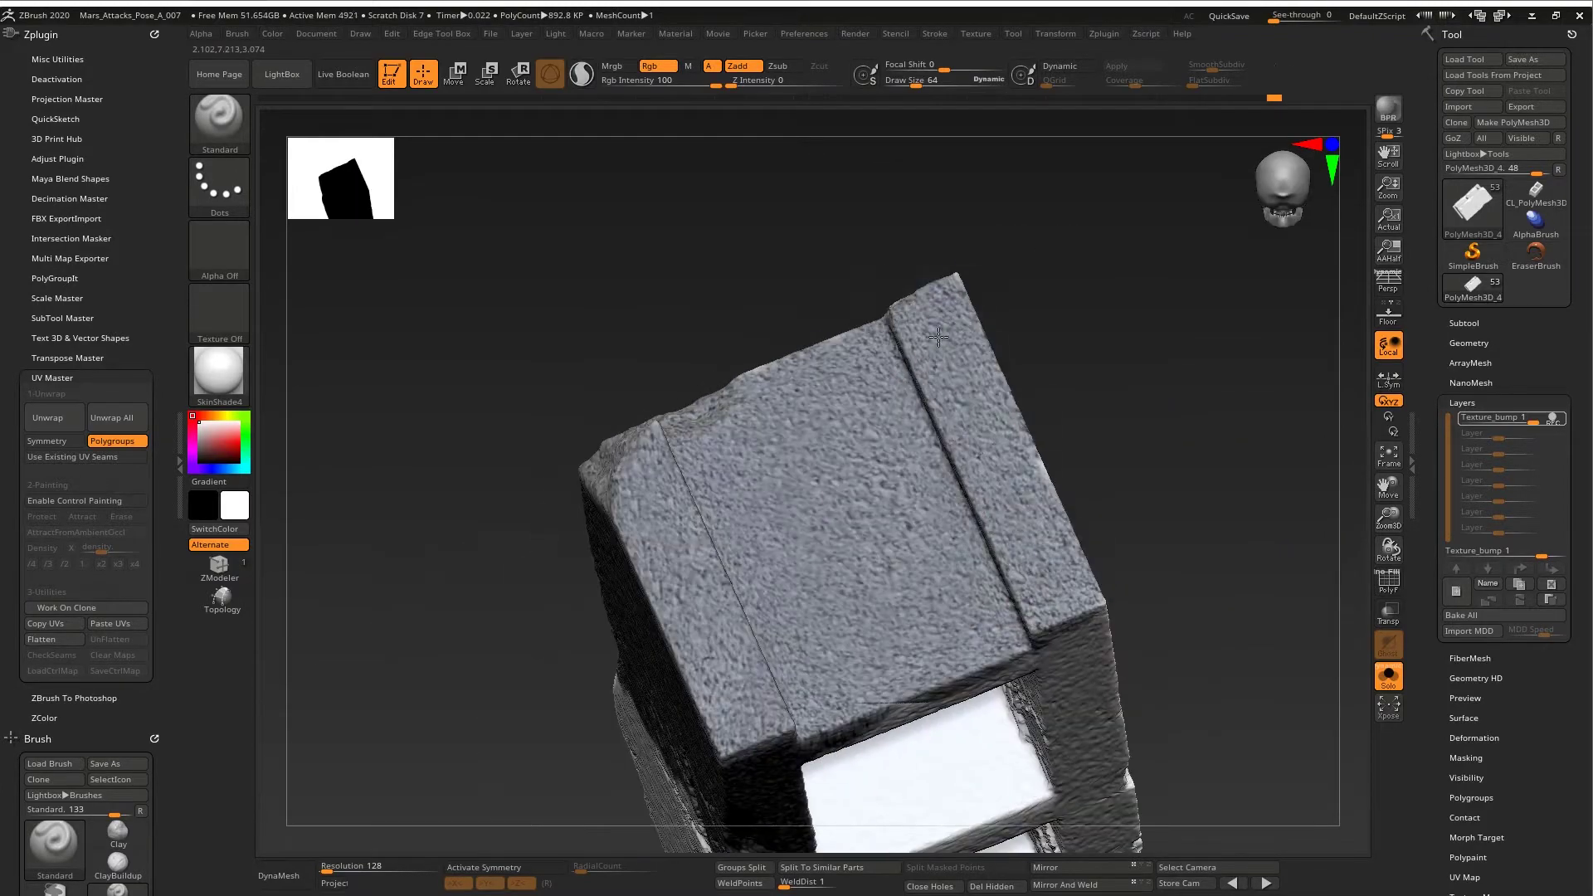
{"action": "mouse_move", "coordinate": [938, 337]}
{"action": "right_mouse_down"}
{"action": "mouse_move", "coordinate": [889, 663]}
{"action": "mouse_move", "coordinate": [1022, 419]}
{"action": "mouse_move", "coordinate": [976, 565]}
{"action": "right_mouse_up"}
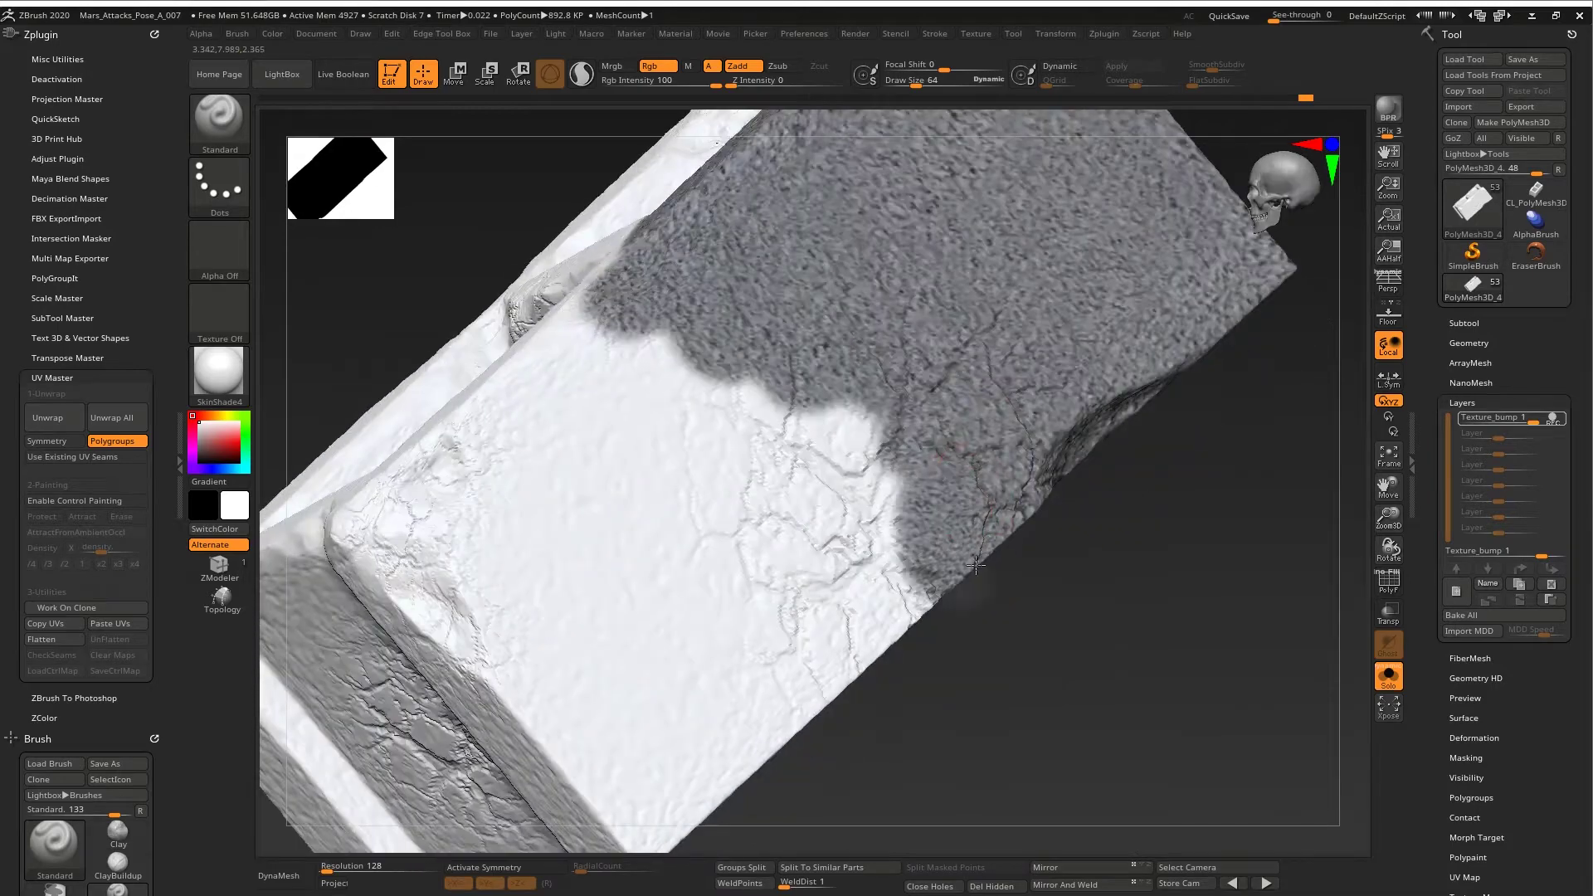
- Paint the concrete texture over the unpainted lower half of the cracked long side
{"action": "right_click_drag", "start_coordinate": [673, 352], "coordinate": [955, 340], "text": "alt"}
{"action": "left_click_drag", "start_coordinate": [891, 434], "coordinate": [1108, 609]}
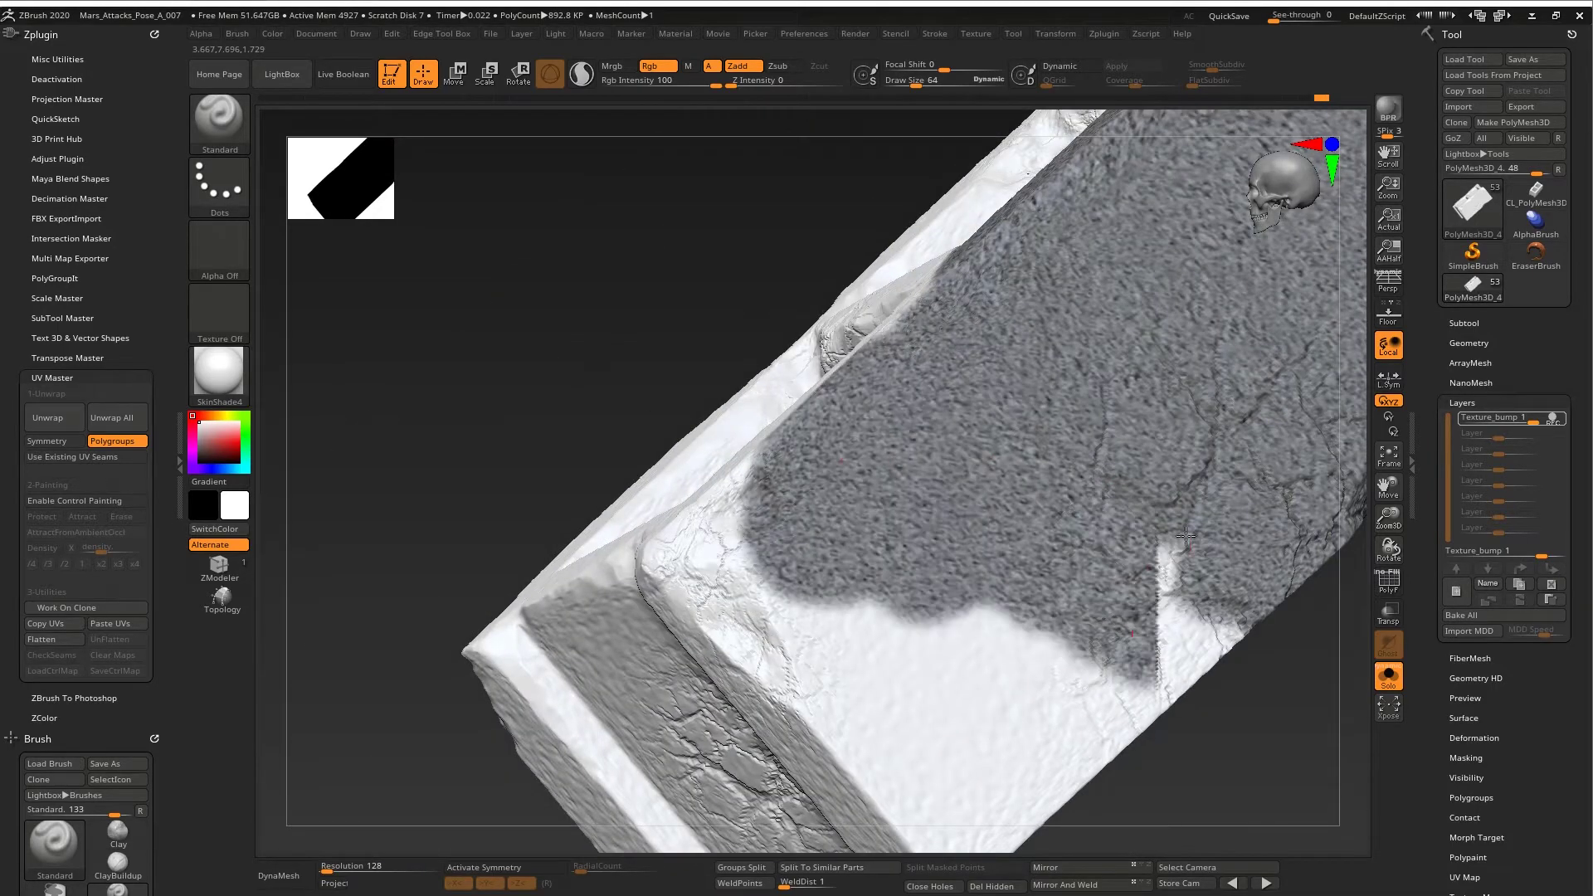
{"action": "mouse_move", "coordinate": [1108, 581]}
{"action": "right_mouse_down", "text": "alt"}
{"action": "mouse_move", "coordinate": [895, 539]}
{"action": "mouse_move", "coordinate": [1115, 439]}
{"action": "right_mouse_up", "text": "alt"}
{"action": "left_click_drag", "start_coordinate": [1067, 523], "coordinate": [902, 481]}
- Paint the concrete texture along the rims and onto the inner walls of the block's recessed openings
{"action": "right_click_drag", "start_coordinate": [902, 481], "coordinate": [960, 563]}
{"action": "mouse_move", "coordinate": [956, 469]}
{"action": "right_mouse_down"}
{"action": "mouse_move", "coordinate": [913, 516]}
{"action": "mouse_move", "coordinate": [964, 449]}
{"action": "right_mouse_up"}
{"action": "mouse_move", "coordinate": [804, 480]}
{"action": "right_mouse_down"}
{"action": "mouse_move", "coordinate": [871, 471]}
{"action": "mouse_move", "coordinate": [958, 532]}
{"action": "mouse_move", "coordinate": [1046, 526]}
{"action": "right_mouse_up"}
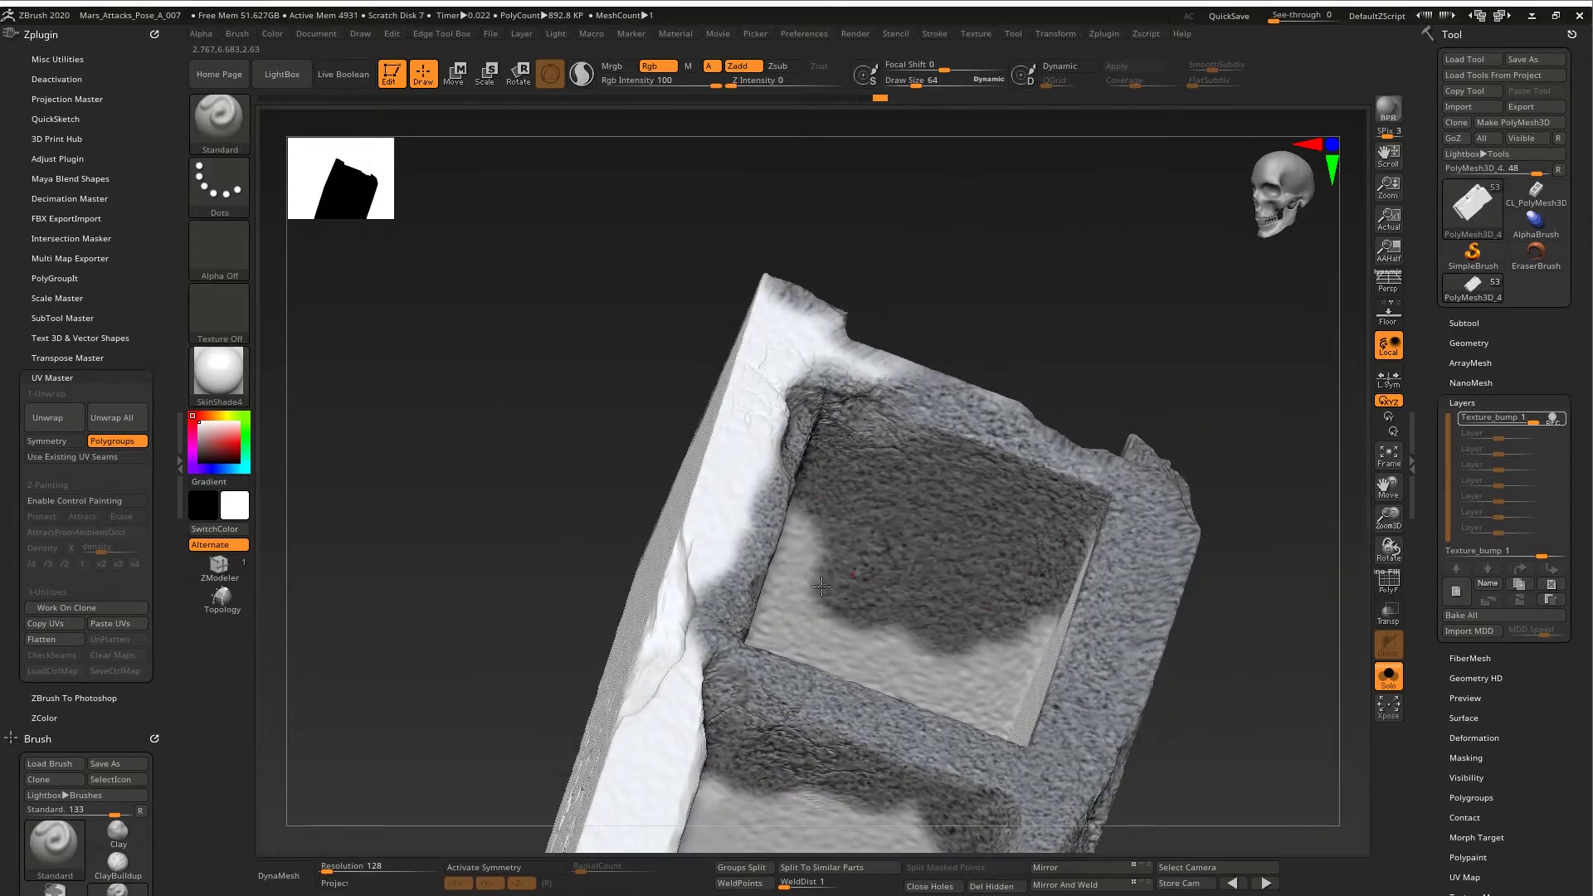
{"action": "mouse_move", "coordinate": [822, 587]}
{"action": "right_mouse_down"}
{"action": "mouse_move", "coordinate": [935, 619]}
{"action": "mouse_move", "coordinate": [1006, 452]}
{"action": "mouse_move", "coordinate": [933, 549]}
{"action": "right_mouse_up"}
{"action": "right_click_drag", "start_coordinate": [1101, 445], "coordinate": [850, 402]}
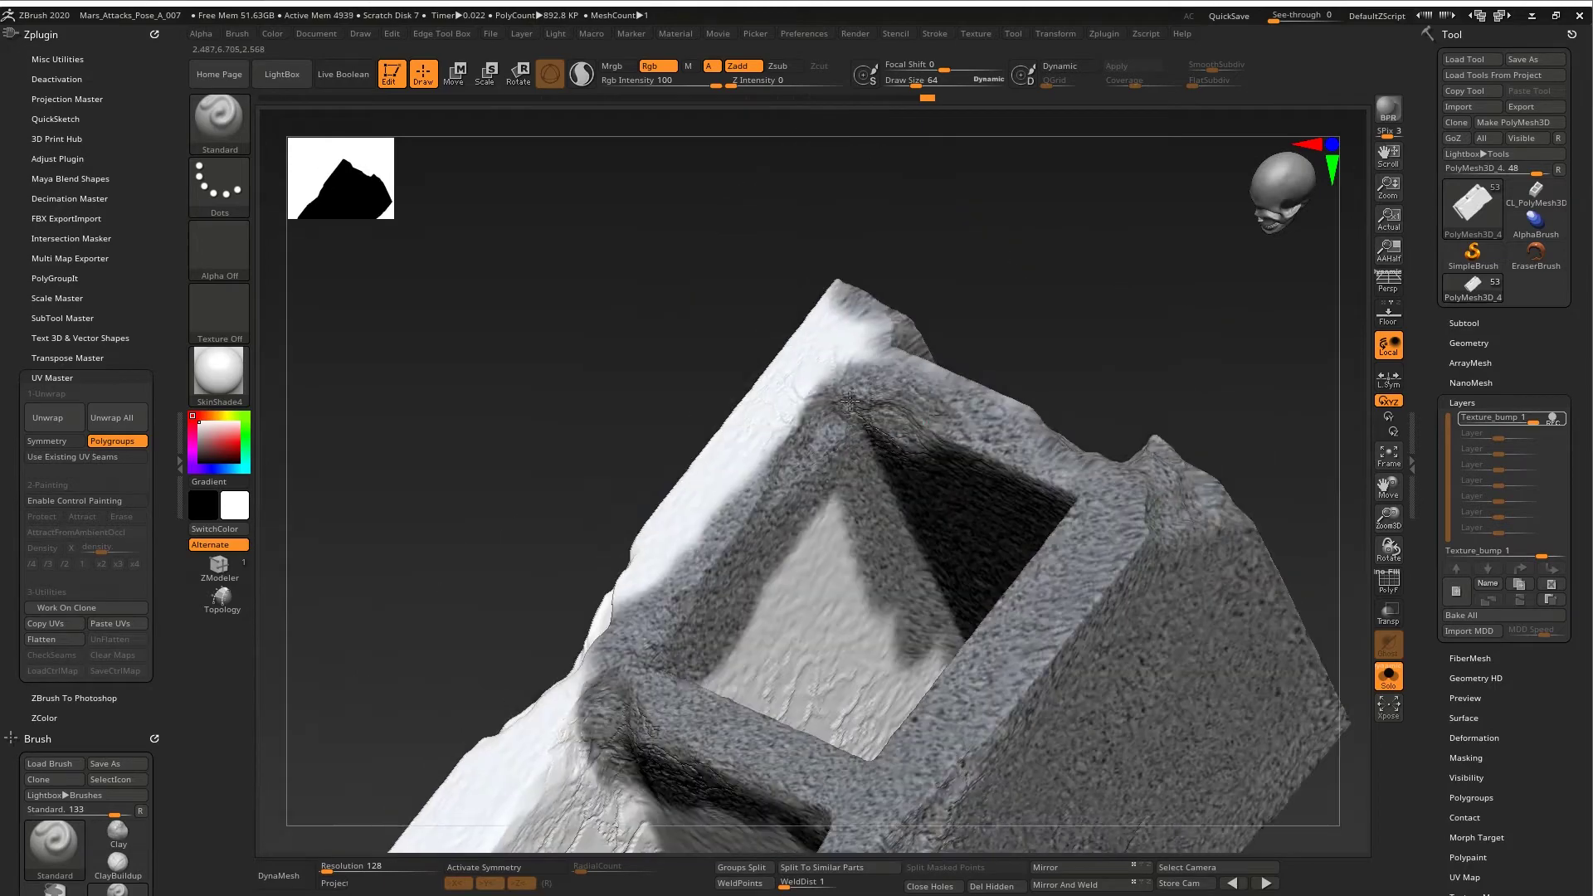
- Paint the concrete texture over the end face's far corner and the frame around the openings on the opposite recessed side
{"action": "right_click_drag", "start_coordinate": [838, 299], "coordinate": [1025, 504]}
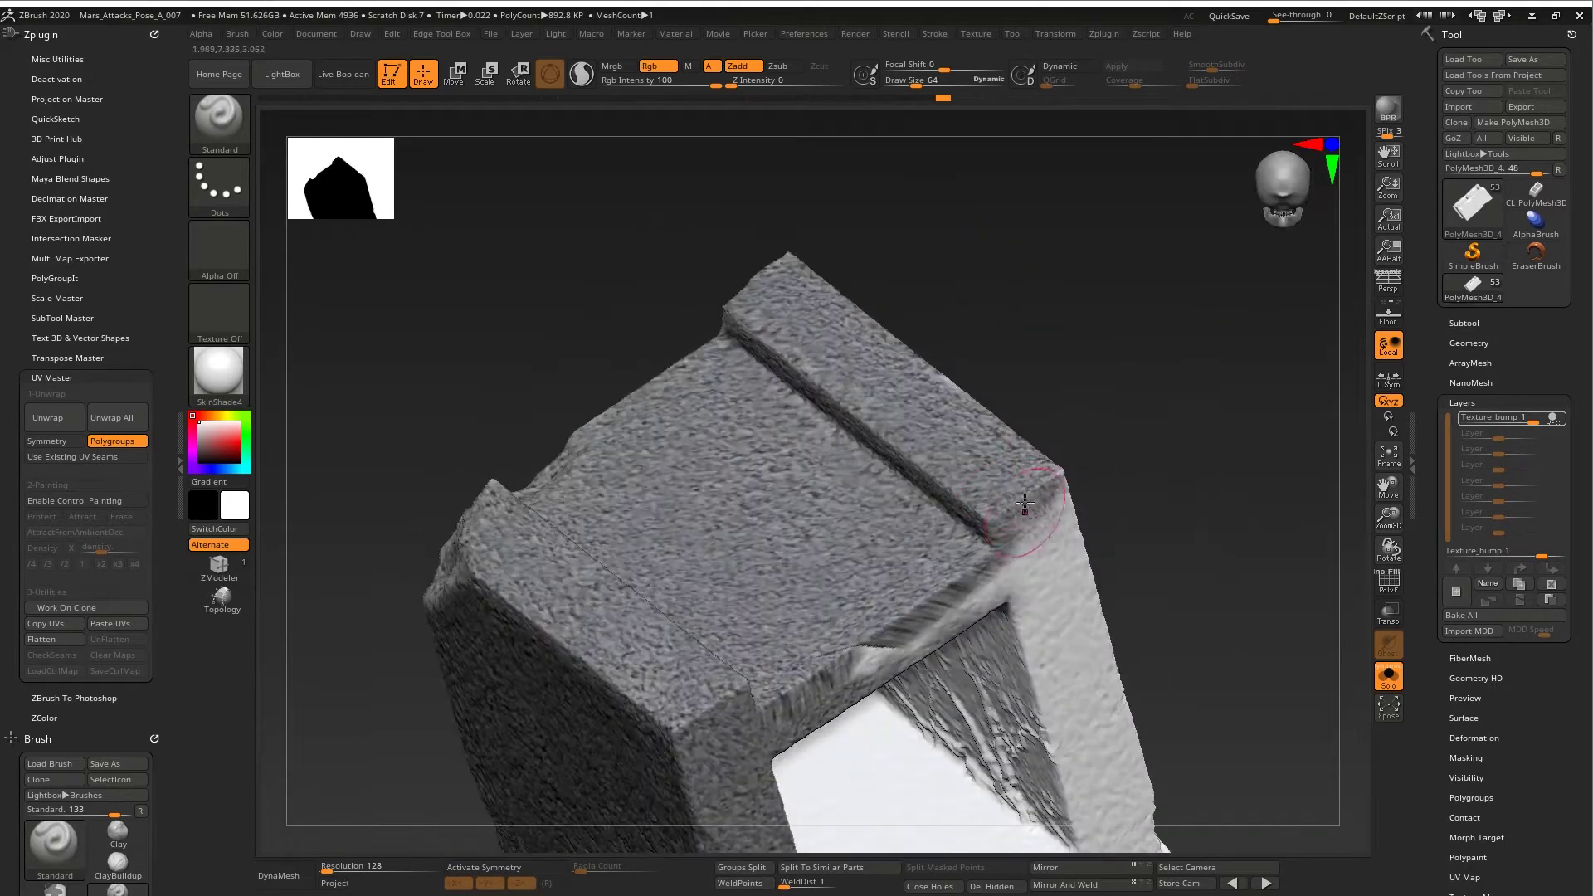
{"action": "right_click_drag", "start_coordinate": [1000, 588], "coordinate": [841, 528]}
{"action": "right_click_drag", "start_coordinate": [924, 436], "coordinate": [783, 462]}
{"action": "right_click_drag", "start_coordinate": [822, 525], "coordinate": [832, 533]}
{"action": "mouse_move", "coordinate": [915, 507]}
{"action": "right_mouse_down"}
{"action": "mouse_move", "coordinate": [1038, 514]}
{"action": "mouse_move", "coordinate": [896, 548]}
{"action": "right_mouse_up"}
{"action": "left_click_drag", "start_coordinate": [896, 564], "coordinate": [813, 585]}
- Paint the concrete texture on the crossbar between the openings and toward the bare lower corner of the long side
{"action": "mouse_move", "coordinate": [814, 585]}
{"action": "right_mouse_down", "text": "ctrl"}
{"action": "mouse_move", "coordinate": [869, 591]}
{"action": "mouse_move", "coordinate": [982, 454]}
{"action": "right_mouse_up", "text": "ctrl"}
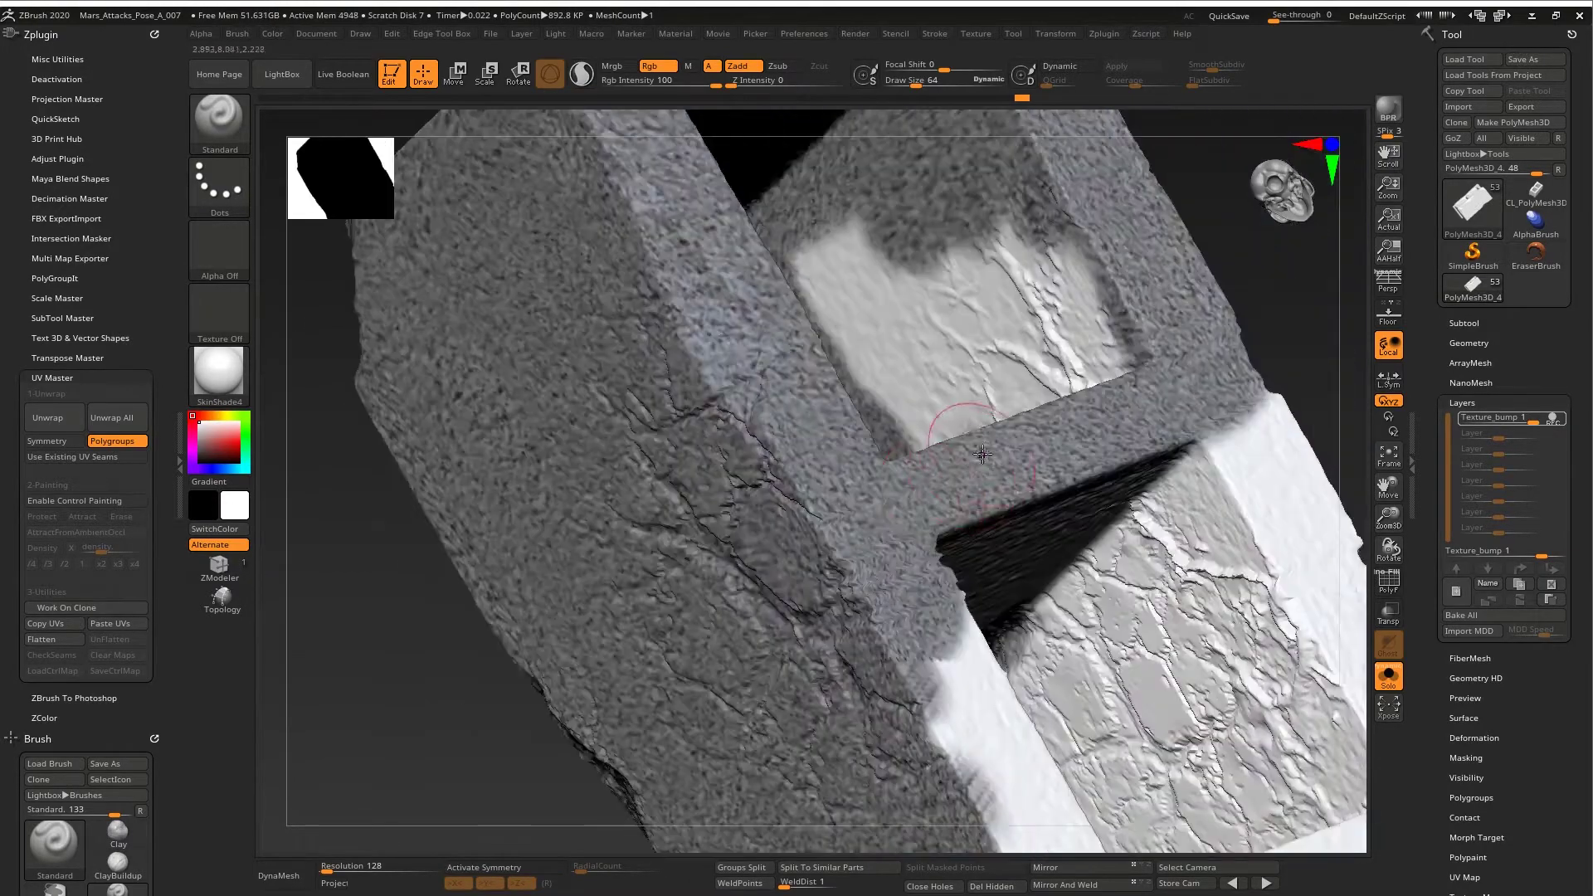
{"action": "mouse_move", "coordinate": [939, 704]}
{"action": "right_mouse_down", "text": "ctrl"}
{"action": "mouse_move", "coordinate": [946, 597]}
{"action": "mouse_move", "coordinate": [797, 523]}
{"action": "mouse_move", "coordinate": [884, 480]}
{"action": "mouse_move", "coordinate": [727, 439]}
{"action": "mouse_move", "coordinate": [839, 445]}
{"action": "mouse_move", "coordinate": [796, 403]}
{"action": "mouse_move", "coordinate": [789, 507]}
{"action": "right_mouse_up", "text": "ctrl"}
{"action": "left_click", "coordinate": [839, 444]}
{"action": "right_click_drag", "start_coordinate": [790, 506], "coordinate": [1010, 552]}
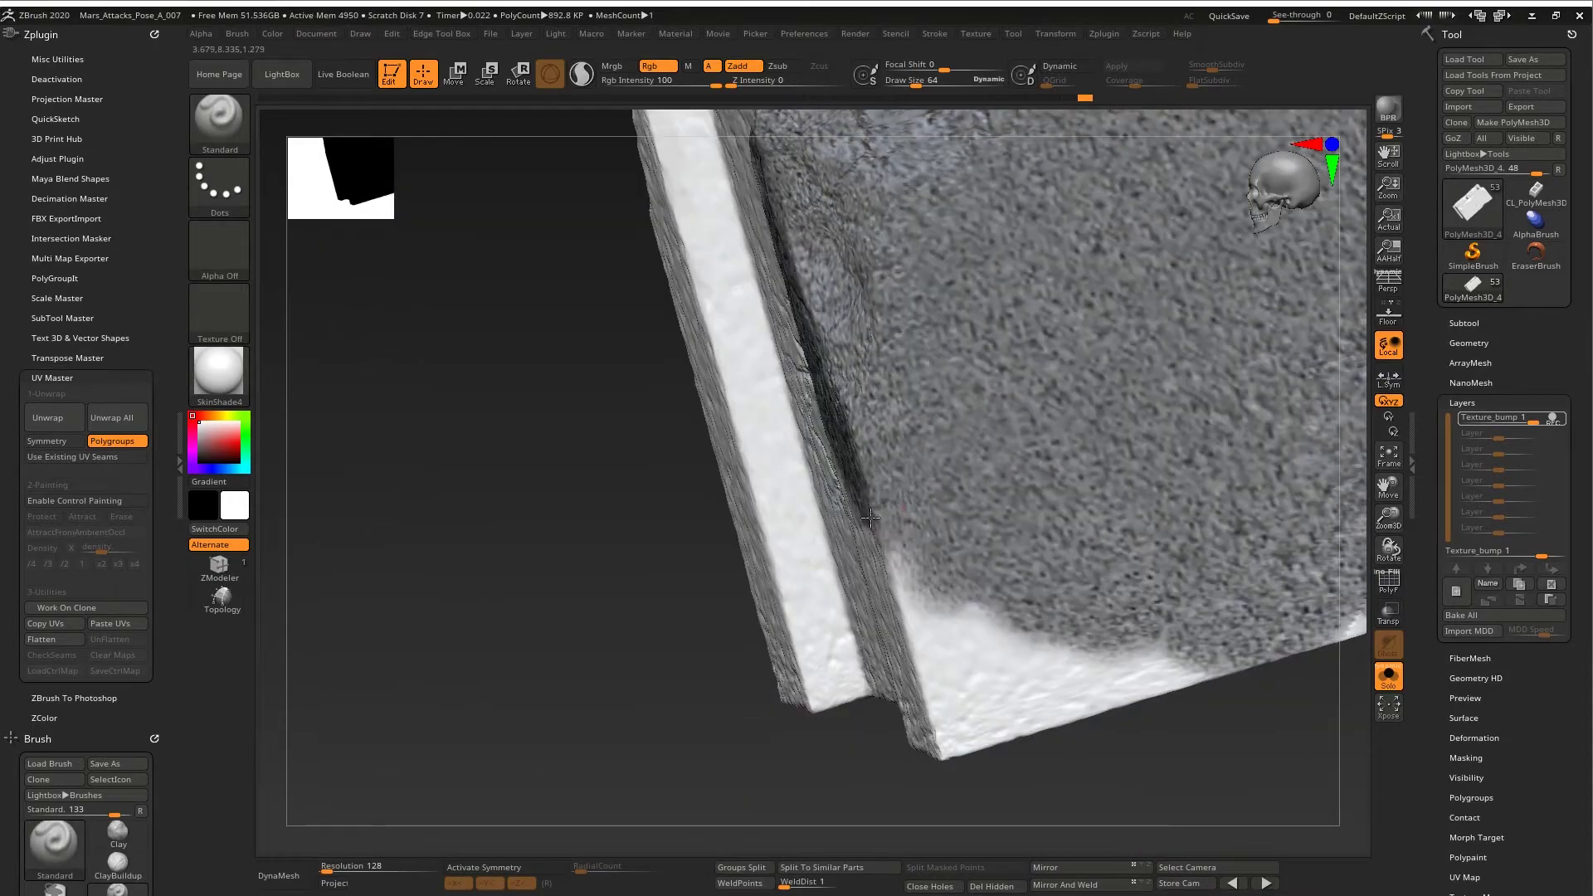
{"action": "right_click_drag", "start_coordinate": [870, 517], "coordinate": [943, 357]}
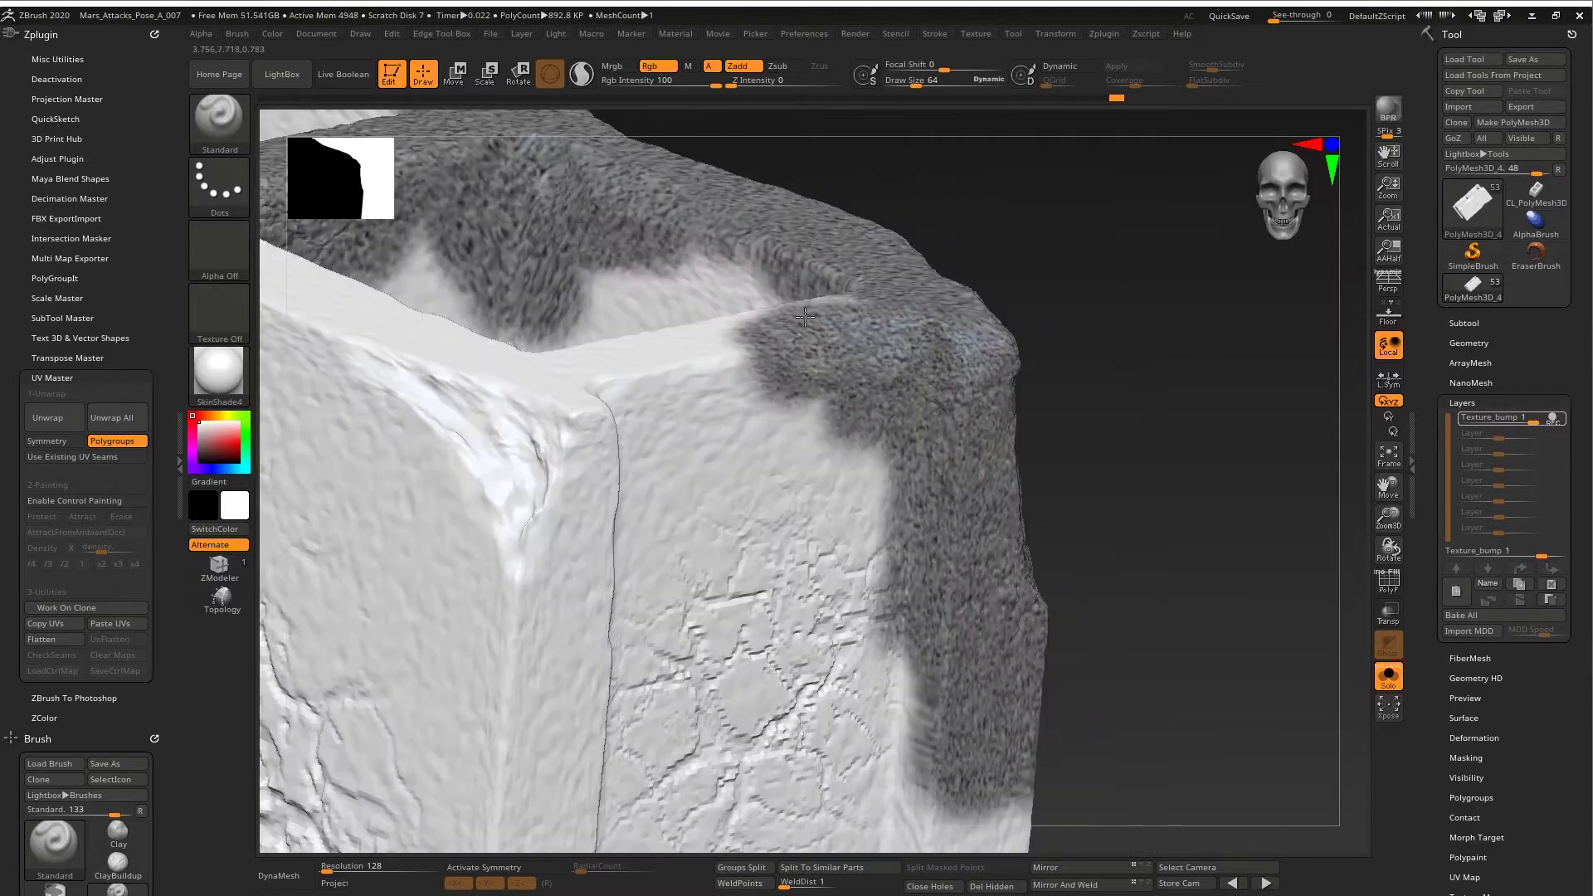
- Paint the concrete texture over the upper edge and central panel of the block's other grooved end face
{"action": "left_click_drag", "start_coordinate": [805, 317], "coordinate": [738, 365]}
{"action": "right_click_drag", "start_coordinate": [739, 365], "coordinate": [954, 373]}
{"action": "mouse_move", "coordinate": [954, 373]}
{"action": "left_mouse_down"}
{"action": "mouse_move", "coordinate": [1067, 409]}
{"action": "mouse_move", "coordinate": [1037, 497]}
{"action": "left_mouse_up"}
{"action": "right_click_drag", "start_coordinate": [1038, 498], "coordinate": [896, 449]}
{"action": "left_click_drag", "start_coordinate": [896, 449], "coordinate": [1045, 630]}
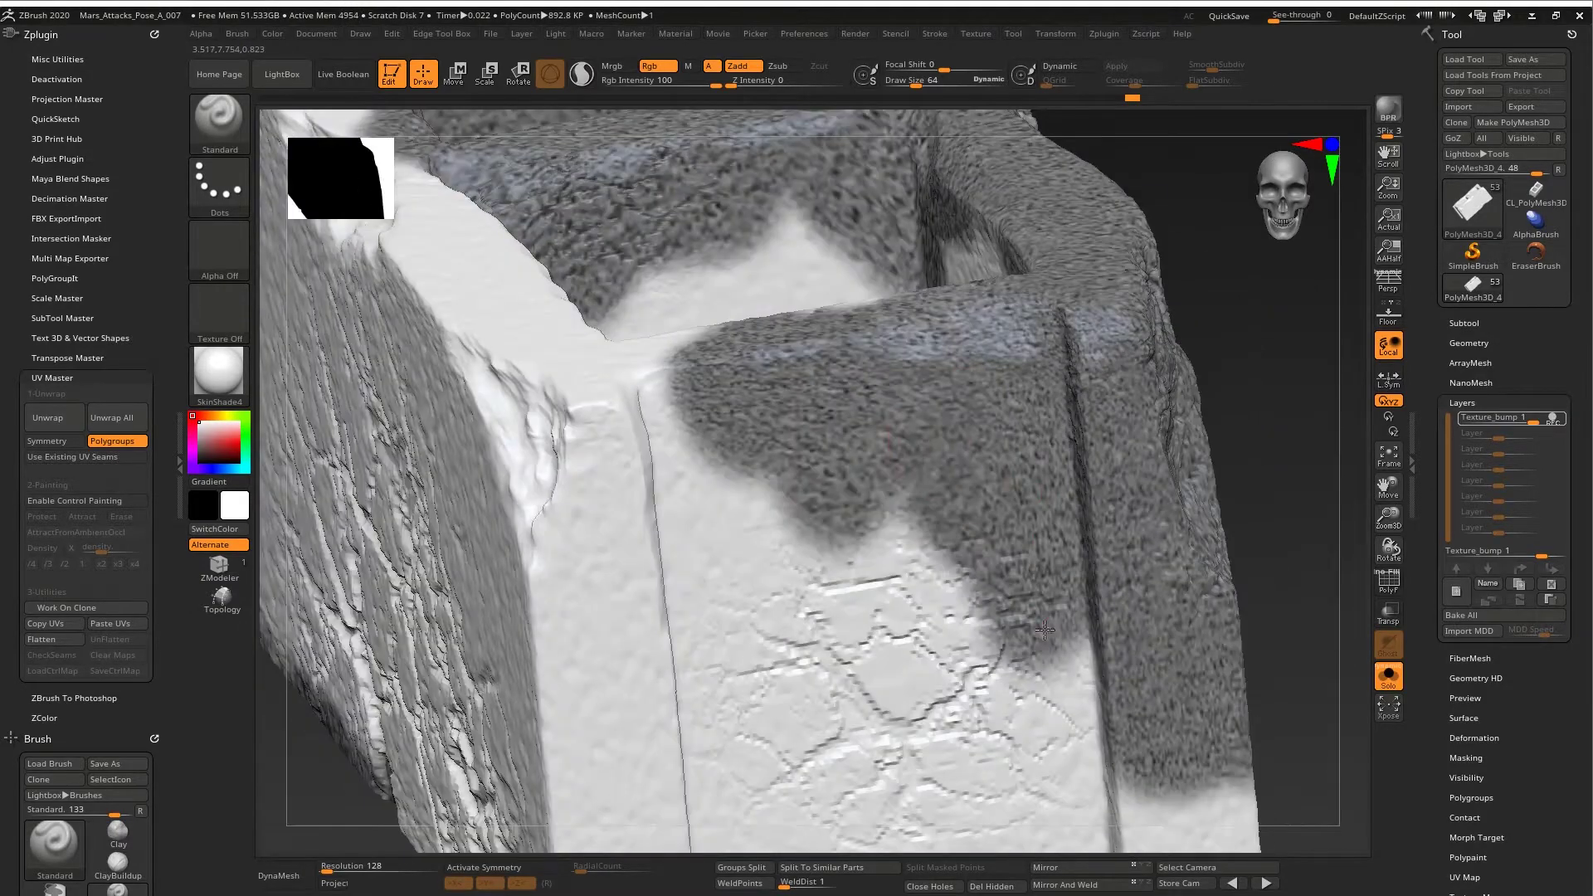
- Paint the concrete texture on the middle opening's inner wall and the bare outer rim beside it
{"action": "right_click_drag", "start_coordinate": [1045, 630], "coordinate": [828, 334]}
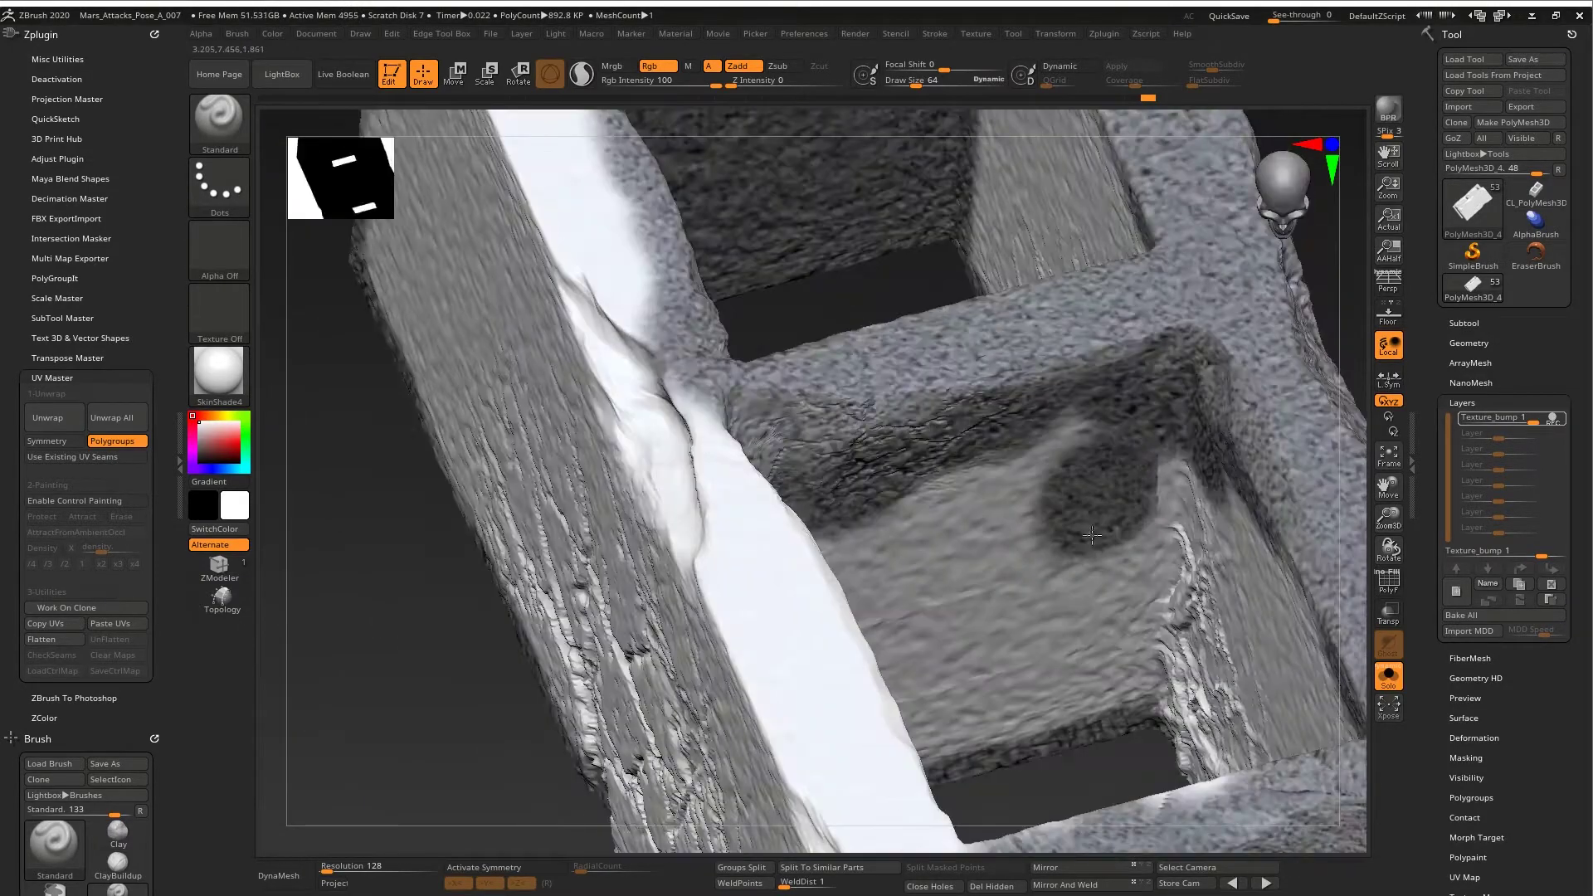
{"action": "mouse_move", "coordinate": [1092, 535]}
{"action": "right_mouse_down"}
{"action": "mouse_move", "coordinate": [521, 441]}
{"action": "mouse_move", "coordinate": [777, 388]}
{"action": "right_mouse_up"}
{"action": "right_click_drag", "start_coordinate": [924, 464], "coordinate": [870, 369]}
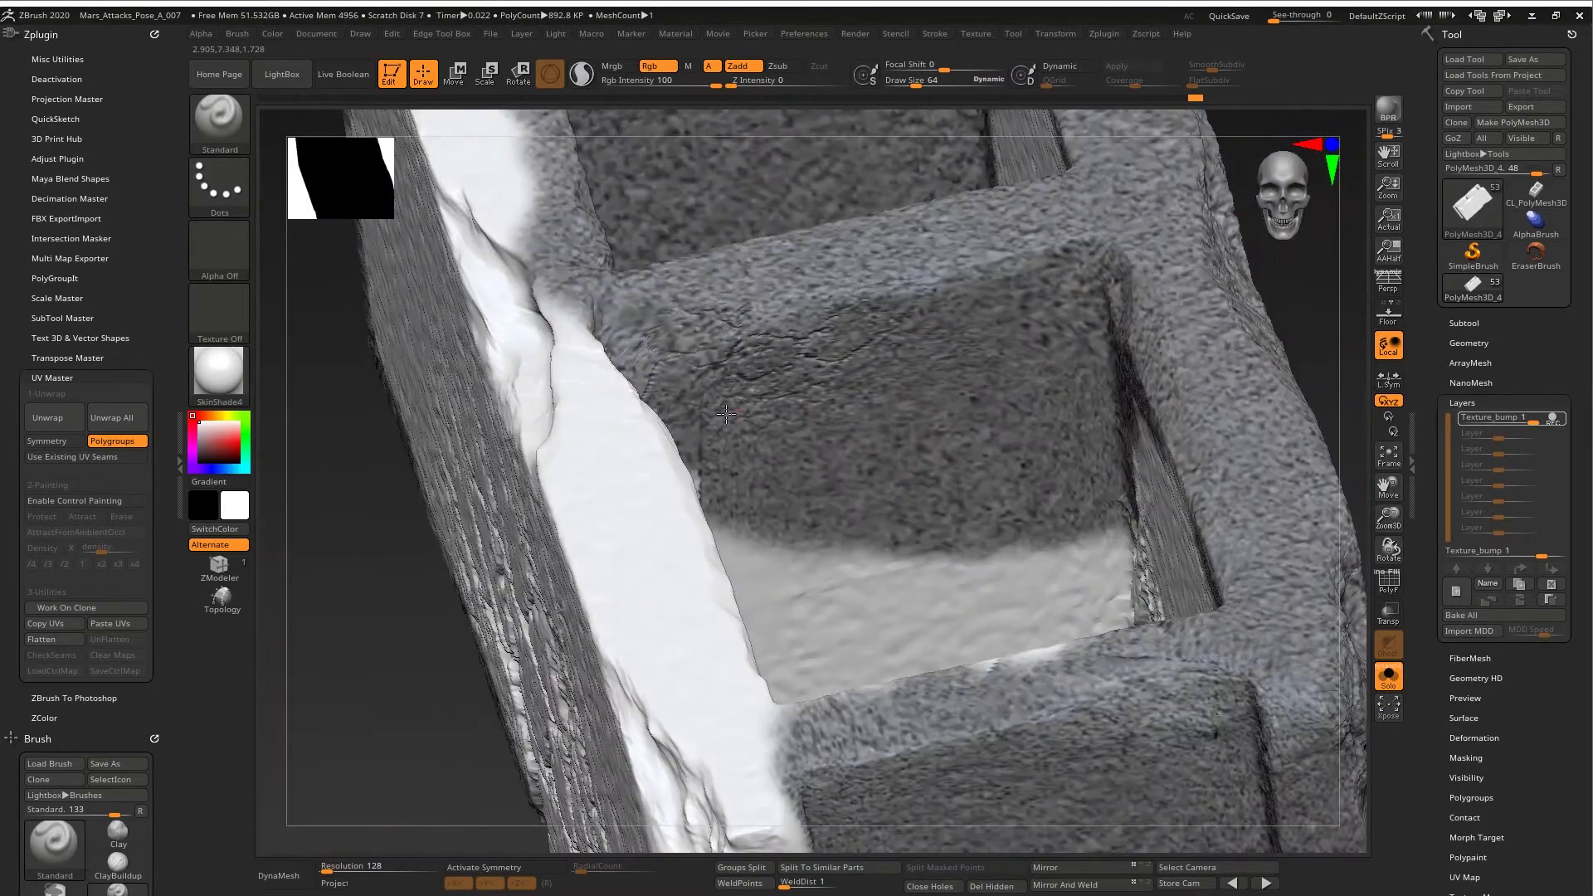
{"action": "right_click_drag", "start_coordinate": [726, 413], "coordinate": [847, 436]}
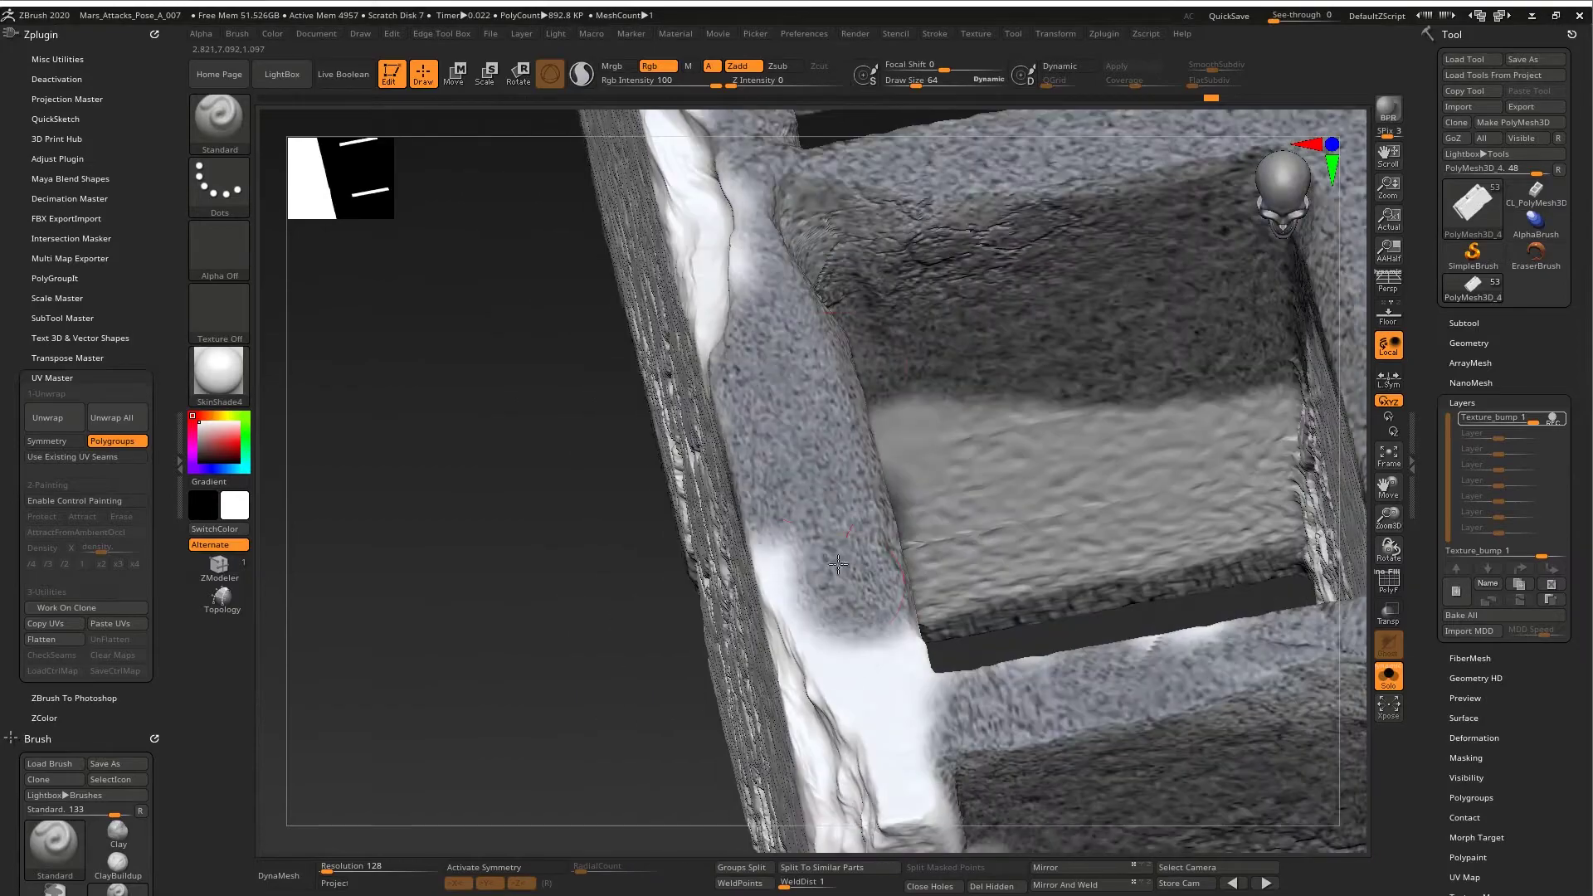
- Finish texturing the outer rim and paint the concrete onto the inner wall edges of the end openings
{"action": "right_click_drag", "start_coordinate": [838, 564], "coordinate": [840, 474]}
{"action": "right_click_drag", "start_coordinate": [972, 587], "coordinate": [1000, 482]}
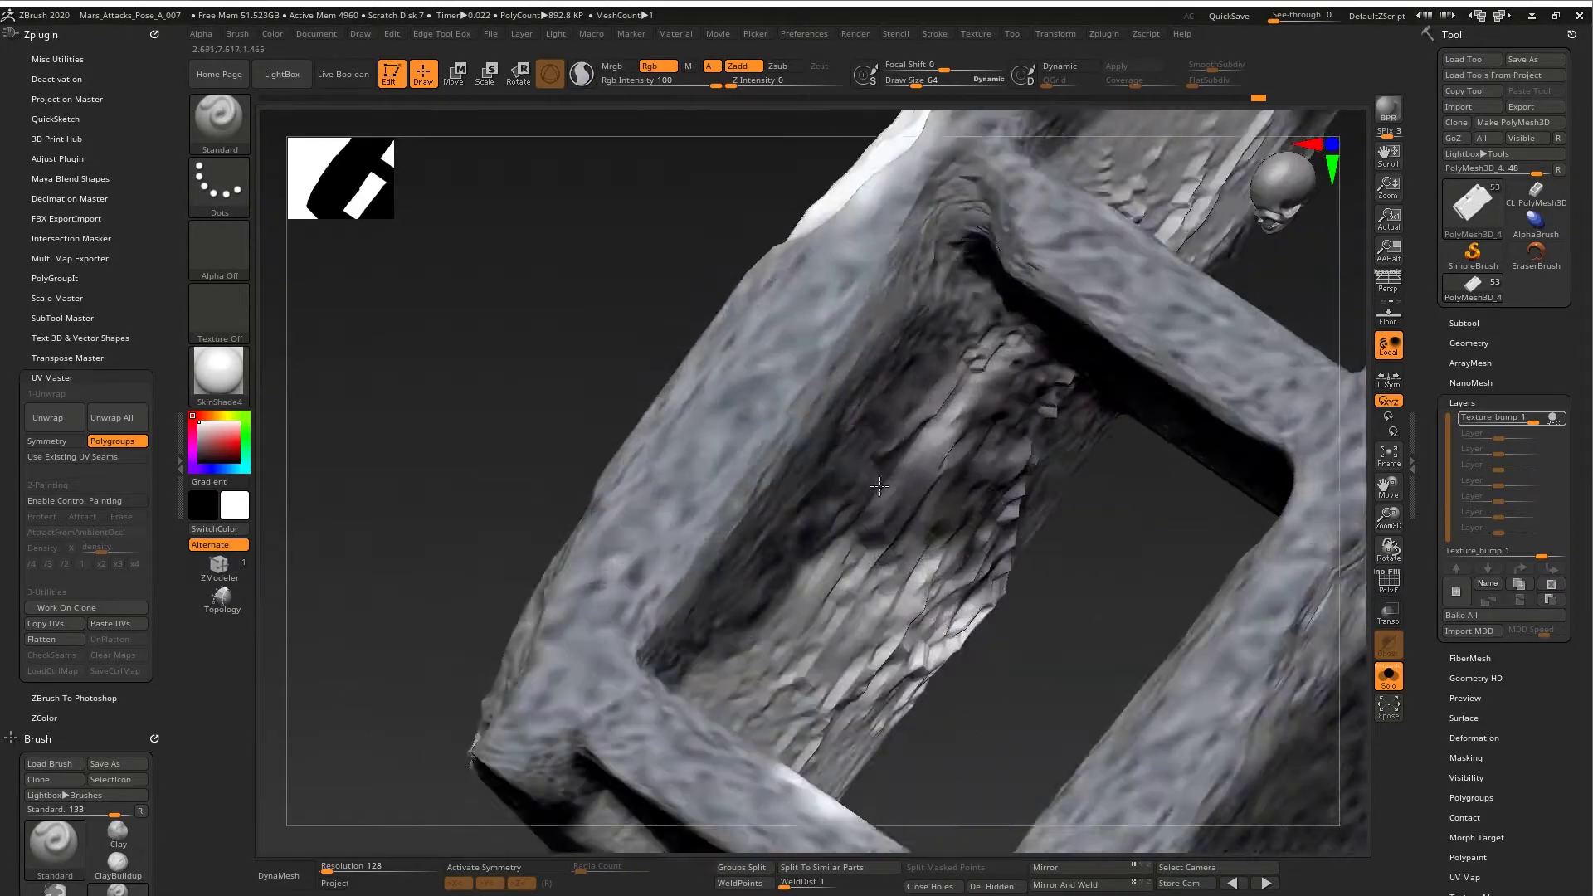
{"action": "right_click_drag", "start_coordinate": [880, 486], "coordinate": [708, 620]}
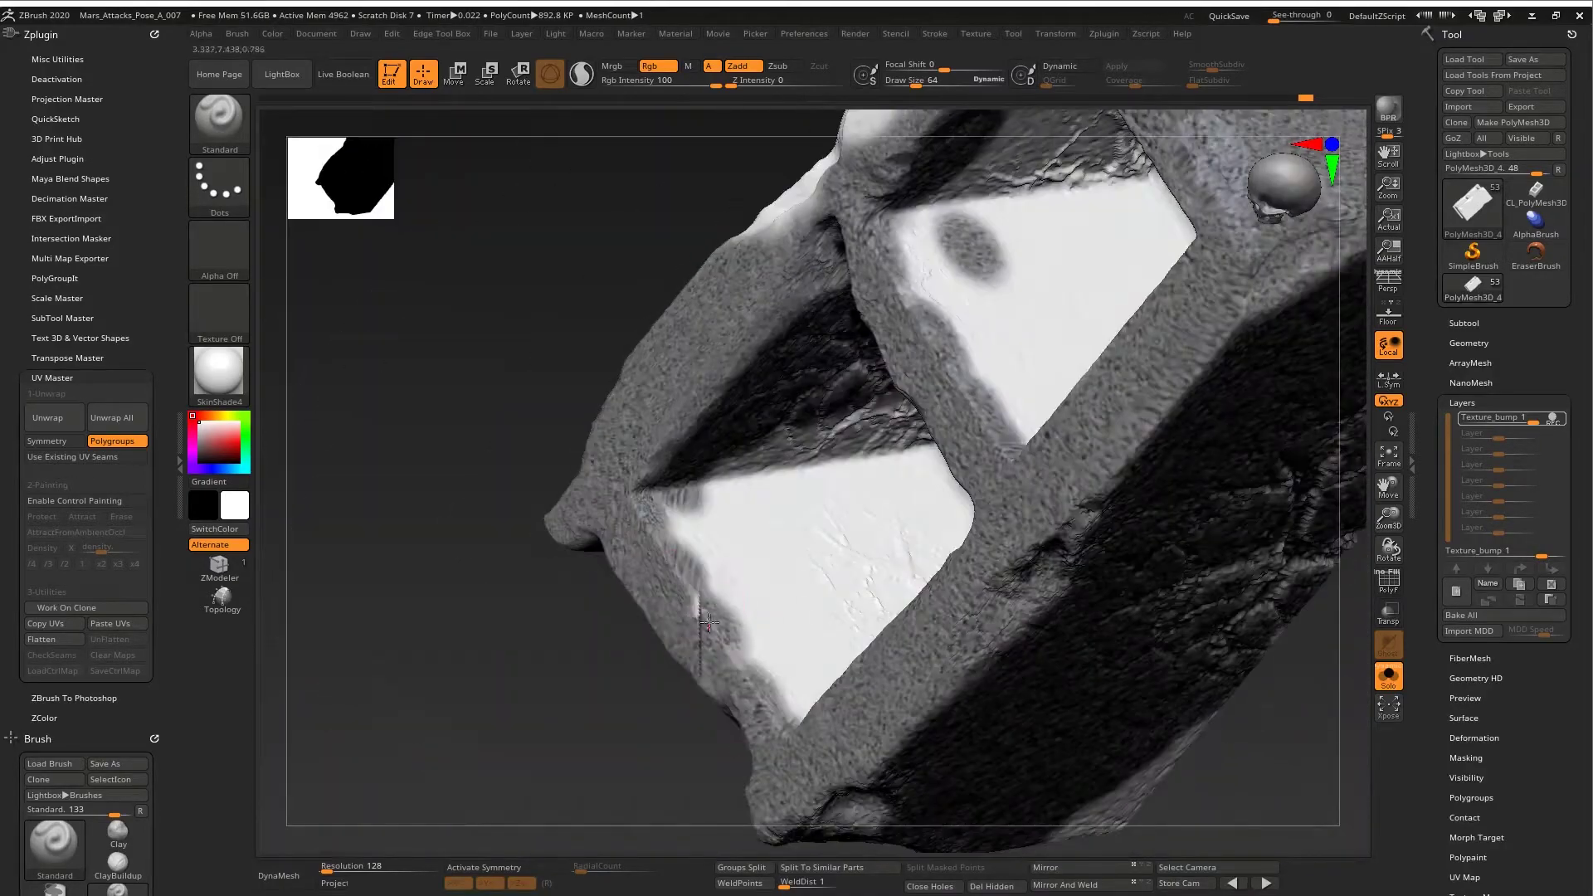
{"action": "right_click_drag", "start_coordinate": [924, 577], "coordinate": [784, 402]}
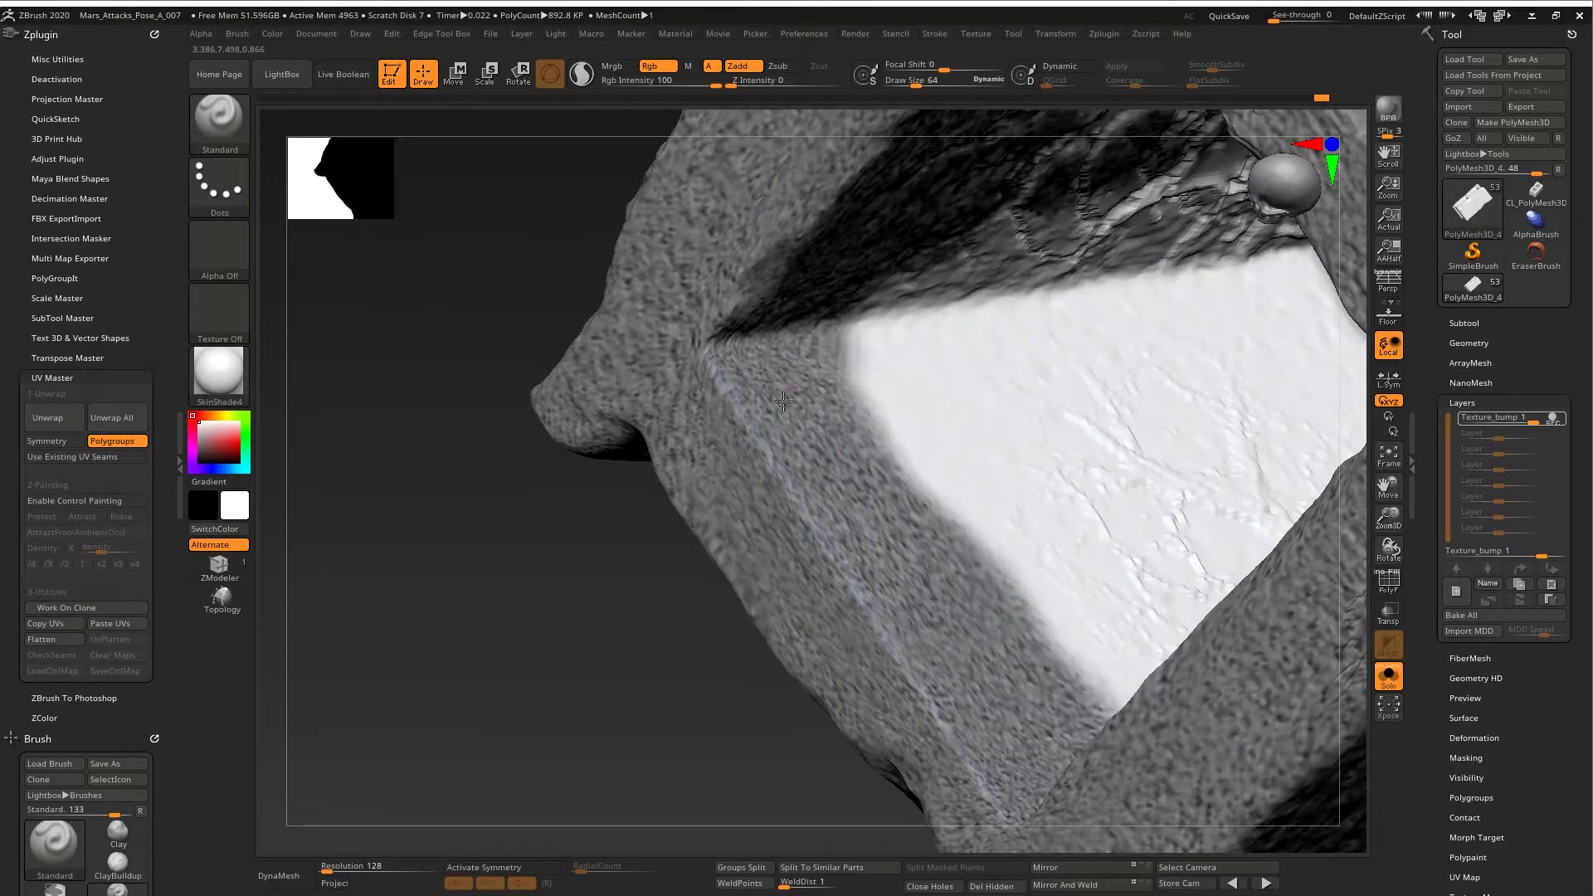
{"action": "right_click_drag", "start_coordinate": [1054, 619], "coordinate": [891, 434]}
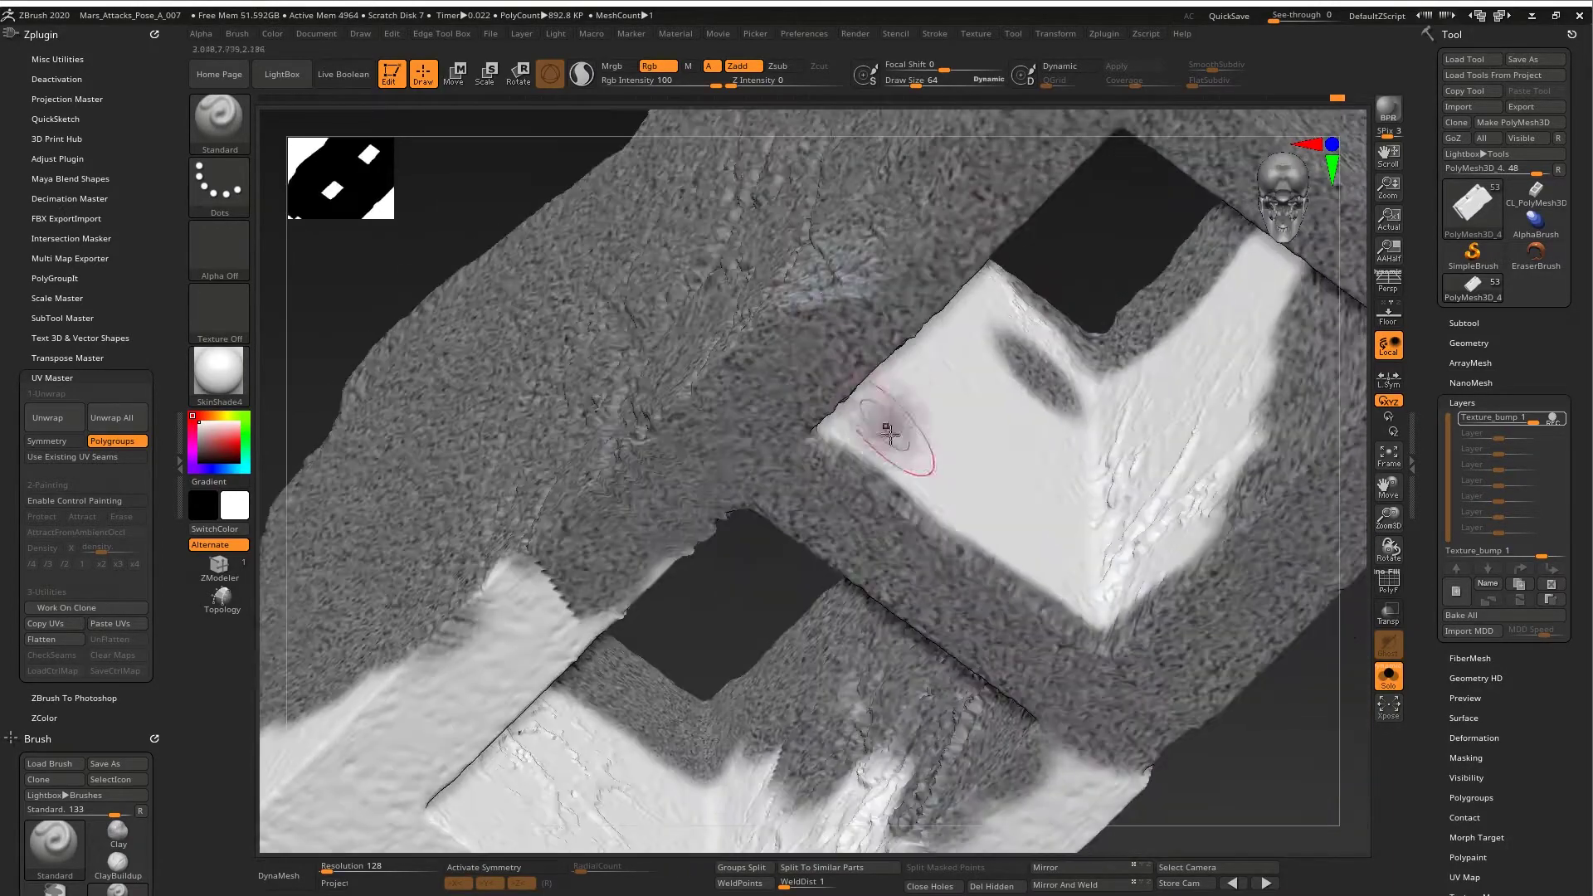
- Hide the polyframe display and continue painting the concrete texture along the damaged edge beside the openings
{"action": "right_click_drag", "start_coordinate": [651, 607], "coordinate": [853, 46]}
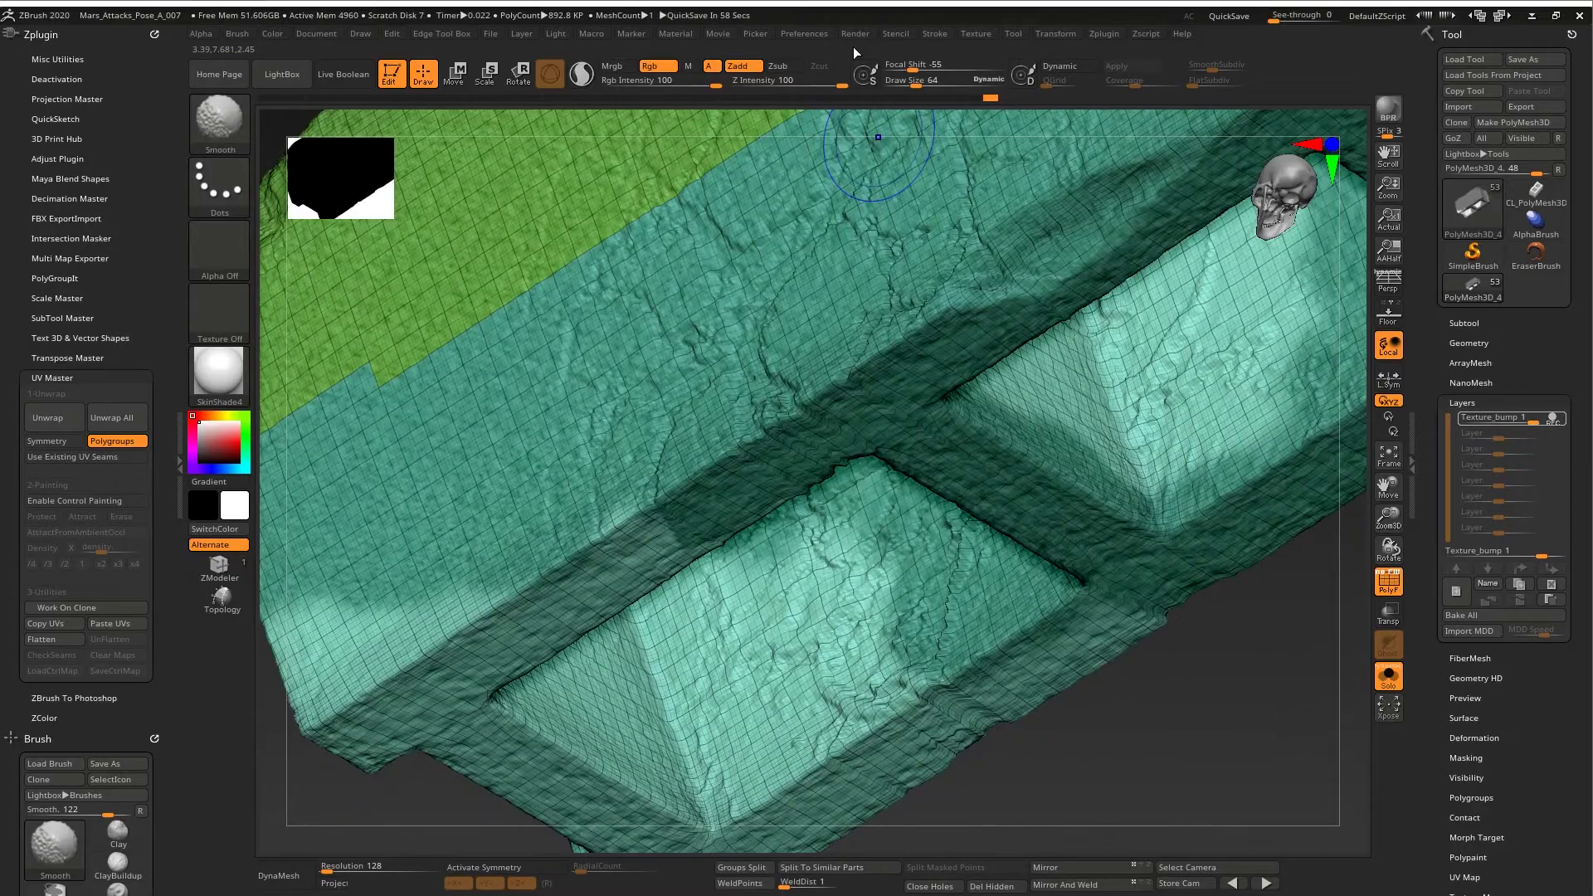
{"action": "key", "text": "shift+f"}
{"action": "right_click_drag", "start_coordinate": [855, 249], "coordinate": [868, 402]}
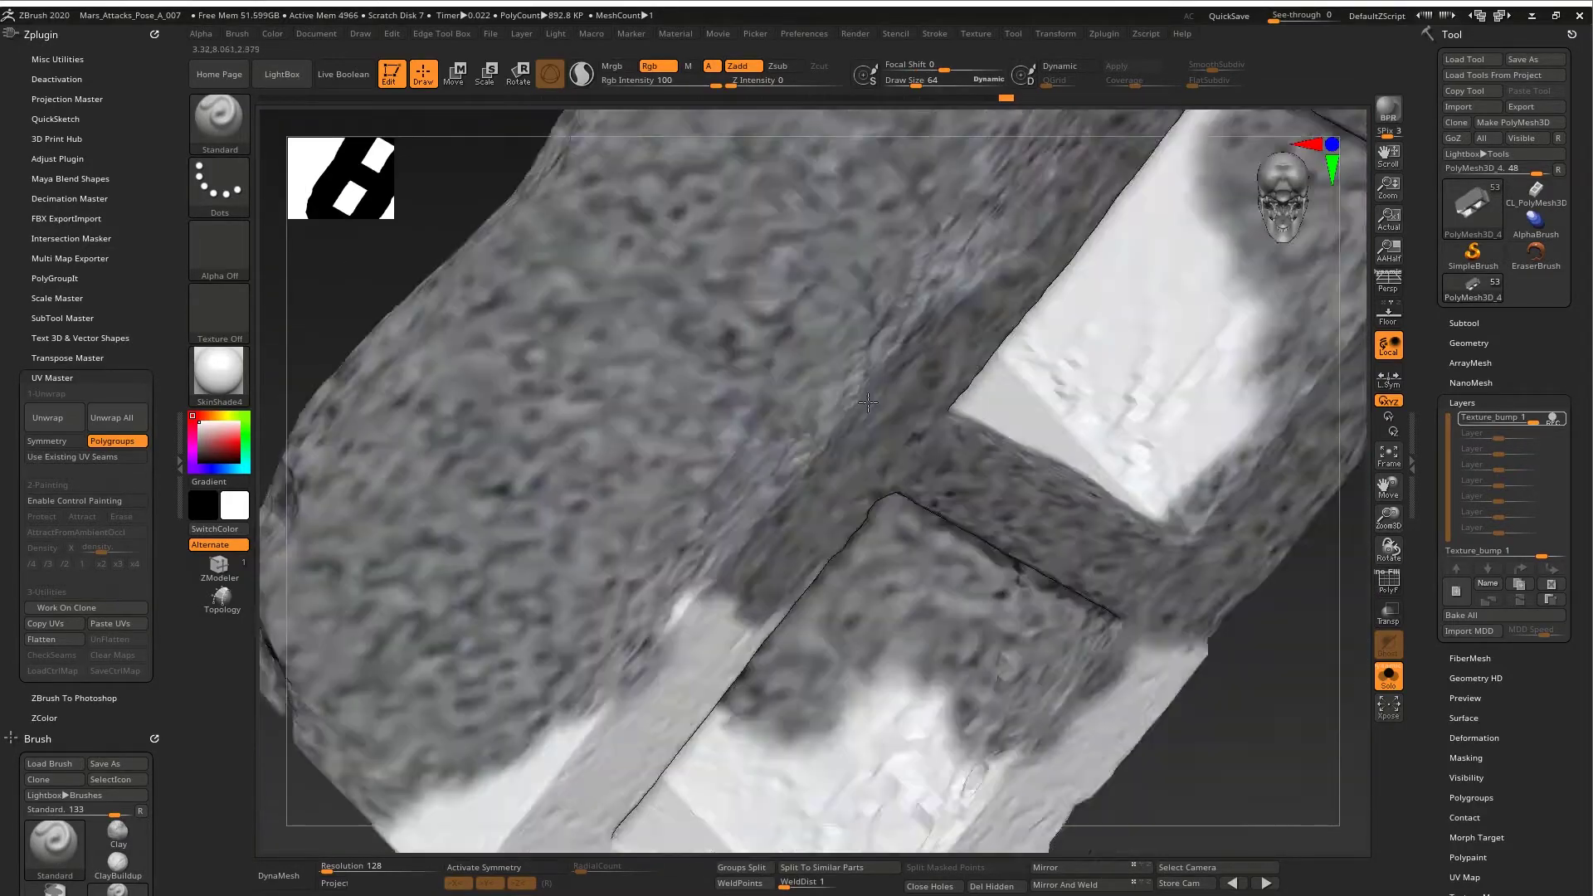
{"action": "mouse_move", "coordinate": [795, 498]}
{"action": "right_mouse_down"}
{"action": "mouse_move", "coordinate": [826, 541]}
{"action": "mouse_move", "coordinate": [934, 368]}
{"action": "mouse_move", "coordinate": [651, 379]}
{"action": "mouse_move", "coordinate": [871, 405]}
{"action": "mouse_move", "coordinate": [934, 352]}
{"action": "mouse_move", "coordinate": [968, 379]}
{"action": "right_mouse_up"}
- Paint the concrete texture over the upper end of the opposite long side, filling it out to the edges
{"action": "mouse_move", "coordinate": [862, 423]}
{"action": "right_mouse_down"}
{"action": "mouse_move", "coordinate": [703, 373]}
{"action": "mouse_move", "coordinate": [666, 652]}
{"action": "mouse_move", "coordinate": [883, 459]}
{"action": "right_mouse_up"}
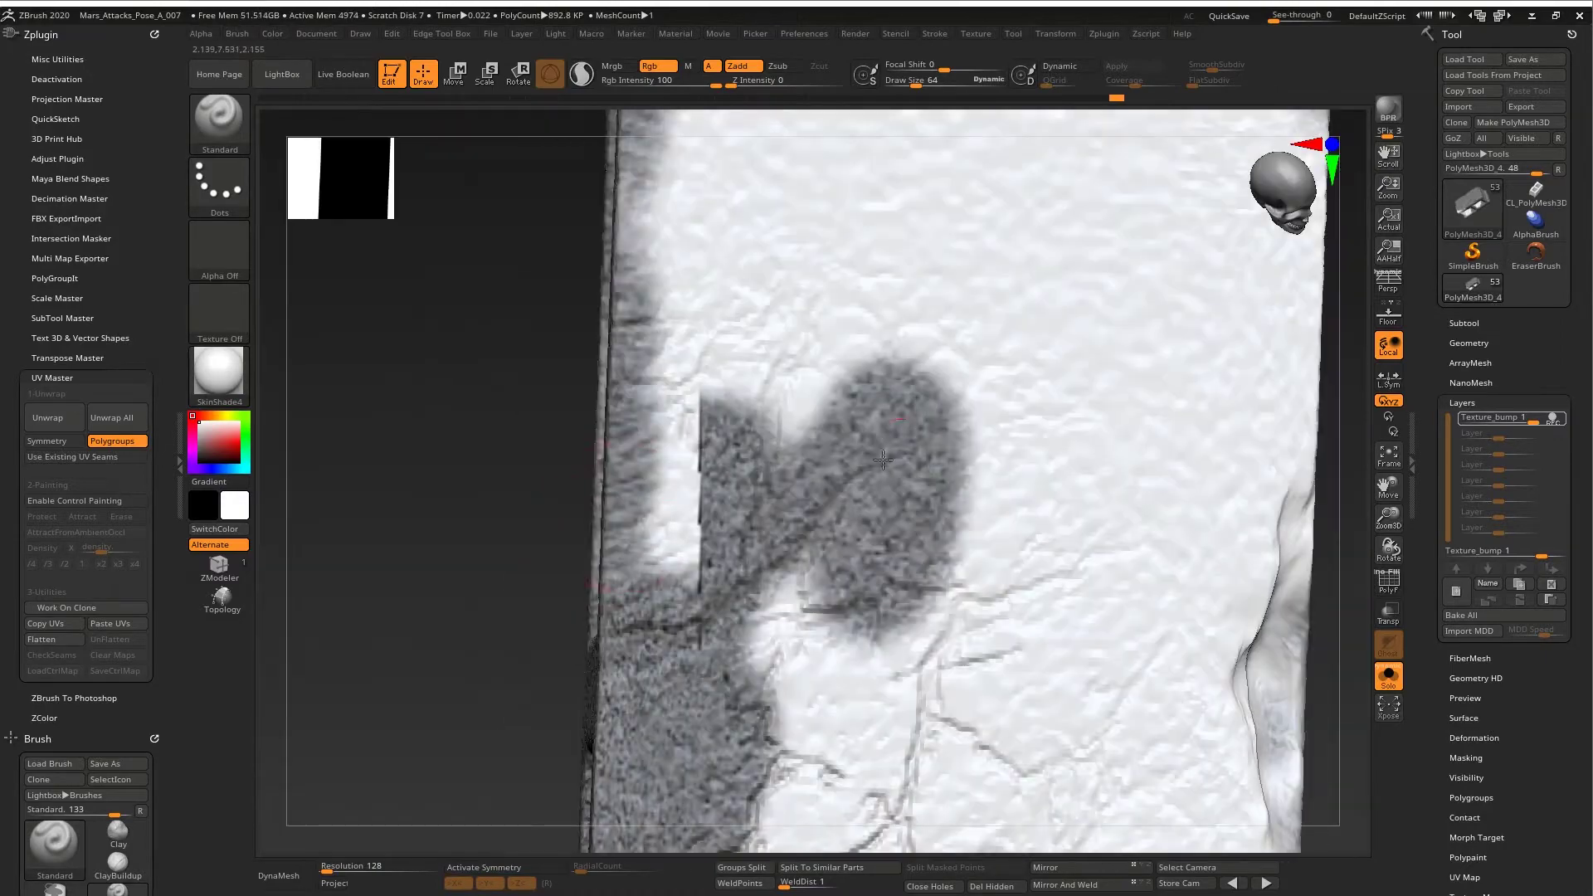
{"action": "right_click_drag", "start_coordinate": [1014, 437], "coordinate": [712, 525]}
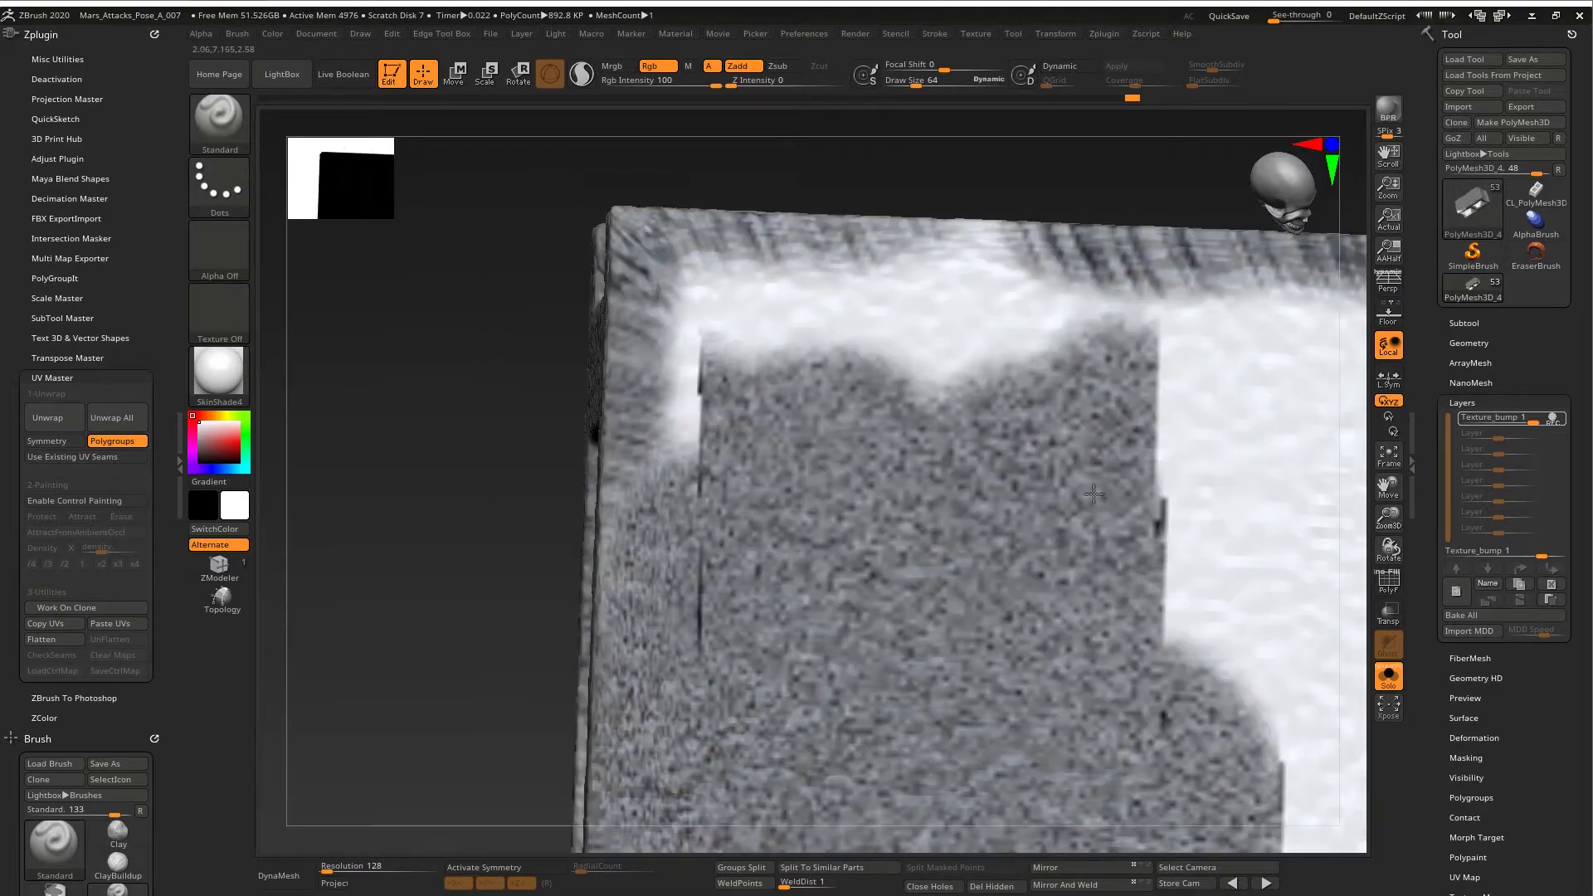
{"action": "right_click_drag", "start_coordinate": [1093, 494], "coordinate": [829, 441]}
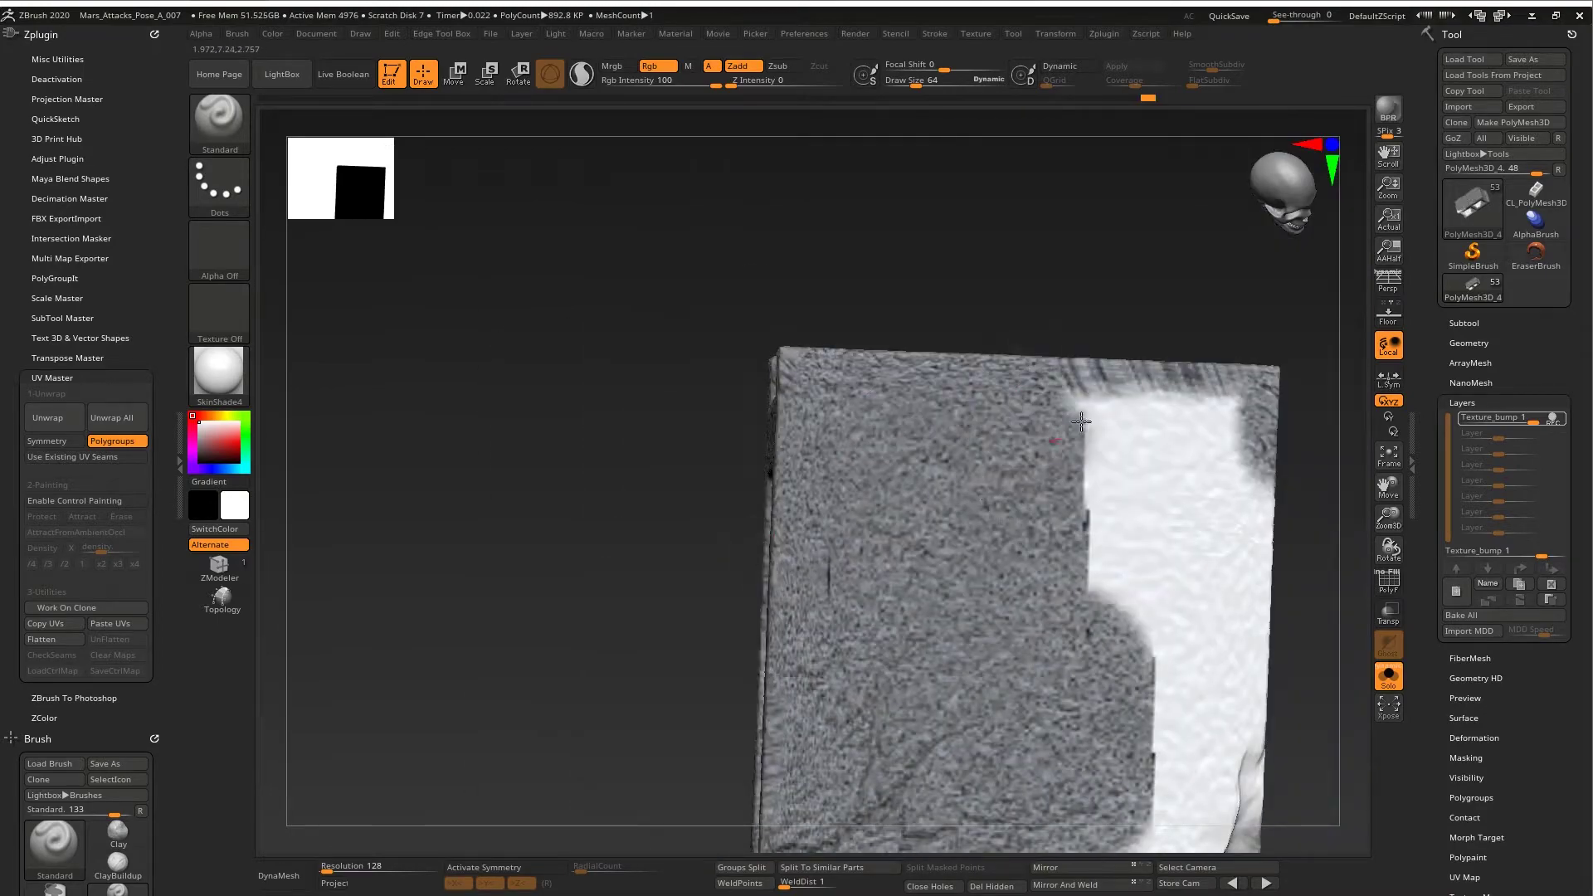
{"action": "right_click_drag", "start_coordinate": [1081, 422], "coordinate": [906, 537]}
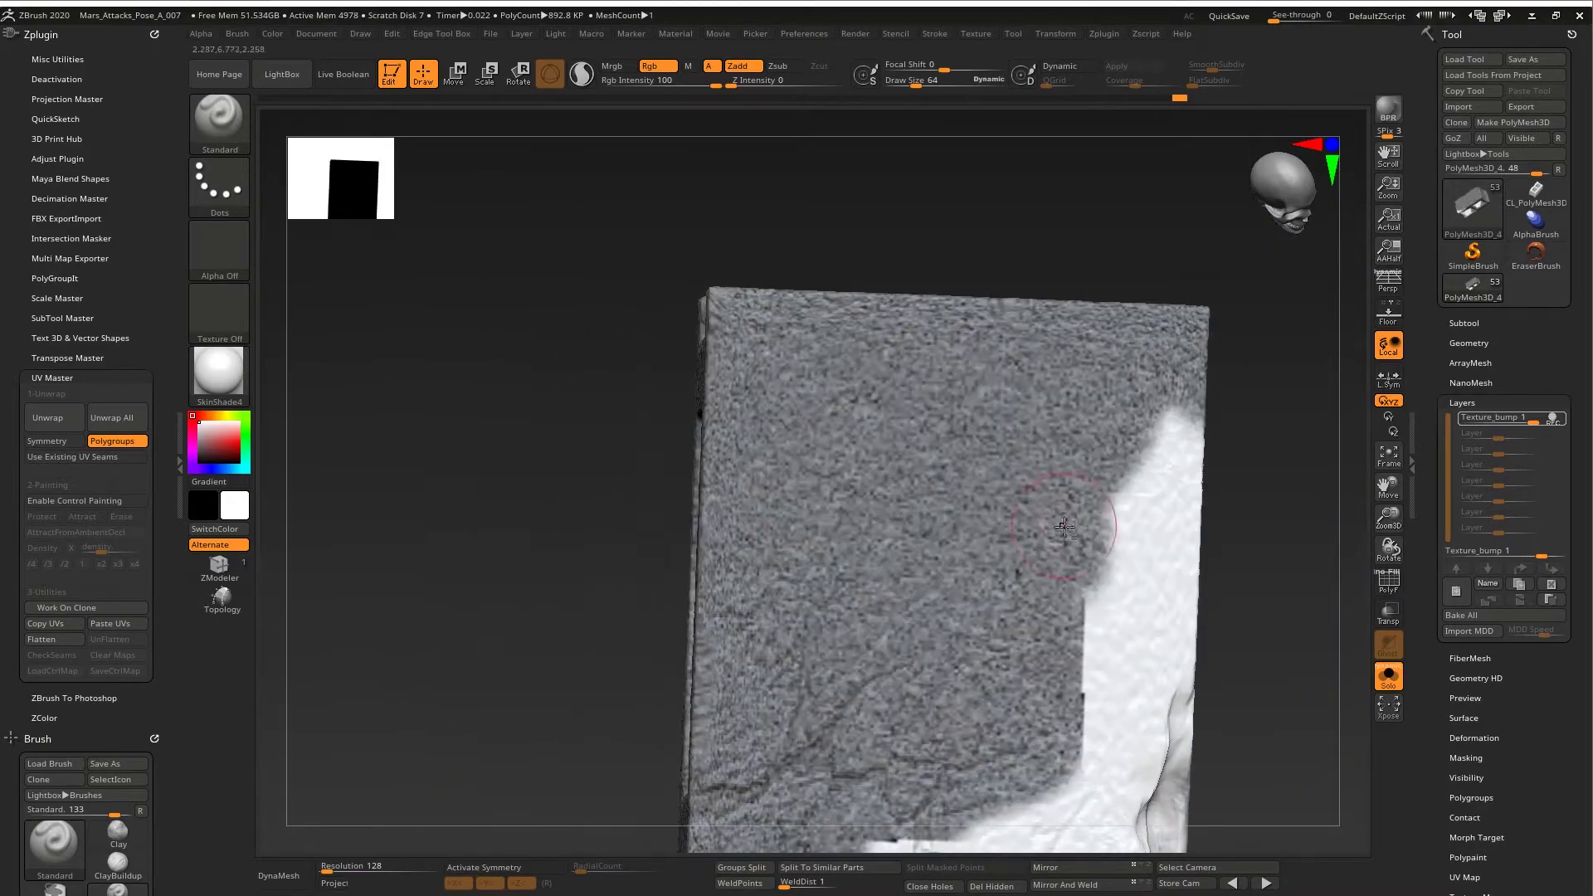
{"action": "right_click_drag", "start_coordinate": [1064, 527], "coordinate": [952, 612]}
- Paint the concrete texture down the cracked broad side of the cinder block towards its bare lower end
{"action": "mouse_move", "coordinate": [912, 210]}
{"action": "right_mouse_down"}
{"action": "mouse_move", "coordinate": [1049, 451]}
{"action": "mouse_move", "coordinate": [773, 265]}
{"action": "mouse_move", "coordinate": [839, 321]}
{"action": "mouse_move", "coordinate": [1104, 398]}
{"action": "mouse_move", "coordinate": [1087, 368]}
{"action": "mouse_move", "coordinate": [1021, 514]}
{"action": "mouse_move", "coordinate": [962, 581]}
{"action": "mouse_move", "coordinate": [1067, 481]}
{"action": "mouse_move", "coordinate": [974, 362]}
{"action": "mouse_move", "coordinate": [1029, 367]}
{"action": "mouse_move", "coordinate": [996, 415]}
{"action": "mouse_move", "coordinate": [749, 402]}
{"action": "mouse_move", "coordinate": [840, 498]}
{"action": "mouse_move", "coordinate": [867, 367]}
{"action": "right_mouse_up"}
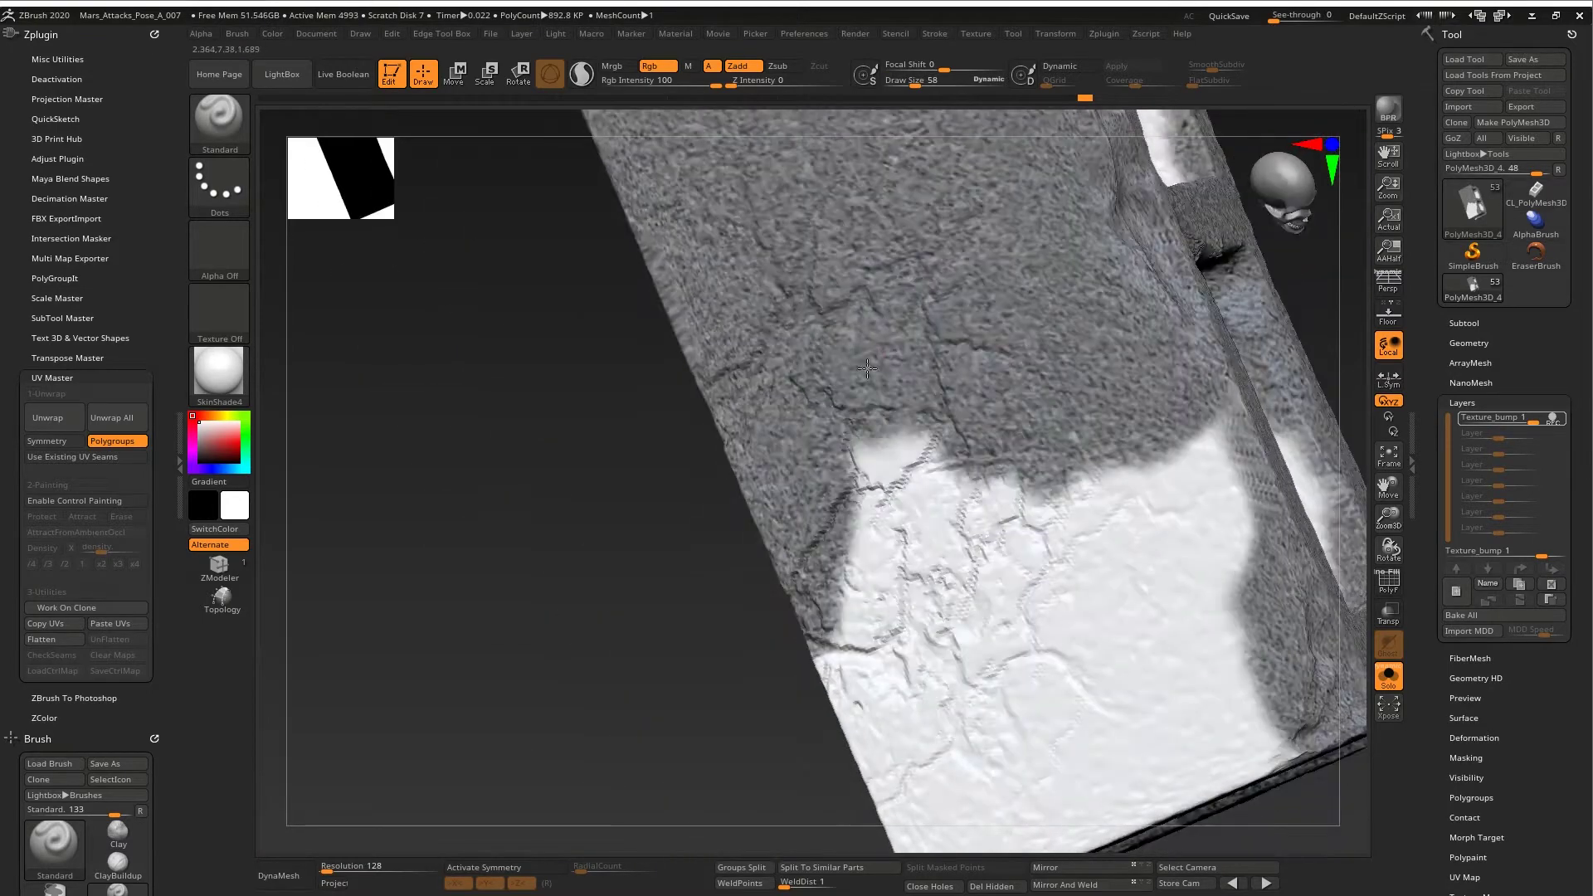
{"action": "right_click_drag", "start_coordinate": [1092, 503], "coordinate": [566, 407]}
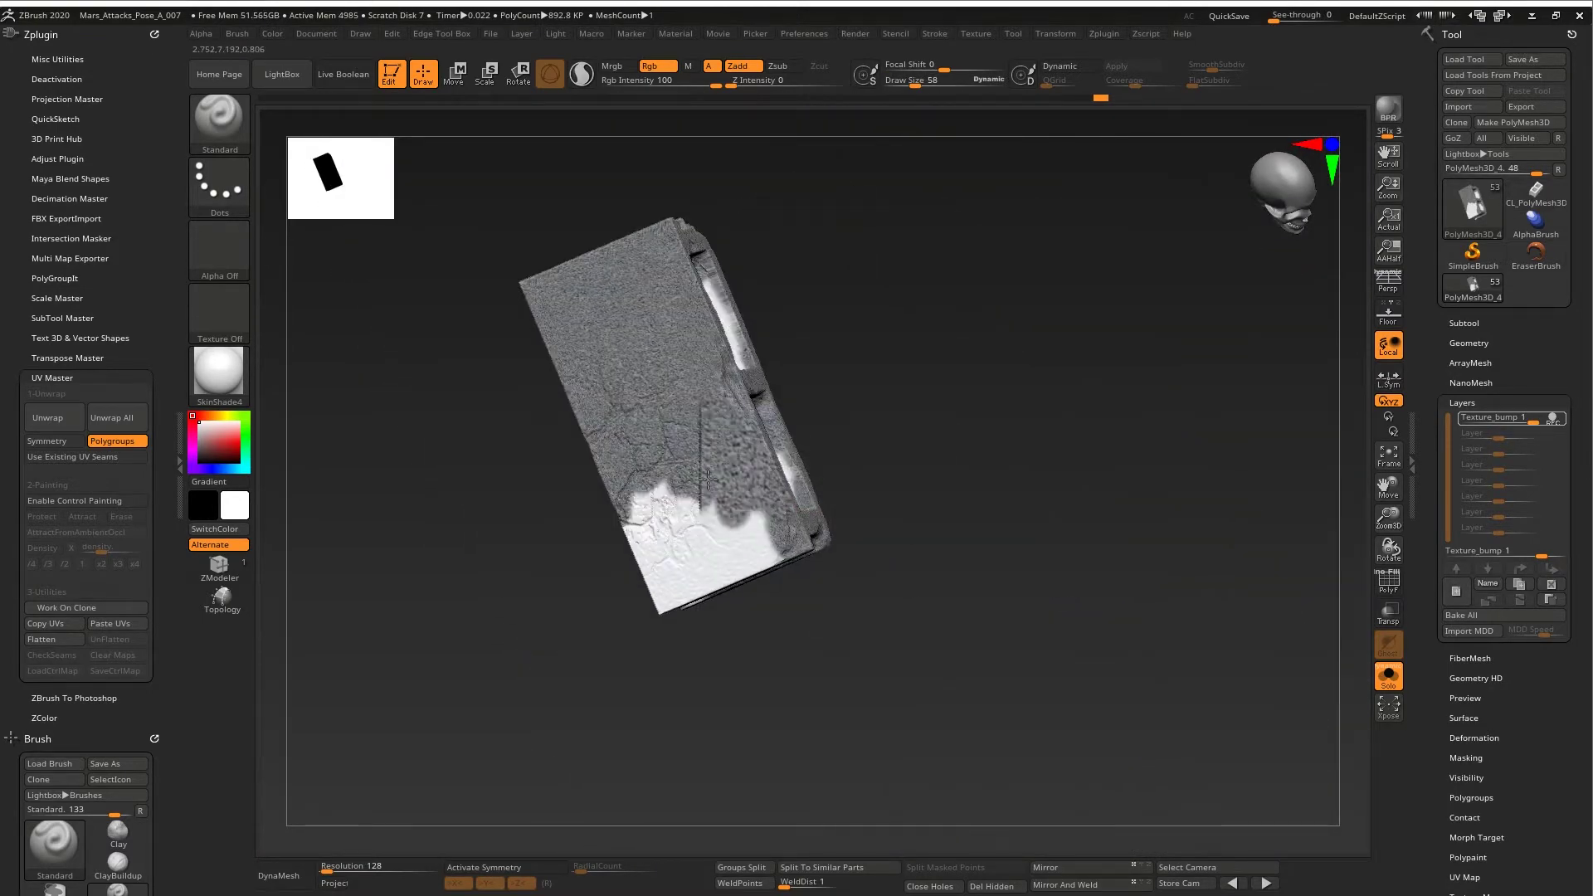
{"action": "right_click_drag", "start_coordinate": [812, 446], "coordinate": [905, 581], "text": "ctrl"}
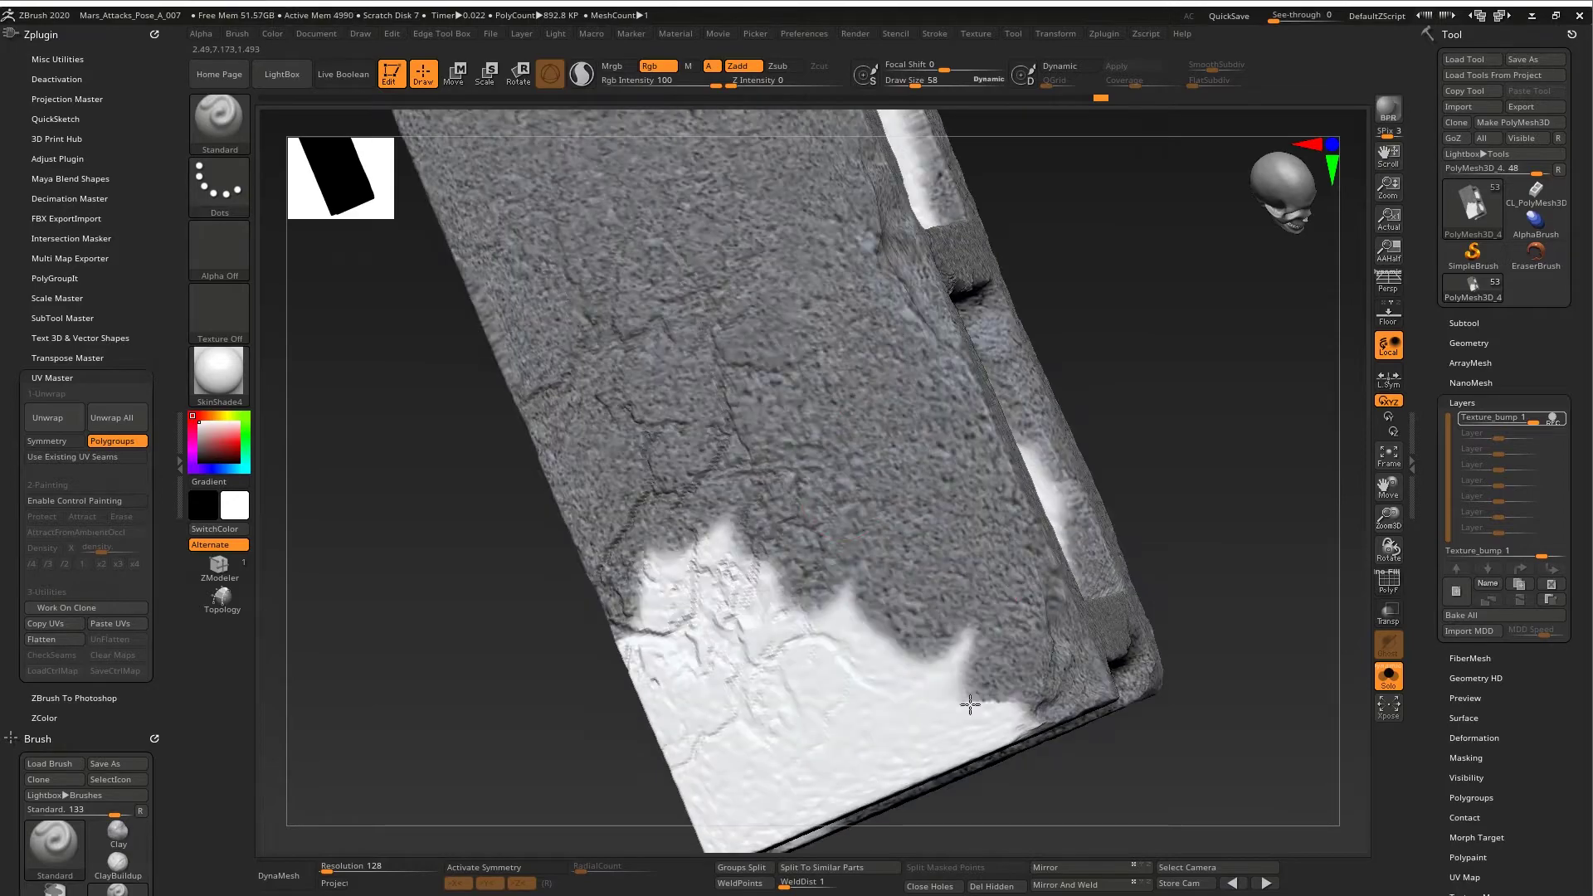
{"action": "right_click_drag", "start_coordinate": [955, 647], "coordinate": [905, 465], "text": "alt"}
{"action": "left_click_drag", "start_coordinate": [911, 483], "coordinate": [974, 446]}
{"action": "right_click_drag", "start_coordinate": [781, 498], "coordinate": [904, 323]}
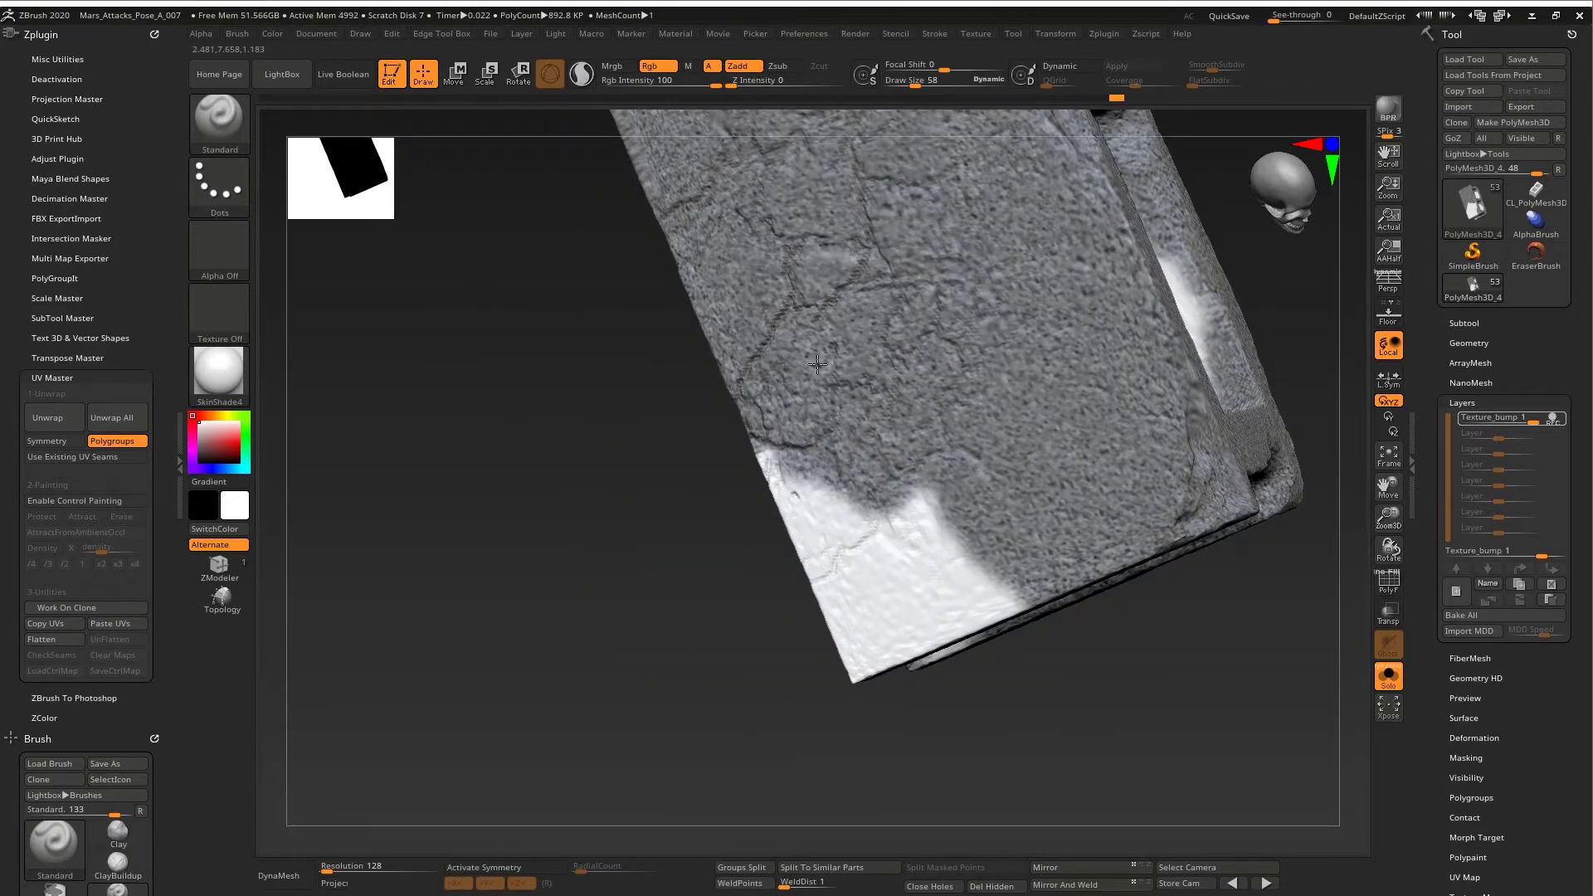
- Finish painting the concrete texture over the broad side's bare corner and out to the adjoining edges of the block
{"action": "right_click_drag", "start_coordinate": [817, 365], "coordinate": [855, 359], "text": "ctrl"}
{"action": "right_click_drag", "start_coordinate": [854, 531], "coordinate": [879, 420]}
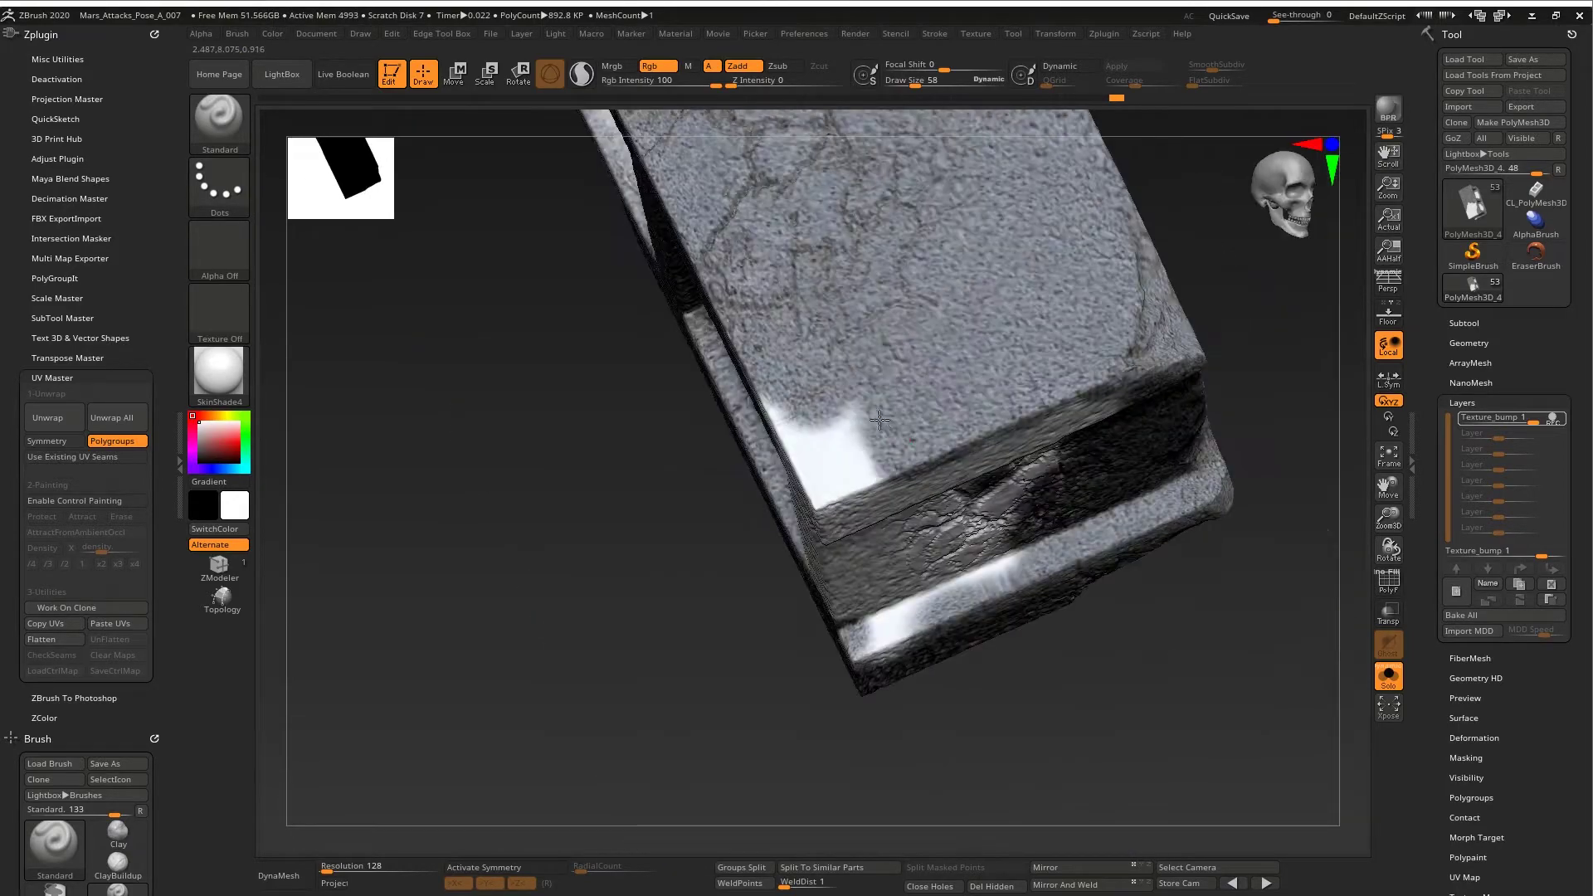
{"action": "right_click_drag", "start_coordinate": [899, 338], "coordinate": [931, 423]}
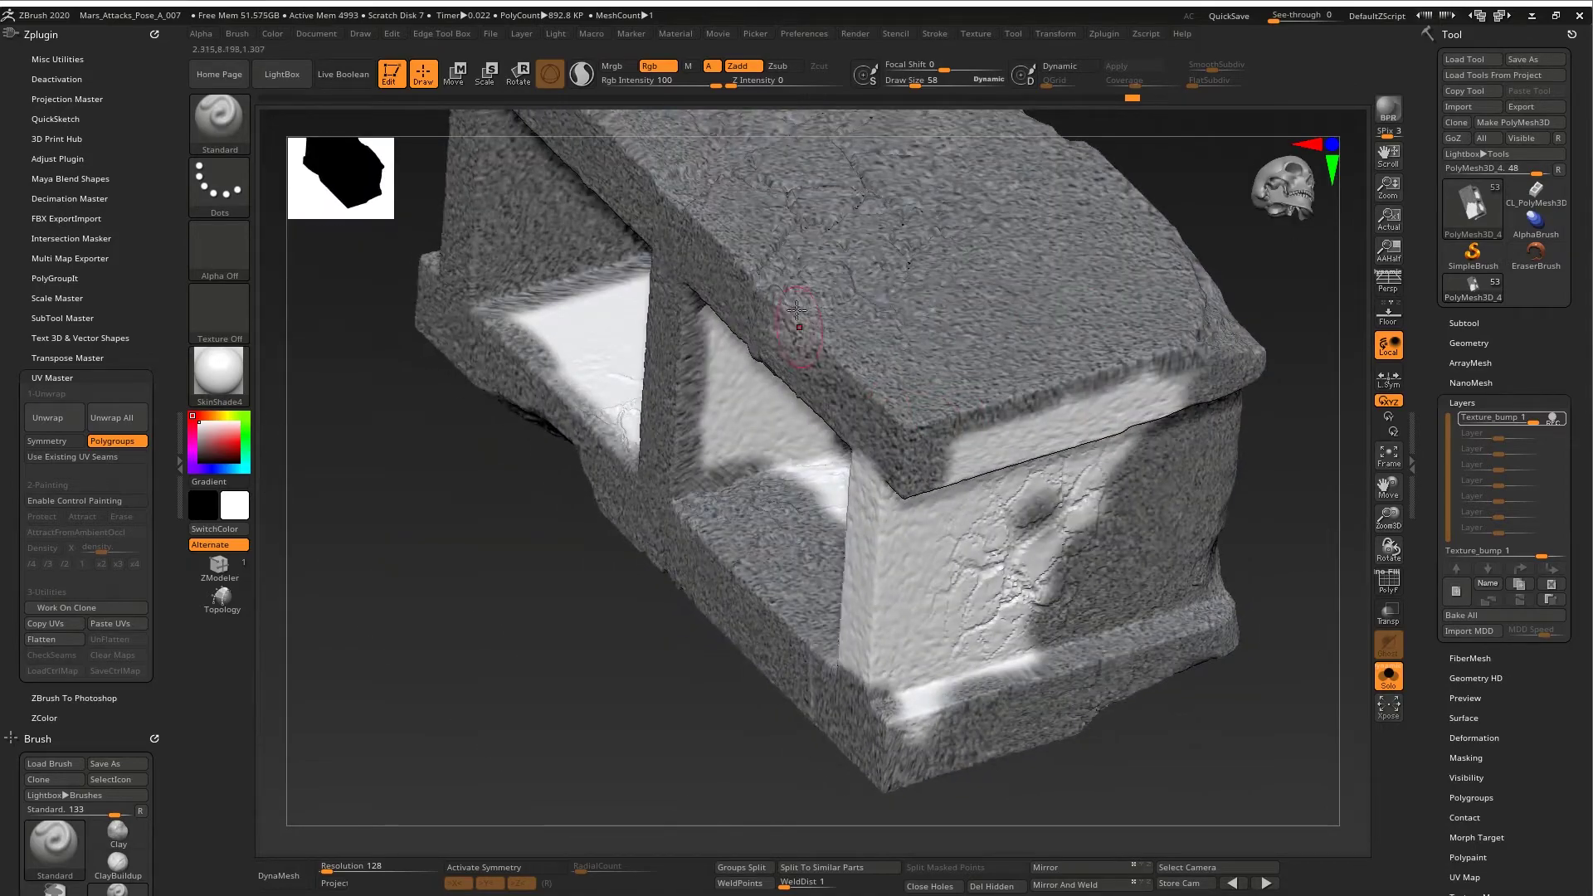
{"action": "right_click_drag", "start_coordinate": [797, 309], "coordinate": [917, 369]}
{"action": "mouse_move", "coordinate": [832, 581]}
{"action": "right_mouse_down"}
{"action": "mouse_move", "coordinate": [887, 422]}
{"action": "mouse_move", "coordinate": [830, 452]}
{"action": "mouse_move", "coordinate": [921, 445]}
{"action": "mouse_move", "coordinate": [993, 398]}
{"action": "mouse_move", "coordinate": [838, 532]}
{"action": "mouse_move", "coordinate": [744, 490]}
{"action": "mouse_move", "coordinate": [1063, 461]}
{"action": "mouse_move", "coordinate": [795, 456]}
{"action": "mouse_move", "coordinate": [846, 356]}
{"action": "mouse_move", "coordinate": [918, 515]}
{"action": "mouse_move", "coordinate": [825, 349]}
{"action": "right_mouse_up"}
- Hide part of the cinder block's mesh so the inner faces of its openings are exposed
{"action": "key", "text": "ctrl+shift+b"}
{"action": "left_click", "coordinate": [639, 222]}
{"action": "left_click_drag", "start_coordinate": [486, 602], "coordinate": [819, 504], "text": "ctrl+shift"}
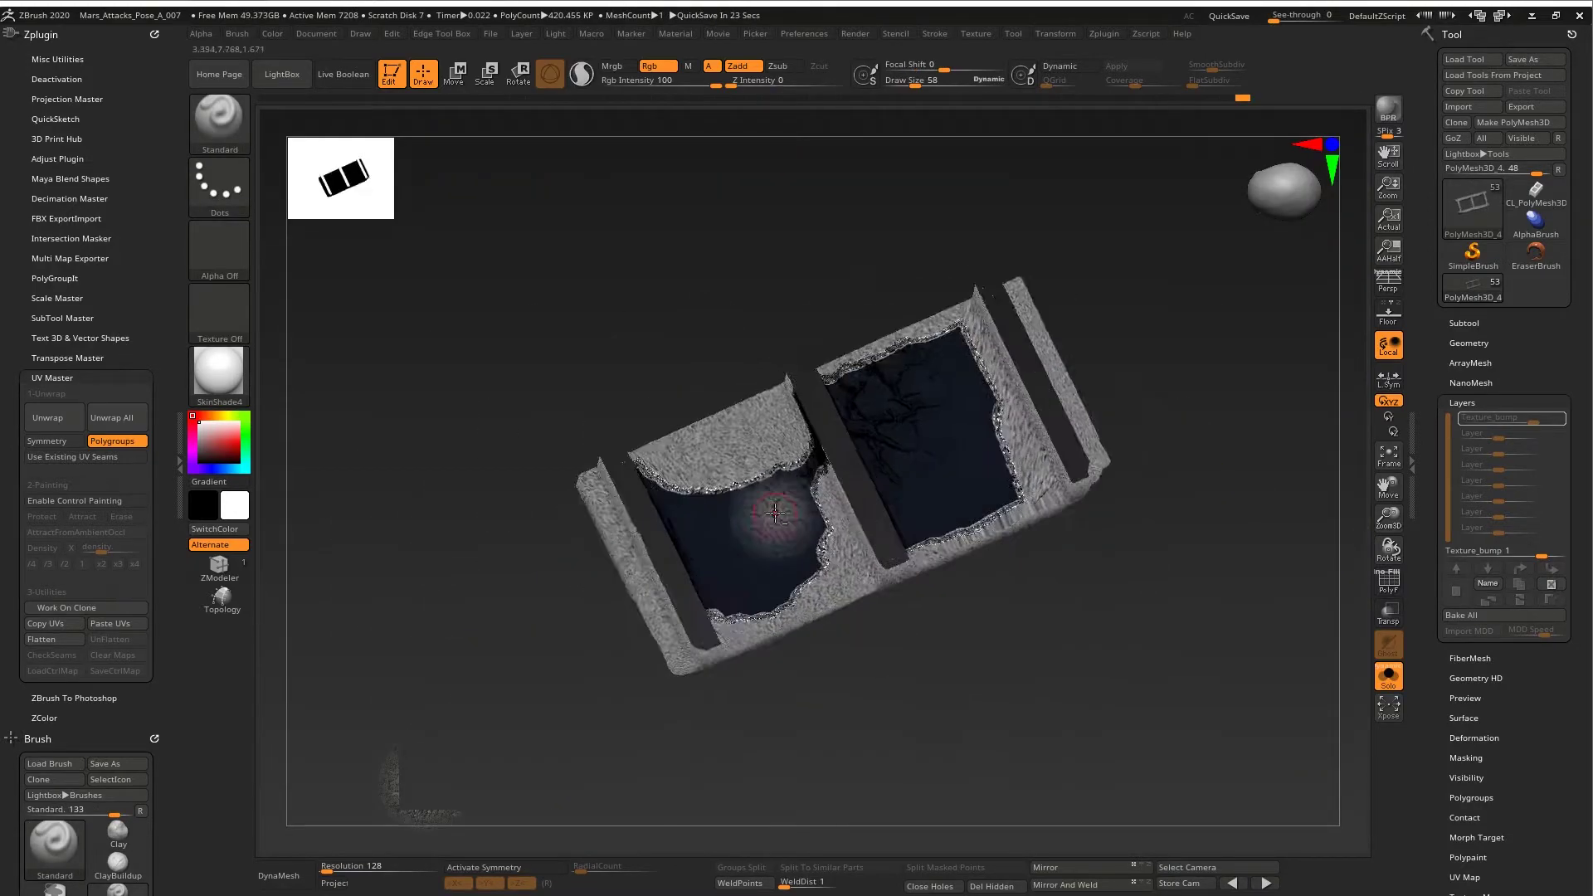
- Paint the concrete texture over the entire unpainted inner face of the block's first end cavity
{"action": "right_click_drag", "start_coordinate": [775, 514], "coordinate": [858, 582], "text": "alt"}
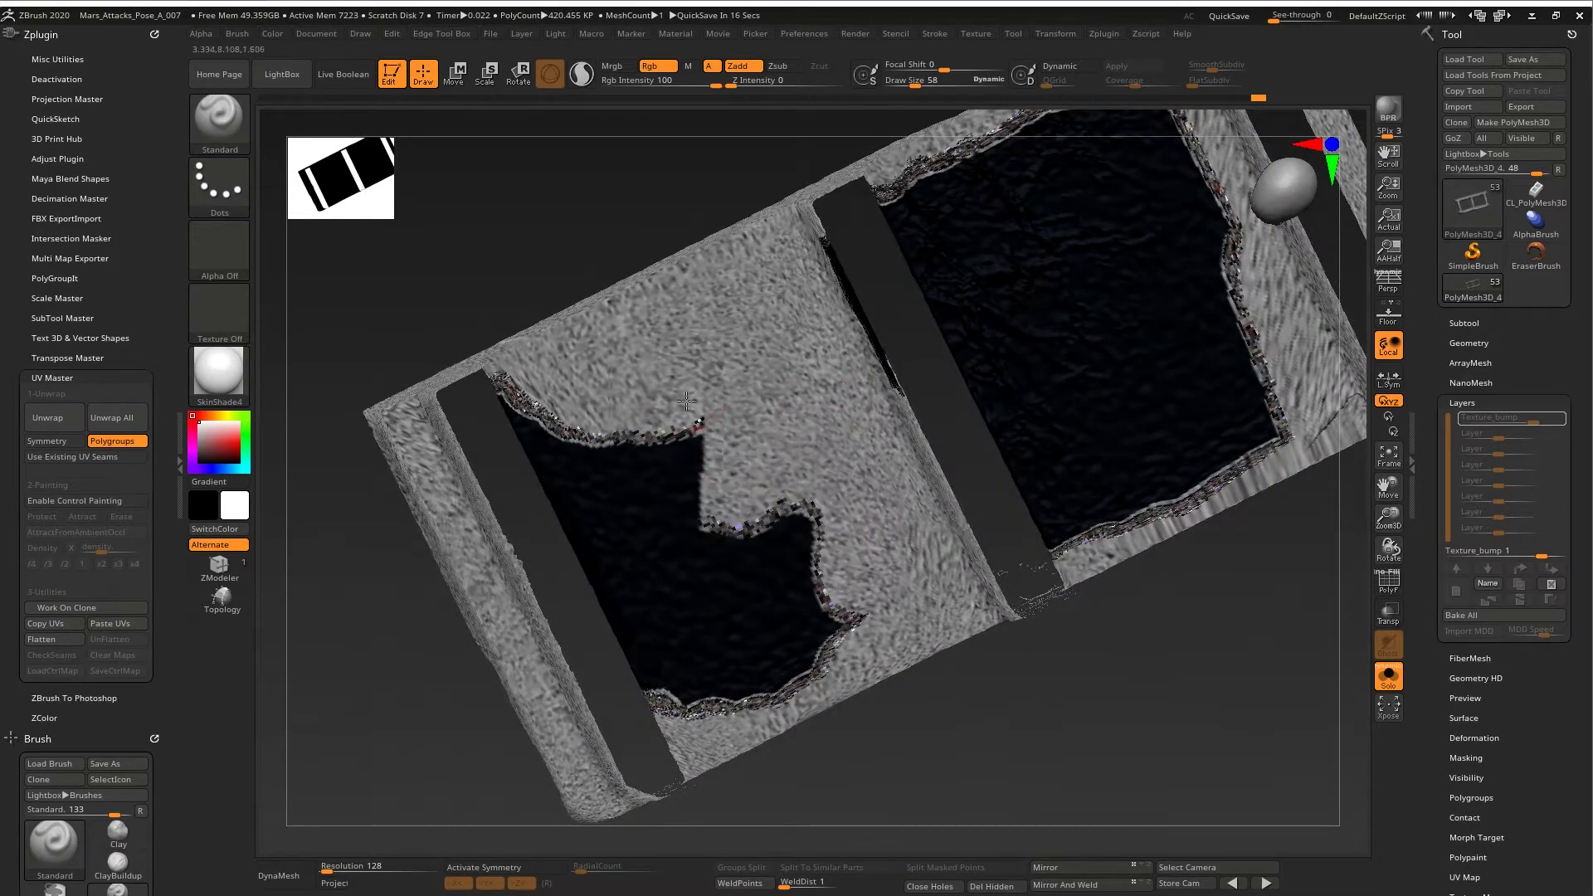
{"action": "right_click_drag", "start_coordinate": [687, 402], "coordinate": [706, 366]}
{"action": "right_click_drag", "start_coordinate": [856, 559], "coordinate": [1107, 379]}
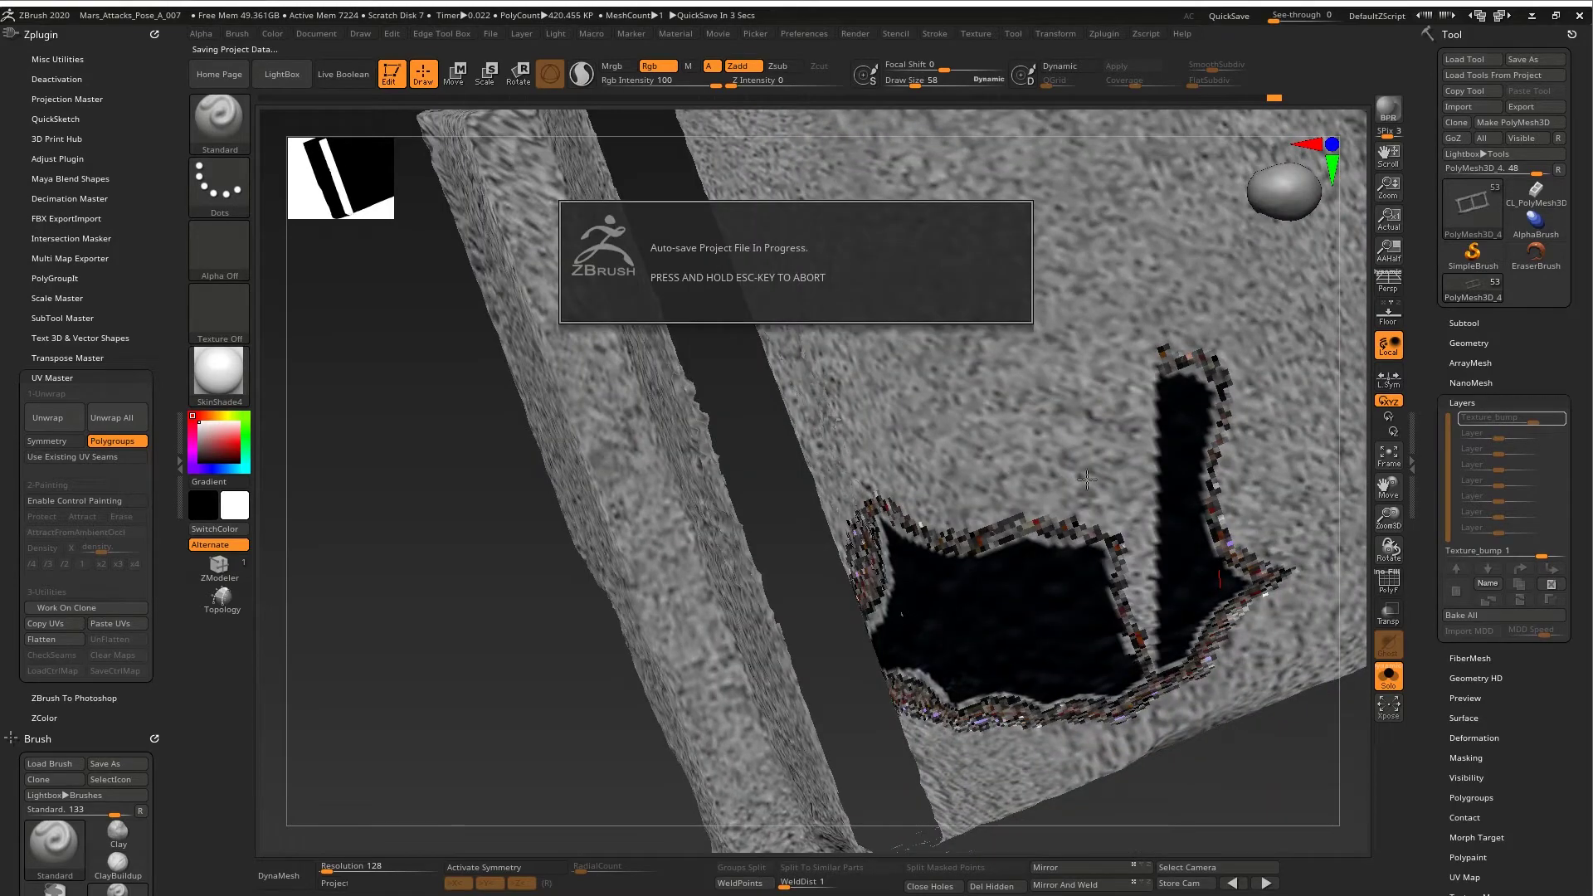
{"action": "mouse_move", "coordinate": [1083, 516]}
{"action": "right_mouse_down", "text": "ctrl"}
{"action": "mouse_move", "coordinate": [1103, 490]}
{"action": "mouse_move", "coordinate": [867, 531]}
{"action": "right_mouse_up", "text": "ctrl"}
{"action": "mouse_move", "coordinate": [862, 415]}
{"action": "left_mouse_down"}
{"action": "mouse_move", "coordinate": [768, 572]}
{"action": "mouse_move", "coordinate": [695, 576]}
{"action": "mouse_move", "coordinate": [688, 593]}
{"action": "left_mouse_up"}
{"action": "right_click_drag", "start_coordinate": [689, 594], "coordinate": [855, 593], "text": "alt"}
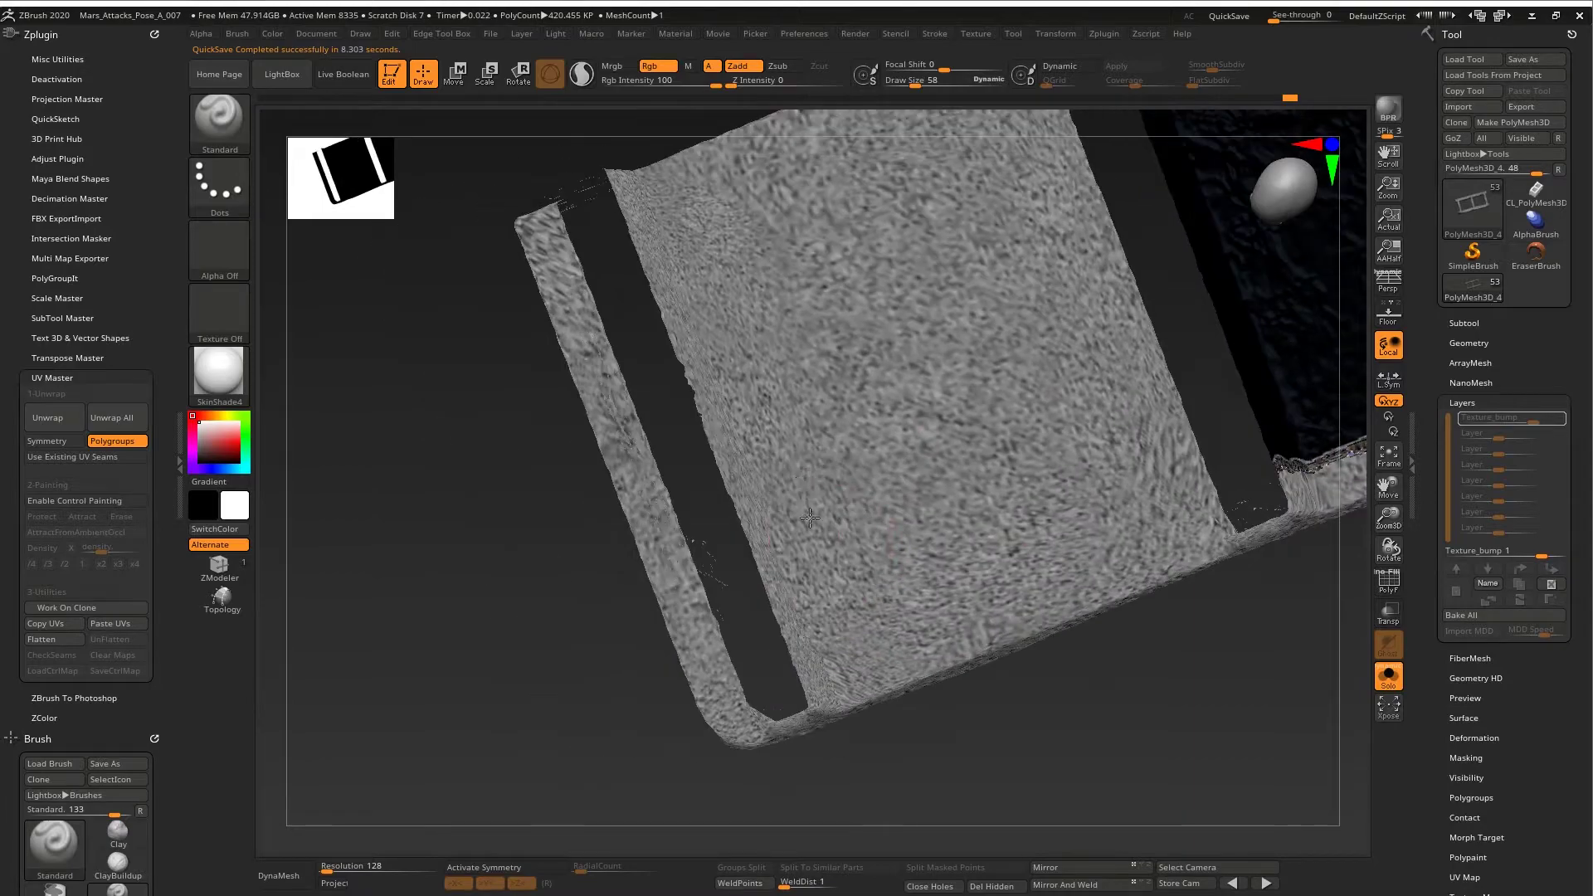
- Paint the remaining cavity face of the visible part, covering it out to the partition walls and rims
{"action": "right_click_drag", "start_coordinate": [1078, 464], "coordinate": [860, 583], "text": "alt"}
{"action": "right_click_drag", "start_coordinate": [867, 467], "coordinate": [620, 564]}
{"action": "right_click_drag", "start_coordinate": [760, 640], "coordinate": [886, 630]}
{"action": "right_click_drag", "start_coordinate": [1178, 666], "coordinate": [1021, 511]}
{"action": "right_click_drag", "start_coordinate": [664, 412], "coordinate": [820, 471]}
{"action": "right_click_drag", "start_coordinate": [1081, 554], "coordinate": [992, 421]}
{"action": "right_click_drag", "start_coordinate": [738, 519], "coordinate": [777, 281]}
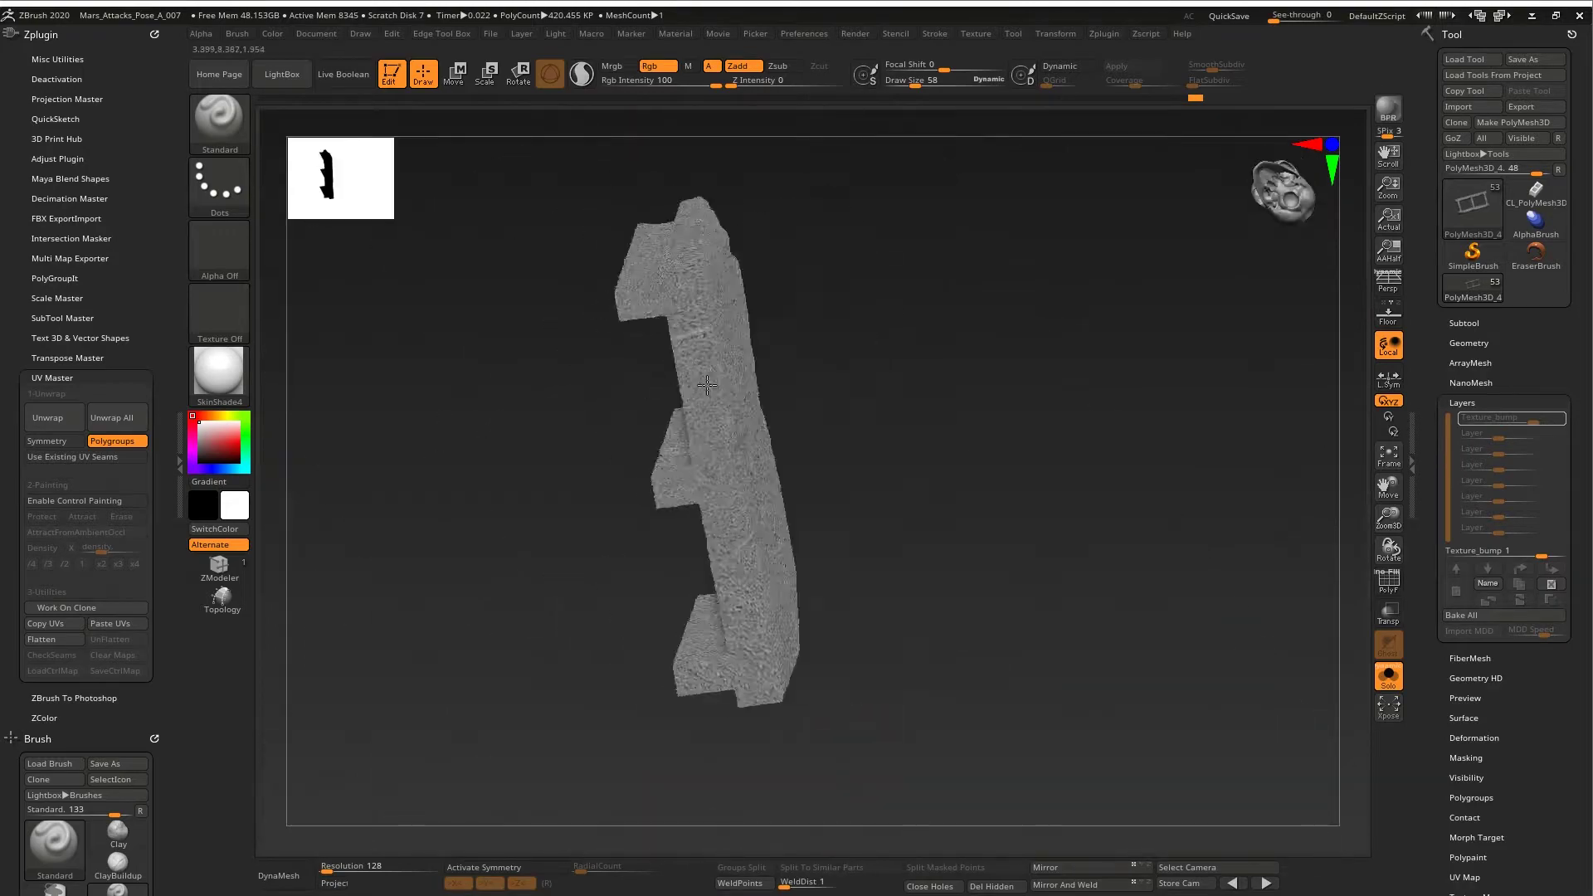
{"action": "right_click_drag", "start_coordinate": [706, 385], "coordinate": [897, 465]}
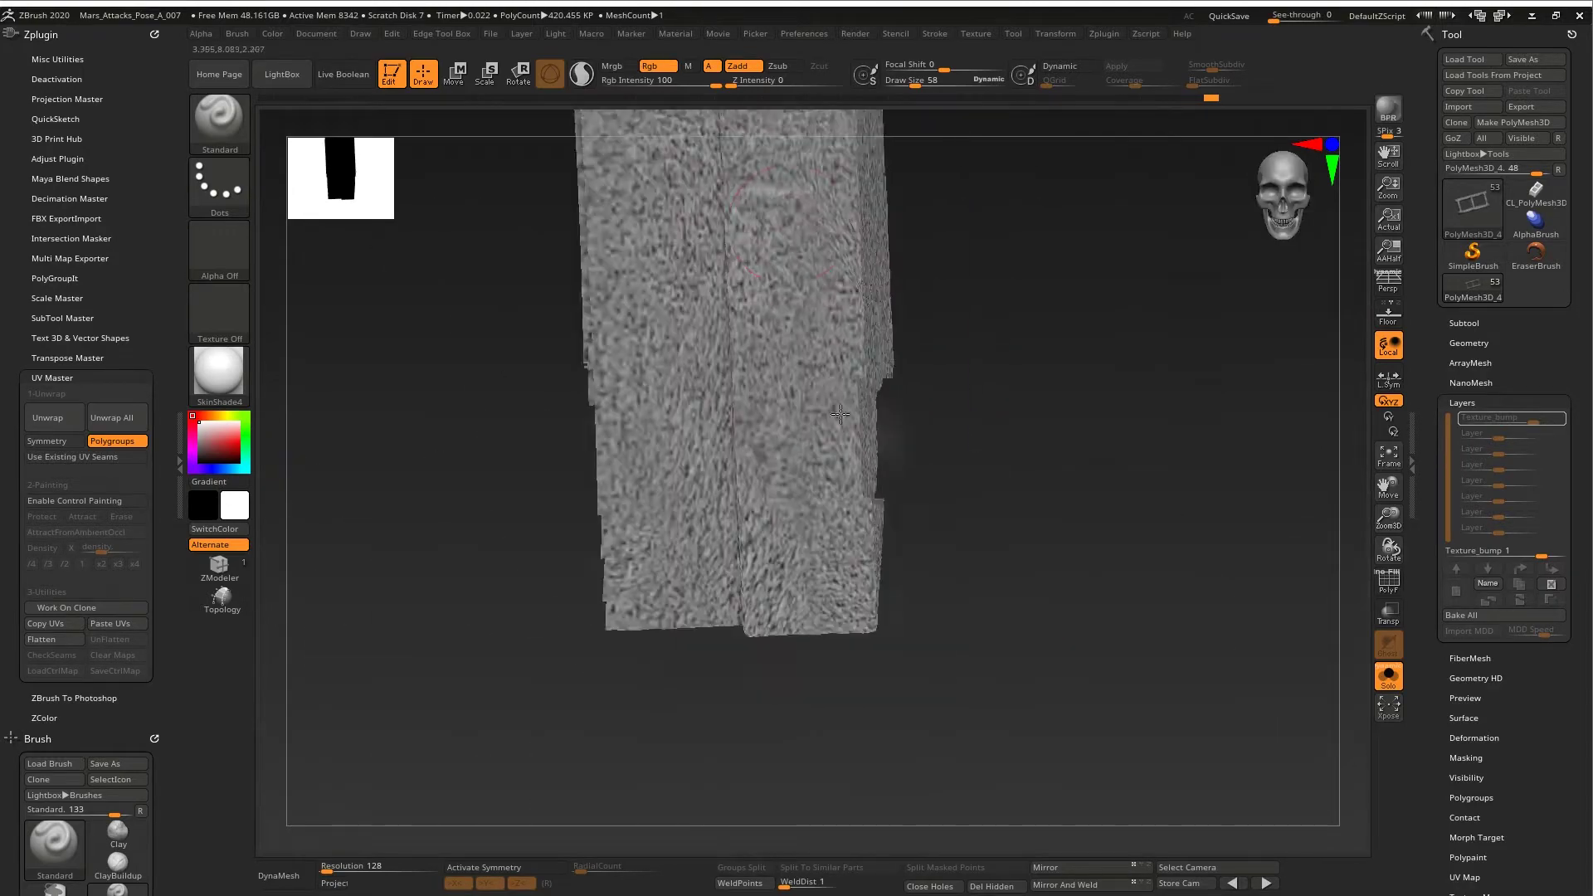
{"action": "right_click_drag", "start_coordinate": [839, 413], "coordinate": [875, 564]}
- Show the other part of the block and paint the concrete texture over its cavity faces and partition walls
{"action": "right_click_drag", "start_coordinate": [870, 498], "coordinate": [758, 667]}
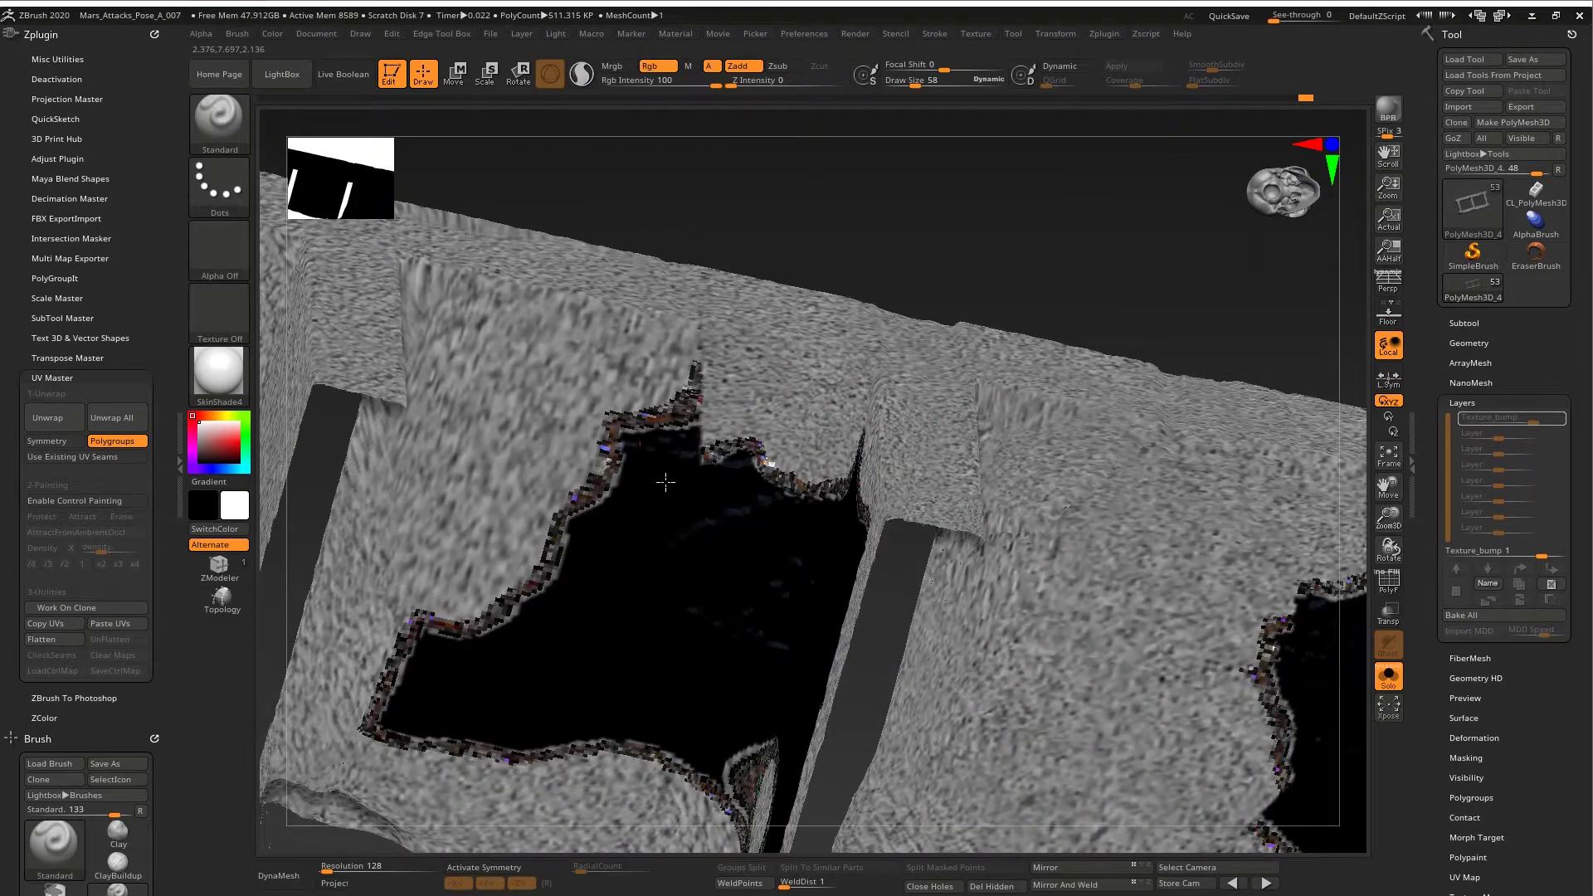
{"action": "right_click_drag", "start_coordinate": [665, 481], "coordinate": [833, 355]}
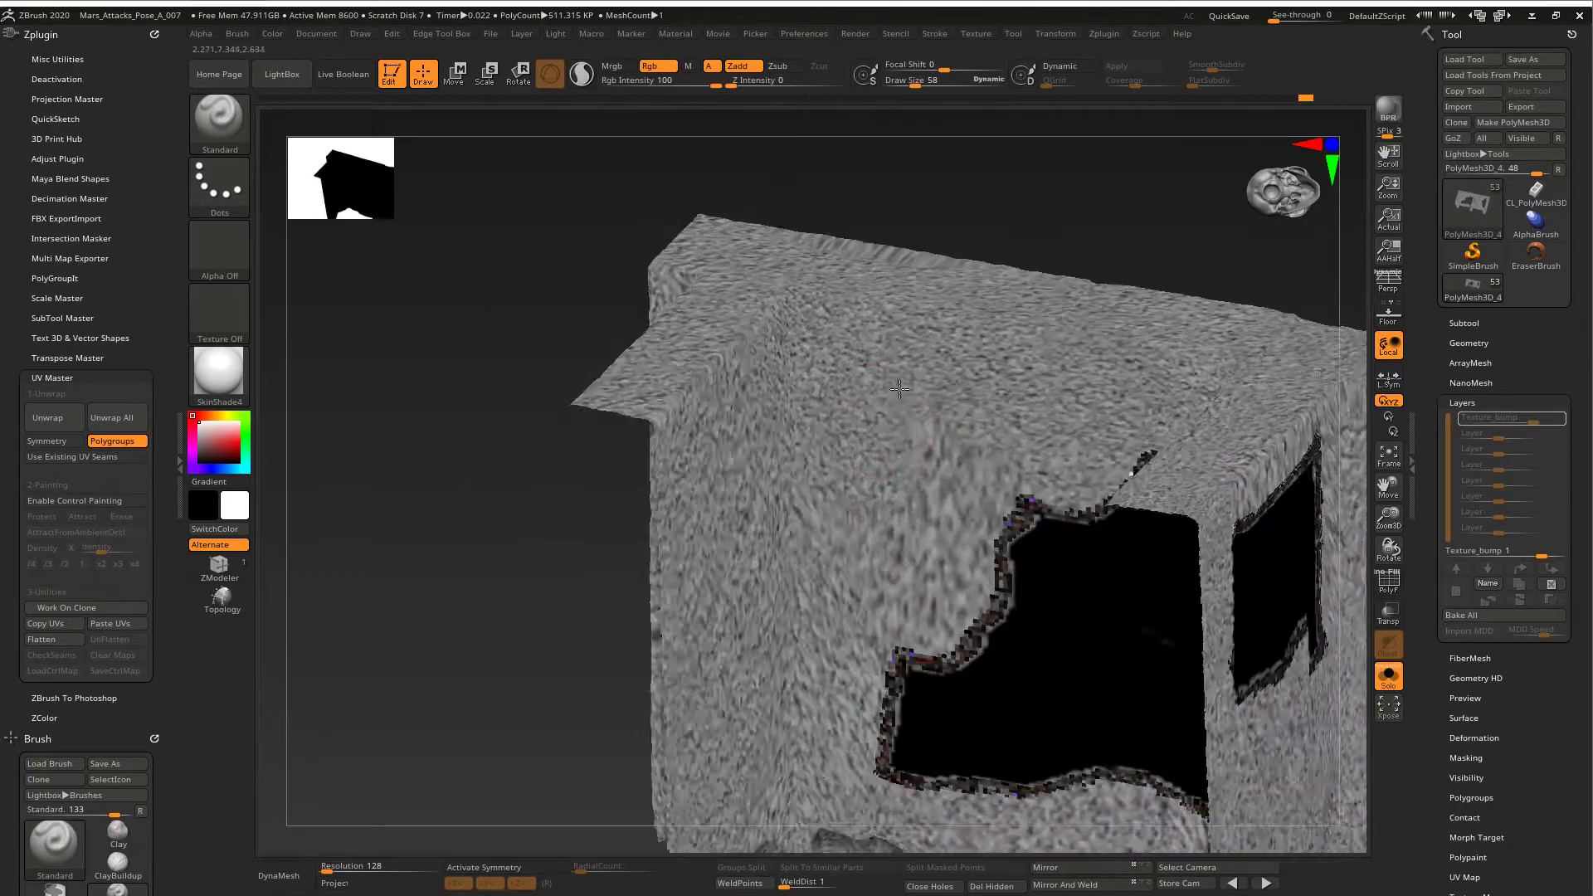
{"action": "right_click_drag", "start_coordinate": [1042, 544], "coordinate": [923, 509]}
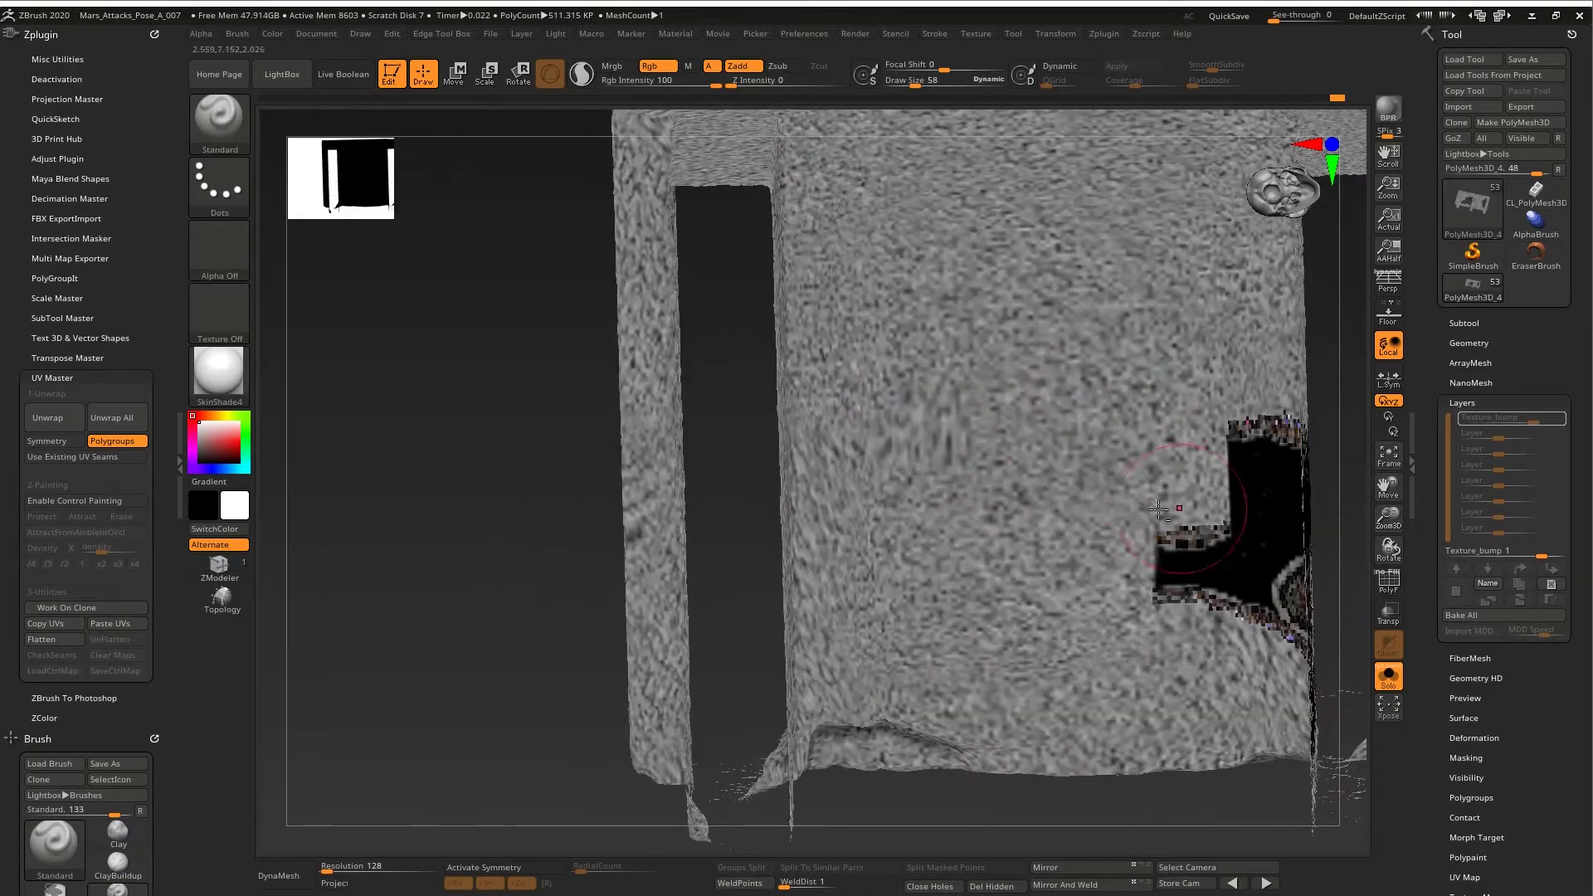
{"action": "right_click_drag", "start_coordinate": [1159, 510], "coordinate": [845, 471]}
{"action": "right_click_drag", "start_coordinate": [937, 759], "coordinate": [883, 489]}
{"action": "right_click_drag", "start_coordinate": [886, 387], "coordinate": [754, 447]}
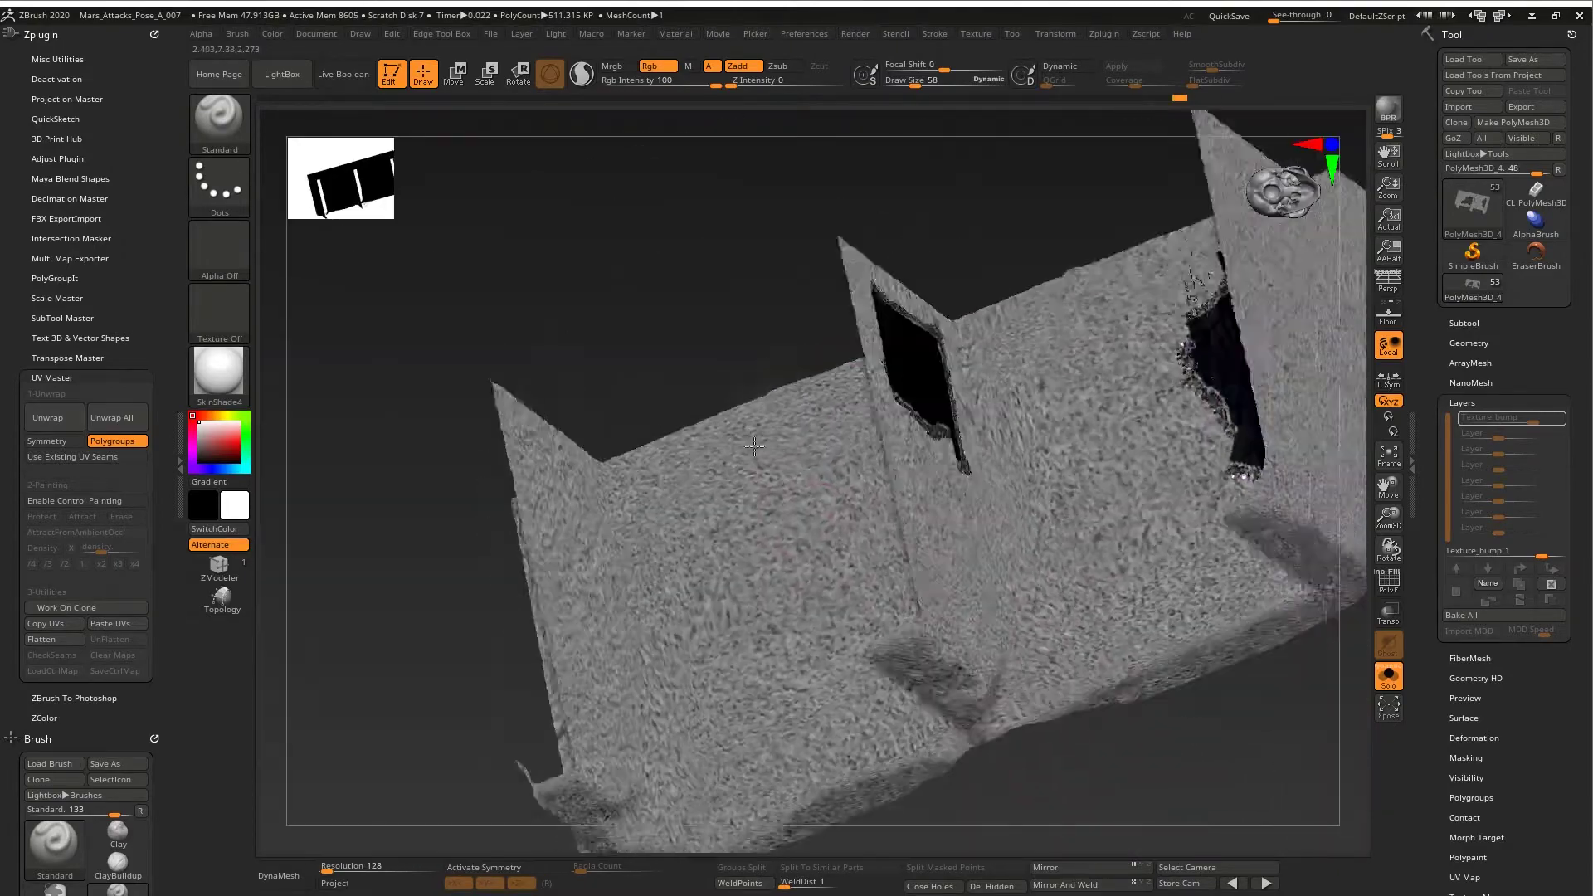
{"action": "right_click_drag", "start_coordinate": [771, 333], "coordinate": [948, 396]}
{"action": "right_click_drag", "start_coordinate": [767, 485], "coordinate": [1007, 608]}
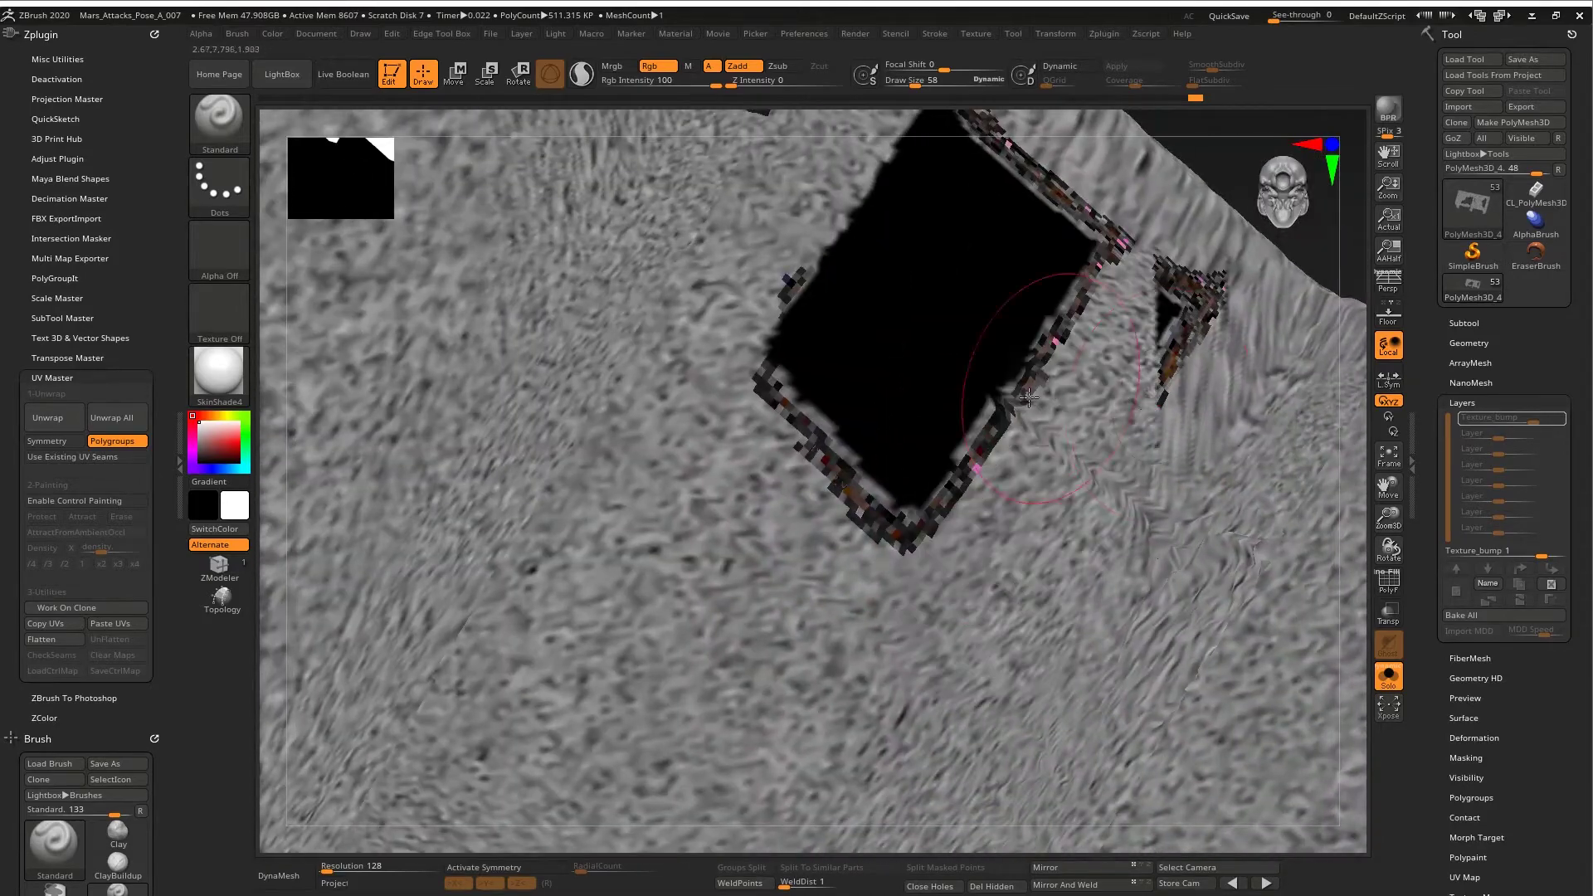
- Try deleting the Texture_bump layer and paint the concrete texture over the bare recessed area on the block's end face
{"action": "right_click_drag", "start_coordinate": [1029, 398], "coordinate": [854, 562]}
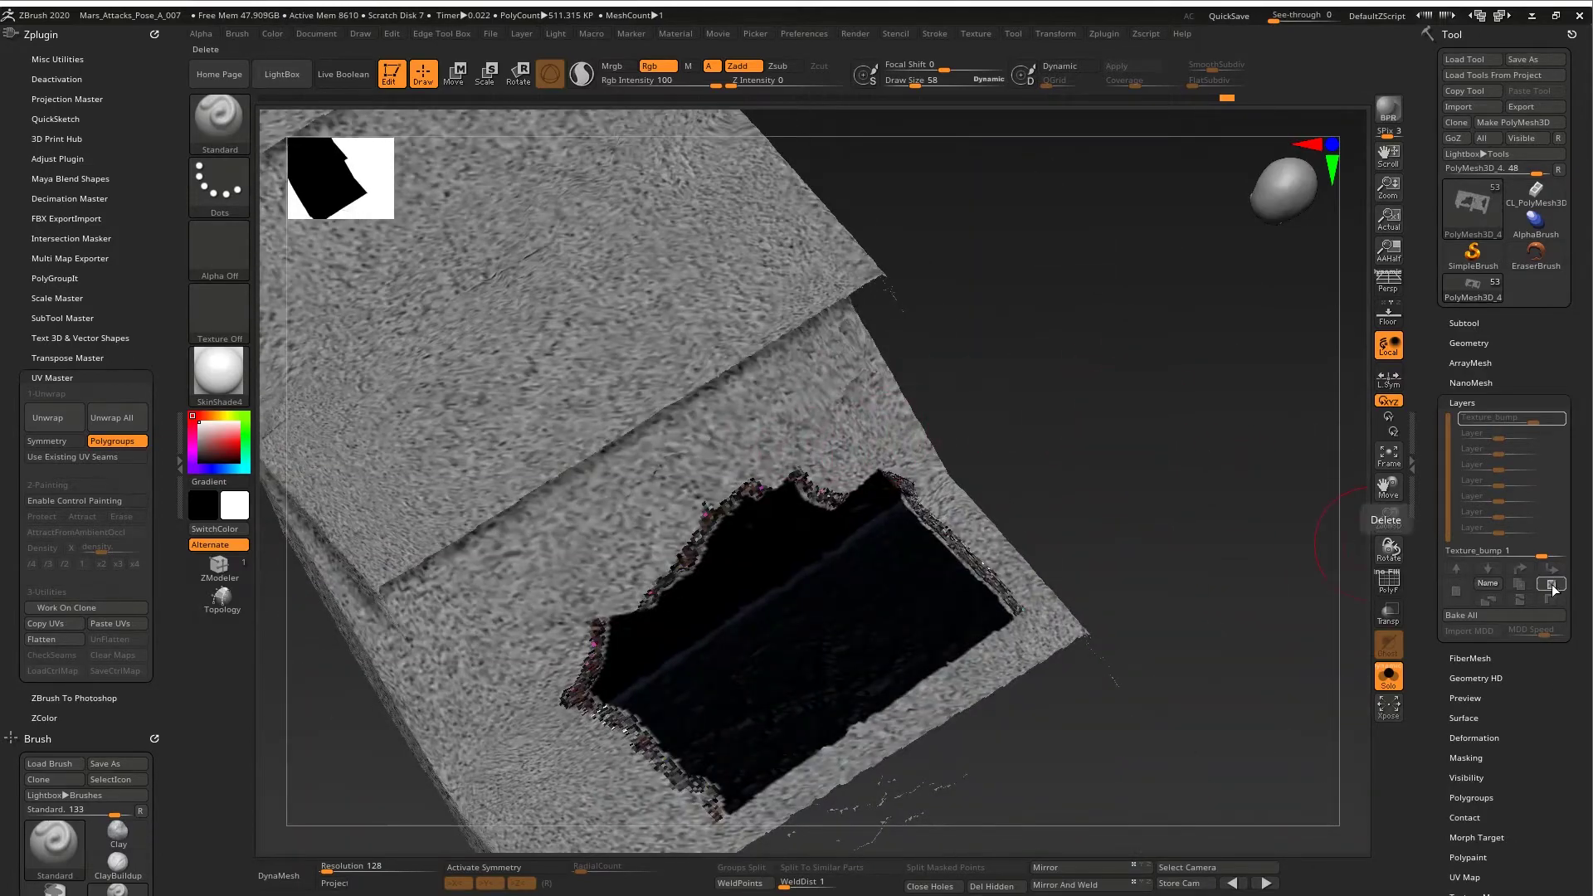
{"action": "left_click", "coordinate": [1551, 584]}
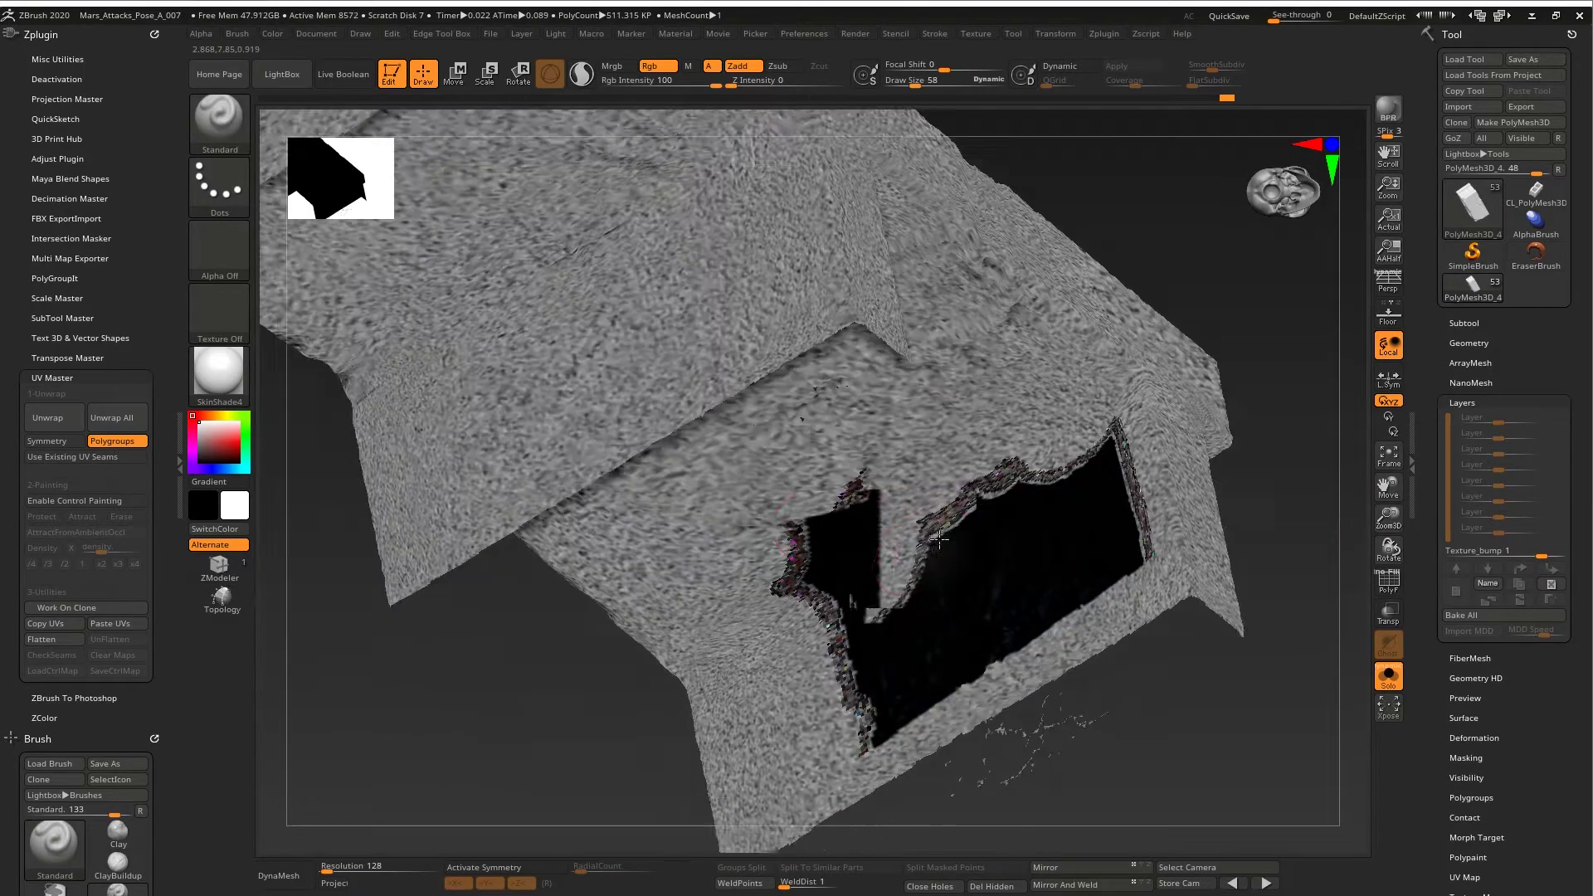
{"action": "right_click_drag", "start_coordinate": [938, 540], "coordinate": [1008, 480], "text": "alt"}
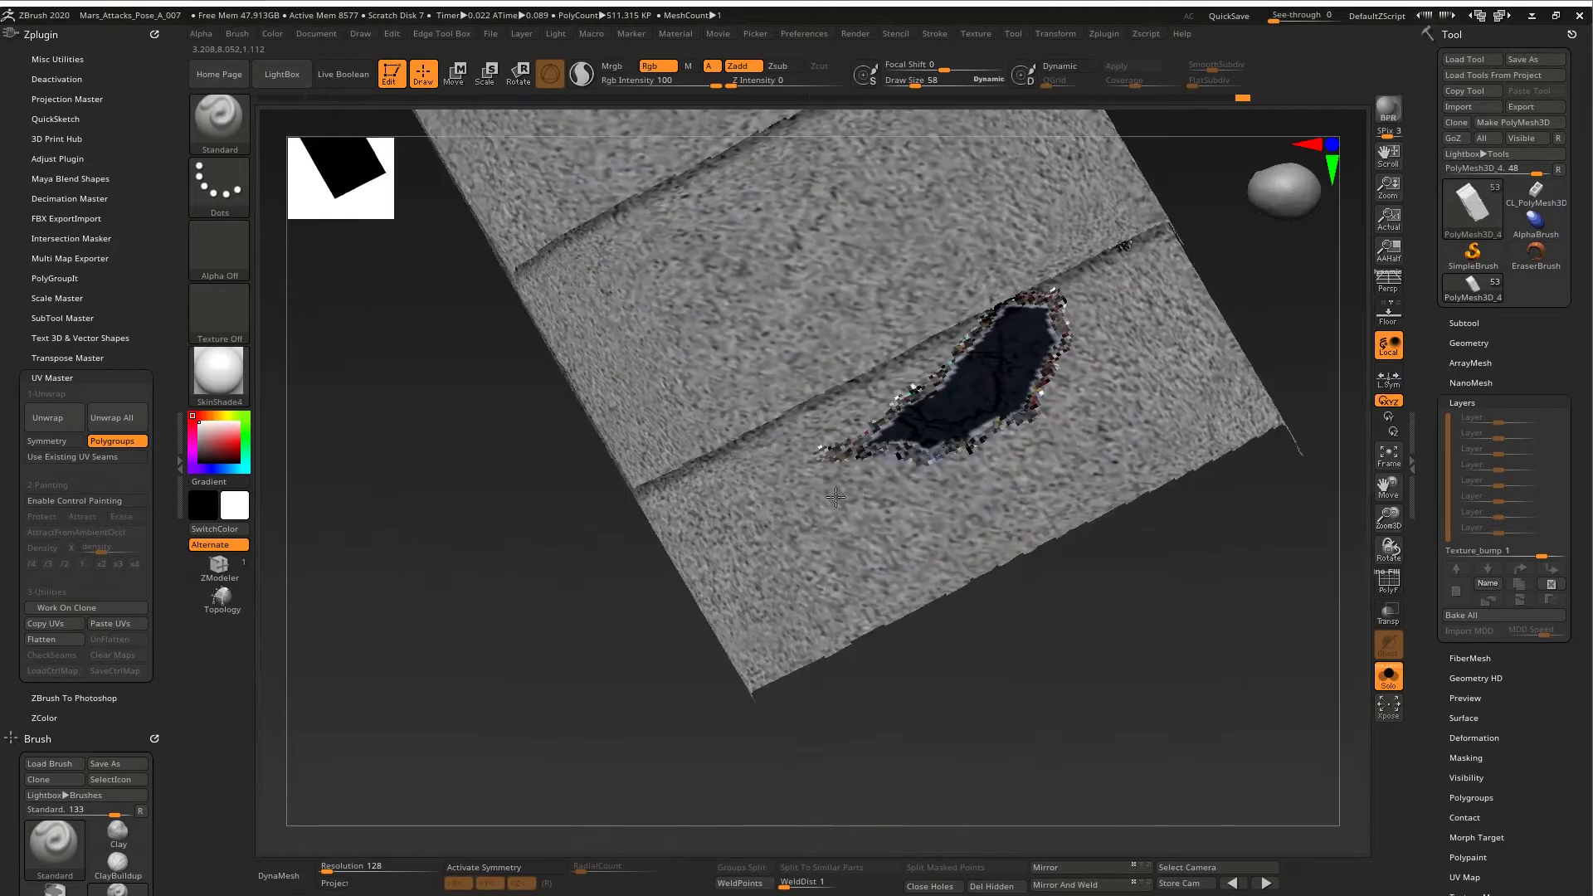
{"action": "right_click_drag", "start_coordinate": [835, 496], "coordinate": [873, 540]}
{"action": "right_click_drag", "start_coordinate": [1004, 459], "coordinate": [560, 405]}
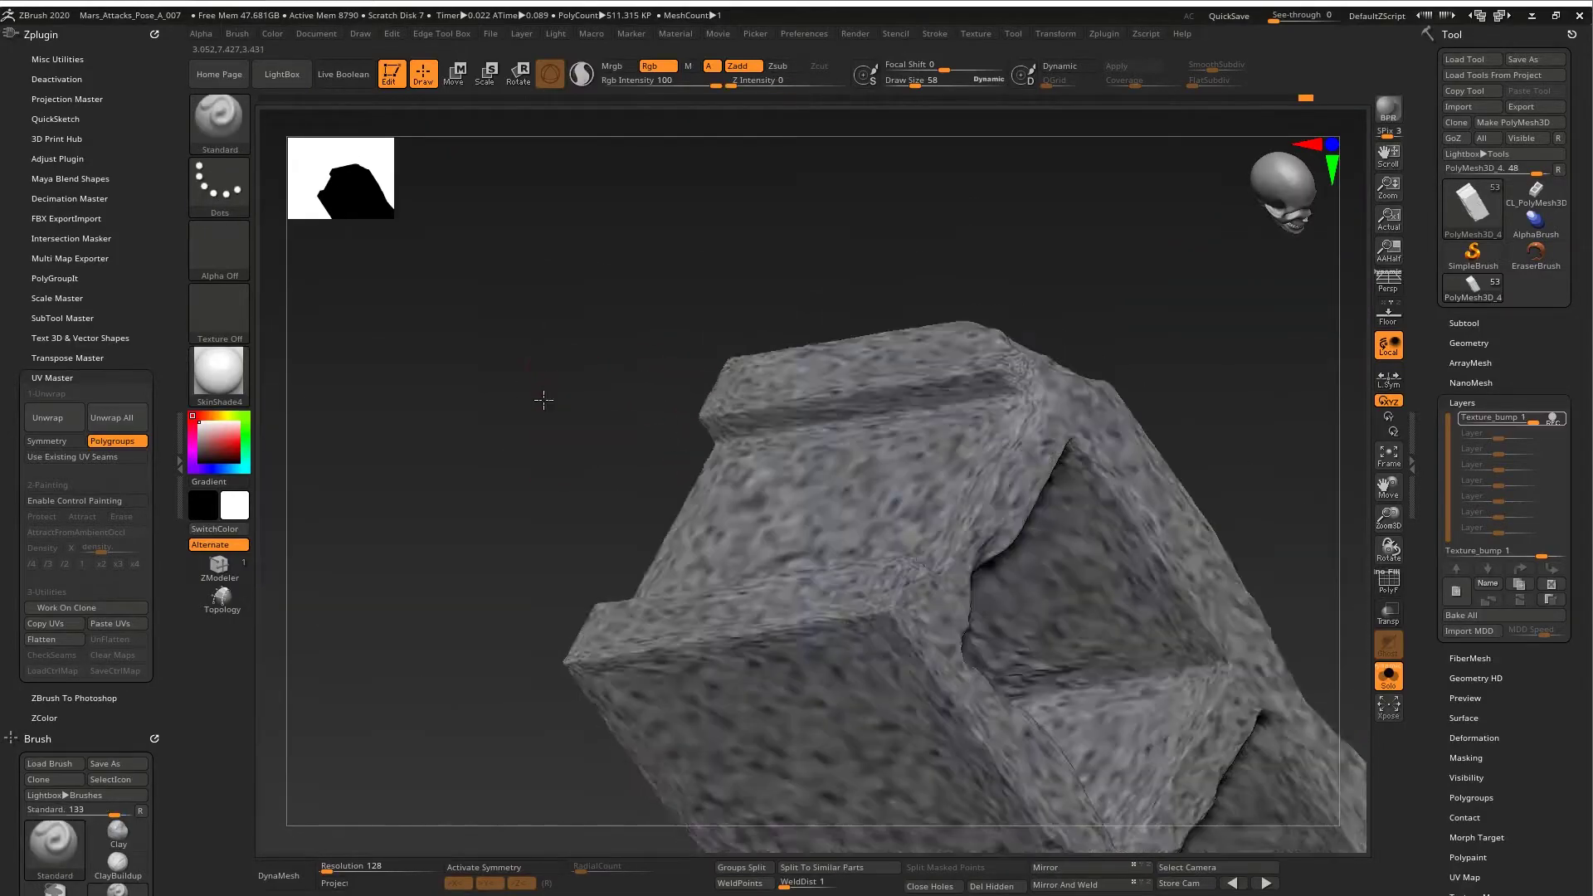
- Leave Solo mode to show the whole diorama and turn on the perspective view
{"action": "mouse_move", "coordinate": [541, 398]}
{"action": "right_mouse_down"}
{"action": "mouse_move", "coordinate": [1095, 332]}
{"action": "mouse_move", "coordinate": [1032, 313]}
{"action": "mouse_move", "coordinate": [1362, 678]}
{"action": "right_mouse_up"}
{"action": "left_click", "coordinate": [1388, 677]}
{"action": "right_click_drag", "start_coordinate": [1304, 545], "coordinate": [1156, 451]}
{"action": "key", "text": "p"}
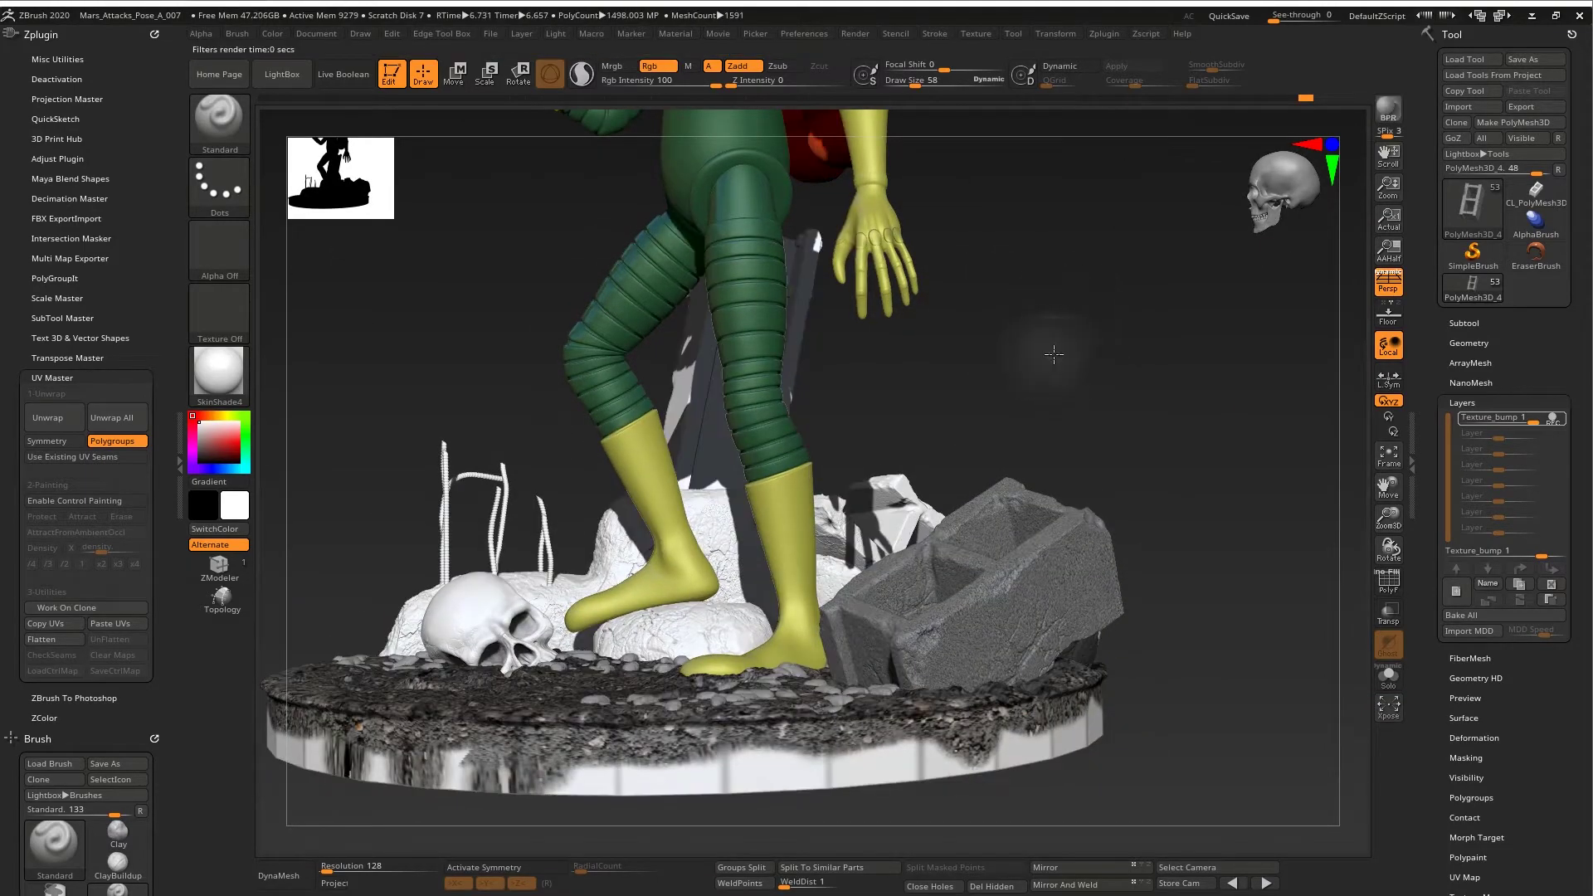
- Examine the painted cinder block up close and run a BPR render of the diorama
{"action": "right_click_drag", "start_coordinate": [1067, 302], "coordinate": [891, 614]}
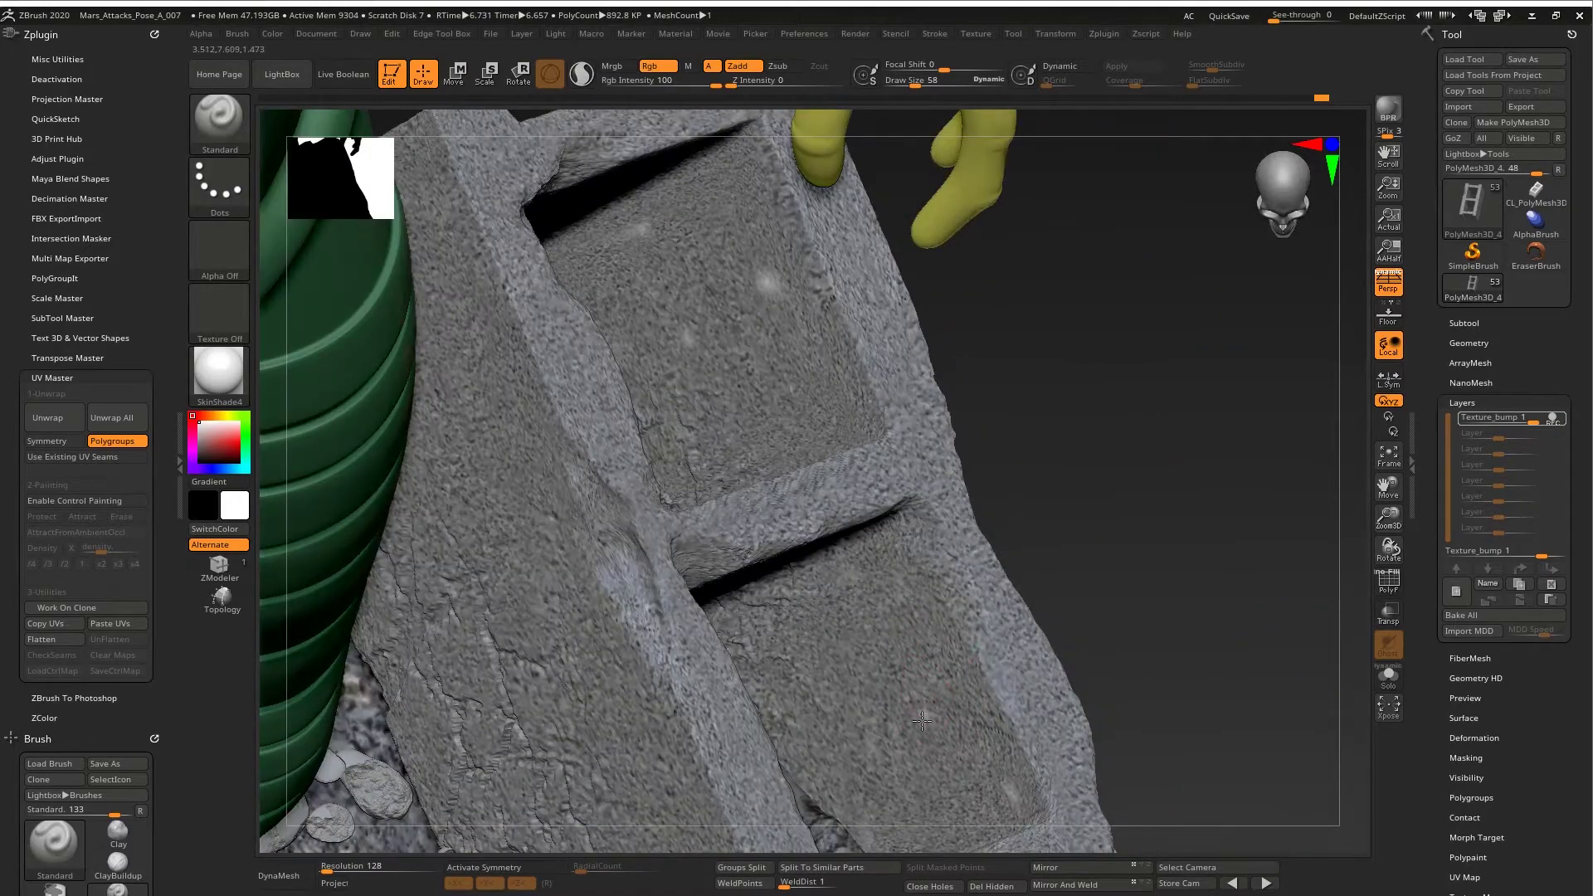
{"action": "right_click_drag", "start_coordinate": [921, 721], "coordinate": [885, 630]}
{"action": "right_click_drag", "start_coordinate": [817, 399], "coordinate": [876, 574], "text": "alt"}
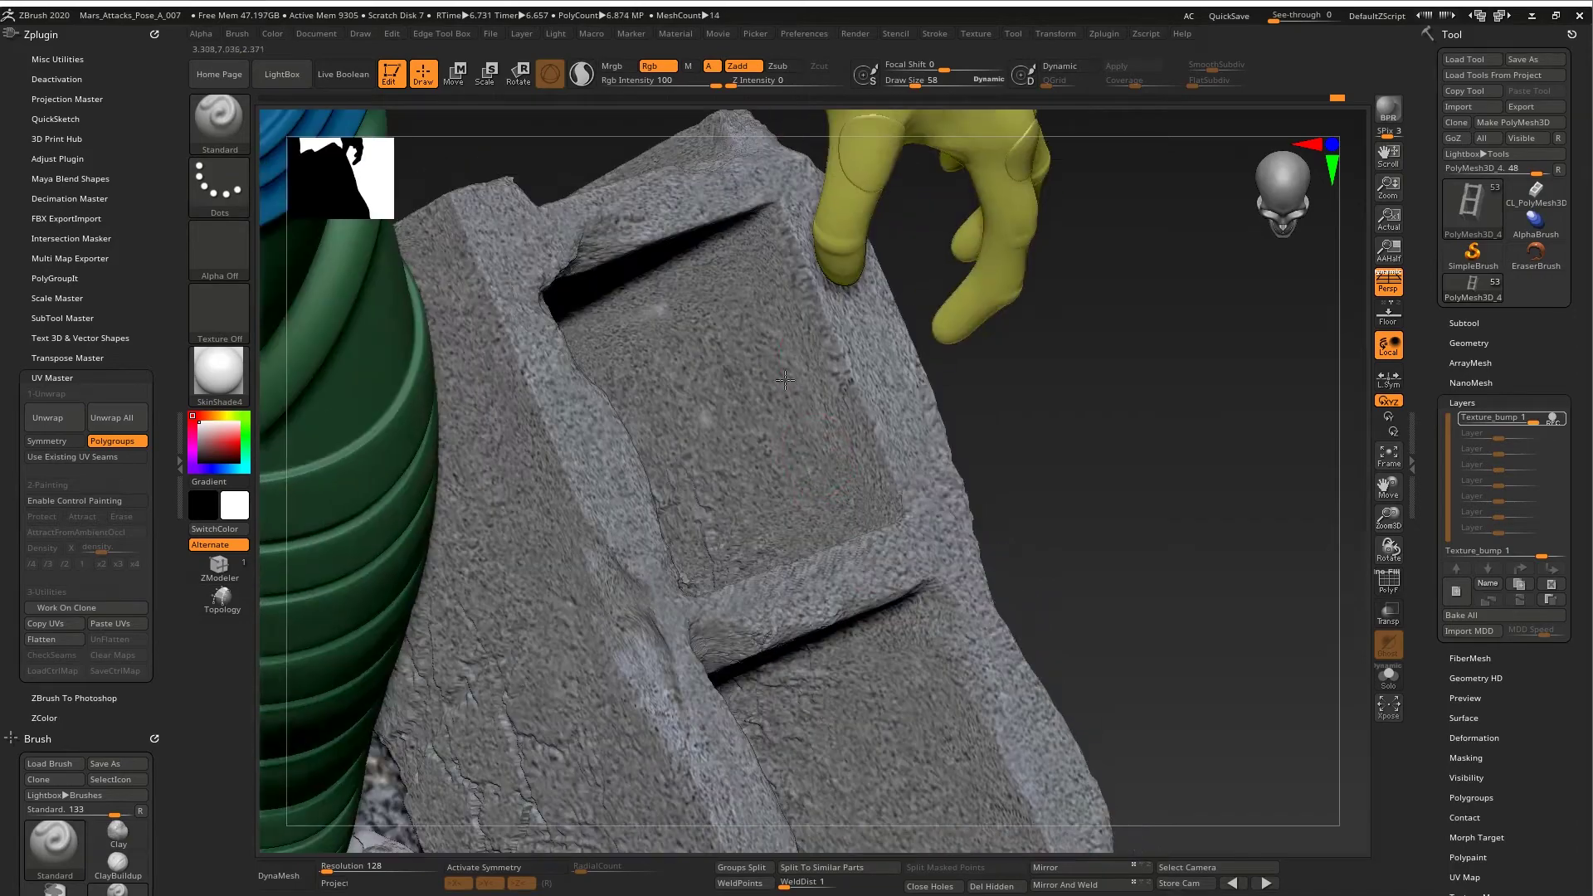
{"action": "right_click_drag", "start_coordinate": [743, 450], "coordinate": [865, 525], "text": "alt"}
{"action": "right_click_drag", "start_coordinate": [901, 428], "coordinate": [1328, 158]}
{"action": "left_click", "coordinate": [1397, 109]}
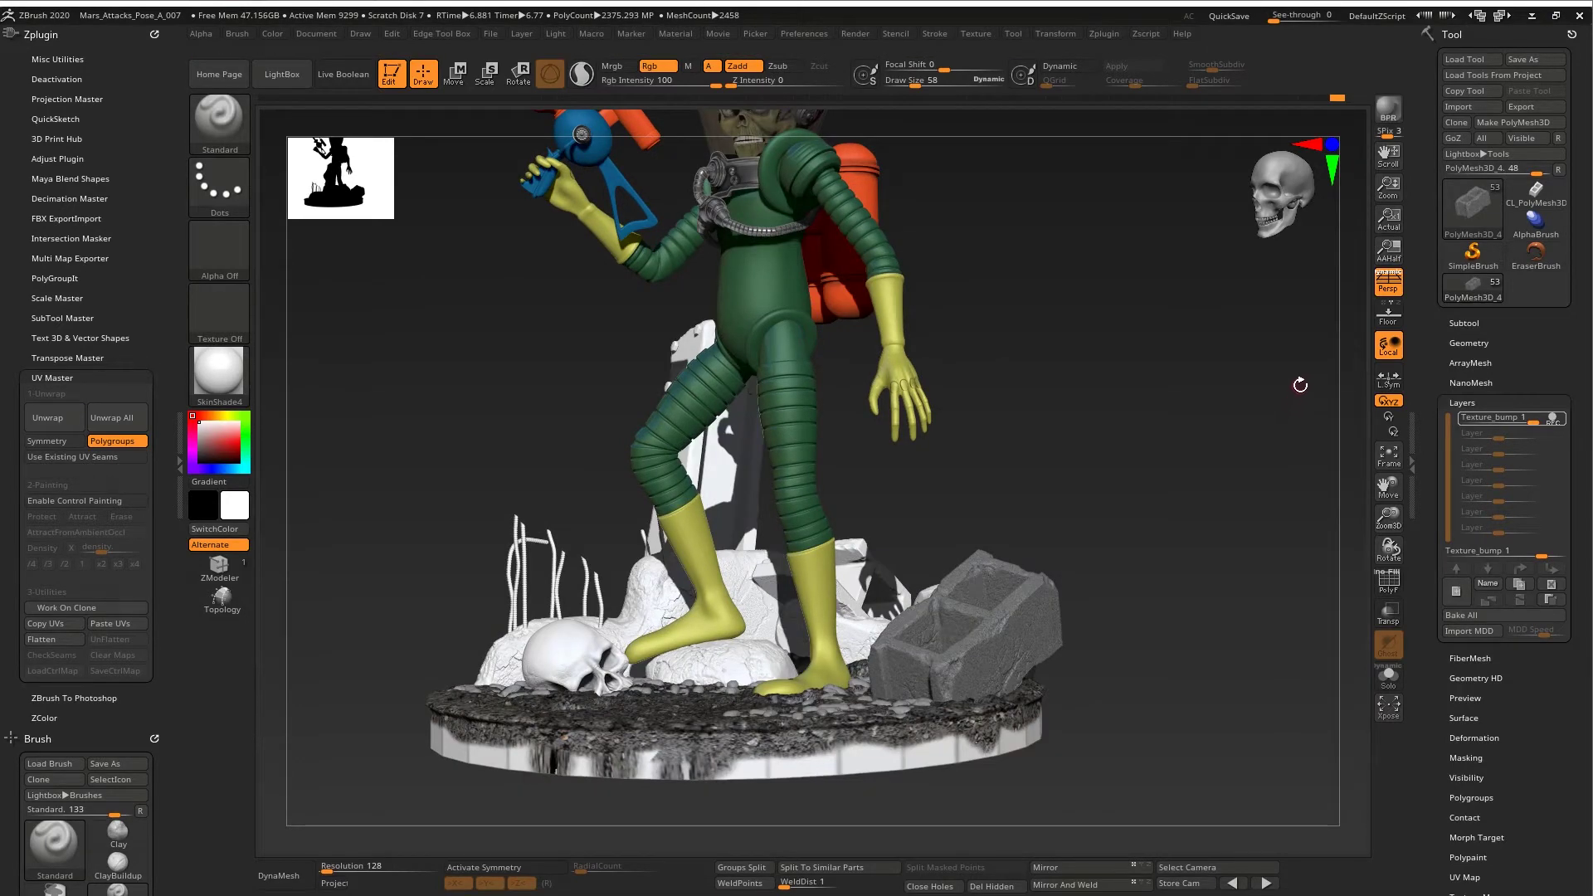
- Select the white, unpainted cinder block behind the figure and bring its geometry to subdivision level 3
{"action": "right_click_drag", "start_coordinate": [1085, 446], "coordinate": [961, 621], "text": "ctrl"}
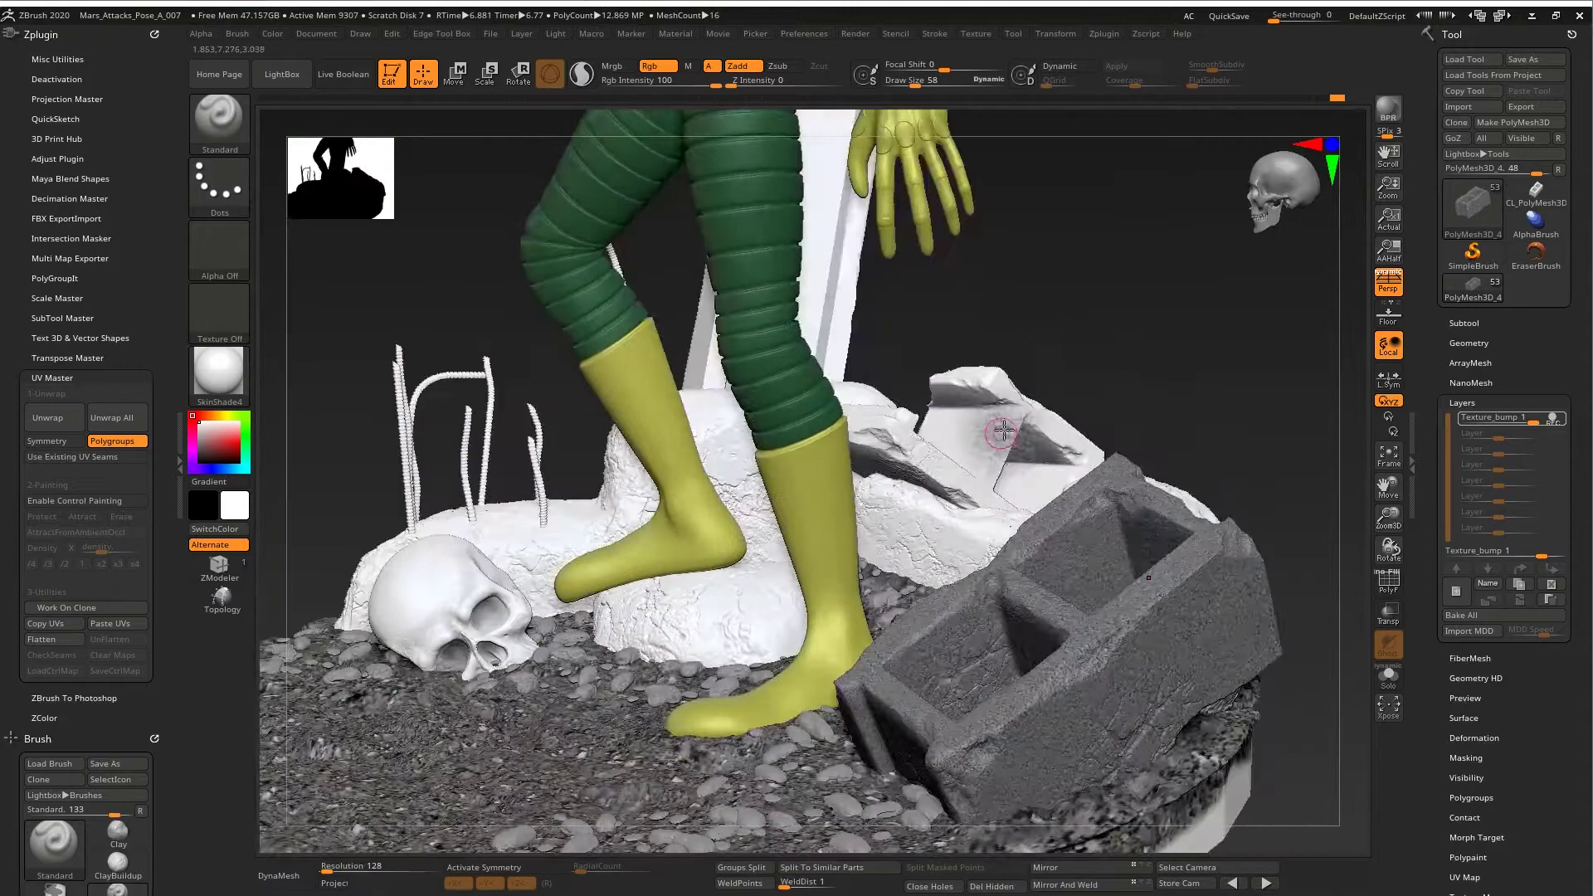
{"action": "left_click", "coordinate": [1019, 432], "text": "alt"}
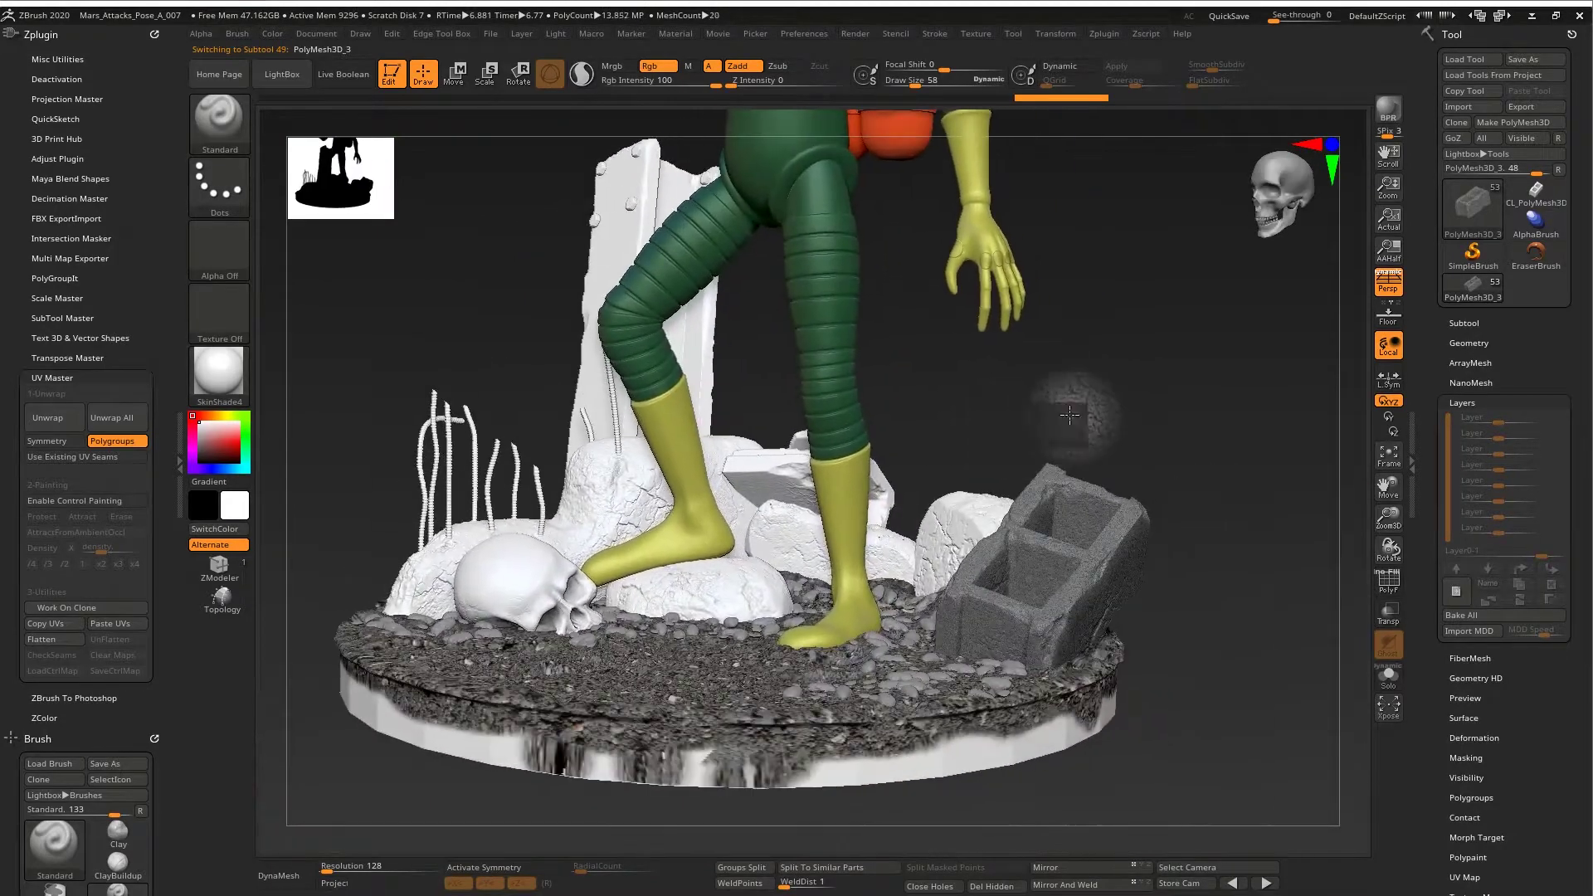
{"action": "left_click", "coordinate": [1467, 342]}
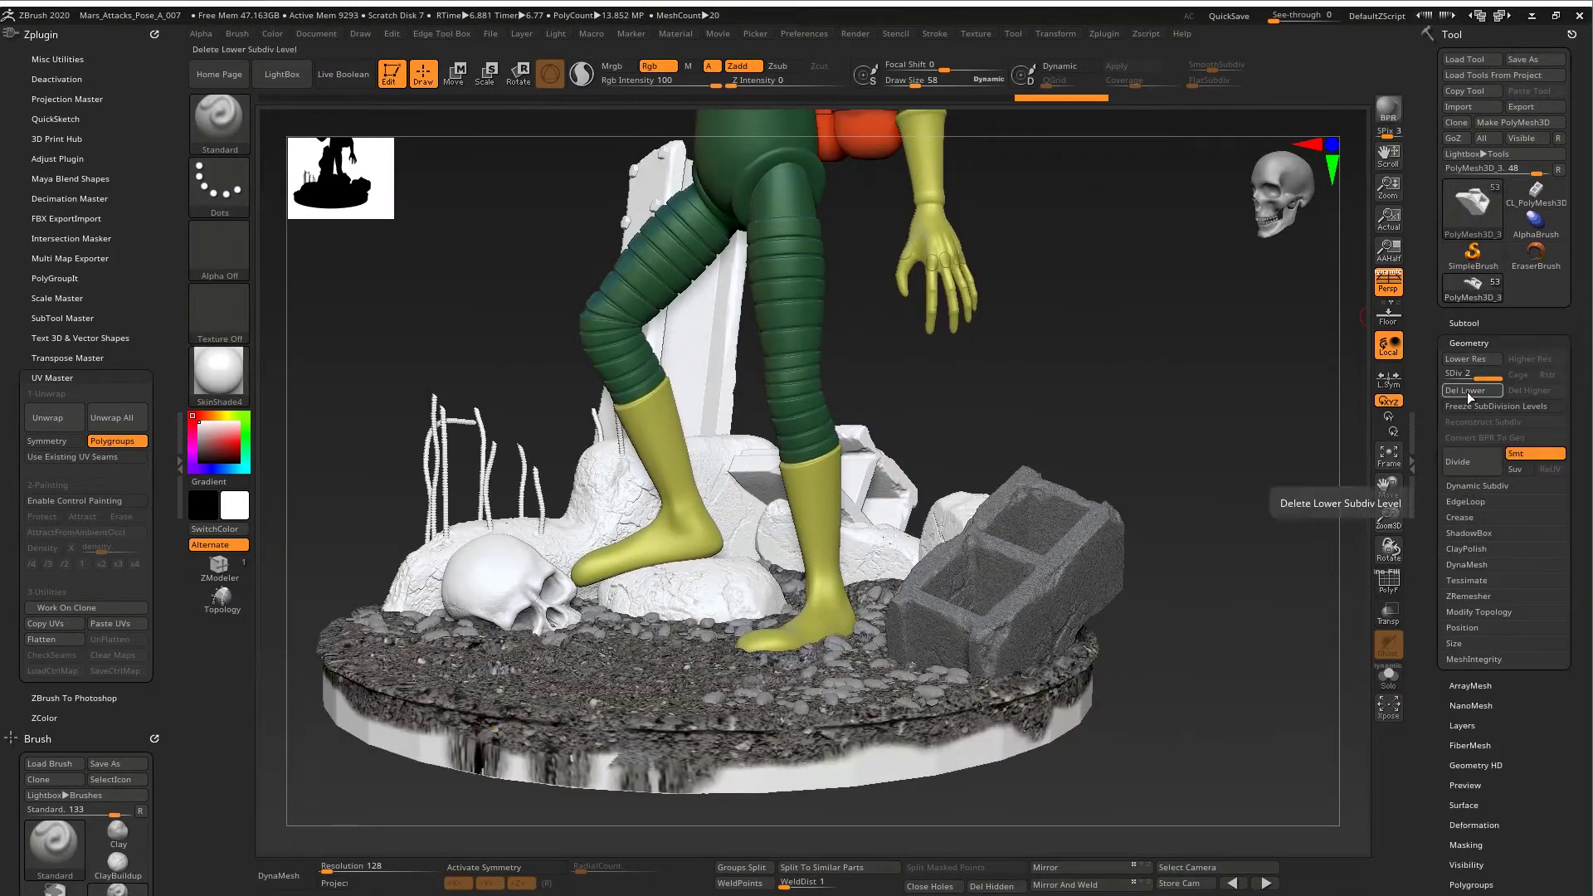
{"action": "mouse_move", "coordinate": [1366, 475]}
{"action": "right_mouse_down", "text": "ctrl"}
{"action": "mouse_move", "coordinate": [1138, 23]}
{"action": "mouse_move", "coordinate": [985, 486]}
{"action": "mouse_move", "coordinate": [976, 464]}
{"action": "mouse_move", "coordinate": [1078, 476]}
{"action": "mouse_move", "coordinate": [987, 465]}
{"action": "mouse_move", "coordinate": [856, 395]}
{"action": "mouse_move", "coordinate": [928, 519]}
{"action": "mouse_move", "coordinate": [854, 462]}
{"action": "mouse_move", "coordinate": [768, 430]}
{"action": "mouse_move", "coordinate": [850, 196]}
{"action": "mouse_move", "coordinate": [906, 498]}
{"action": "mouse_move", "coordinate": [893, 398]}
{"action": "mouse_move", "coordinate": [794, 368]}
{"action": "right_mouse_up", "text": "ctrl"}
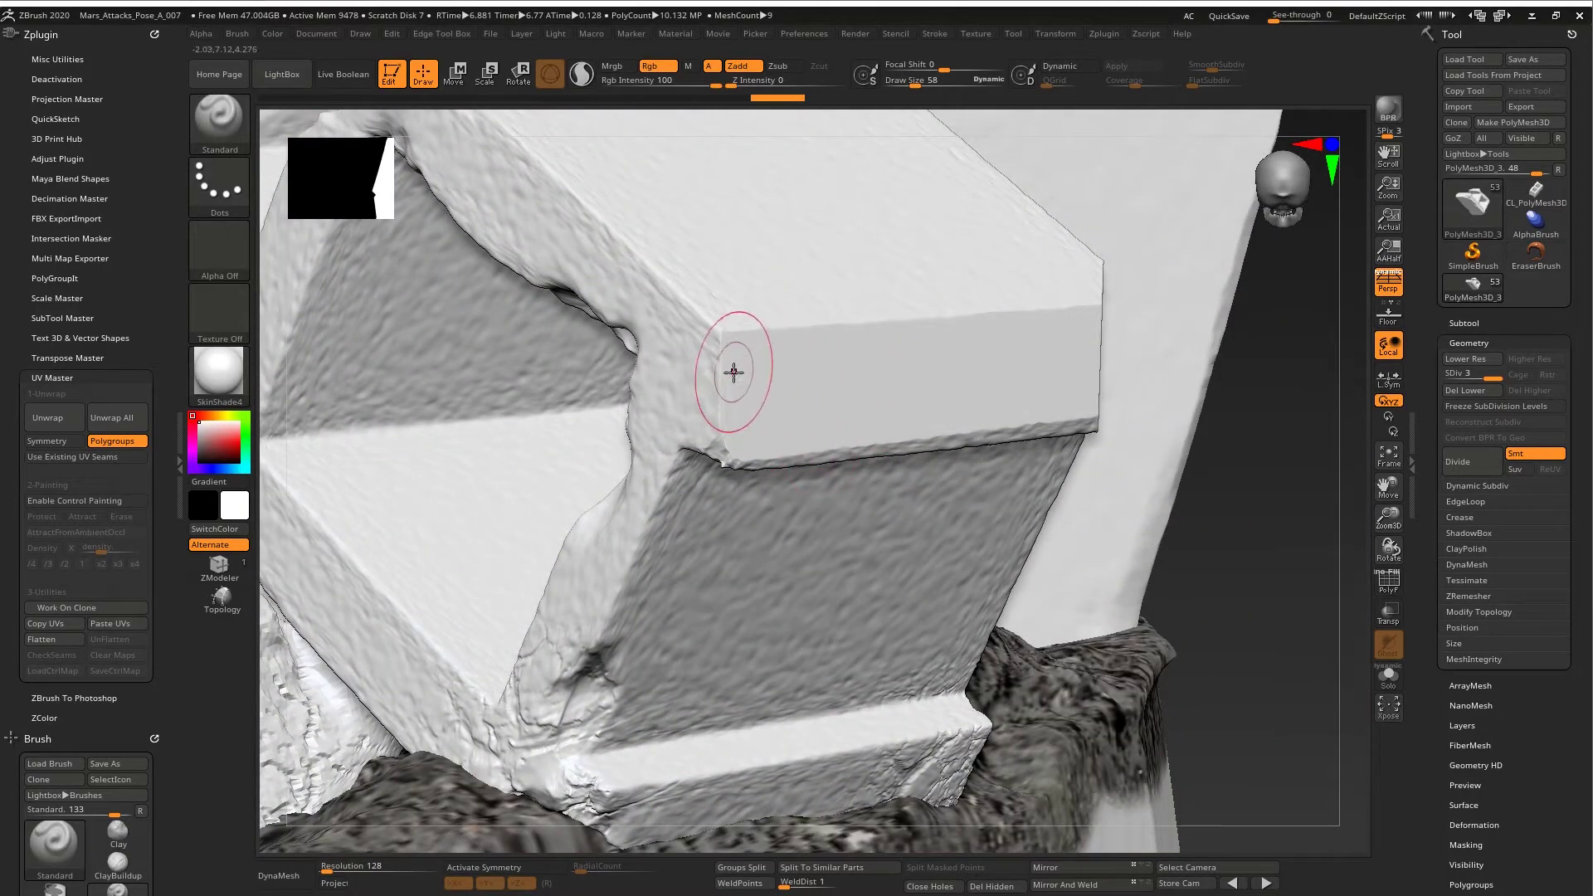
- Load the mm_dirty_stains01.psd image from the alphas shortcut folder in LightBox
{"action": "left_click", "coordinate": [292, 73]}
{"action": "left_click", "coordinate": [511, 118]}
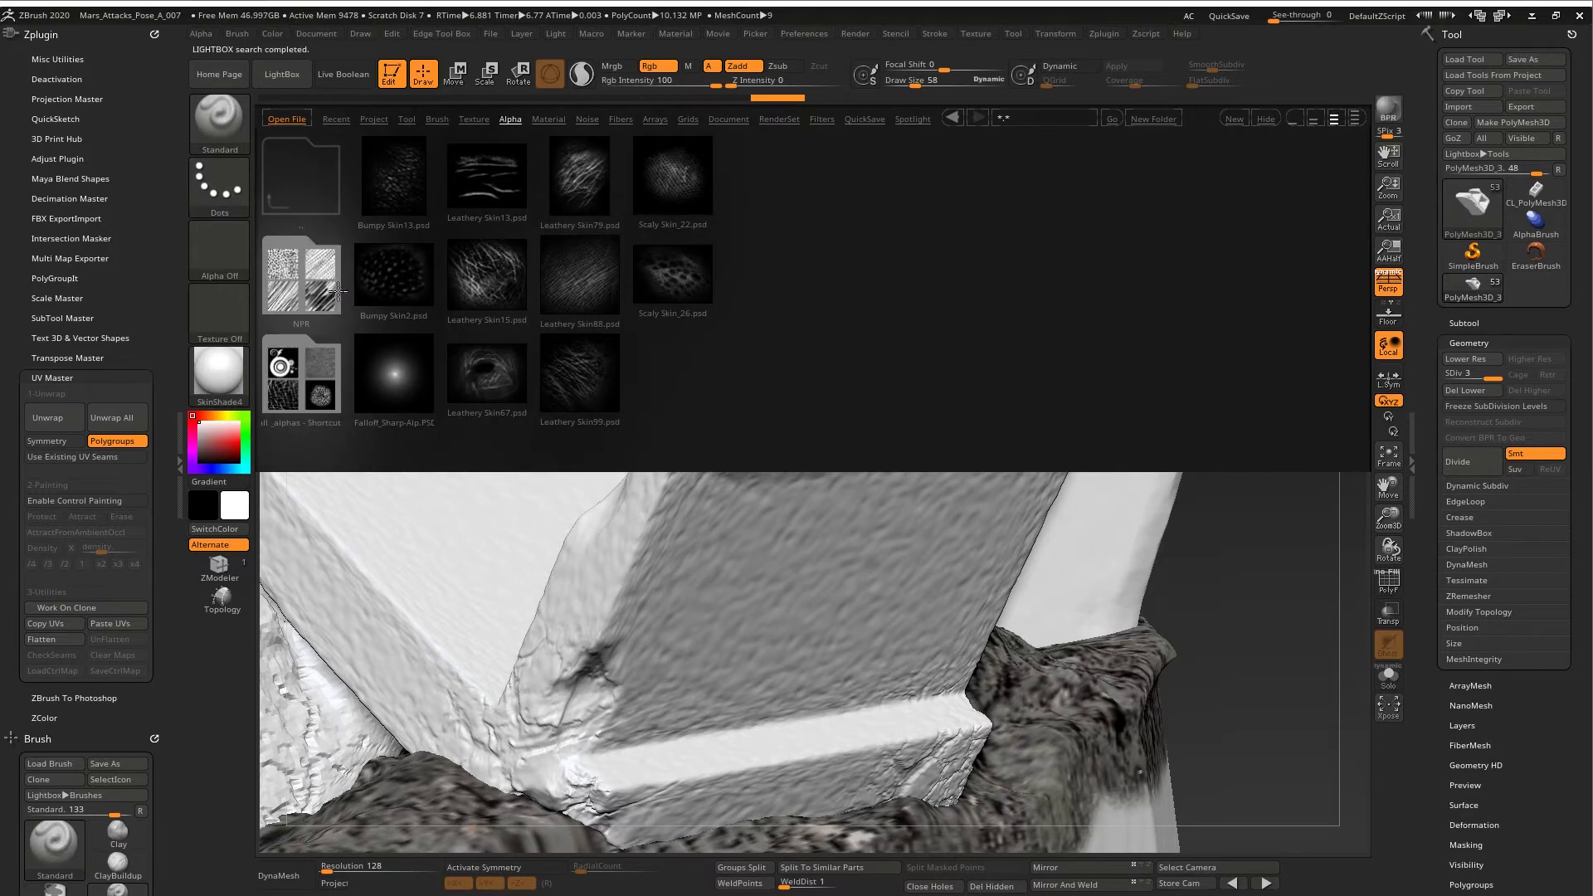
{"action": "double_click", "coordinate": [309, 365]}
{"action": "left_click_drag", "start_coordinate": [1228, 315], "coordinate": [531, 319]}
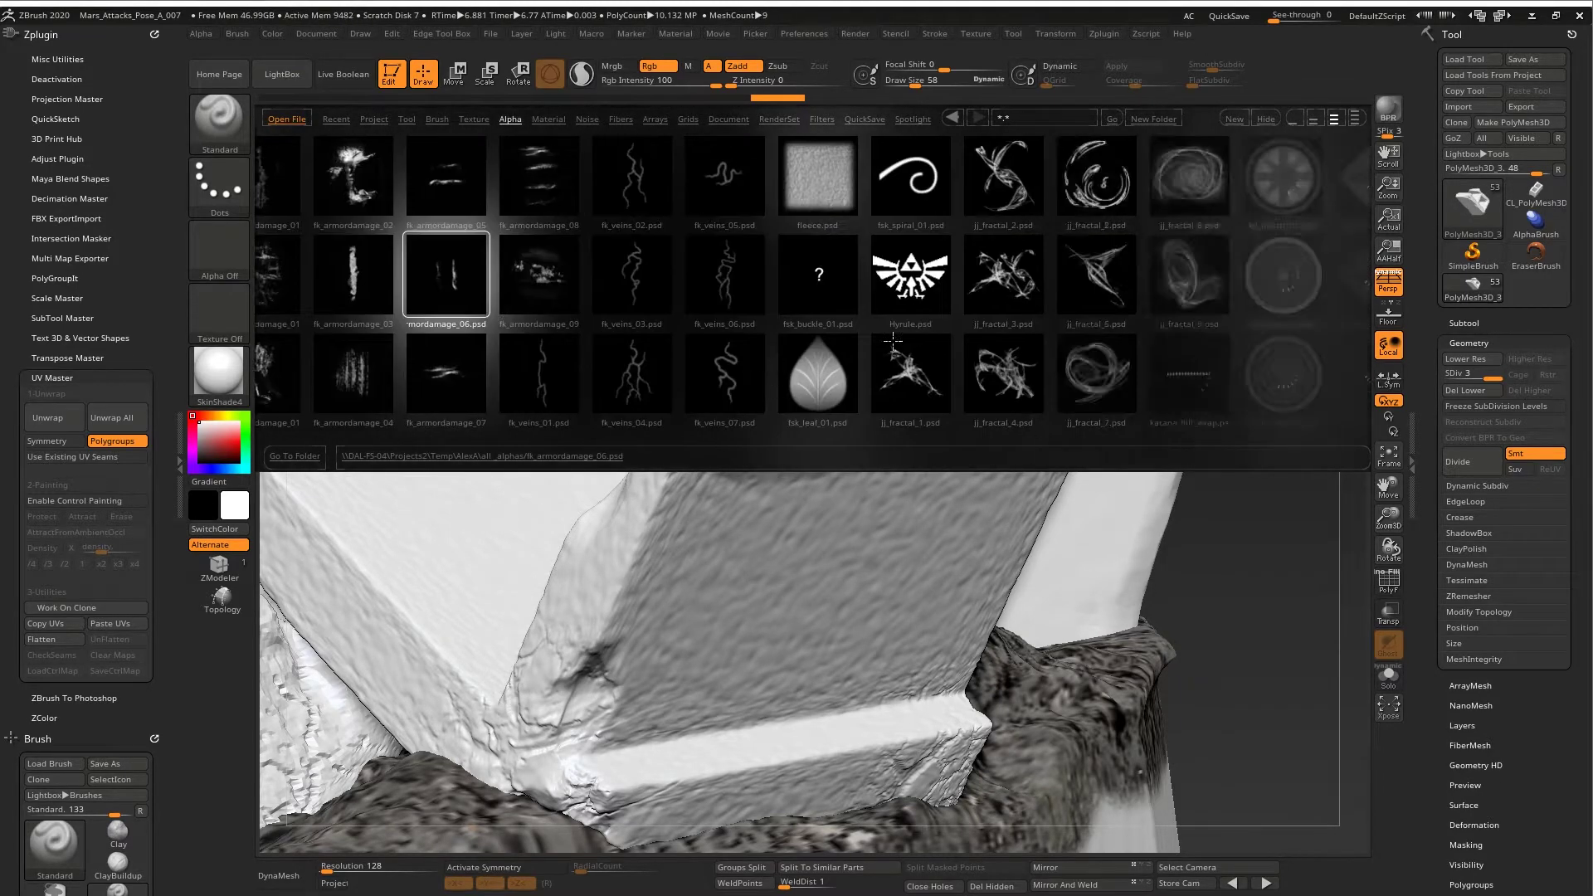
{"action": "left_click_drag", "start_coordinate": [955, 307], "coordinate": [884, 301]}
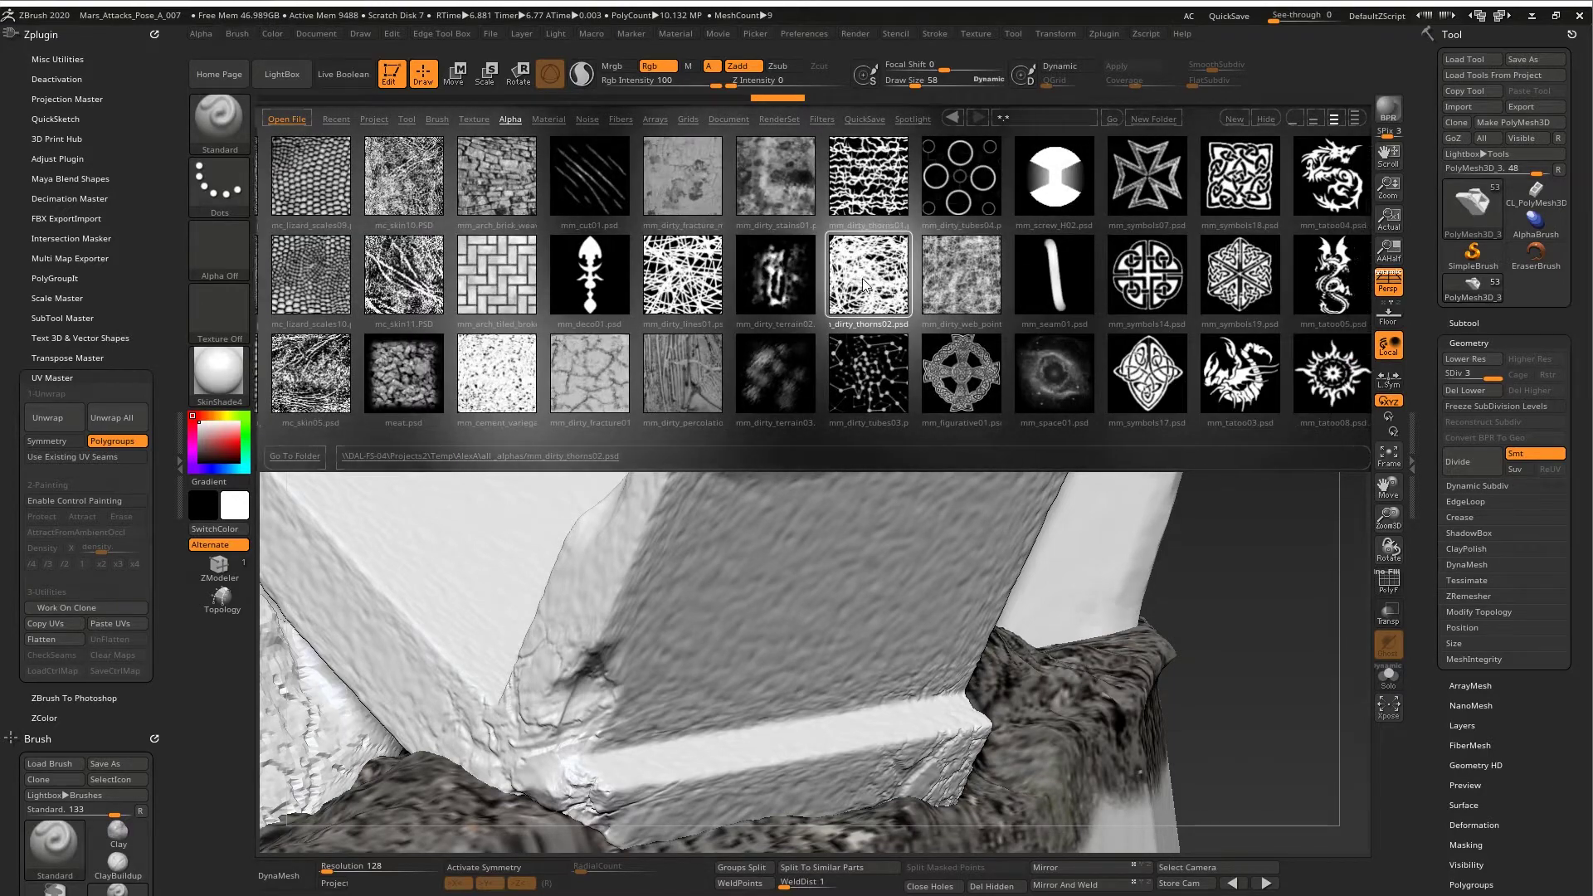
{"action": "left_click", "coordinate": [706, 181]}
- Convert the mm_dirty_stains01 texture into the brush alpha and set the brush texture to Texture Off
{"action": "left_click", "coordinate": [230, 332]}
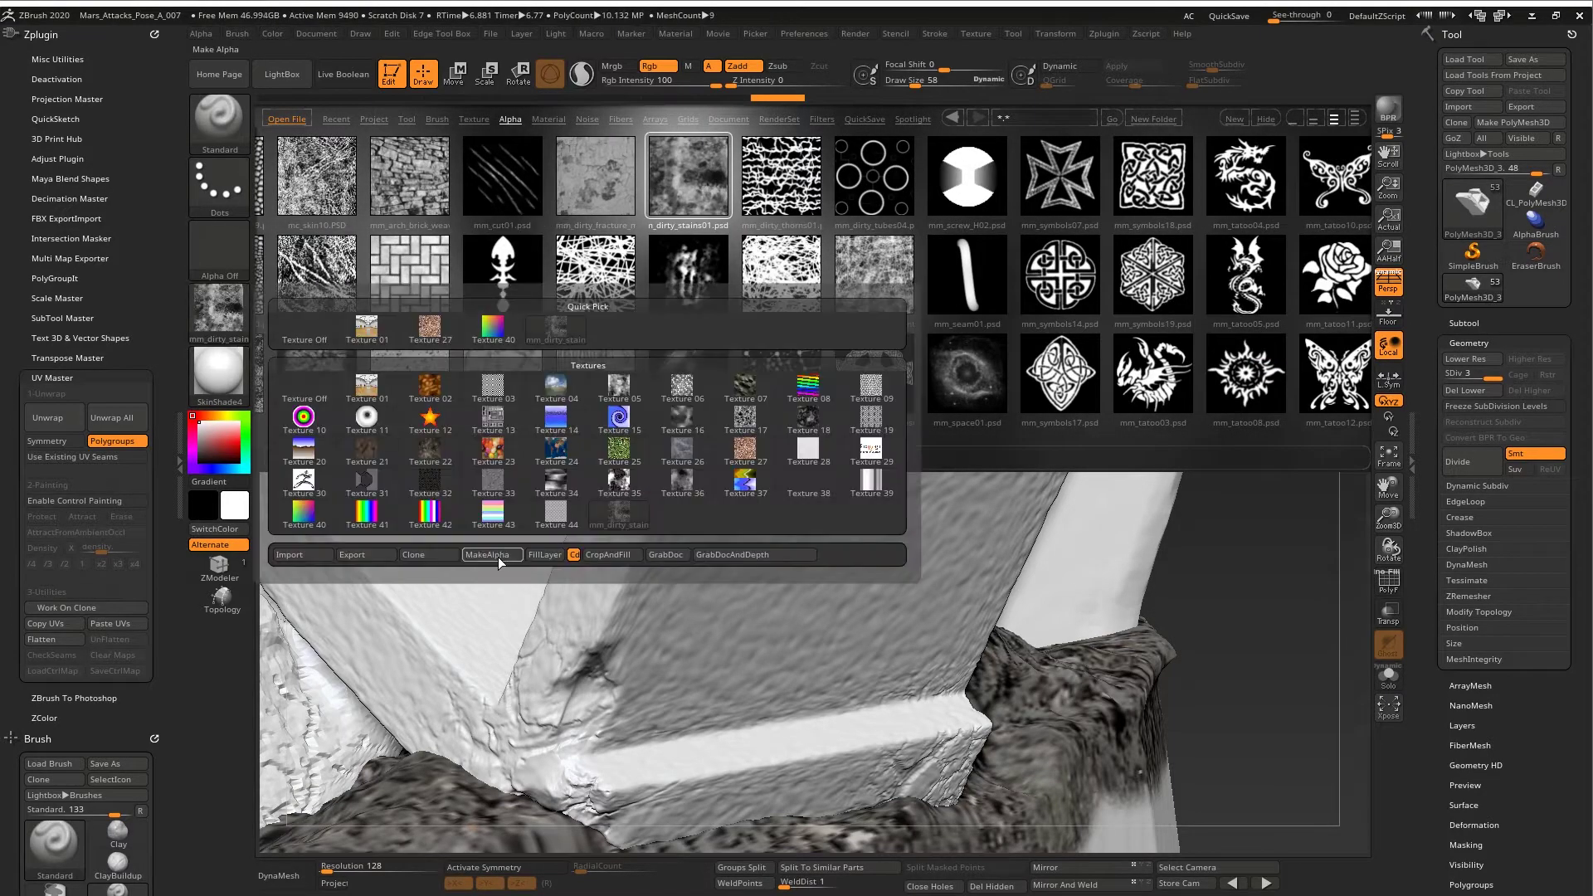
{"action": "left_click", "coordinate": [502, 554]}
{"action": "left_click", "coordinate": [224, 319]}
{"action": "left_click", "coordinate": [309, 327]}
- Reduce the LightBox height, frame the second block's bare edge and set the brush stroke to DragRect
{"action": "left_click", "coordinate": [1314, 120]}
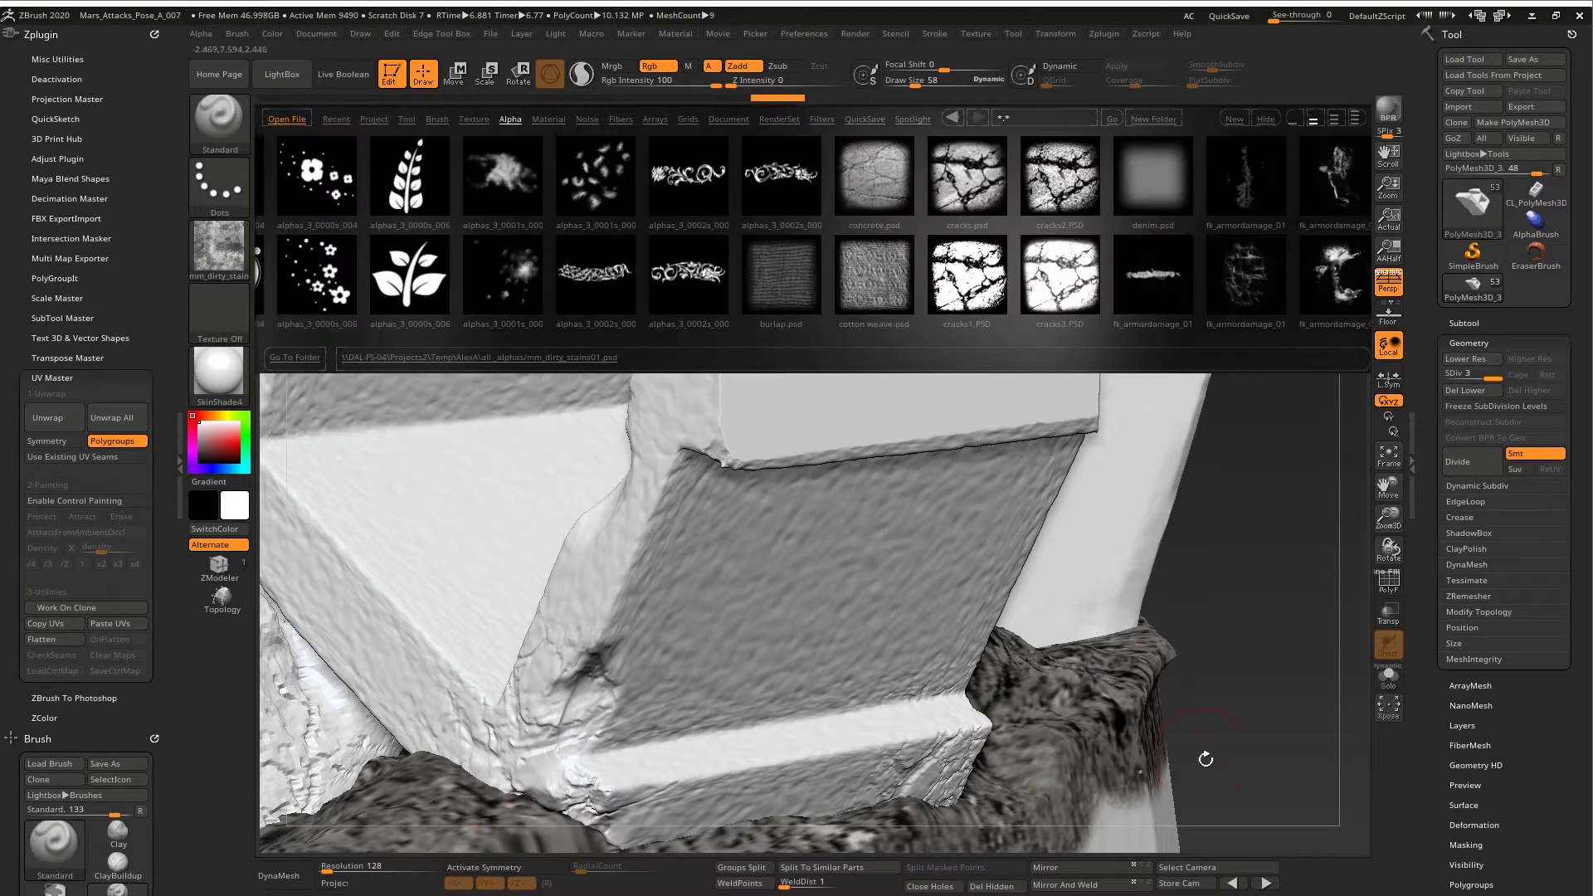
{"action": "right_click_drag", "start_coordinate": [817, 444], "coordinate": [806, 635], "text": "alt"}
{"action": "left_click", "coordinate": [229, 199]}
{"action": "left_click", "coordinate": [349, 193]}
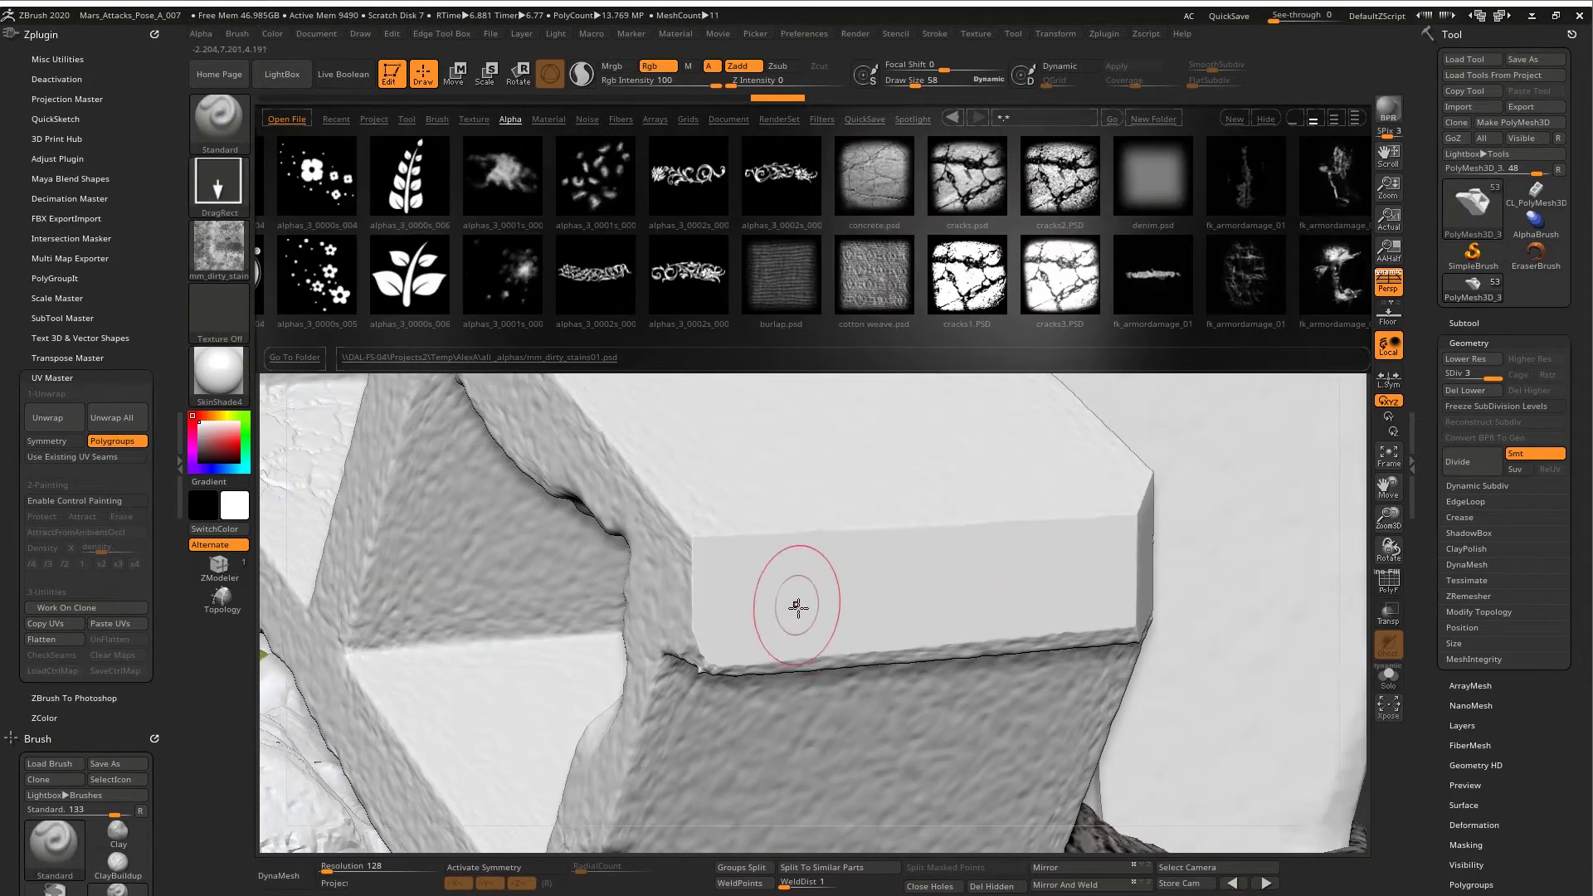
{"action": "mouse_move", "coordinate": [882, 444]}
{"action": "right_mouse_down"}
{"action": "mouse_move", "coordinate": [814, 494]}
{"action": "mouse_move", "coordinate": [872, 457]}
{"action": "right_mouse_up"}
{"action": "left_click_drag", "start_coordinate": [749, 587], "coordinate": [837, 486], "text": "alt"}
{"action": "key", "text": "ctrl+z"}
{"action": "key", "text": "ctrl+z"}
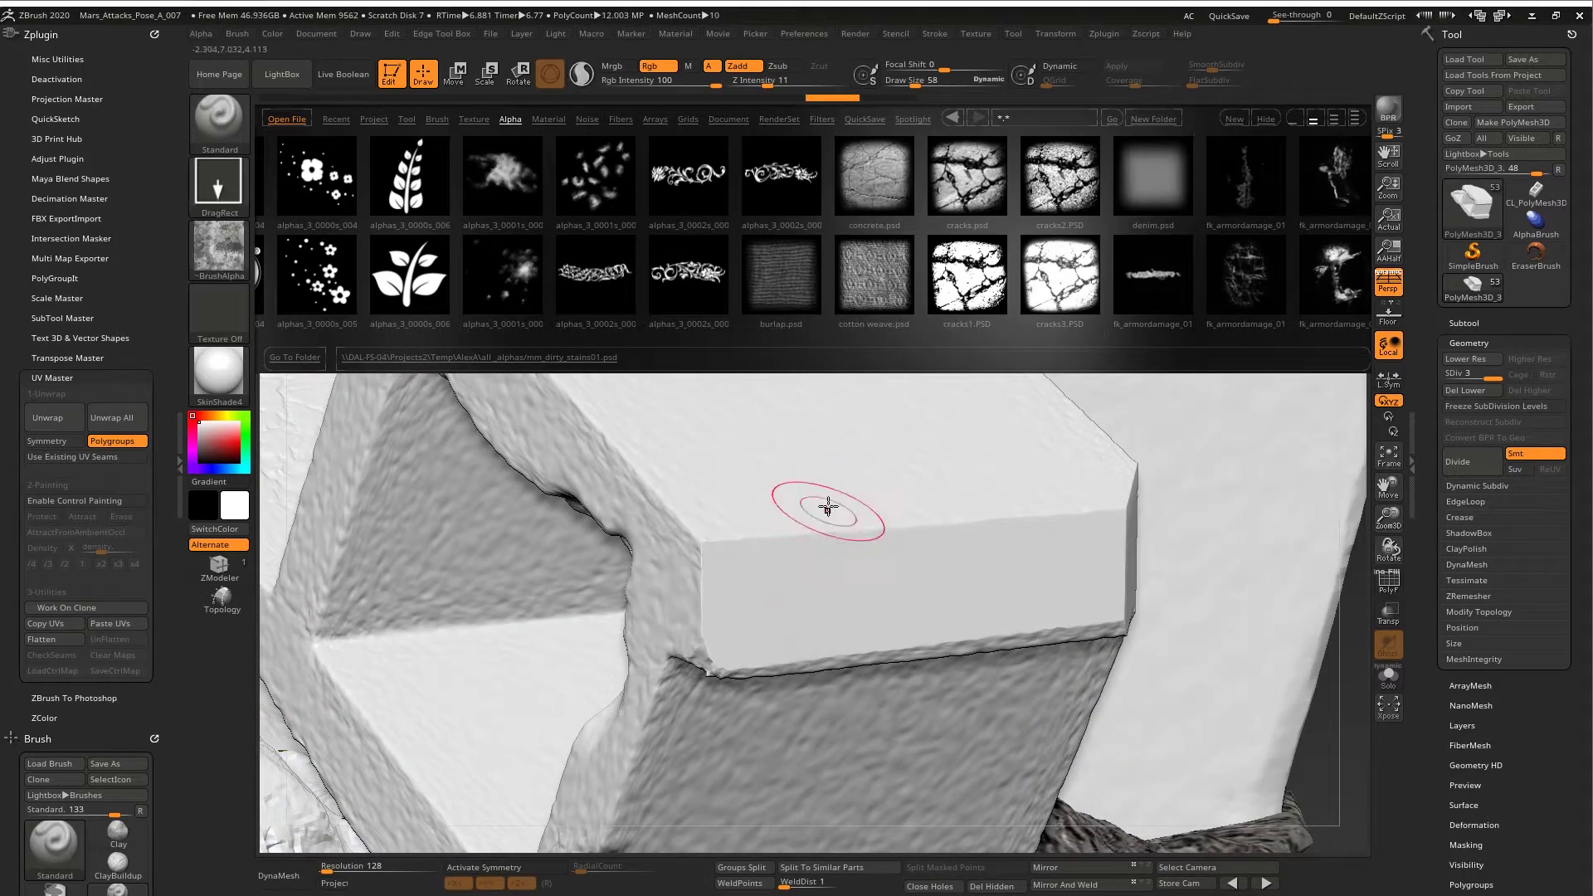
{"action": "key", "text": "ctrl+z"}
{"action": "key", "text": "b"}
{"action": "key", "text": "i"}
{"action": "key", "text": "n"}
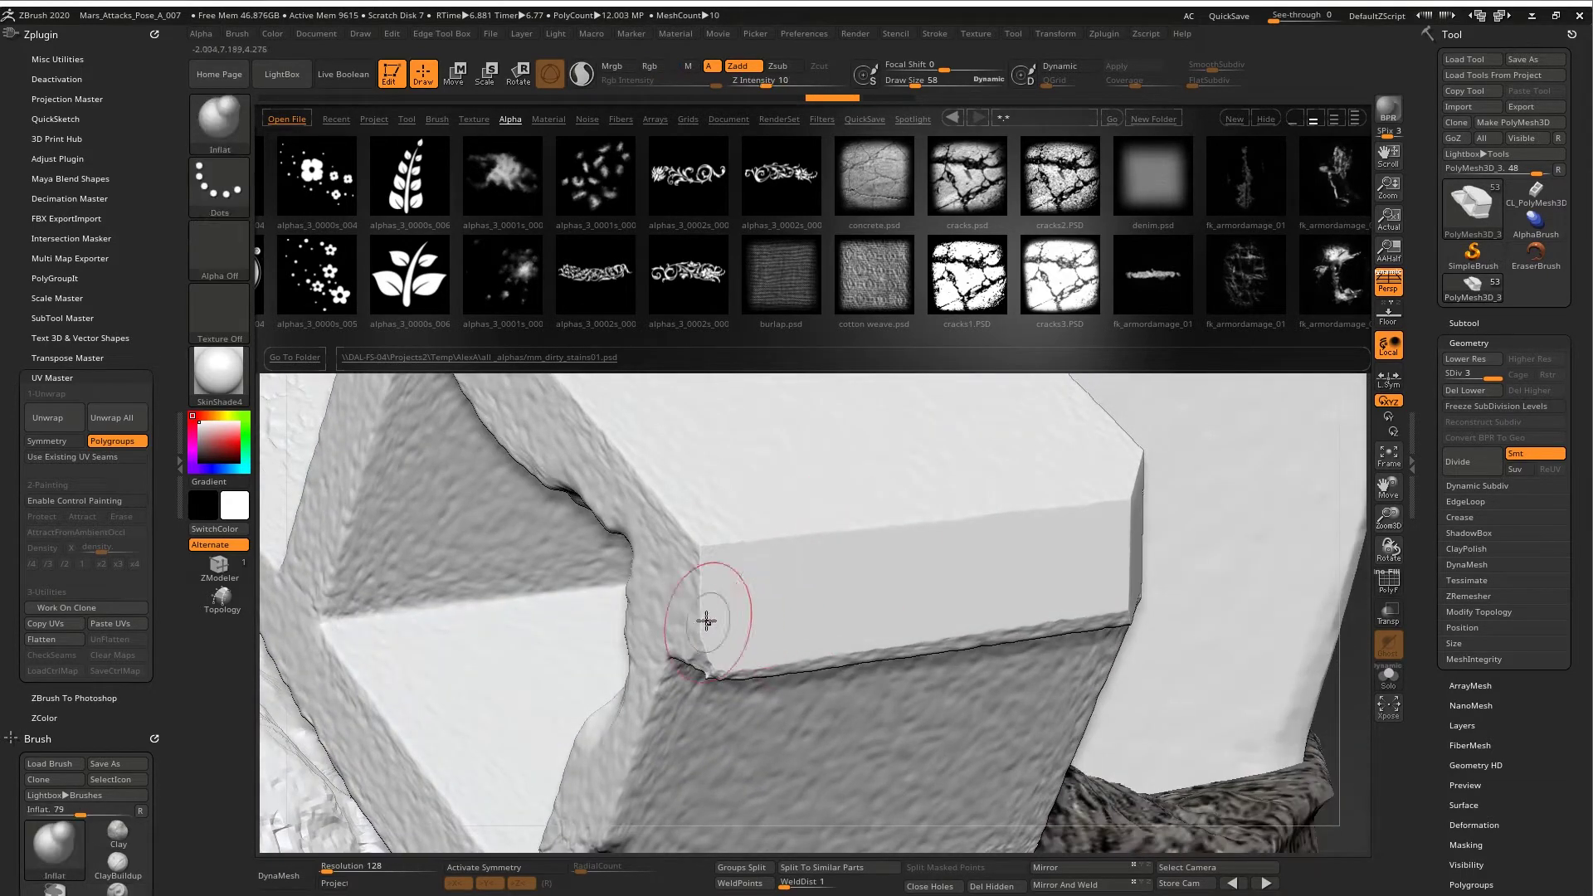
- Chip down the sharp edges and corners around the second block's bare end face with the TrimDynamic brush
{"action": "key", "text": "b"}
{"action": "key", "text": "t"}
{"action": "key", "text": "d"}
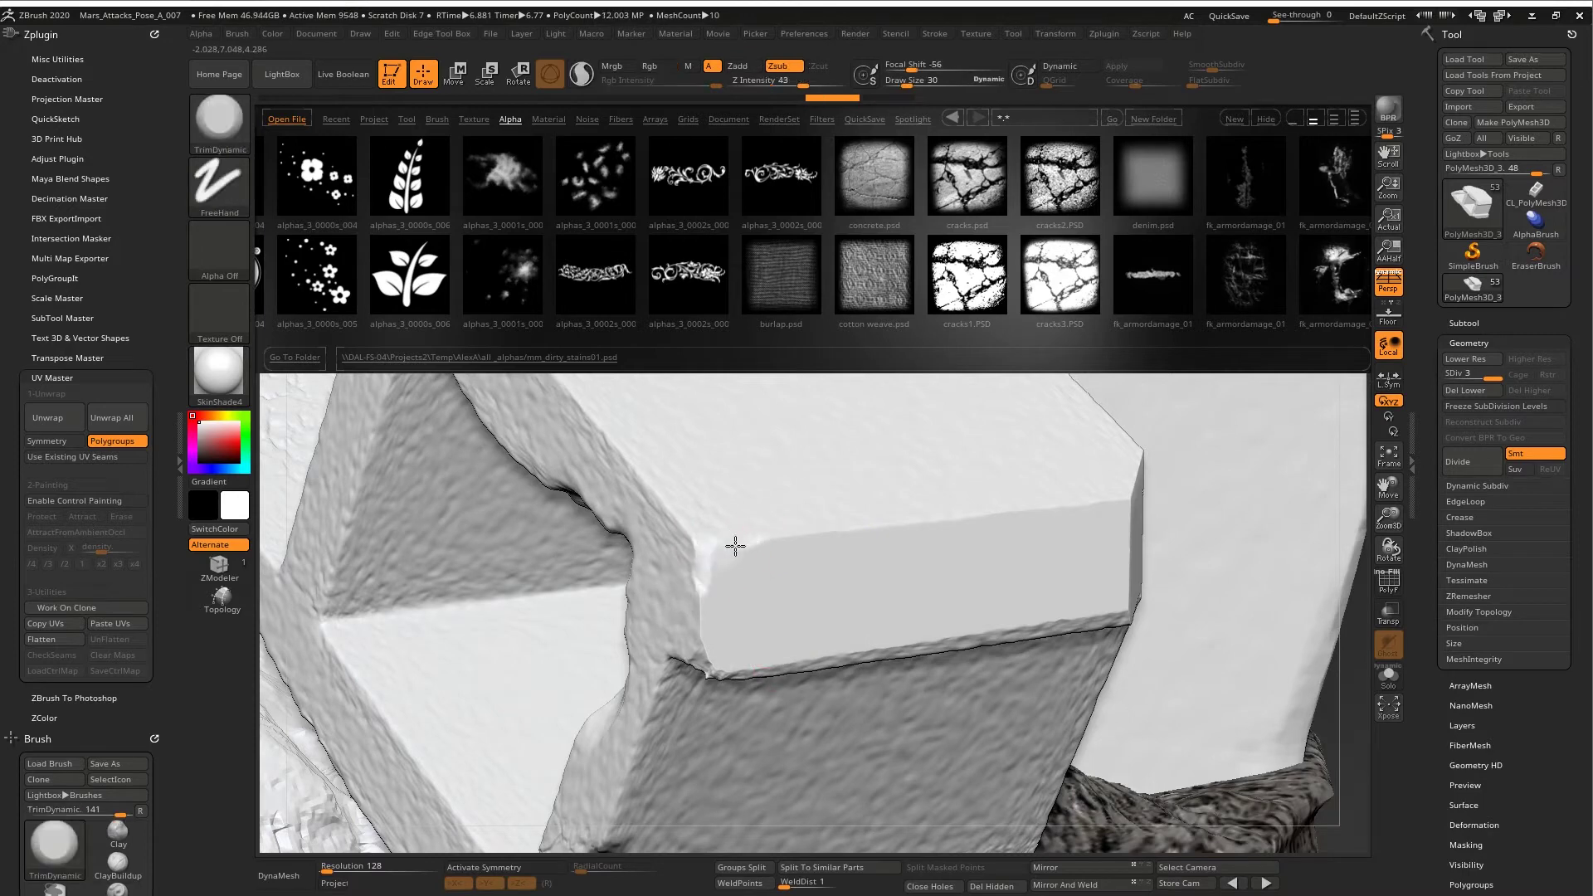
{"action": "left_click_drag", "start_coordinate": [699, 674], "coordinate": [759, 669]}
{"action": "mouse_move", "coordinate": [773, 620]}
{"action": "right_mouse_down"}
{"action": "mouse_move", "coordinate": [767, 543]}
{"action": "mouse_move", "coordinate": [658, 590]}
{"action": "mouse_move", "coordinate": [802, 679]}
{"action": "right_mouse_up"}
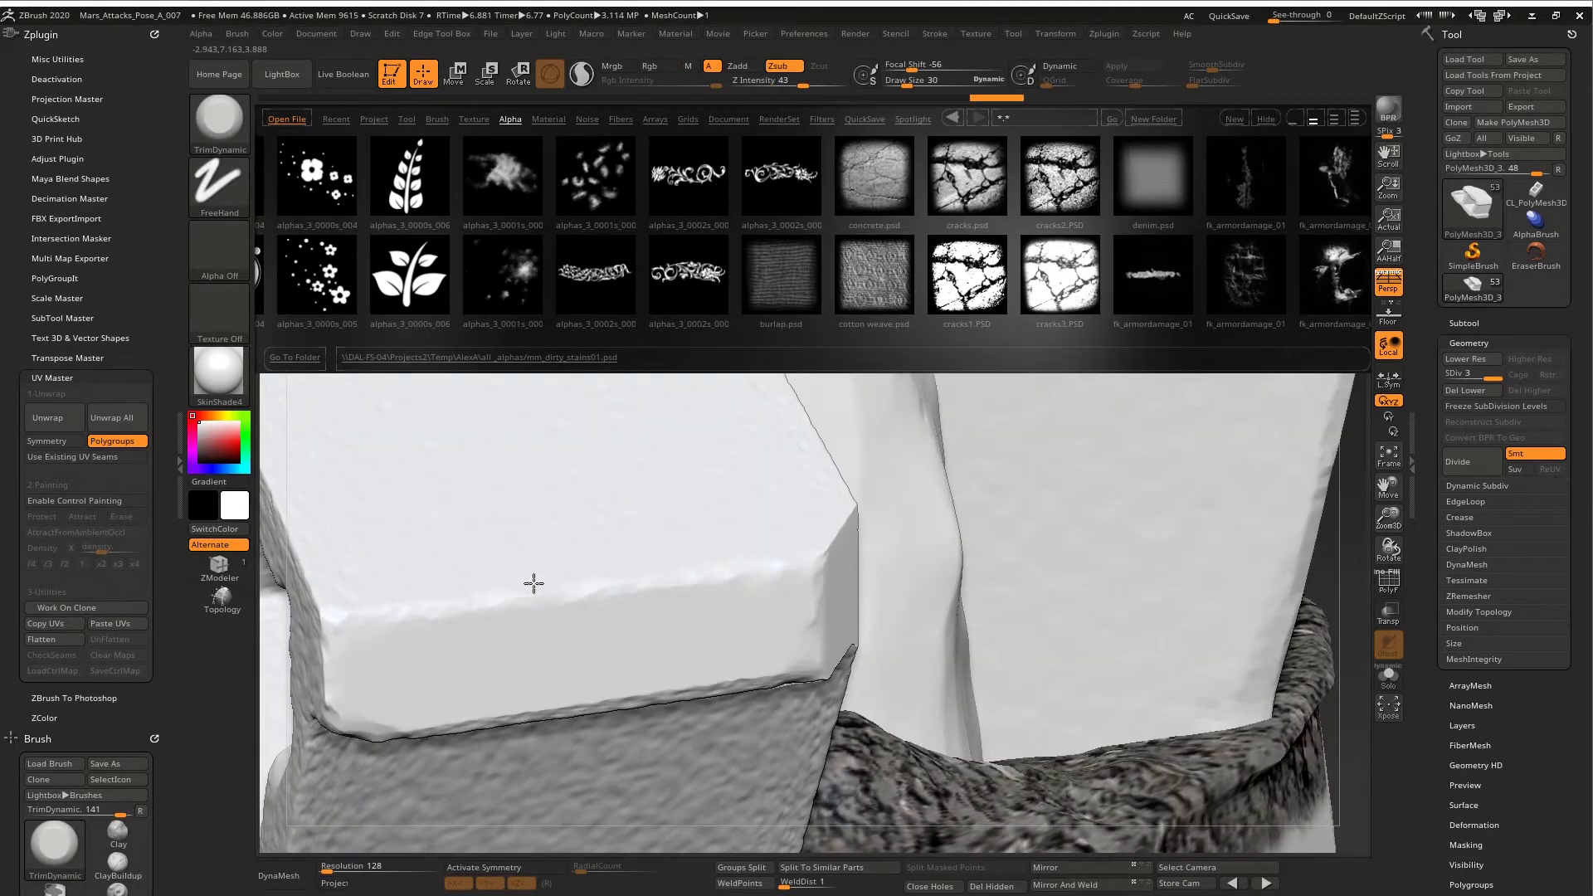
{"action": "right_click_drag", "start_coordinate": [818, 631], "coordinate": [806, 565]}
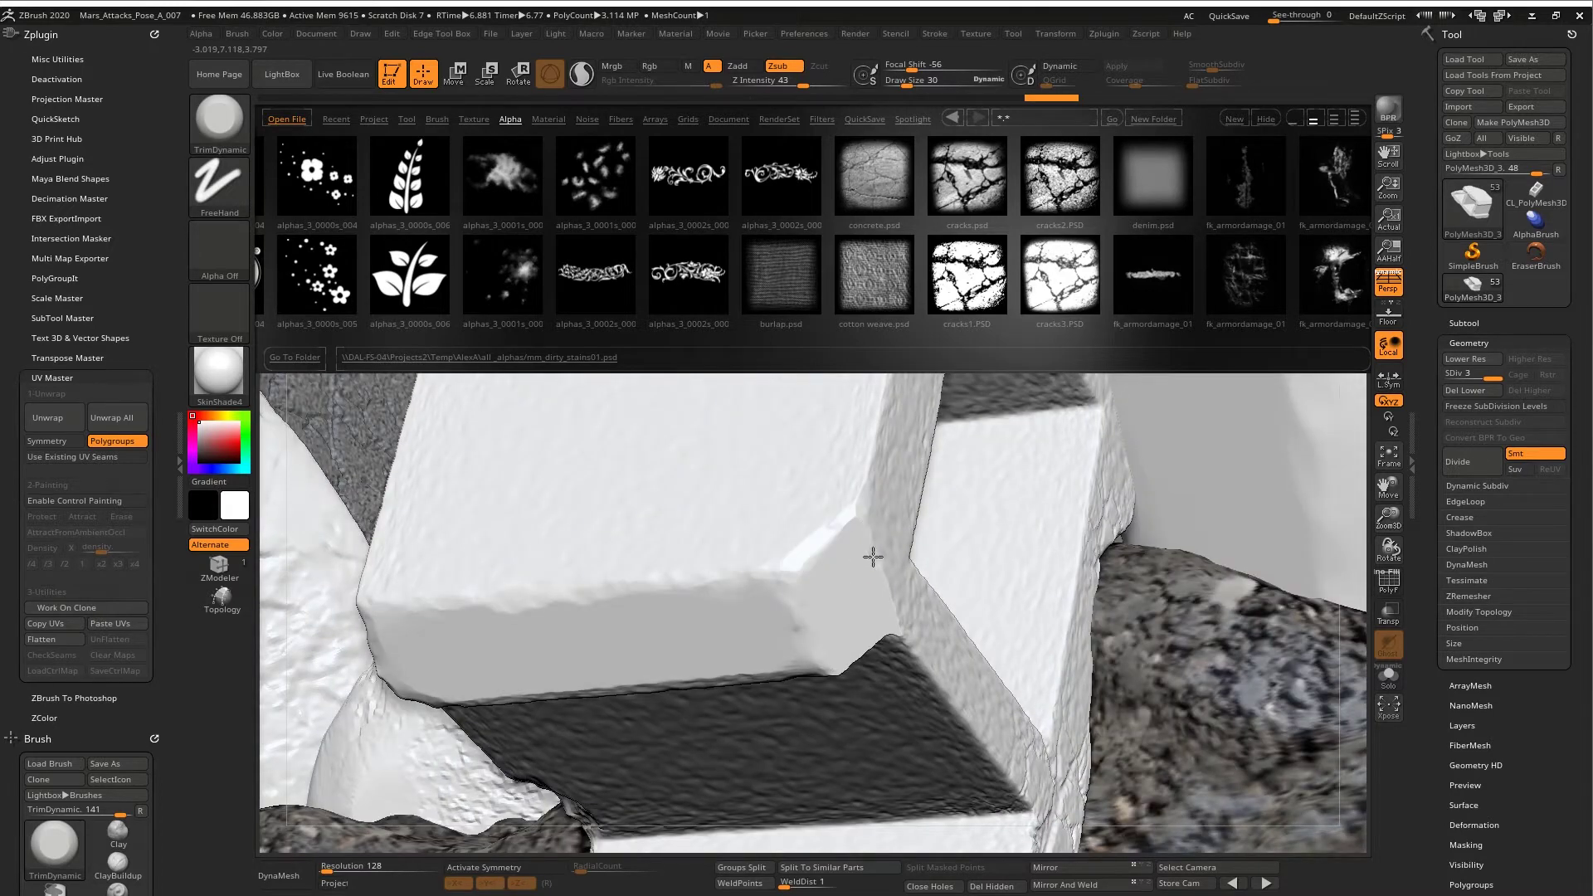
{"action": "mouse_move", "coordinate": [876, 637]}
{"action": "right_mouse_down"}
{"action": "mouse_move", "coordinate": [829, 658]}
{"action": "mouse_move", "coordinate": [884, 636]}
{"action": "mouse_move", "coordinate": [859, 633]}
{"action": "right_mouse_up"}
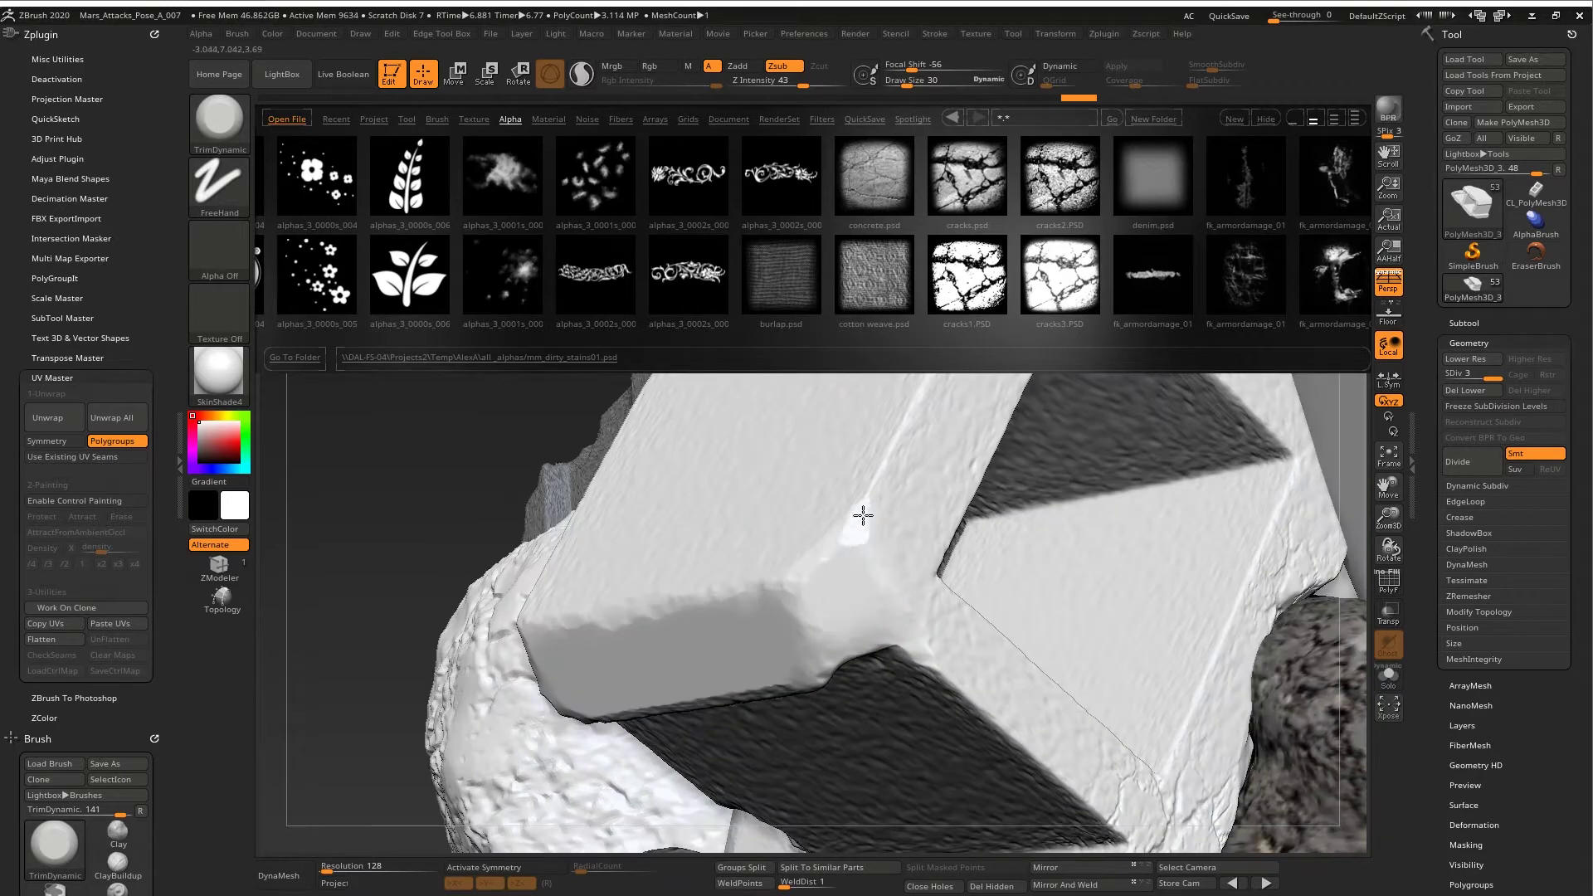
- Stamp the dirty-stains alpha with the Standard brush over the second block's trimmed end face and neighbouring edges
{"action": "mouse_move", "coordinate": [864, 579]}
{"action": "right_mouse_down"}
{"action": "mouse_move", "coordinate": [719, 548]}
{"action": "mouse_move", "coordinate": [893, 534]}
{"action": "mouse_move", "coordinate": [832, 683]}
{"action": "mouse_move", "coordinate": [786, 529]}
{"action": "mouse_move", "coordinate": [673, 715]}
{"action": "right_mouse_up"}
{"action": "key", "text": "b"}
{"action": "key", "text": "s"}
{"action": "key", "text": "t"}
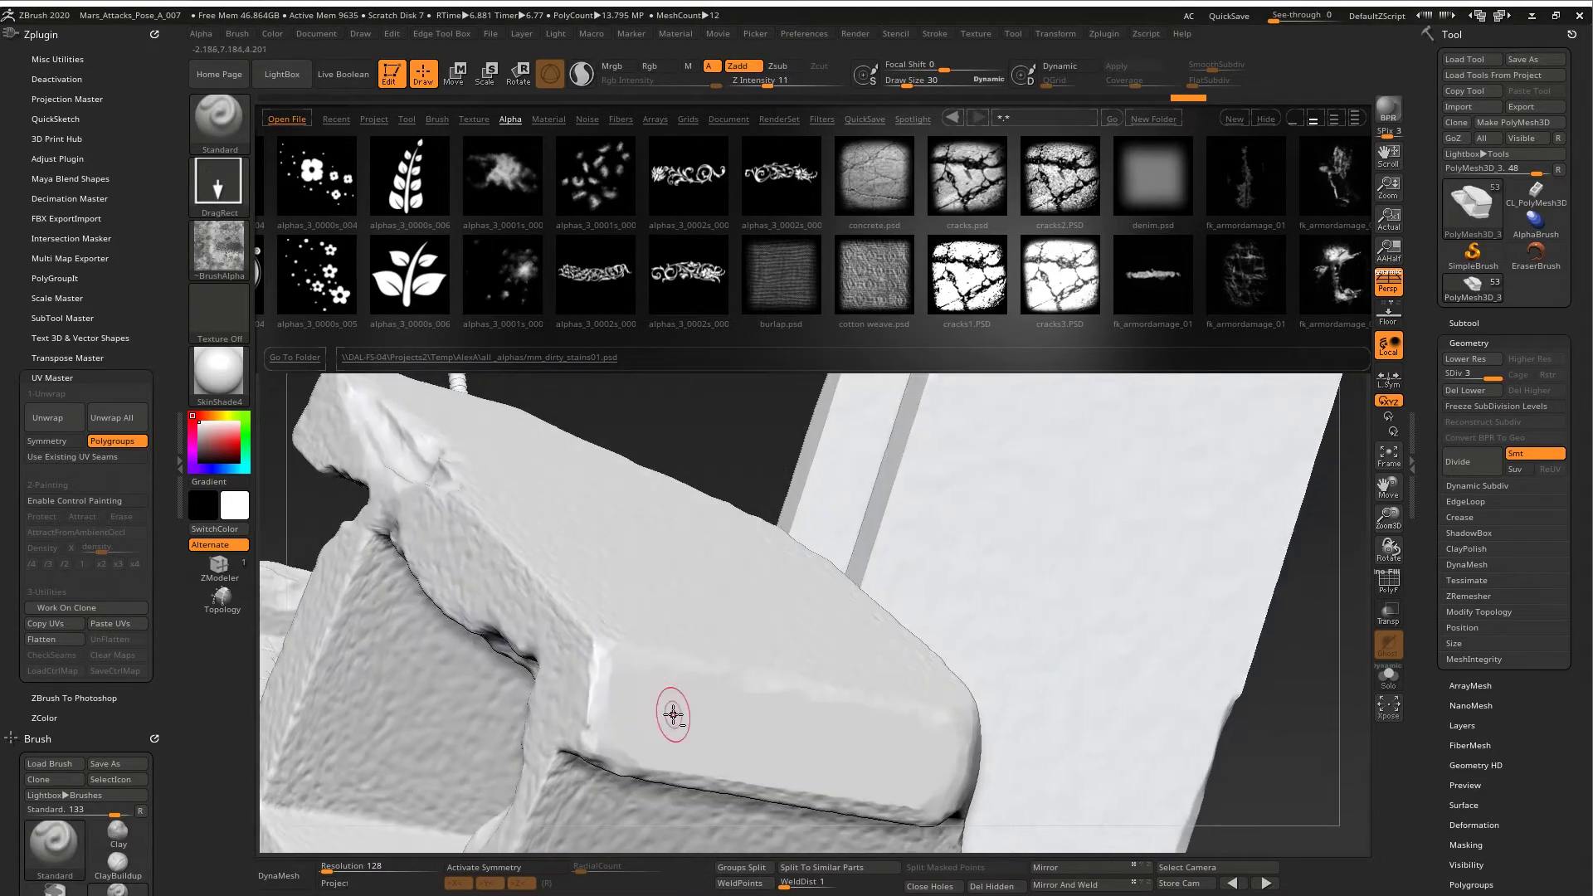
{"action": "mouse_move", "coordinate": [645, 720]}
{"action": "left_mouse_down"}
{"action": "mouse_move", "coordinate": [736, 604]}
{"action": "mouse_move", "coordinate": [722, 640]}
{"action": "mouse_move", "coordinate": [771, 695]}
{"action": "left_mouse_up"}
{"action": "key", "text": "ctrl+z"}
{"action": "right_click_drag", "start_coordinate": [772, 695], "coordinate": [747, 712]}
{"action": "left_click_drag", "start_coordinate": [707, 723], "coordinate": [871, 752]}
{"action": "left_click_drag", "start_coordinate": [842, 752], "coordinate": [807, 632]}
{"action": "left_click_drag", "start_coordinate": [974, 769], "coordinate": [1034, 666]}
{"action": "right_click_drag", "start_coordinate": [1035, 666], "coordinate": [900, 664]}
{"action": "left_click_drag", "start_coordinate": [1010, 779], "coordinate": [1092, 629]}
- Load the cracks2.PSD alpha and stamp cracks beside the broken inner edge of the block's frame
{"action": "right_click_drag", "start_coordinate": [1092, 629], "coordinate": [575, 196]}
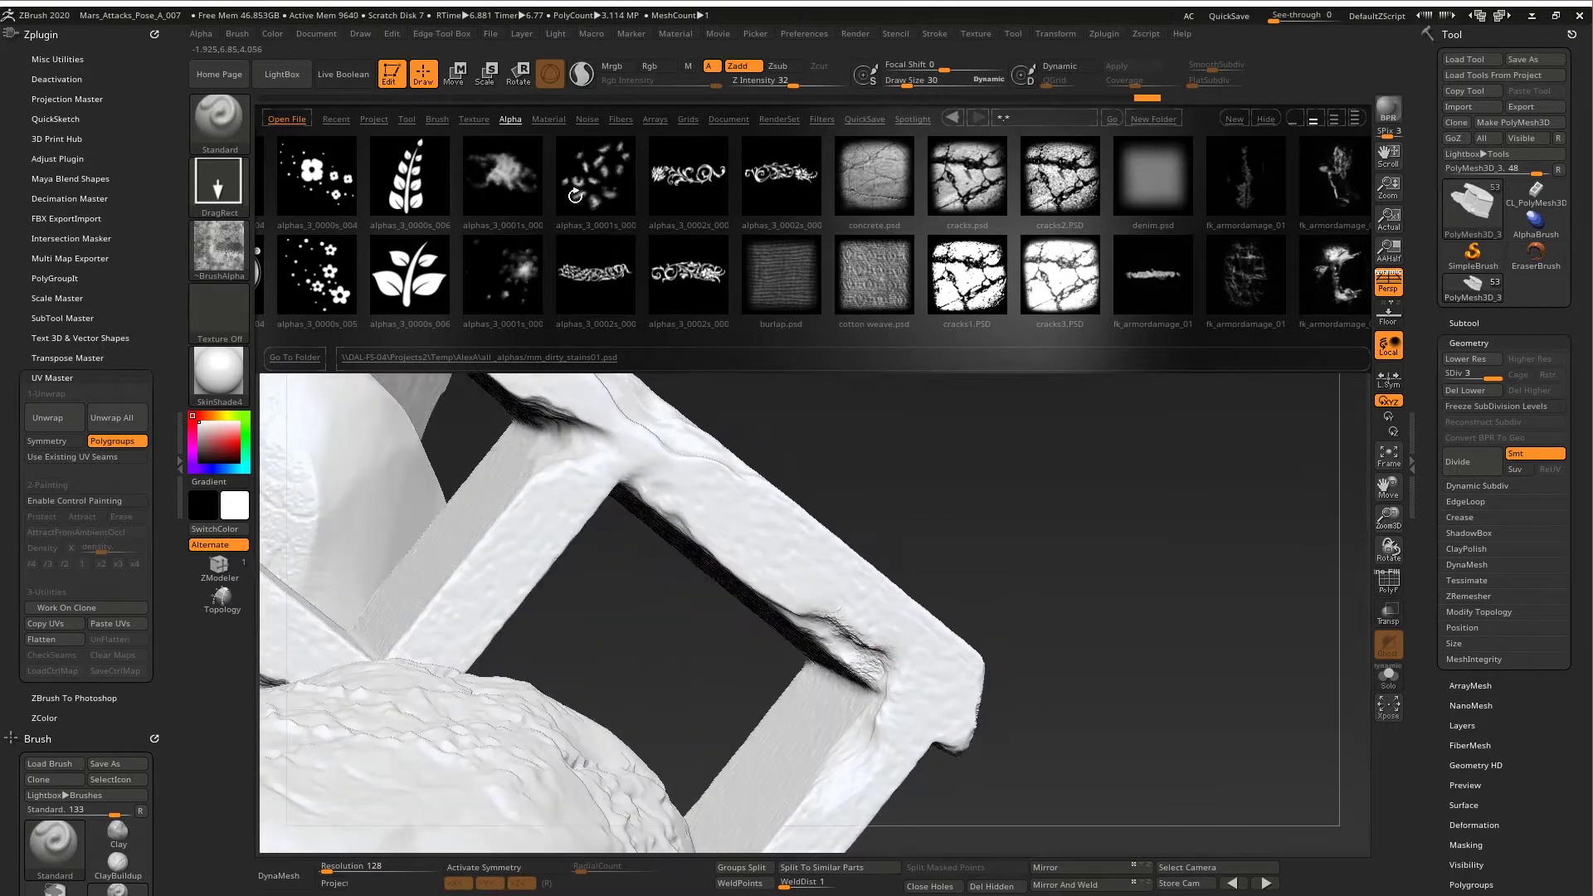
{"action": "left_click", "coordinate": [1052, 216]}
{"action": "left_click_drag", "start_coordinate": [877, 680], "coordinate": [903, 614]}
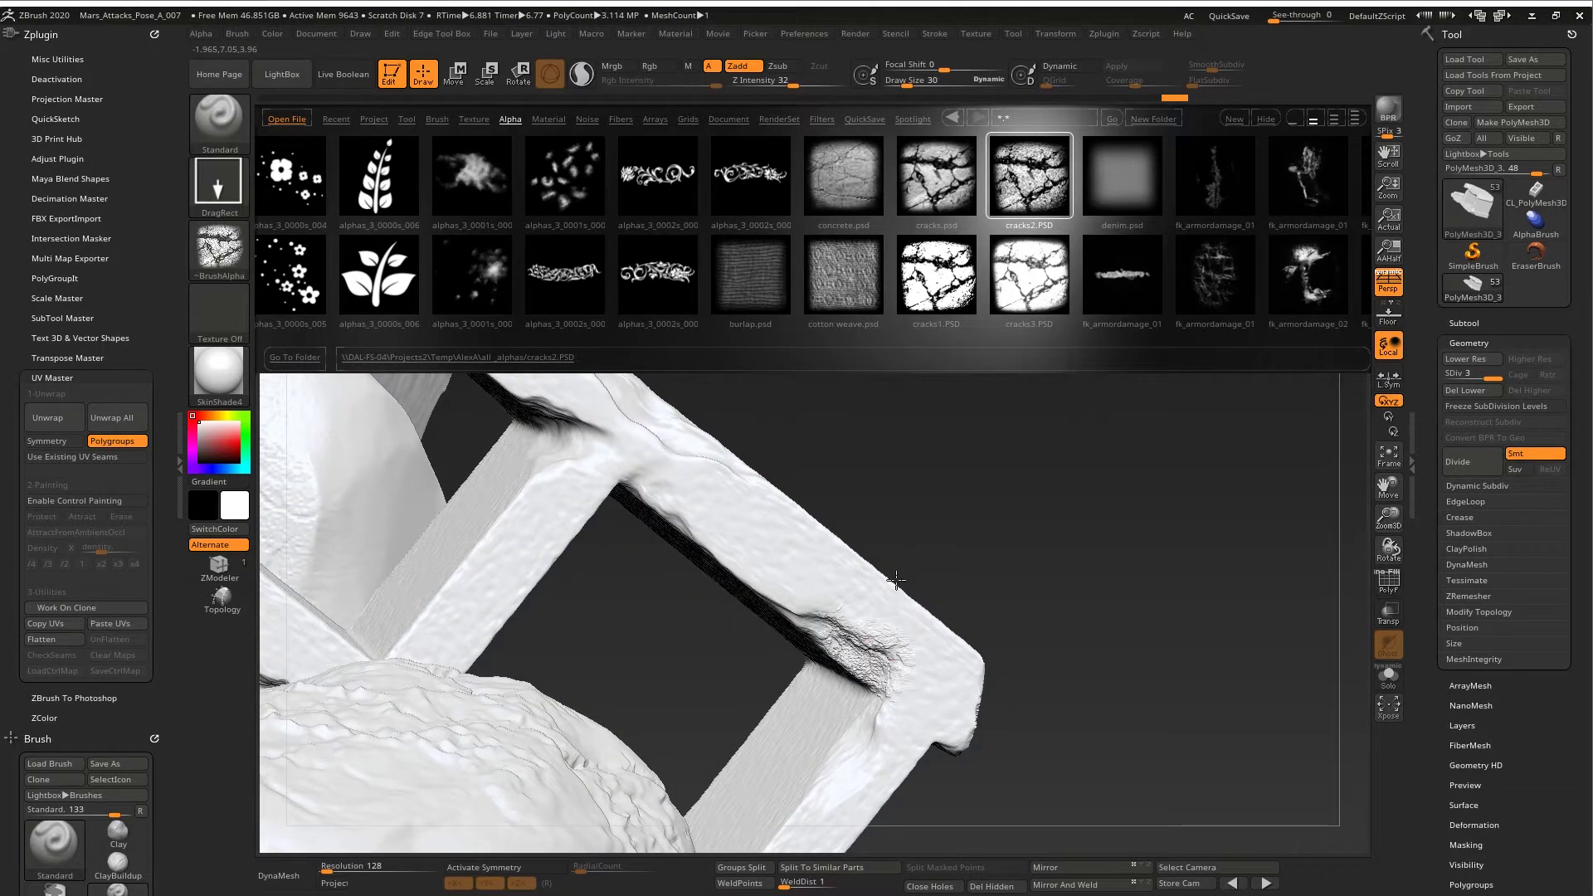
- Load the cracks1.PSD alpha and stamp cracks on the broken edges around the second block
{"action": "mouse_move", "coordinate": [896, 579]}
{"action": "right_mouse_down"}
{"action": "mouse_move", "coordinate": [682, 508]}
{"action": "mouse_move", "coordinate": [811, 544]}
{"action": "mouse_move", "coordinate": [769, 469]}
{"action": "mouse_move", "coordinate": [883, 192]}
{"action": "right_mouse_up"}
{"action": "mouse_move", "coordinate": [760, 582]}
{"action": "right_mouse_down"}
{"action": "mouse_move", "coordinate": [772, 558]}
{"action": "mouse_move", "coordinate": [879, 533]}
{"action": "right_mouse_up"}
{"action": "double_click", "coordinate": [943, 305]}
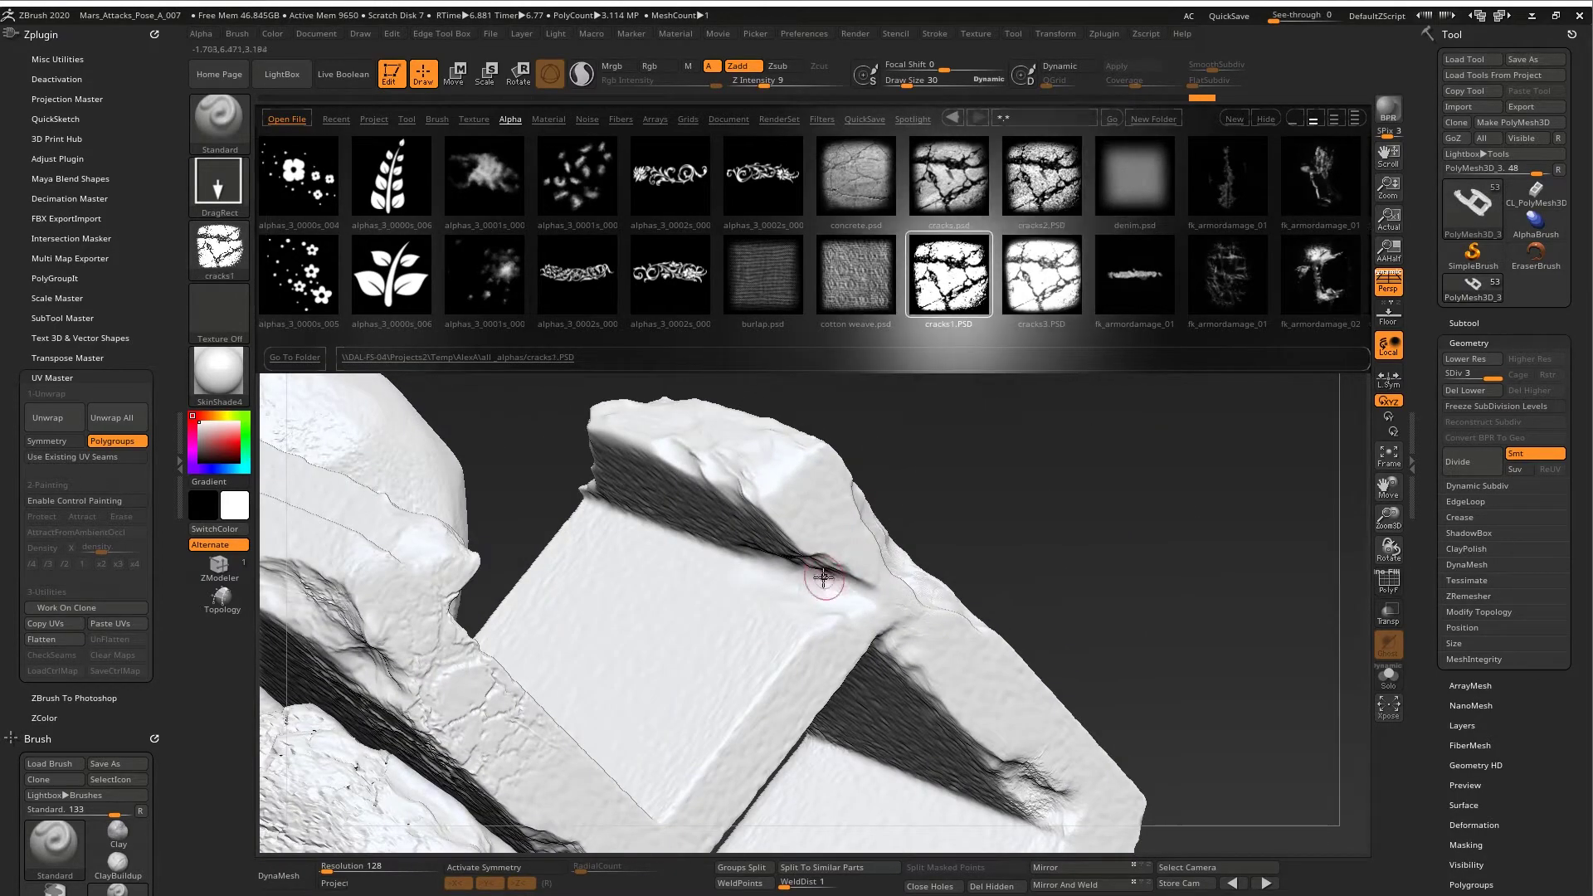
{"action": "mouse_move", "coordinate": [821, 584]}
{"action": "right_mouse_down"}
{"action": "mouse_move", "coordinate": [850, 540]}
{"action": "mouse_move", "coordinate": [800, 473]}
{"action": "mouse_move", "coordinate": [825, 462]}
{"action": "mouse_move", "coordinate": [786, 530]}
{"action": "mouse_move", "coordinate": [787, 507]}
{"action": "right_mouse_up"}
{"action": "left_click_drag", "start_coordinate": [787, 507], "coordinate": [775, 407]}
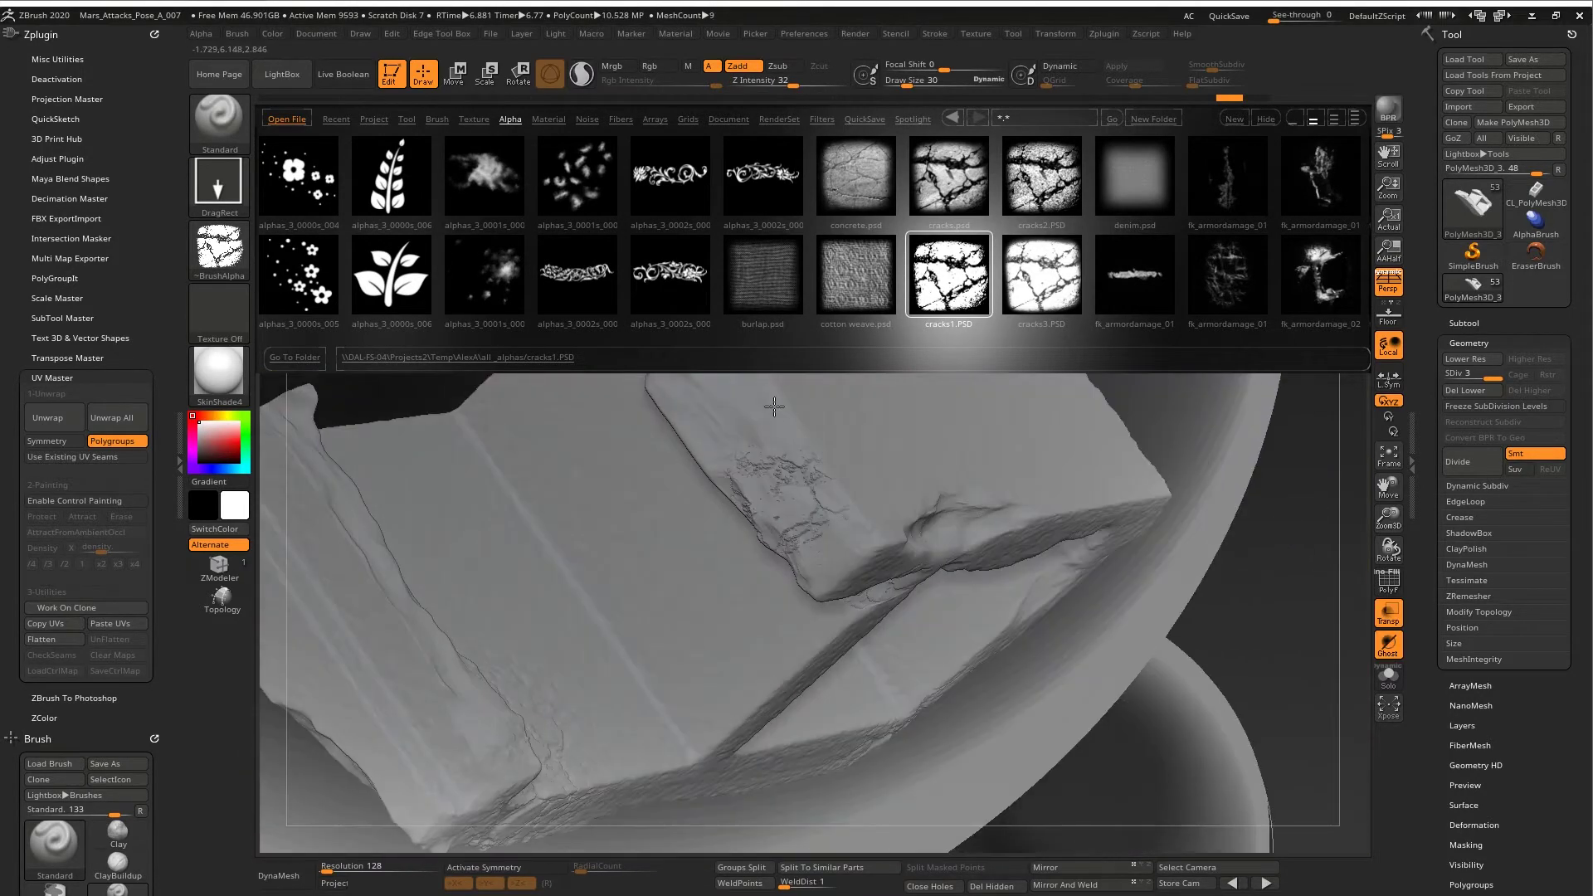
{"action": "right_click_drag", "start_coordinate": [910, 524], "coordinate": [835, 481]}
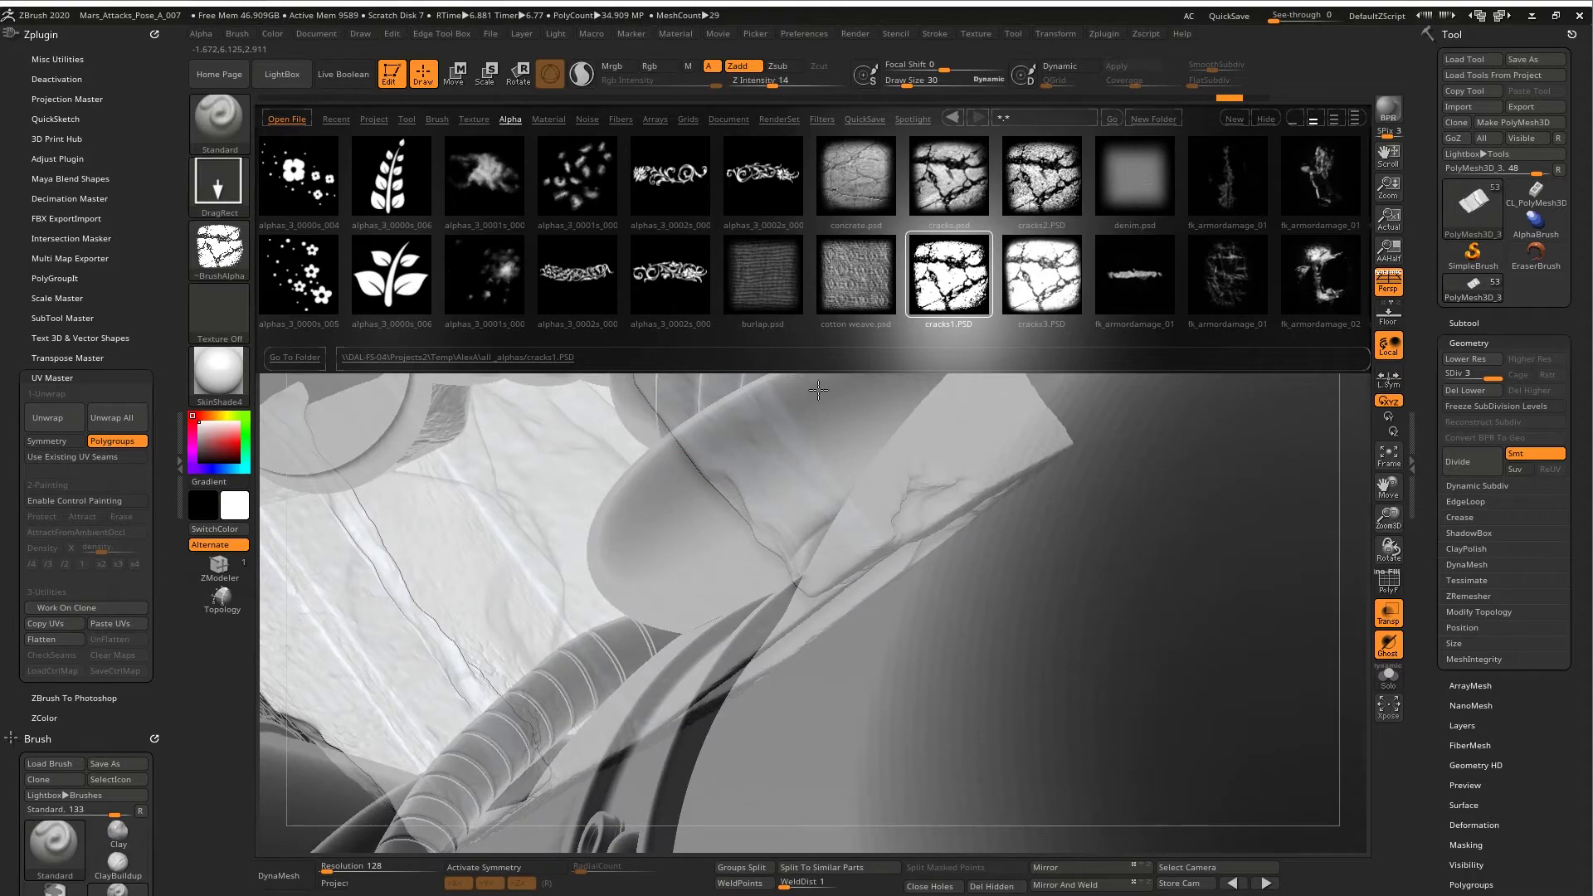
{"action": "right_click_drag", "start_coordinate": [818, 390], "coordinate": [744, 503]}
{"action": "right_click_drag", "start_coordinate": [827, 398], "coordinate": [780, 379]}
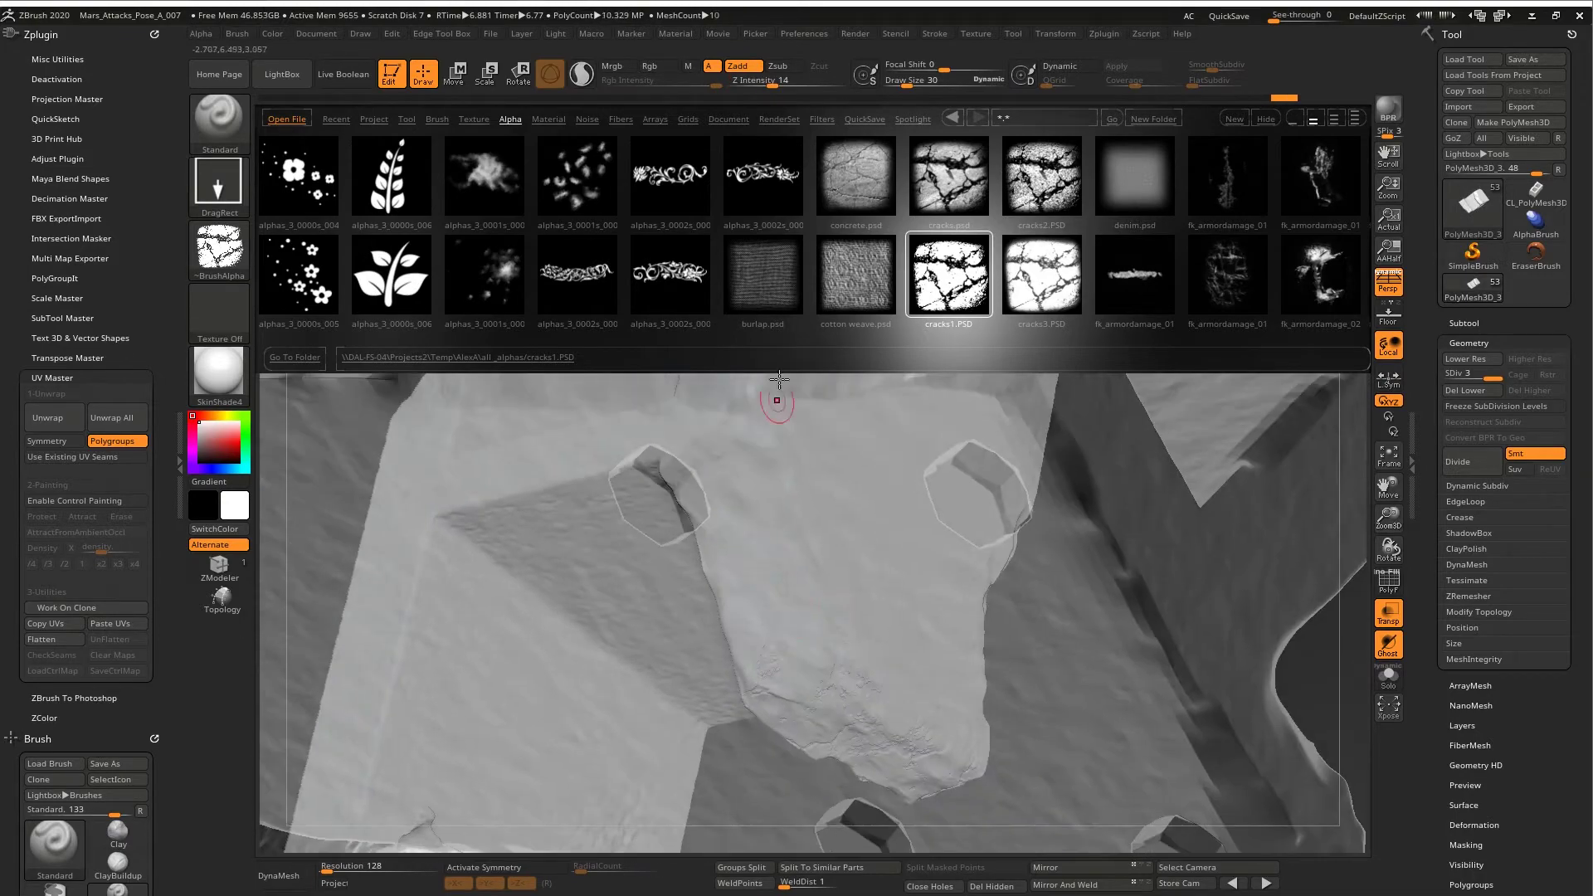
- Isolate the second block and stamp the cracks1 alpha across its faces and chipped edges at Z Intensity 16
{"action": "right_click_drag", "start_coordinate": [873, 453], "coordinate": [724, 414]}
{"action": "right_click_drag", "start_coordinate": [829, 525], "coordinate": [890, 495]}
{"action": "right_click_drag", "start_coordinate": [955, 586], "coordinate": [1010, 684]}
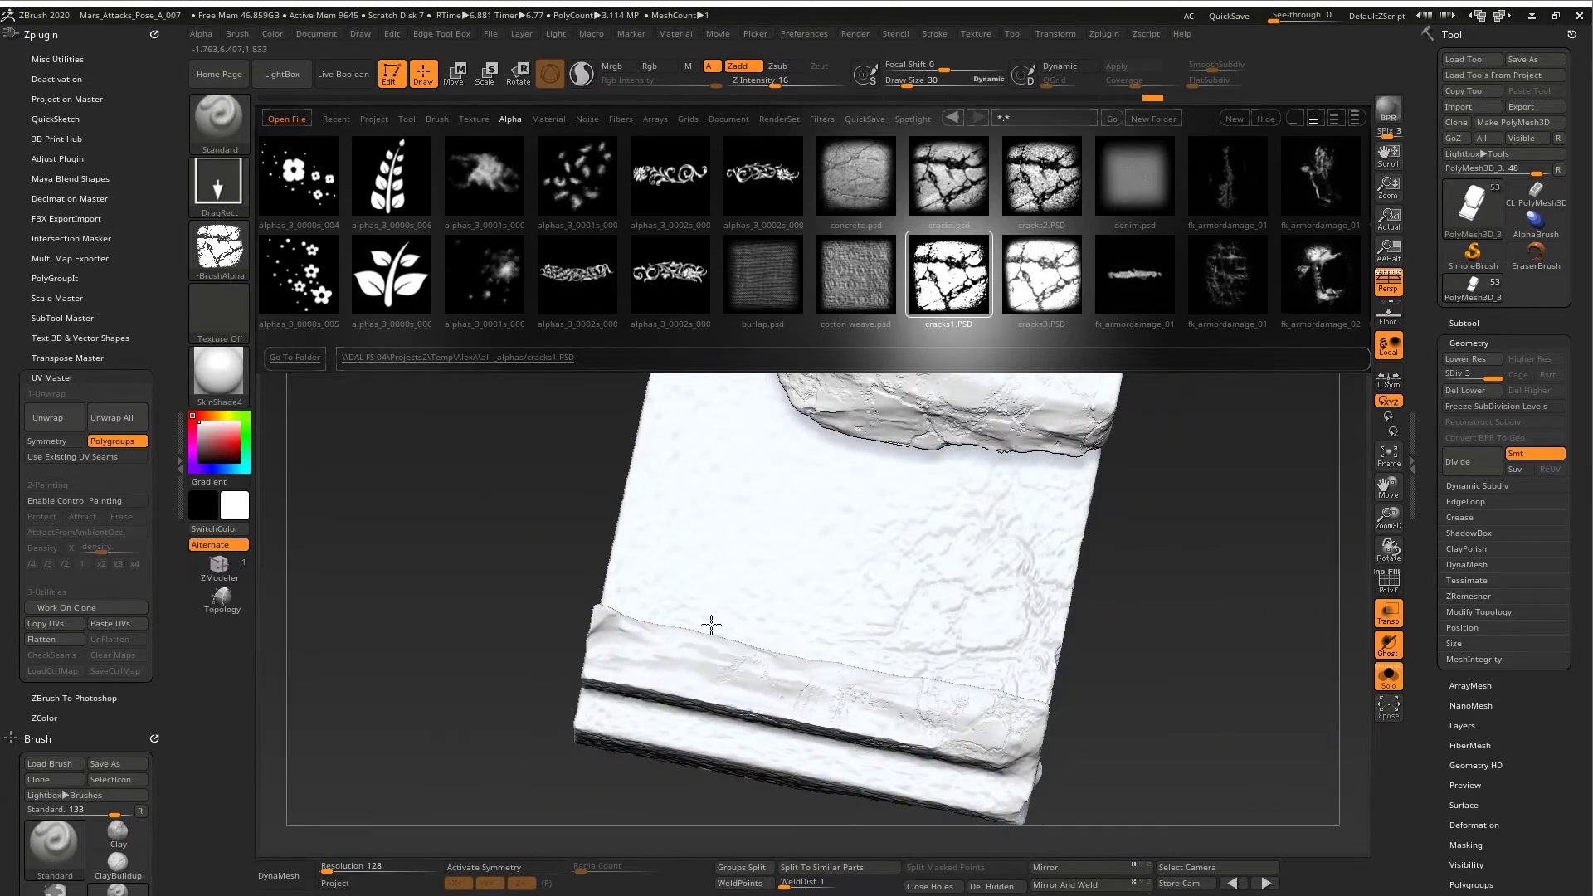
{"action": "right_click_drag", "start_coordinate": [711, 624], "coordinate": [762, 624]}
{"action": "right_click_drag", "start_coordinate": [791, 533], "coordinate": [747, 494]}
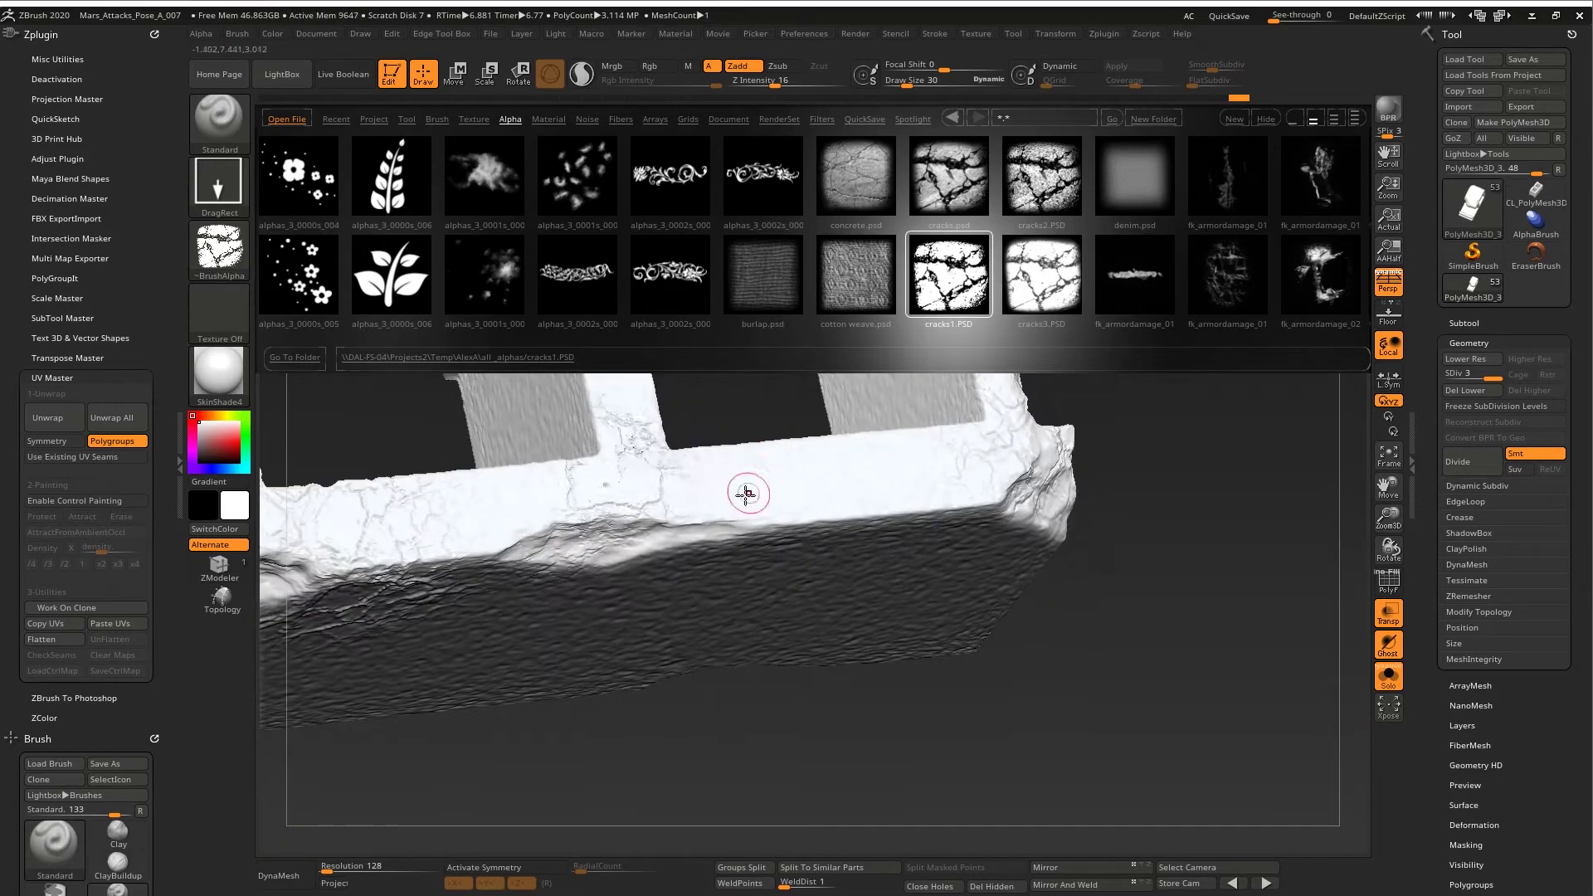
{"action": "right_click_drag", "start_coordinate": [569, 629], "coordinate": [679, 680]}
{"action": "right_click_drag", "start_coordinate": [936, 769], "coordinate": [837, 502]}
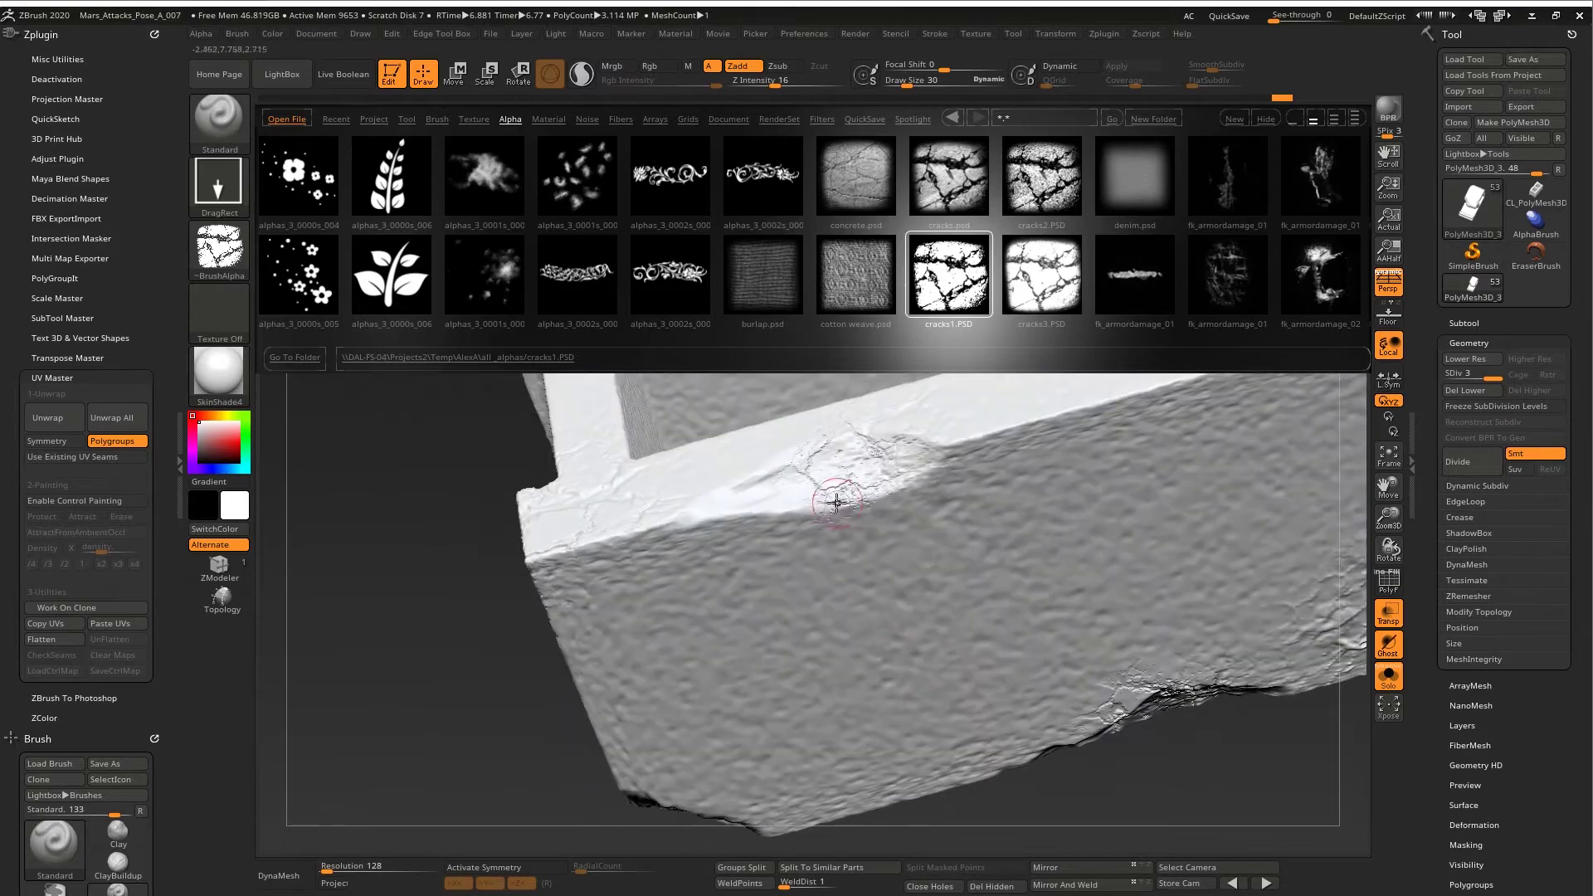
{"action": "right_click_drag", "start_coordinate": [769, 620], "coordinate": [737, 488]}
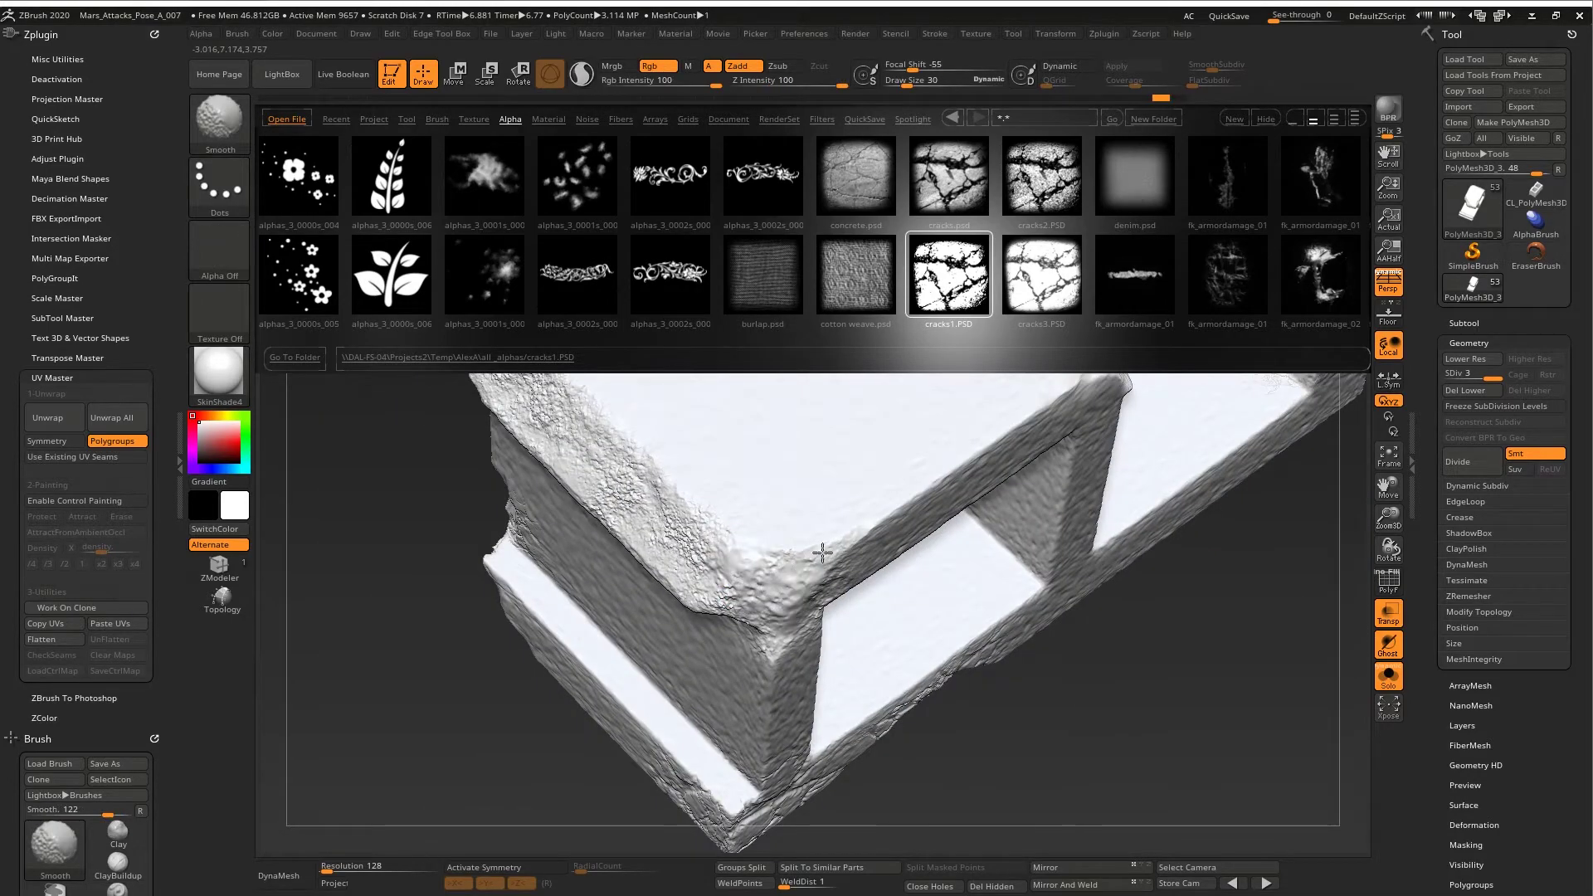
- Soften the harsh crack detail around the isolated block's chipped corner and edge with the Smooth brush
{"action": "left_click_drag", "start_coordinate": [822, 553], "coordinate": [789, 559], "text": "shift"}
{"action": "right_click_drag", "start_coordinate": [786, 479], "coordinate": [767, 501]}
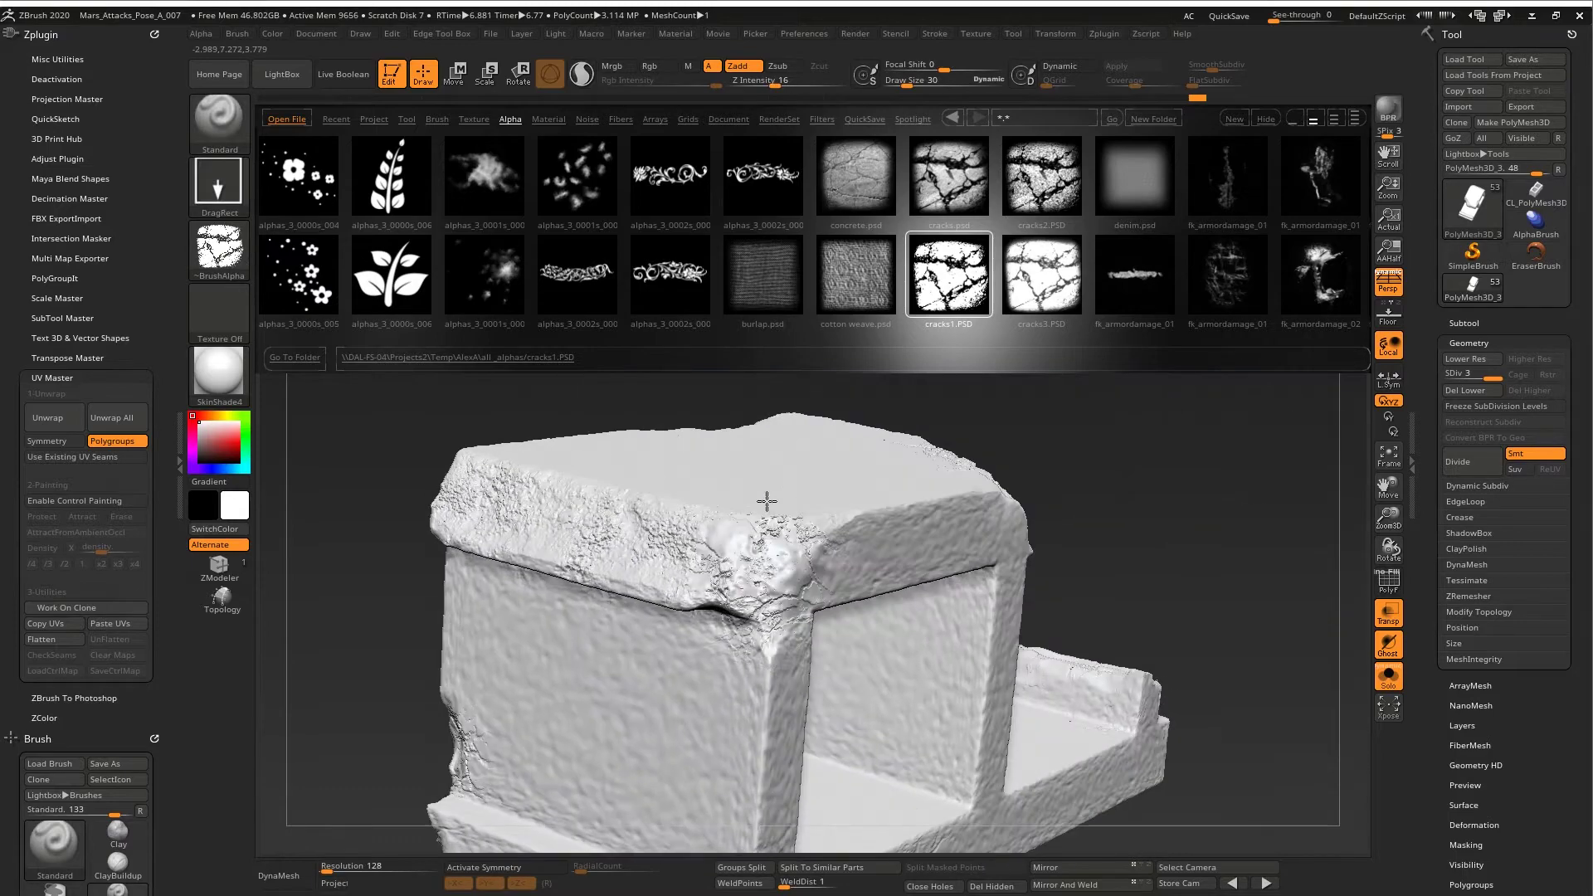
{"action": "right_click_drag", "start_coordinate": [881, 570], "coordinate": [934, 557]}
{"action": "right_click_drag", "start_coordinate": [747, 506], "coordinate": [720, 580], "text": "ctrl"}
{"action": "mouse_move", "coordinate": [597, 506]}
{"action": "left_mouse_down", "text": "shift"}
{"action": "mouse_move", "coordinate": [497, 531]}
{"action": "mouse_move", "coordinate": [543, 556]}
{"action": "mouse_move", "coordinate": [654, 380]}
{"action": "left_mouse_up", "text": "shift"}
{"action": "mouse_move", "coordinate": [551, 423]}
{"action": "right_mouse_down"}
{"action": "mouse_move", "coordinate": [701, 413]}
{"action": "mouse_move", "coordinate": [764, 526]}
{"action": "mouse_move", "coordinate": [772, 456]}
{"action": "mouse_move", "coordinate": [803, 487]}
{"action": "right_mouse_up"}
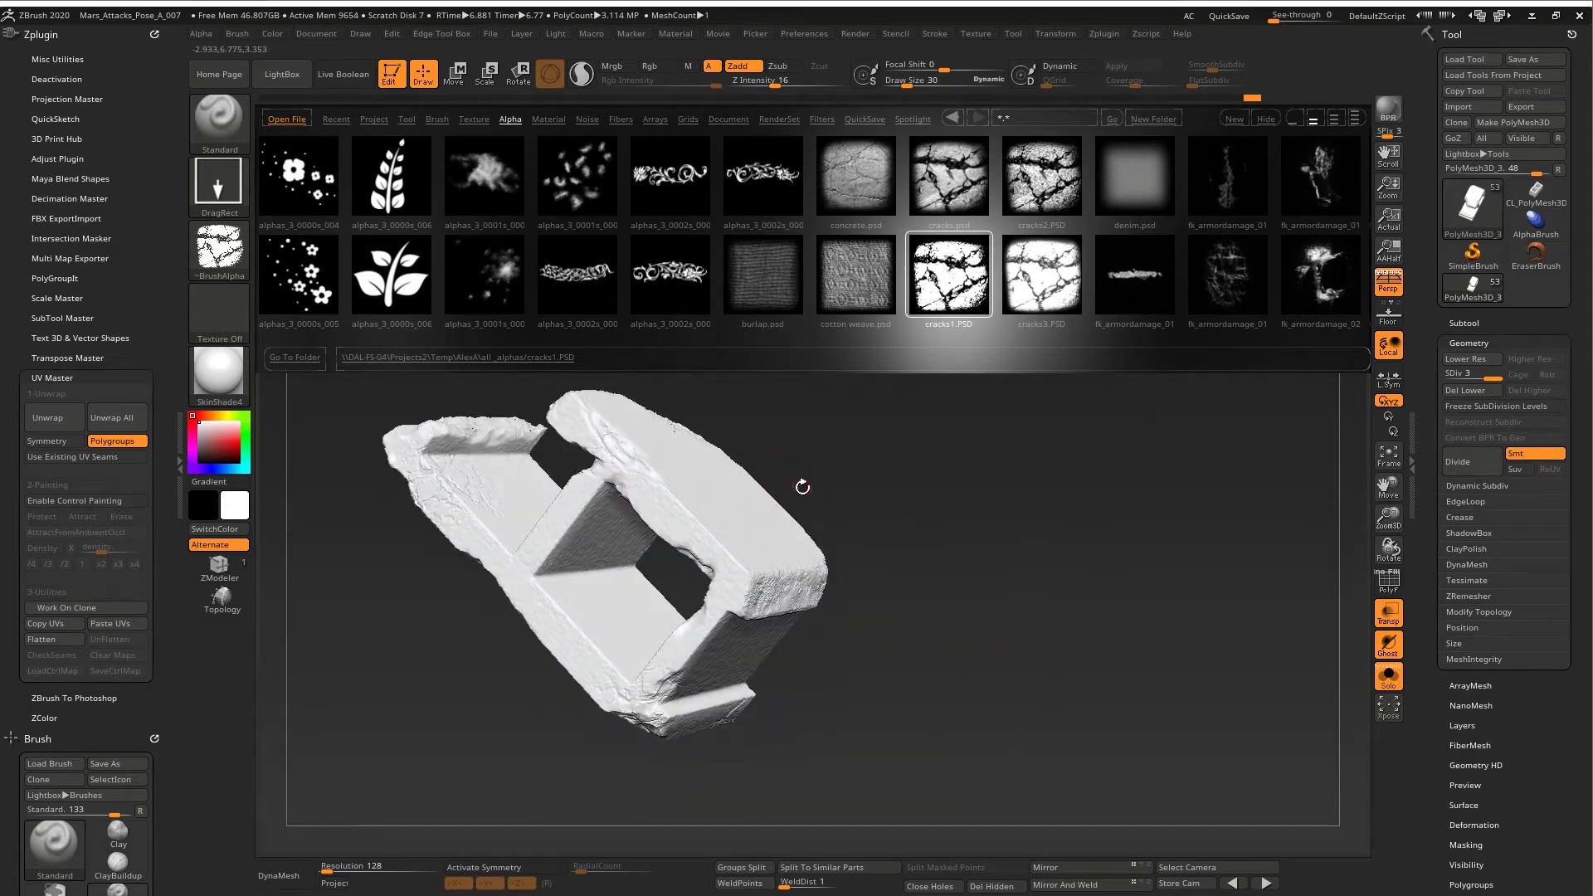
- Hide LightBox, show the whole diorama again without solo or transparency, and make a BPR render
{"action": "key", "text": "comma"}
{"action": "key", "text": "alt+s"}
{"action": "key", "text": "alt+t"}
{"action": "right_click_drag", "start_coordinate": [1013, 559], "coordinate": [878, 432]}
{"action": "right_click_drag", "start_coordinate": [878, 431], "coordinate": [963, 489]}
{"action": "right_click_drag", "start_coordinate": [963, 490], "coordinate": [1195, 489], "text": "alt"}
{"action": "left_click", "coordinate": [1388, 110]}
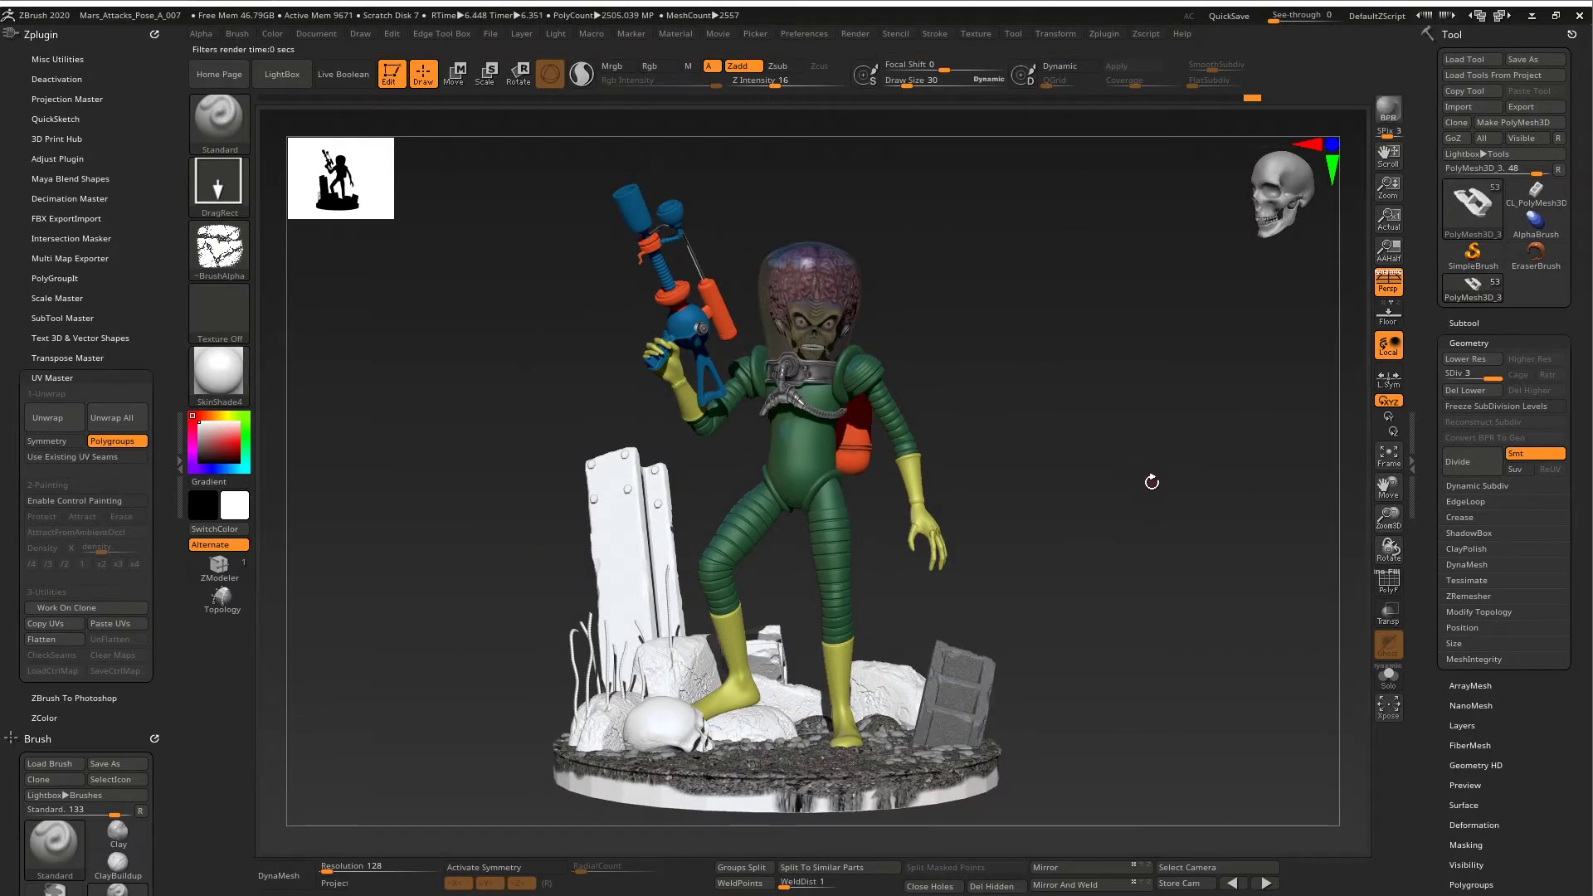
- Divide the second cinder block's geometry to subdivision level 4
{"action": "right_click_drag", "start_coordinate": [1152, 482], "coordinate": [1058, 490]}
{"action": "right_click_drag", "start_coordinate": [1058, 489], "coordinate": [963, 507], "text": "ctrl"}
{"action": "right_click_drag", "start_coordinate": [963, 506], "coordinate": [882, 539], "text": "alt"}
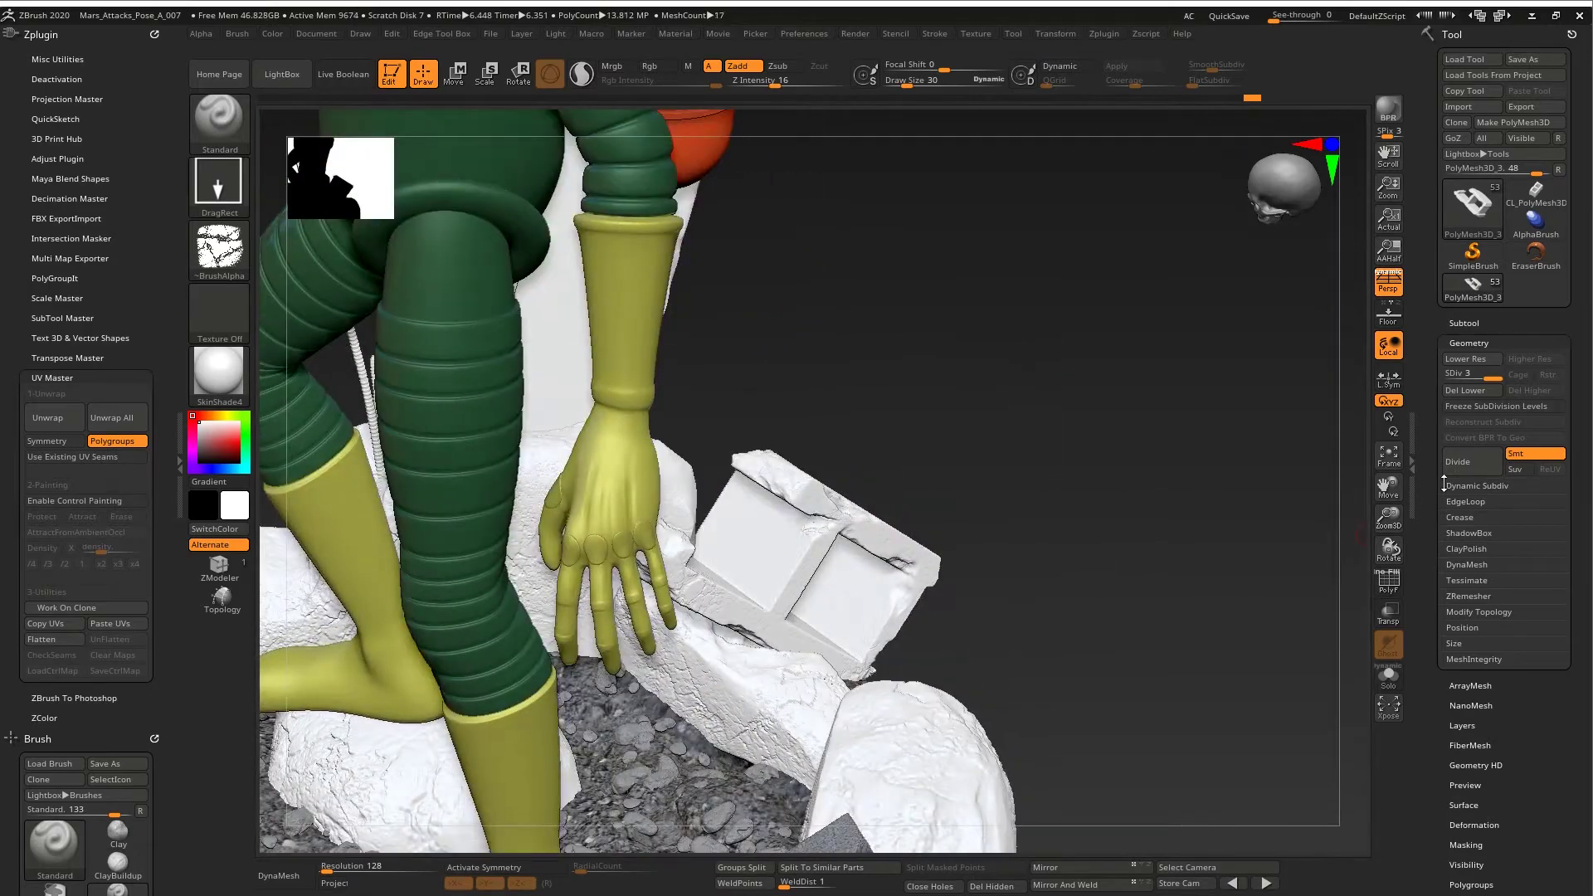
{"action": "right_click_drag", "start_coordinate": [1111, 411], "coordinate": [945, 512]}
{"action": "right_click_drag", "start_coordinate": [1081, 488], "coordinate": [1104, 369]}
{"action": "left_click", "coordinate": [1466, 465]}
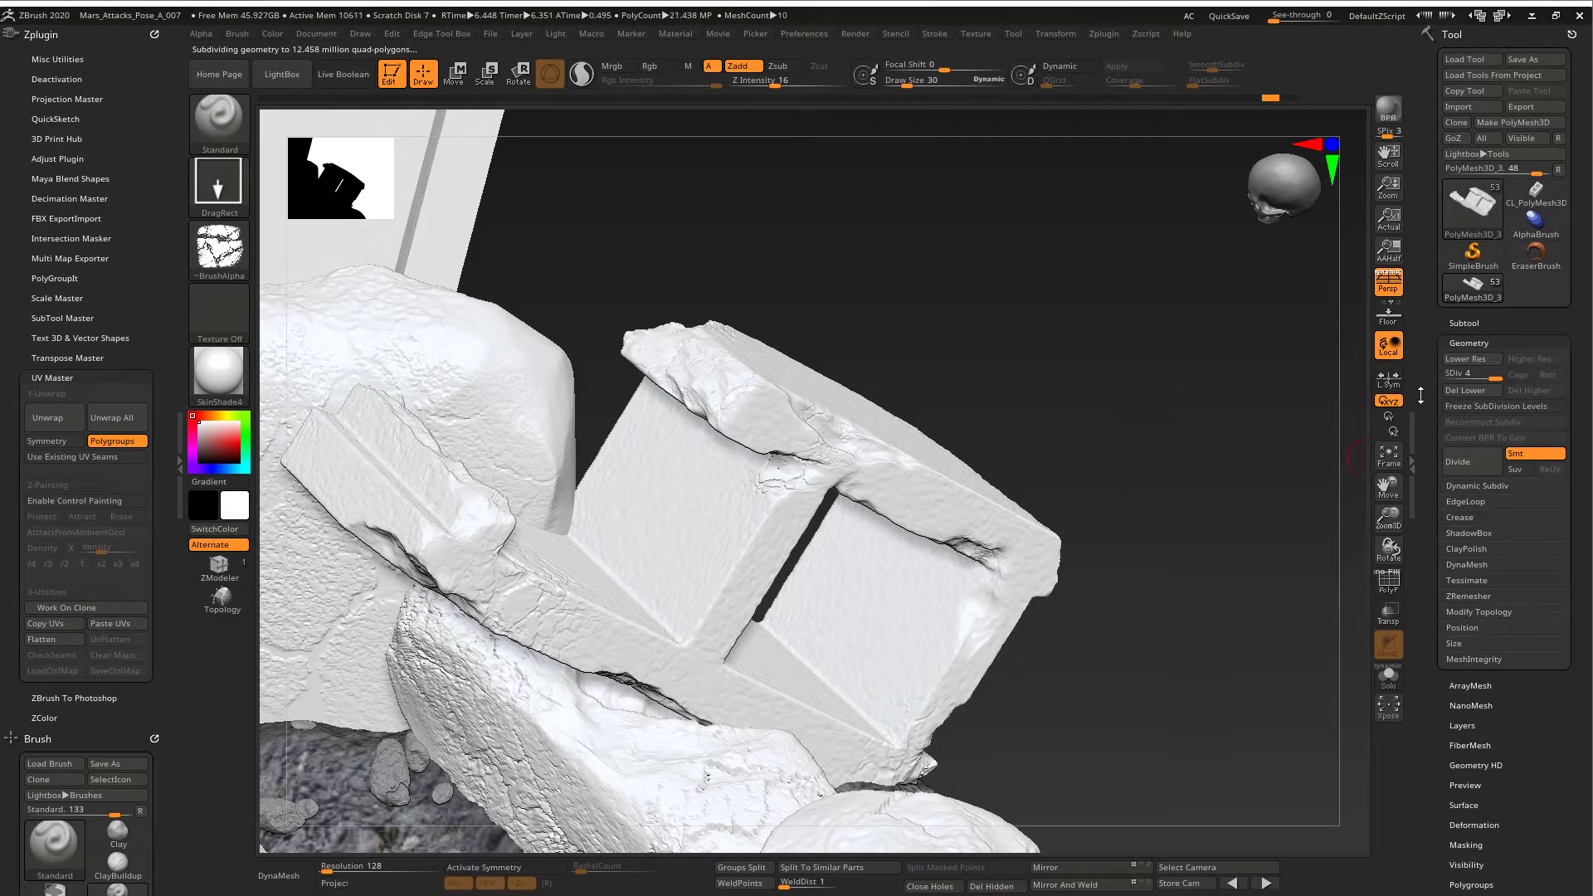
{"action": "right_click_drag", "start_coordinate": [1158, 398], "coordinate": [967, 446]}
{"action": "key", "text": "shift+f"}
{"action": "right_click_drag", "start_coordinate": [967, 387], "coordinate": [946, 365]}
{"action": "key", "text": "e"}
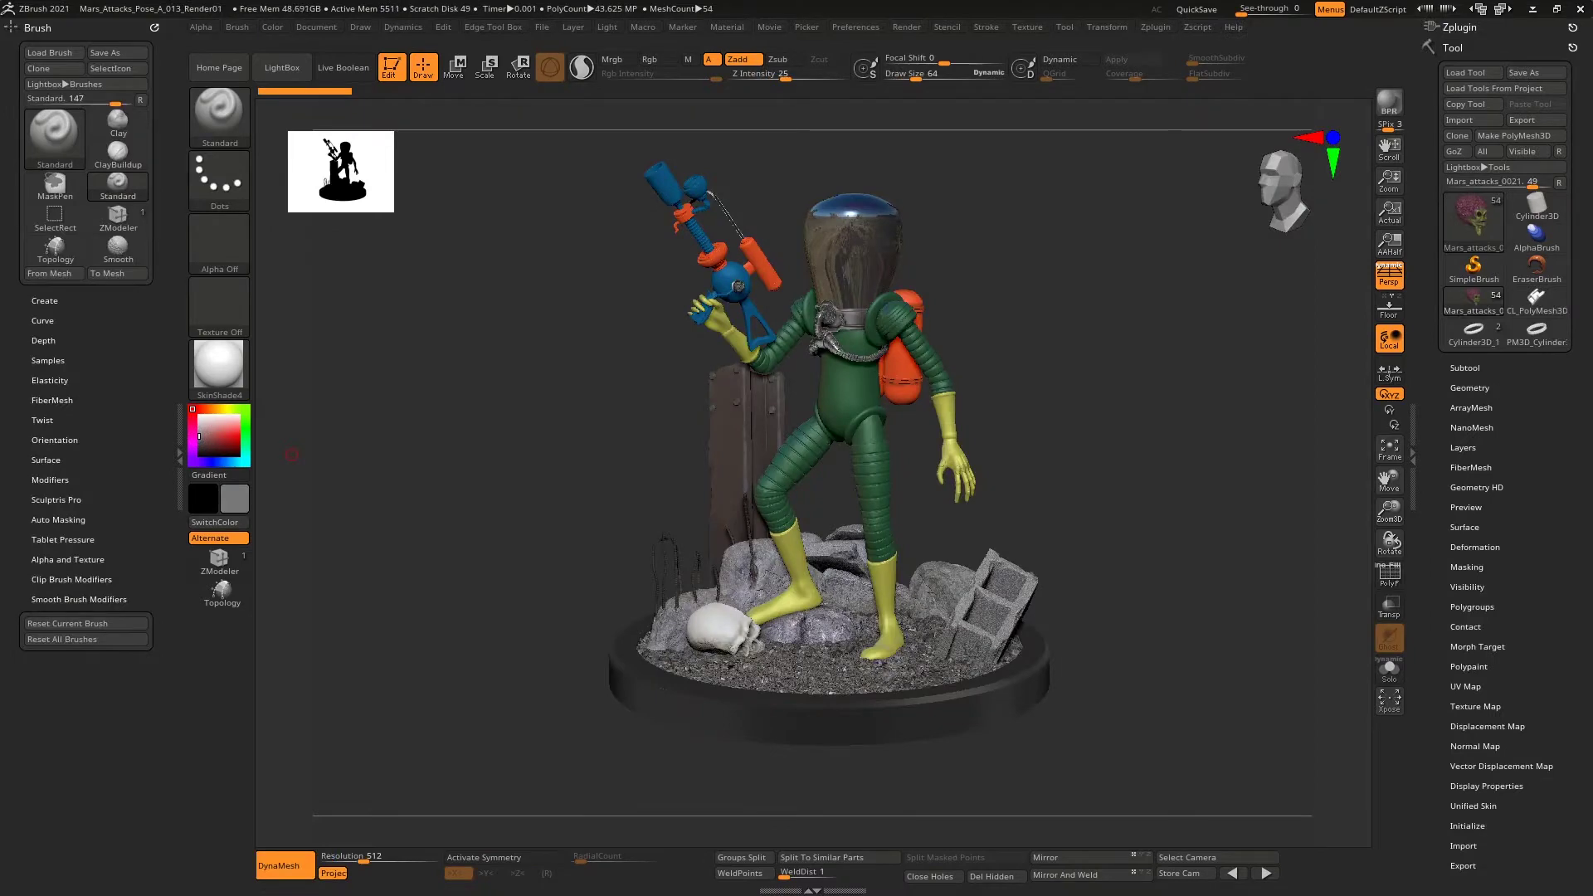
- Select the reflective helmet in the finished diorama, hide its subtool and make Pm3d_cylinder3d_2 active
{"action": "mouse_move", "coordinate": [1038, 366]}
{"action": "left_mouse_down"}
{"action": "mouse_move", "coordinate": [1063, 359]}
{"action": "mouse_move", "coordinate": [1025, 366]}
{"action": "left_mouse_up"}
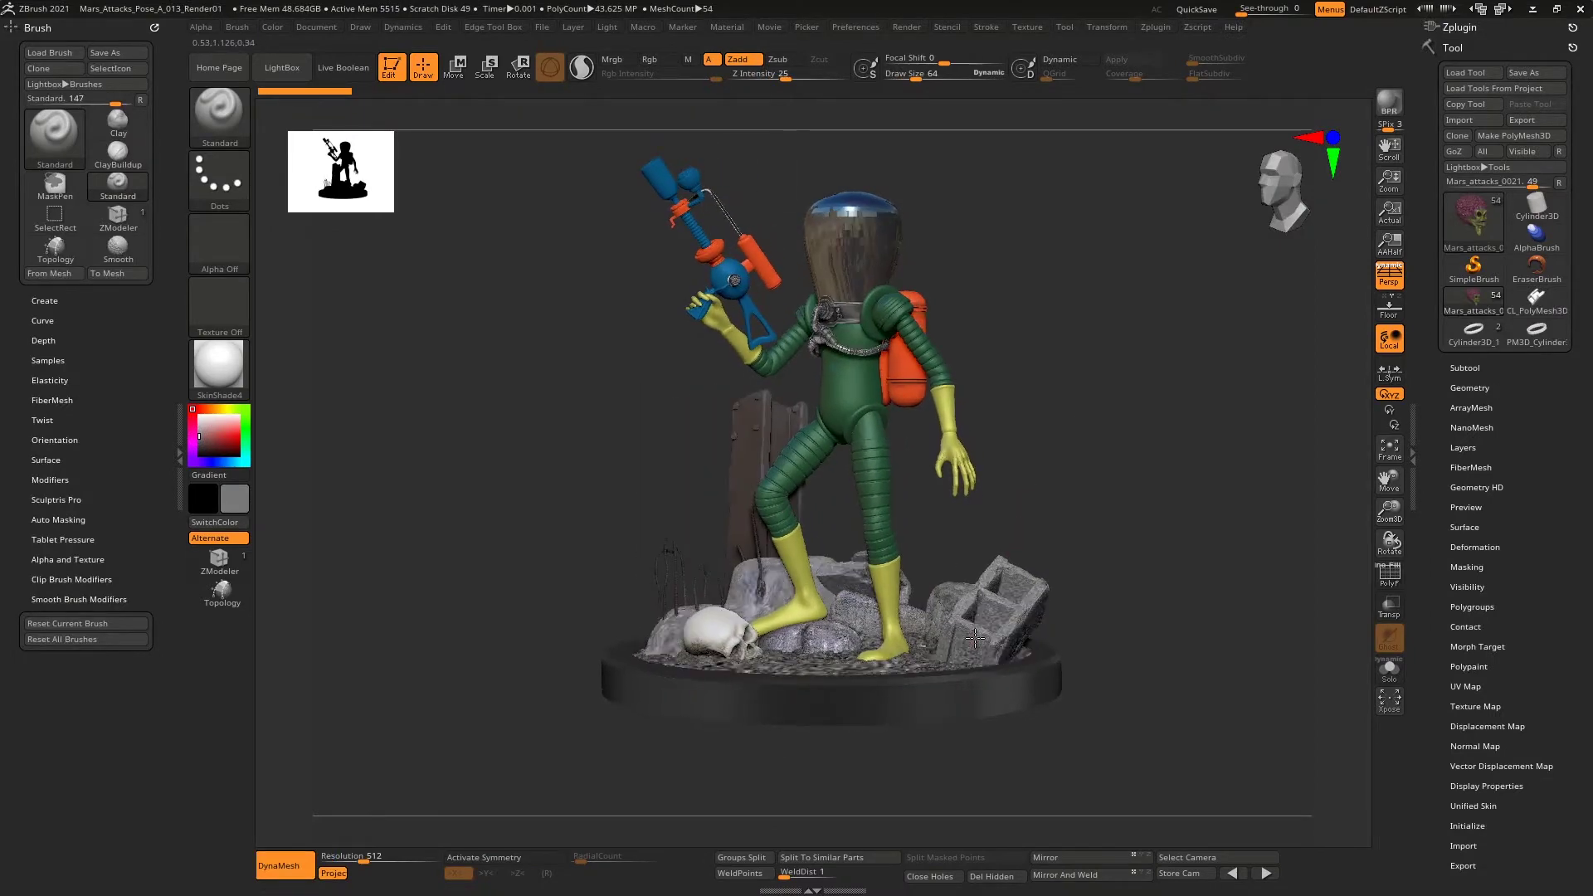
{"action": "left_click_drag", "start_coordinate": [975, 637], "coordinate": [964, 629]}
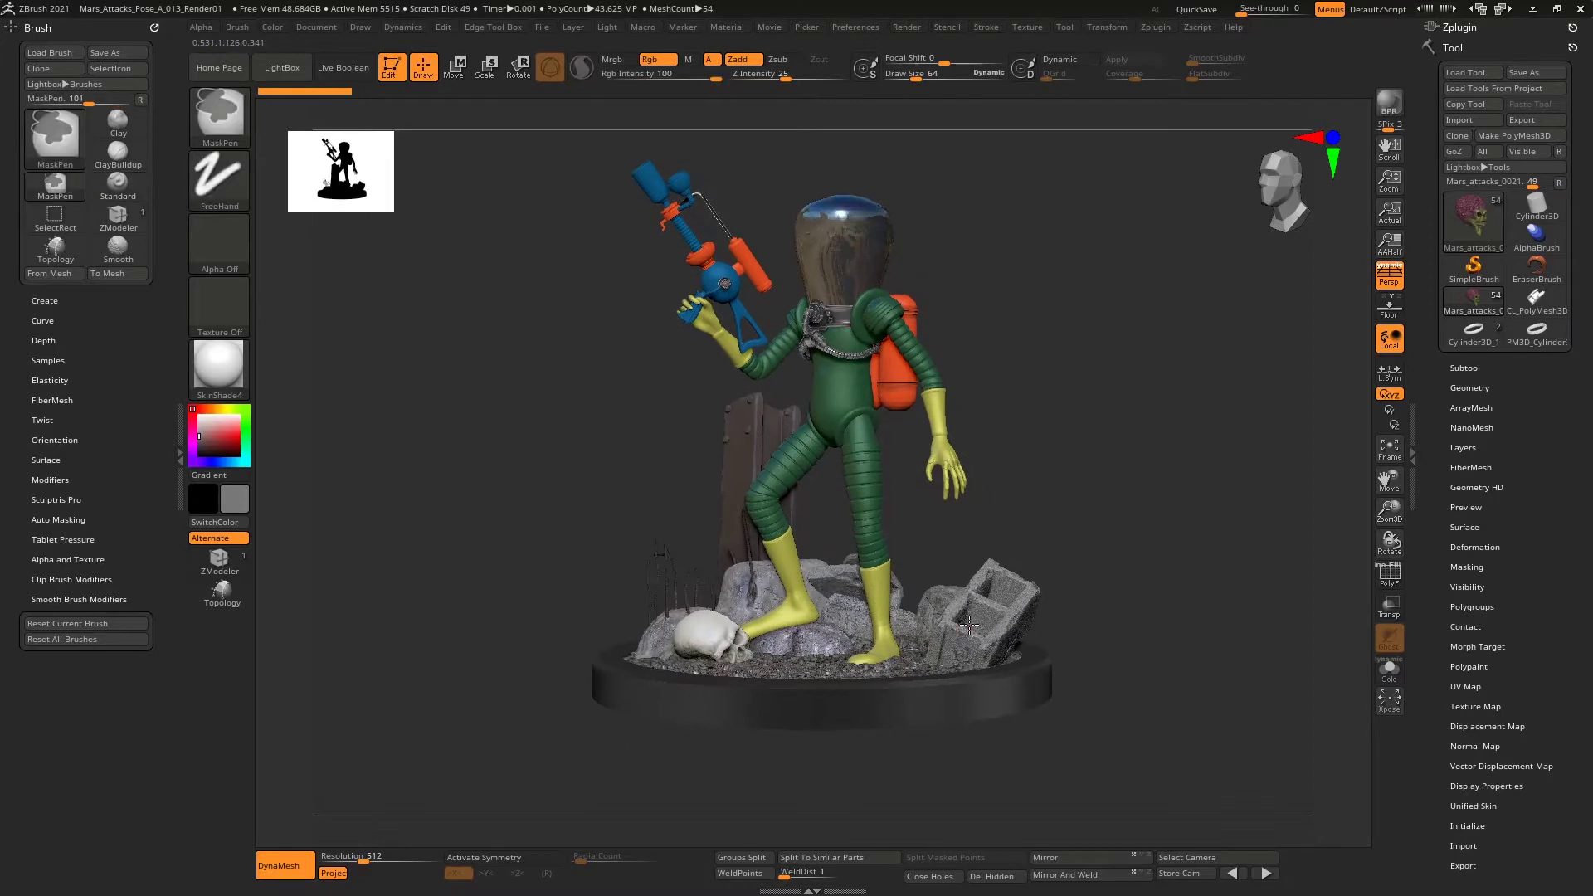
{"action": "right_click_drag", "start_coordinate": [963, 628], "coordinate": [987, 624], "text": "ctrl"}
{"action": "left_click_drag", "start_coordinate": [1062, 590], "coordinate": [1099, 436], "text": "alt"}
{"action": "left_click_drag", "start_coordinate": [1079, 324], "coordinate": [1088, 503], "text": "alt"}
{"action": "left_click", "coordinate": [911, 364], "text": "alt"}
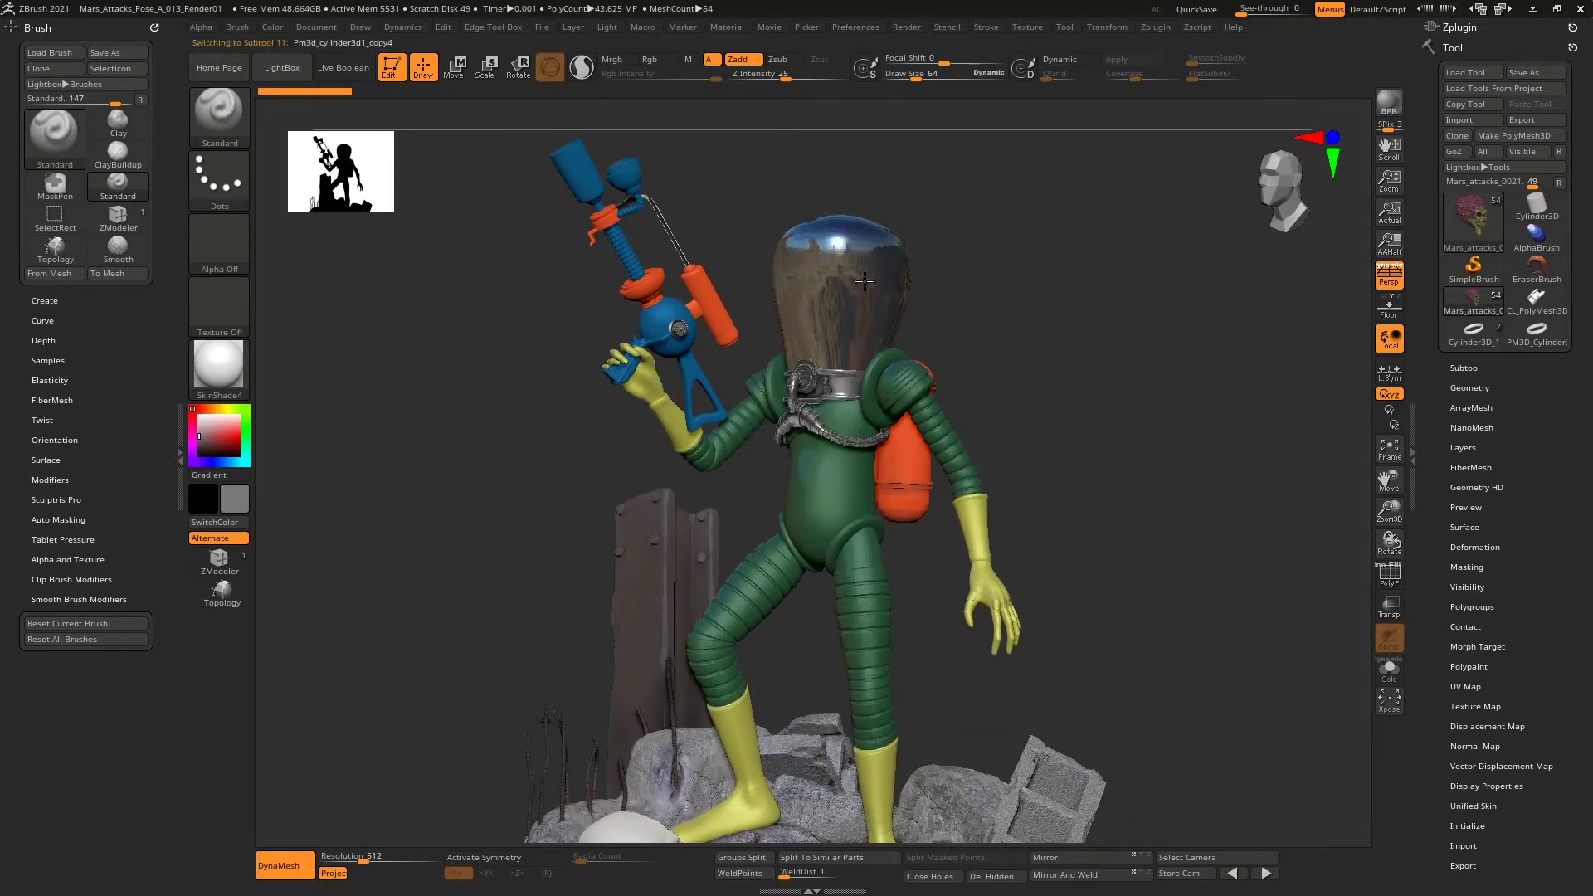
{"action": "left_click", "coordinate": [1467, 369]}
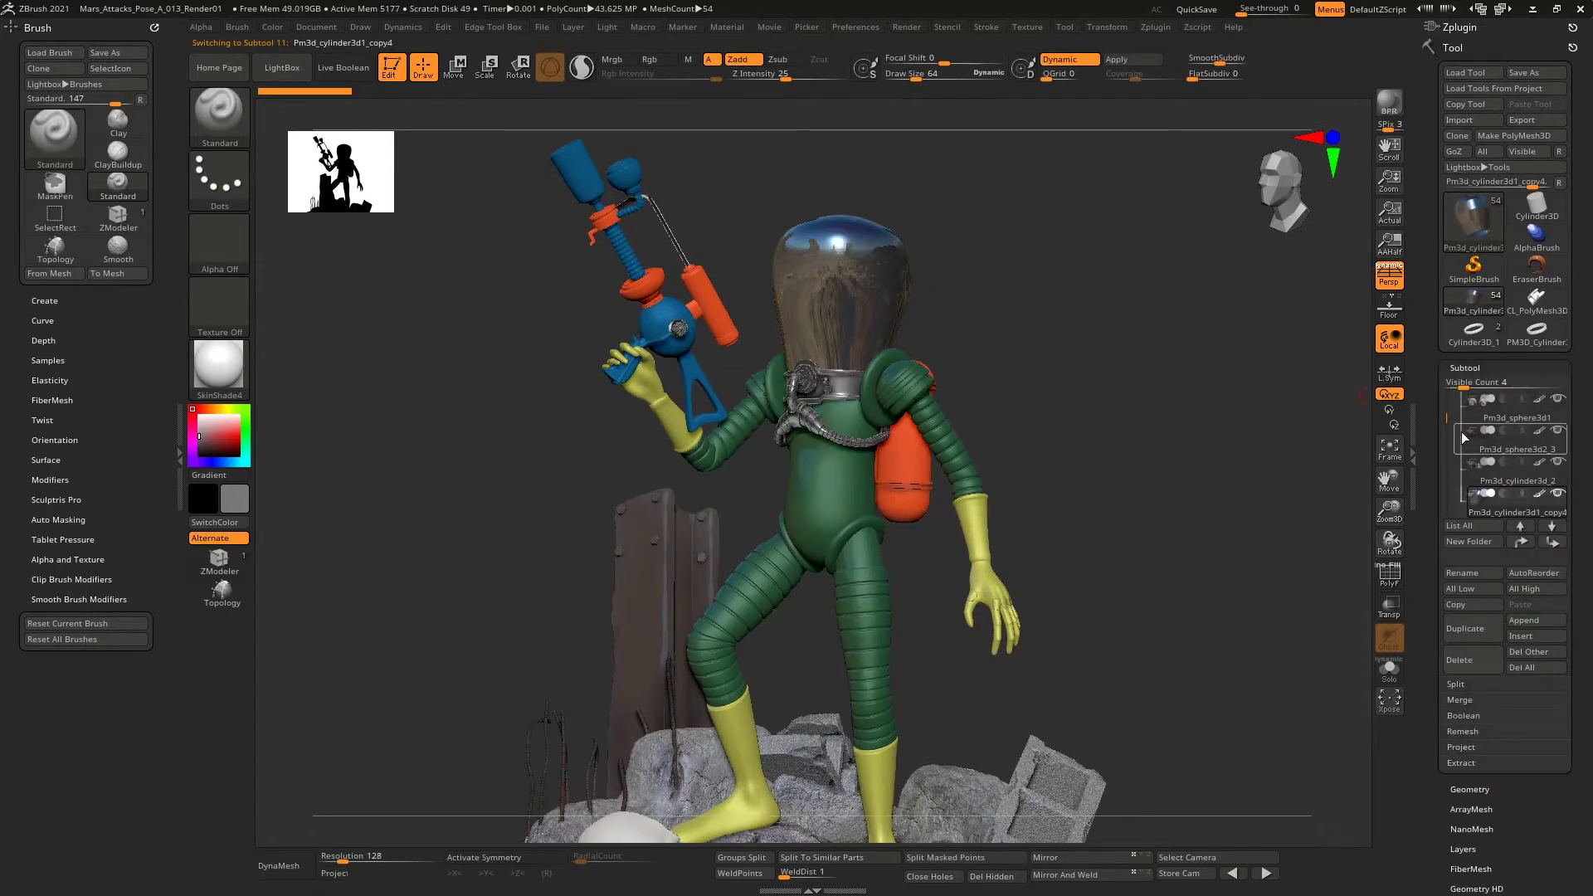
{"action": "left_click", "coordinate": [1495, 485]}
- Turn on the polyframe display, frame the whole figure and make a BPR render without the helmet
{"action": "left_click_drag", "start_coordinate": [1036, 352], "coordinate": [903, 353]}
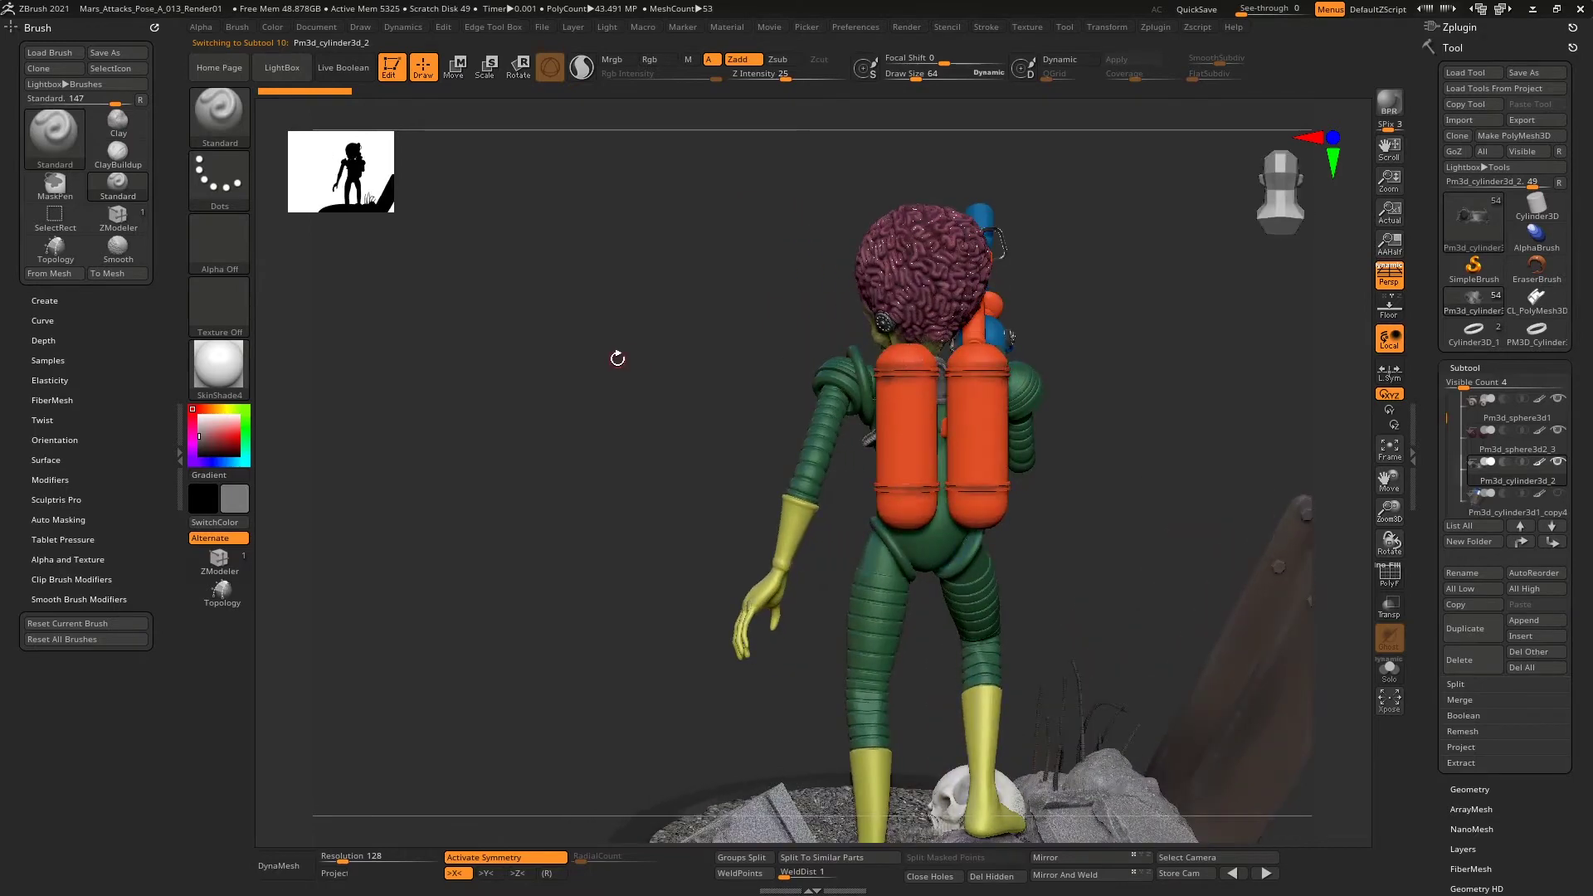
{"action": "left_click_drag", "start_coordinate": [632, 362], "coordinate": [954, 397]}
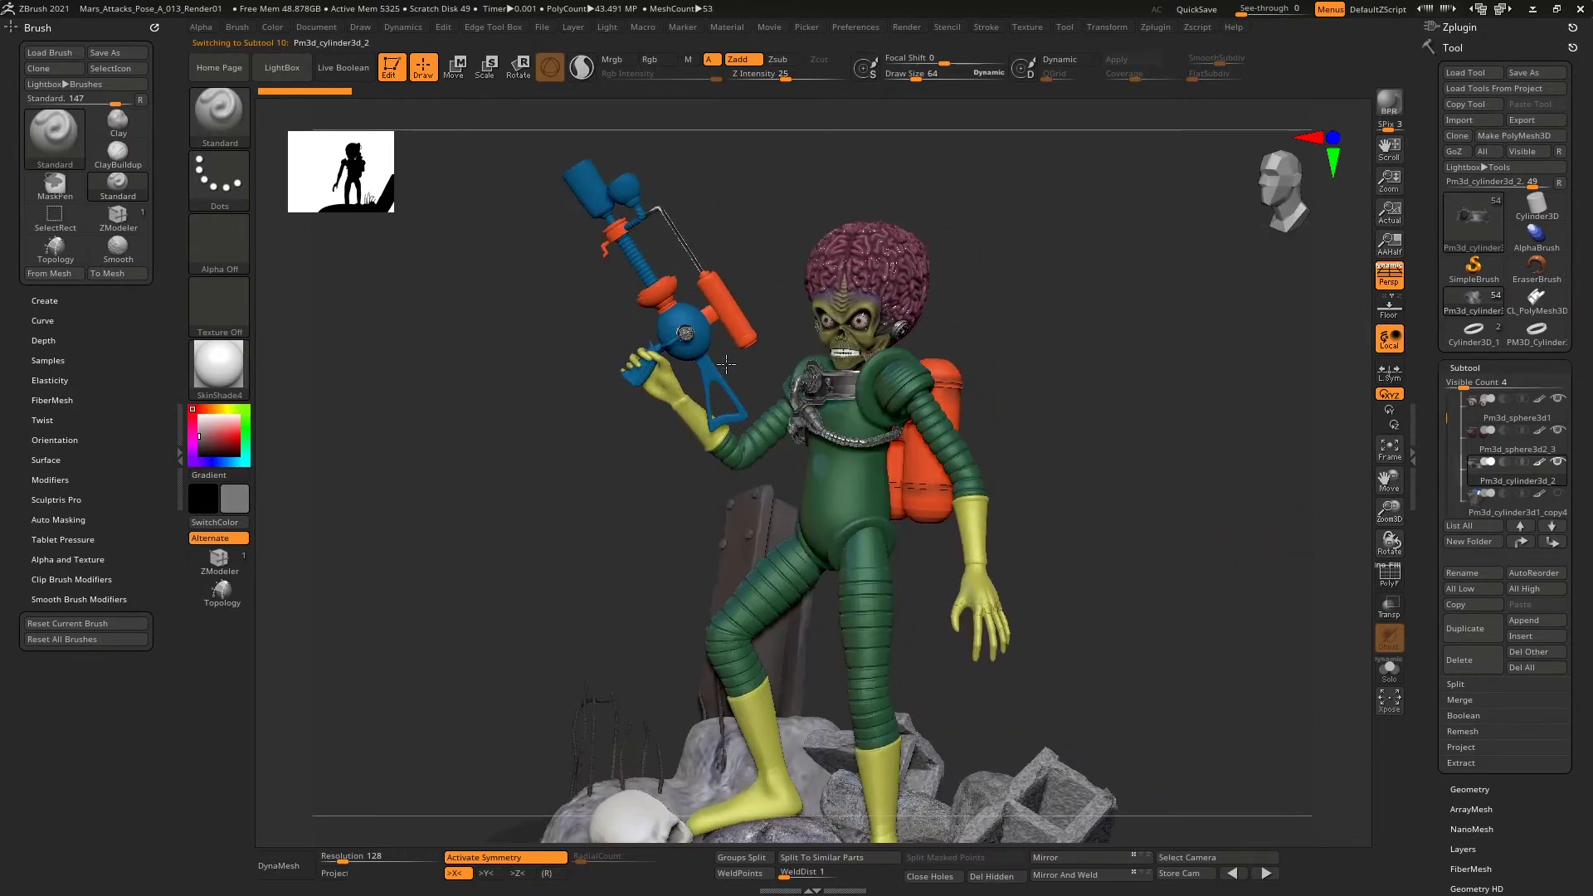
{"action": "key", "text": "shift+f"}
{"action": "mouse_move", "coordinate": [1065, 366]}
{"action": "left_mouse_down"}
{"action": "mouse_move", "coordinate": [1048, 394]}
{"action": "mouse_move", "coordinate": [1020, 384]}
{"action": "mouse_move", "coordinate": [1031, 357]}
{"action": "mouse_move", "coordinate": [1049, 359]}
{"action": "mouse_move", "coordinate": [1028, 367]}
{"action": "left_mouse_up"}
{"action": "key", "text": "f"}
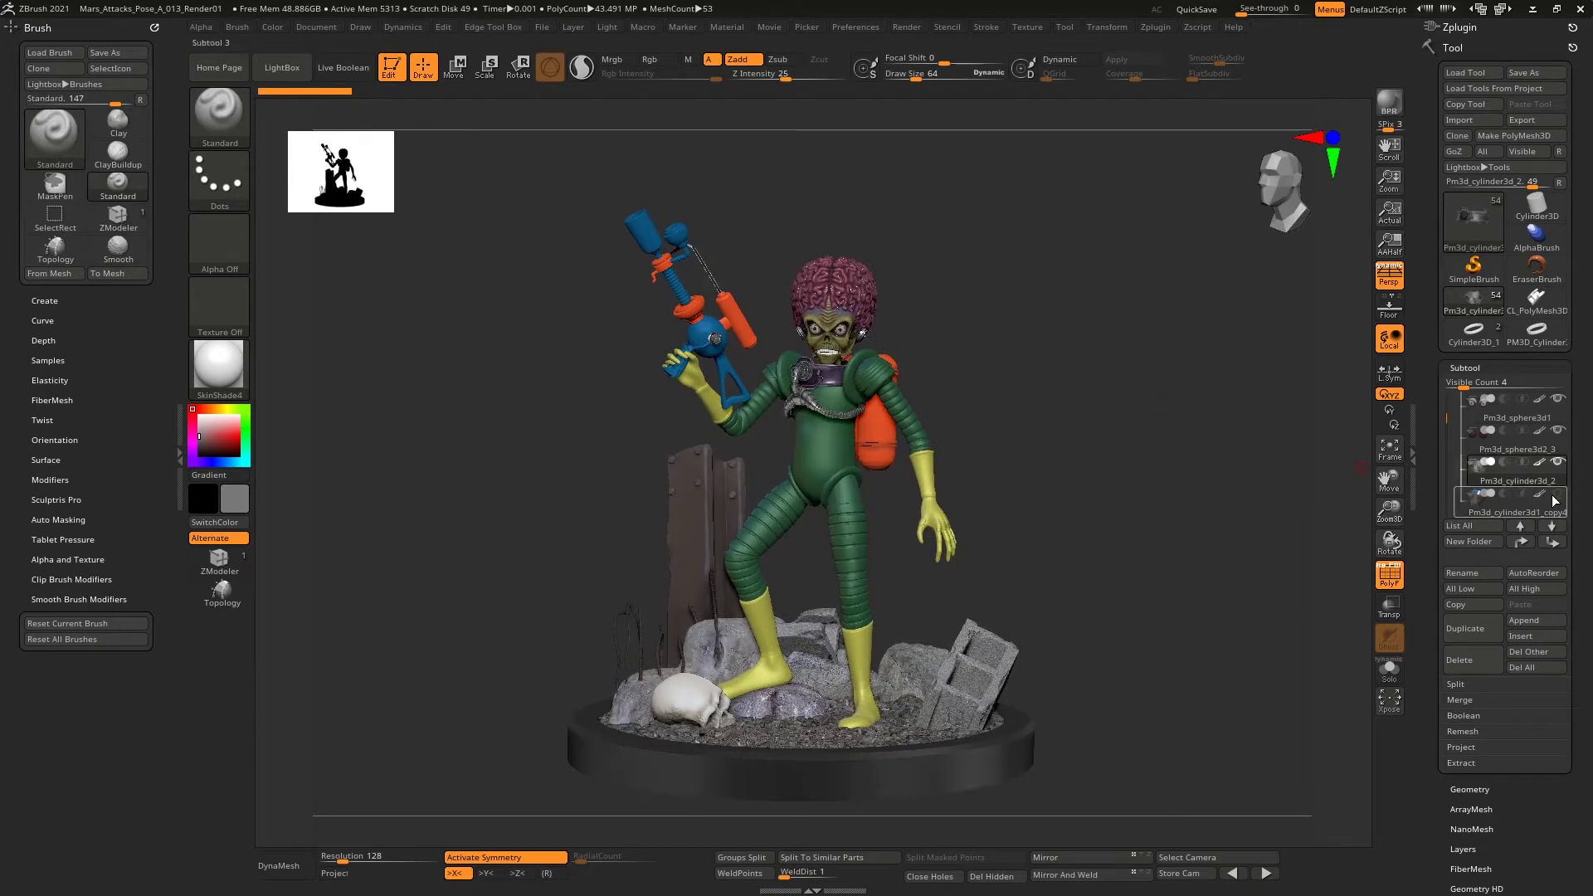
{"action": "mouse_move", "coordinate": [1560, 501]}
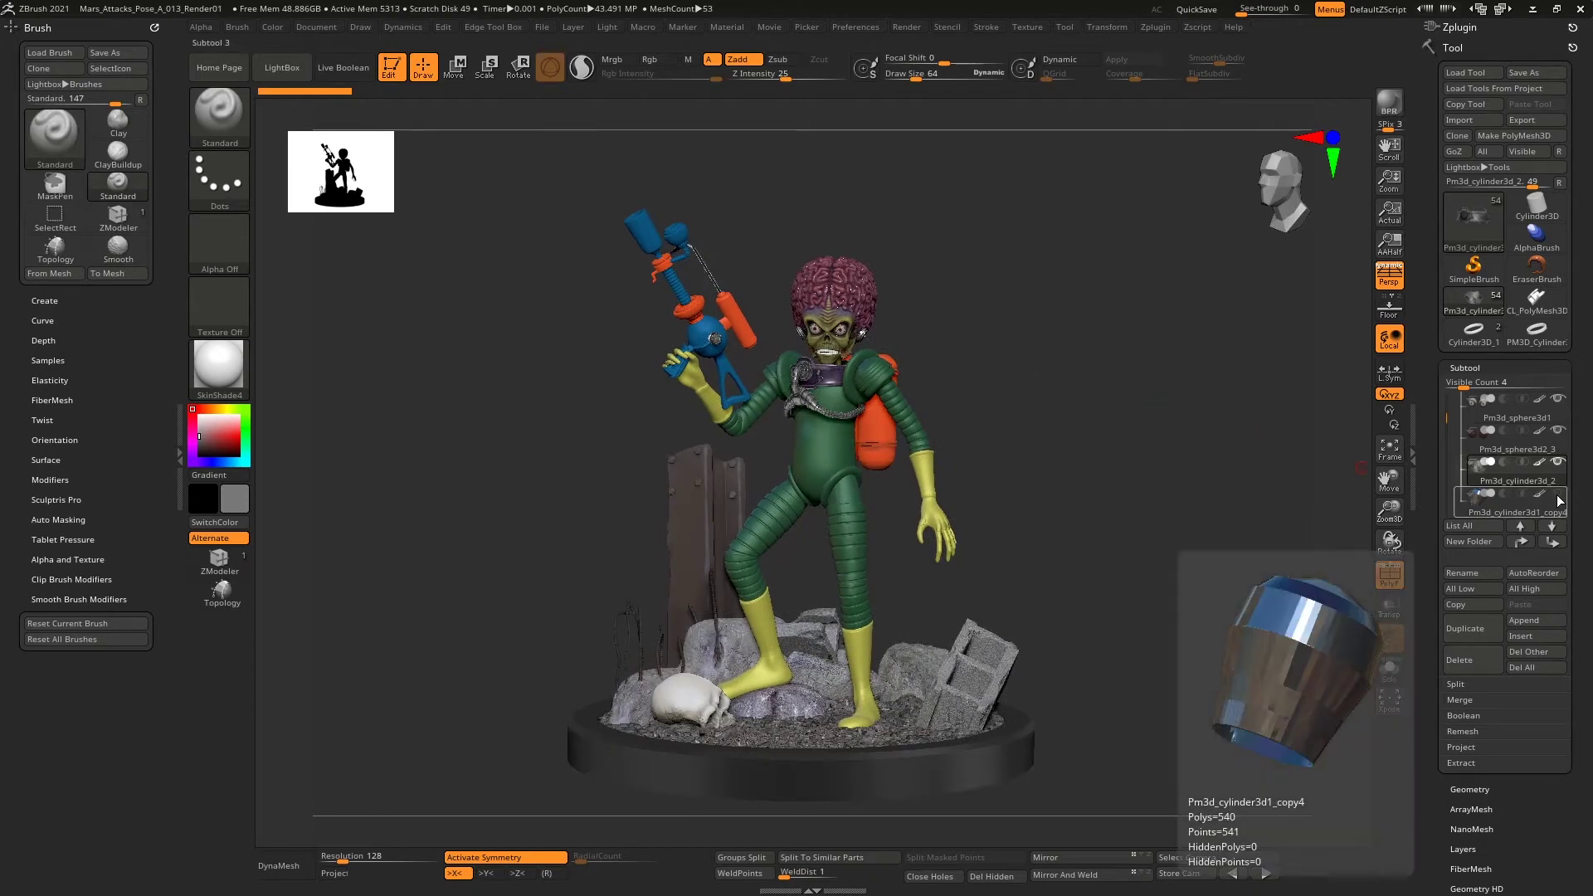
{"action": "left_click", "coordinate": [1392, 105]}
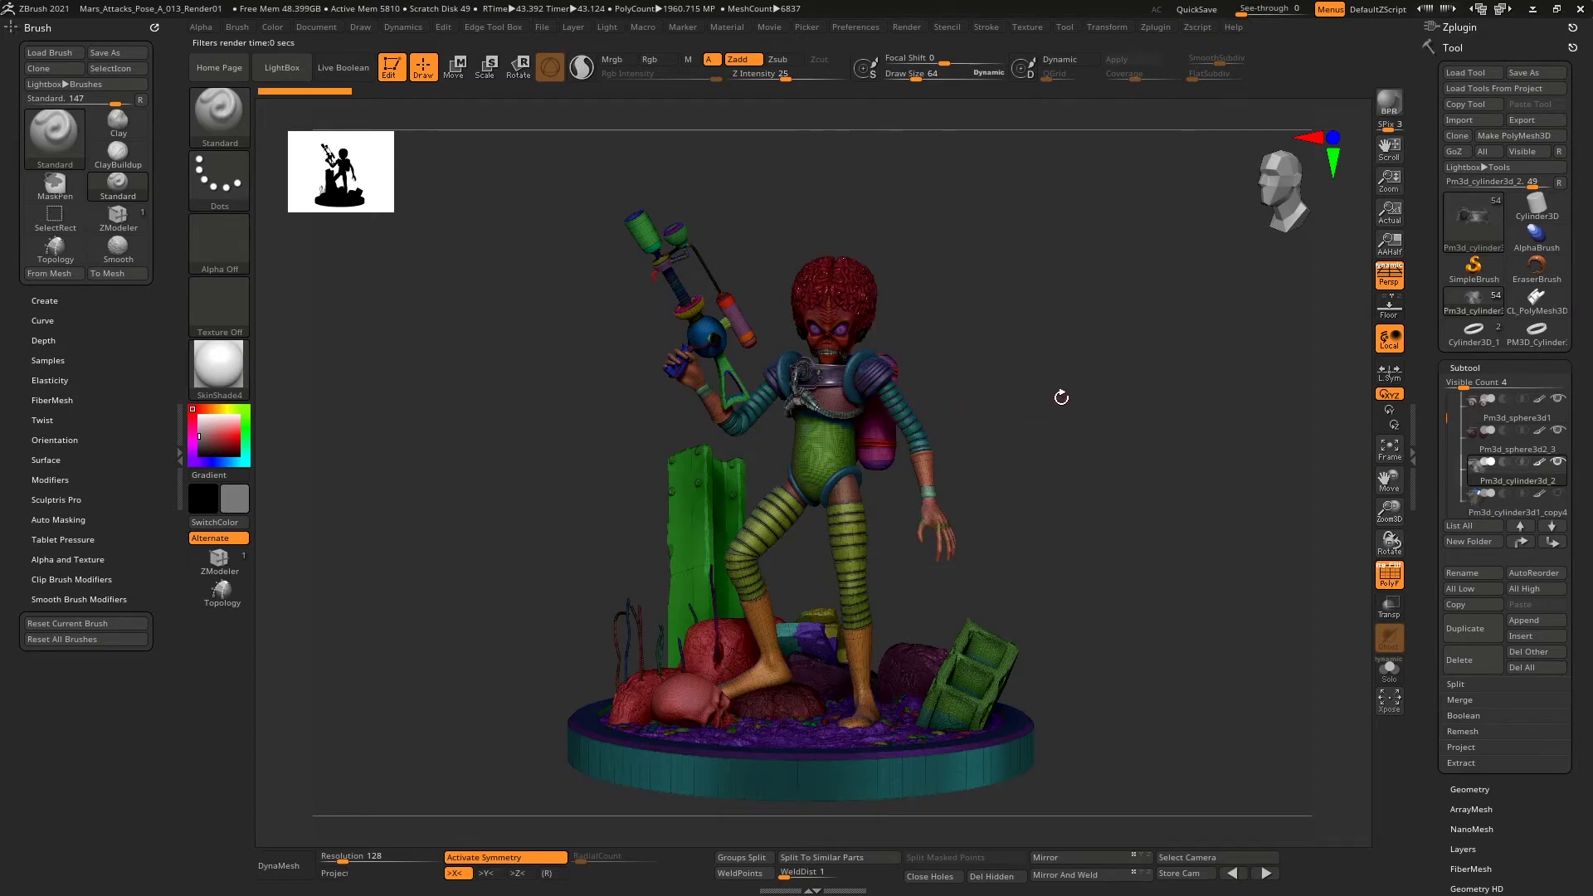
- Show the Pm3d_cylinder3d1_copy4 helmet again over the alien's head
{"action": "mouse_move", "coordinate": [1093, 372]}
{"action": "left_mouse_down"}
{"action": "mouse_move", "coordinate": [999, 369]}
{"action": "mouse_move", "coordinate": [1093, 365]}
{"action": "left_mouse_up"}
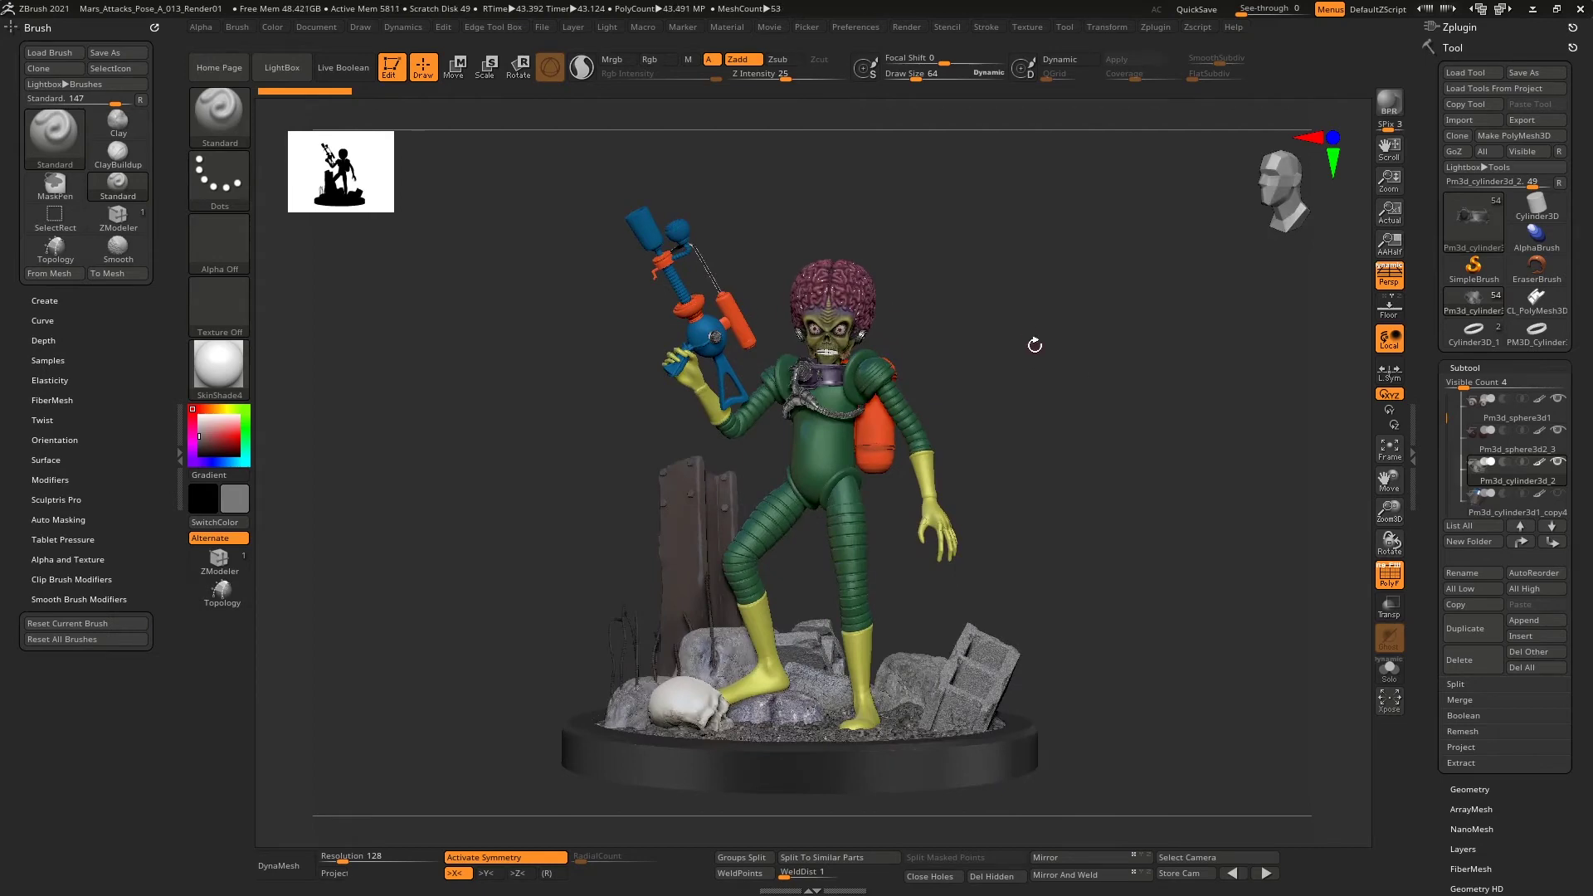
{"action": "left_click_drag", "start_coordinate": [1047, 543], "coordinate": [1033, 372]}
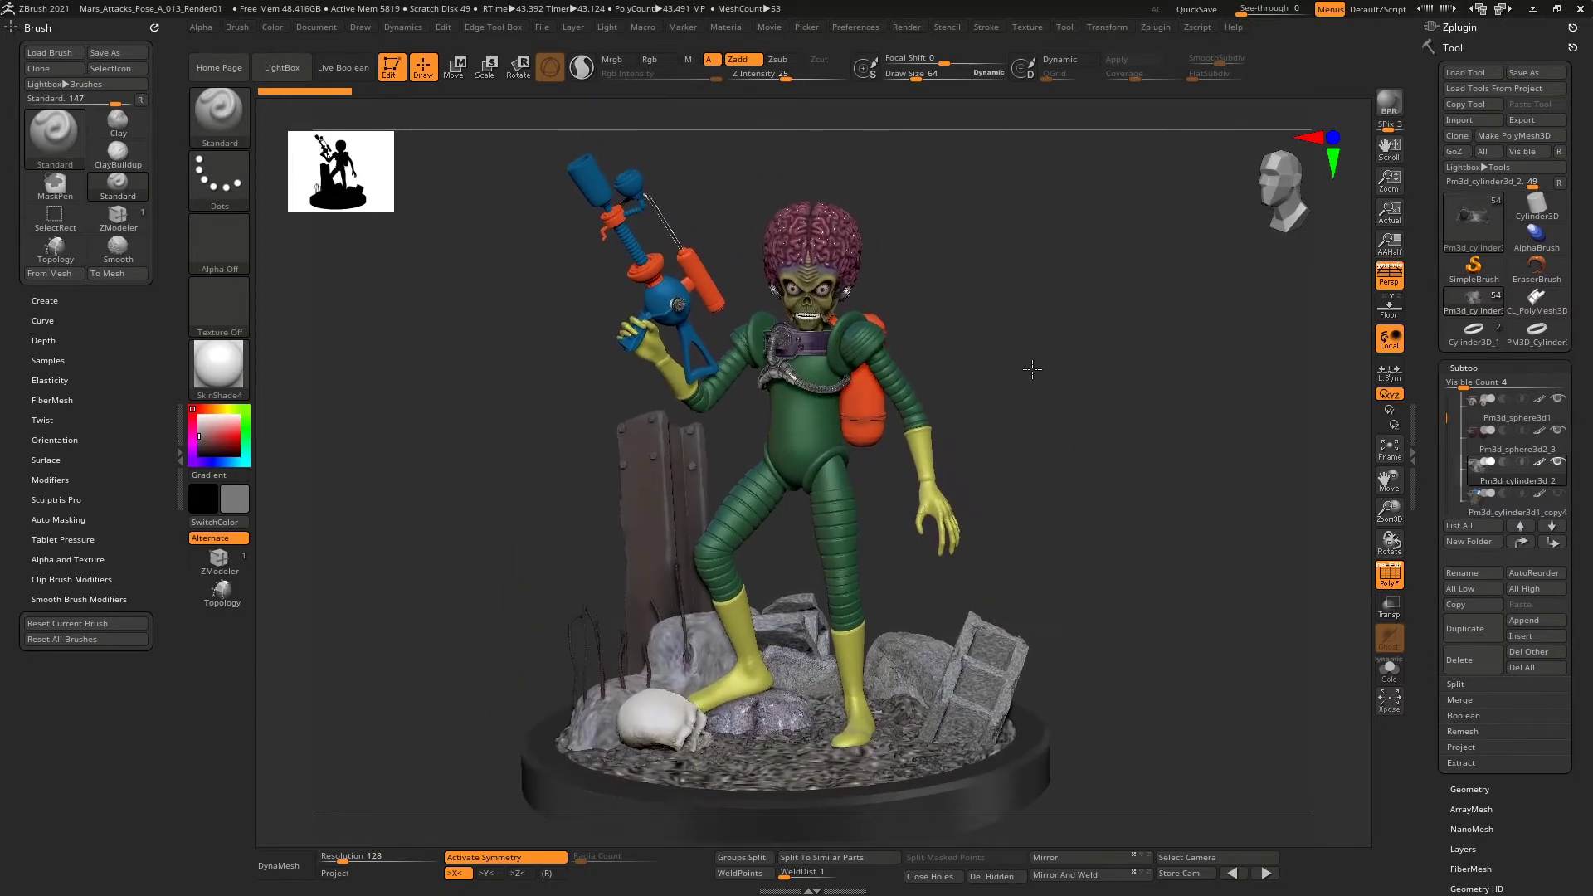
{"action": "left_click", "coordinate": [1558, 493]}
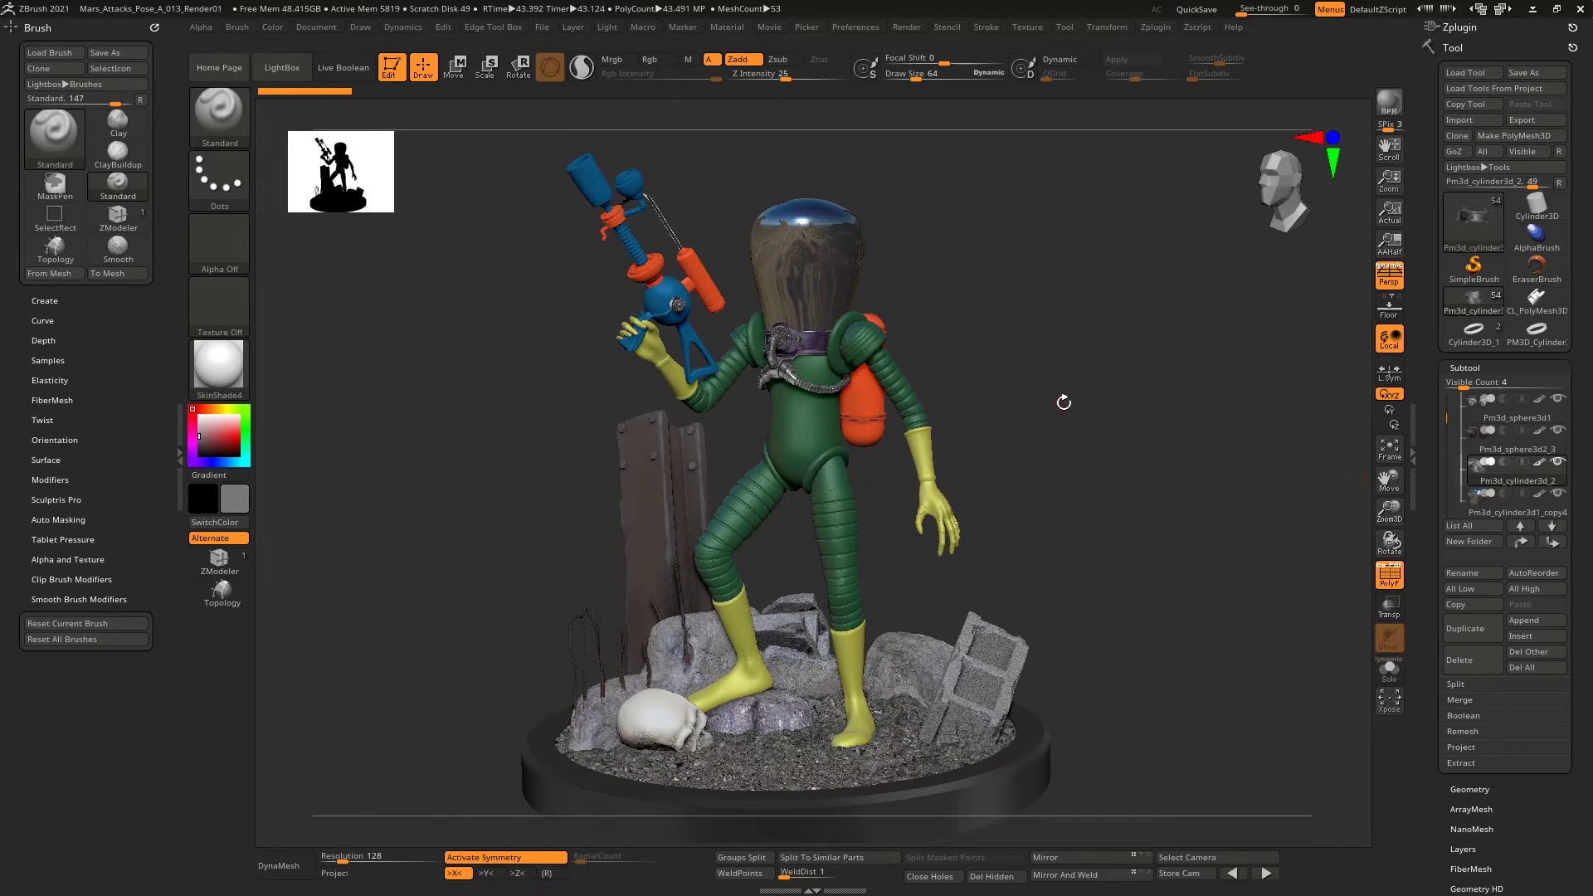
{"action": "left_click_drag", "start_coordinate": [1052, 378], "coordinate": [1078, 322]}
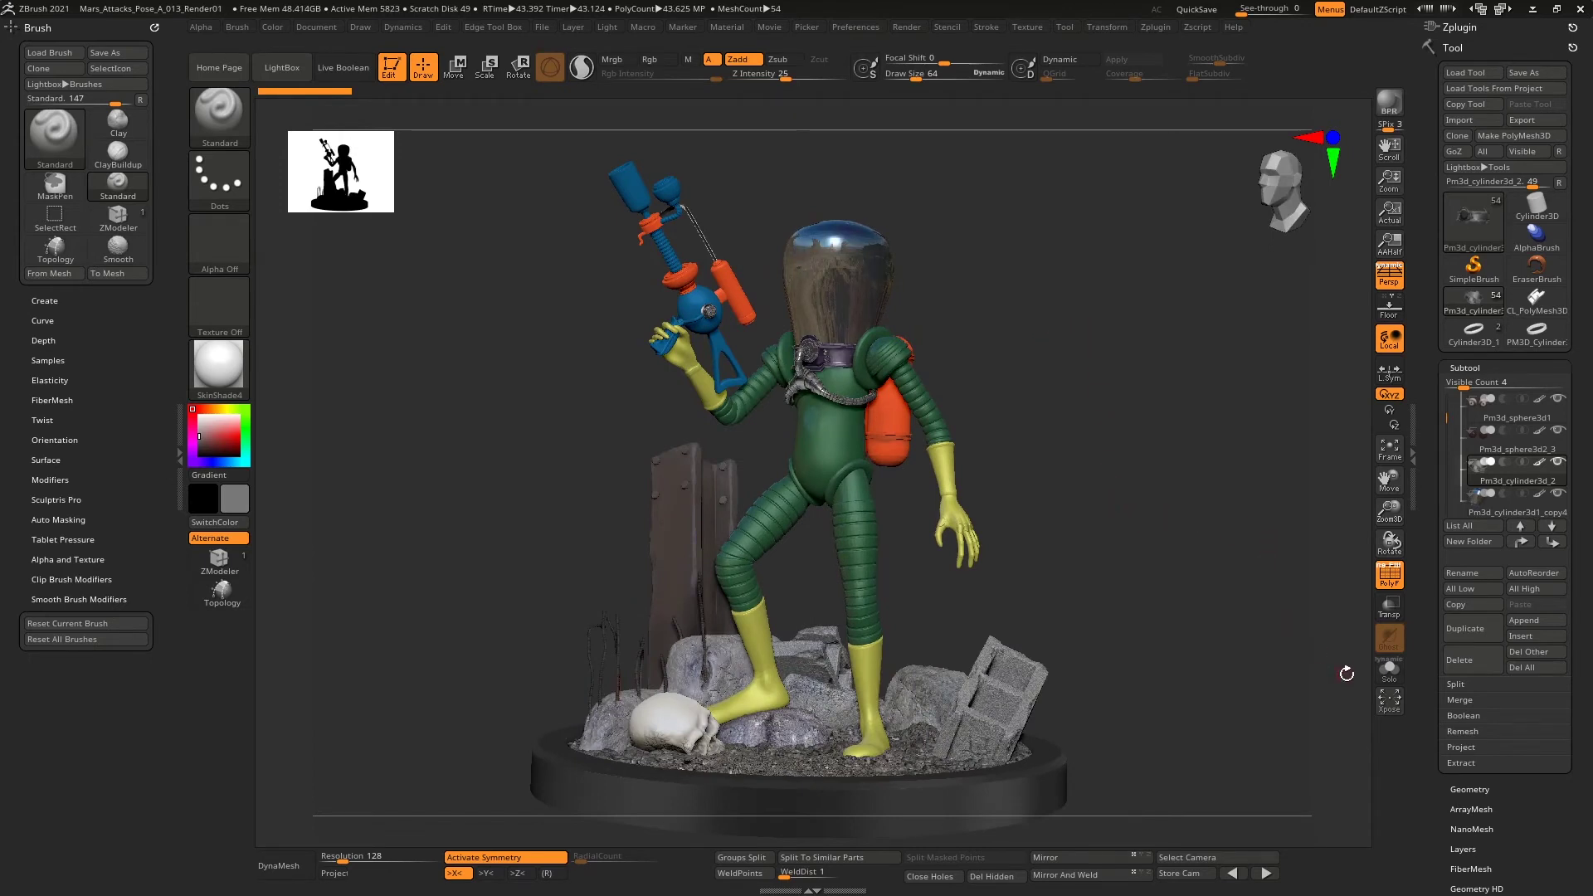
- Turn off the polyframe display and start a BPR render of the complete diorama with the helmet
{"action": "left_click", "coordinate": [1386, 584]}
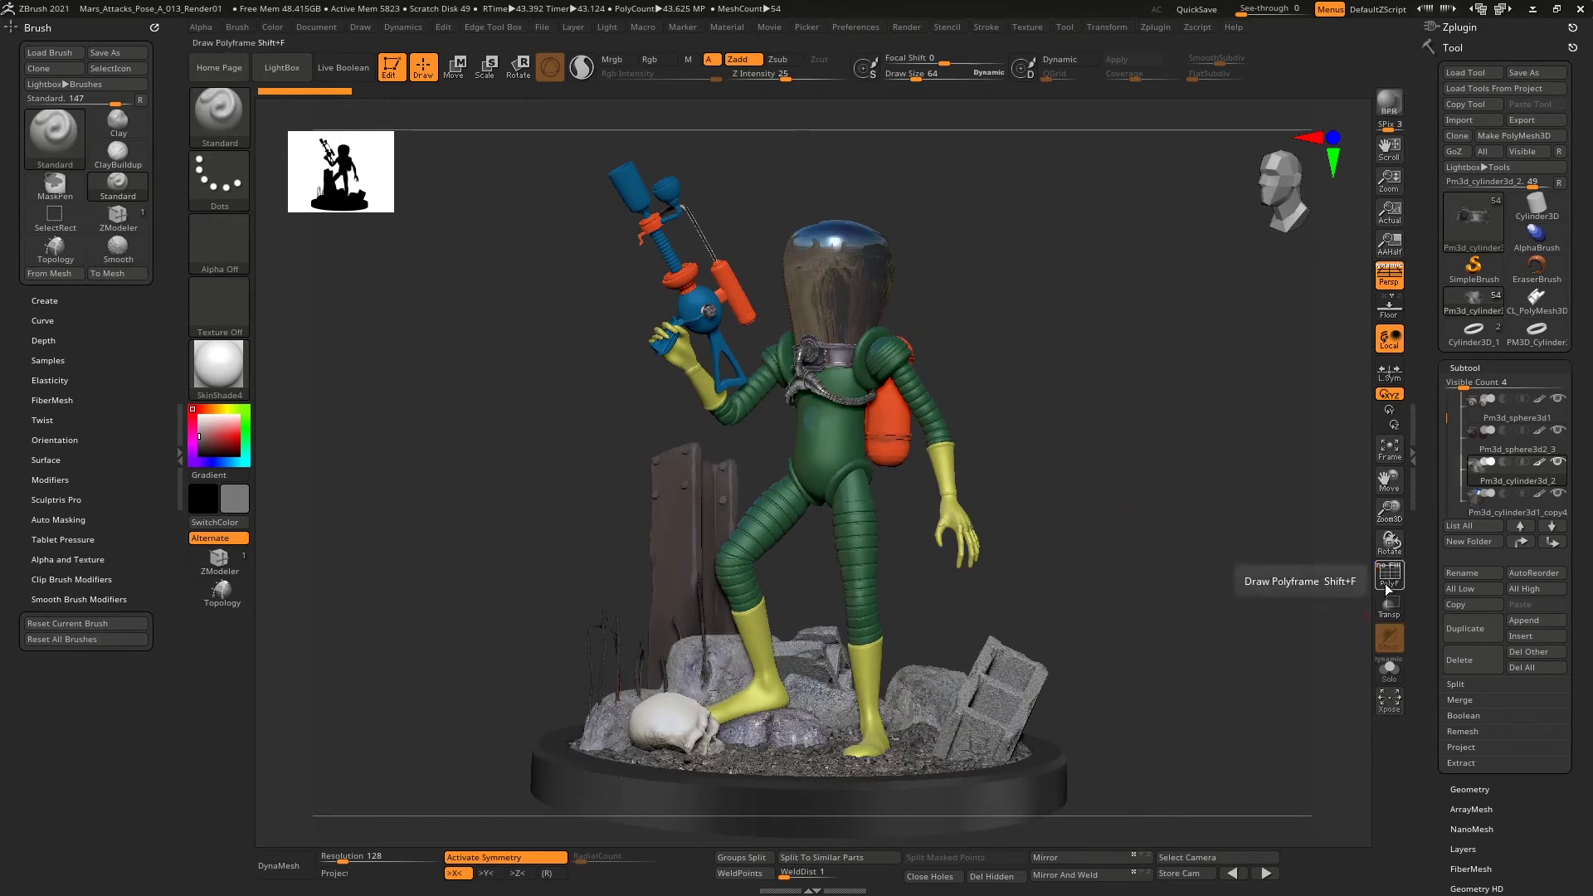
{"action": "left_click_drag", "start_coordinate": [1137, 452], "coordinate": [1140, 448]}
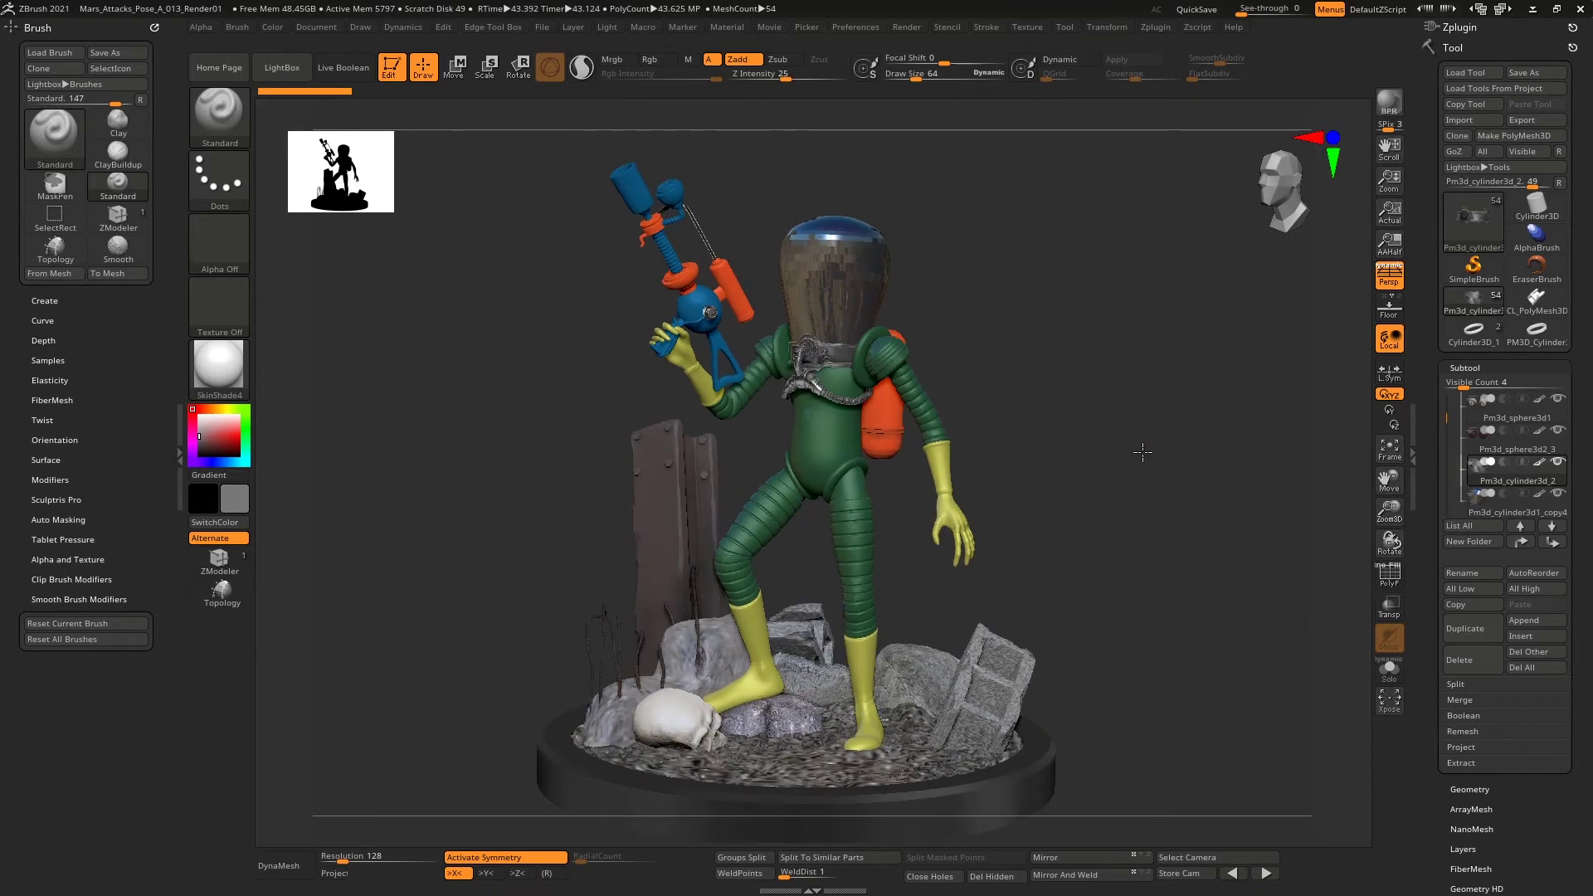
{"action": "left_click", "coordinate": [1395, 114]}
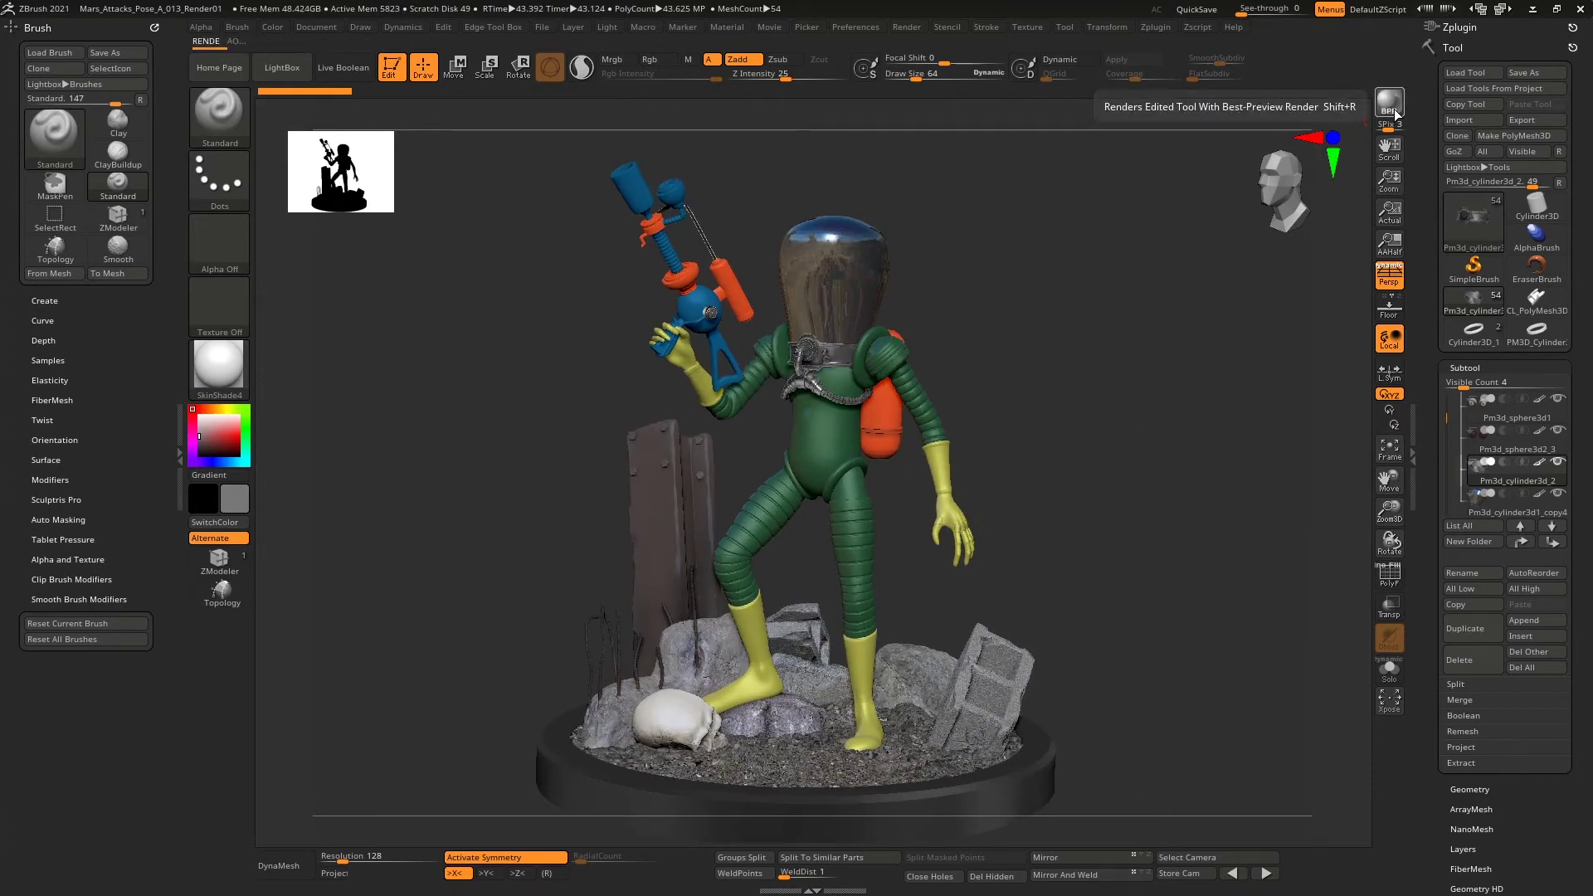